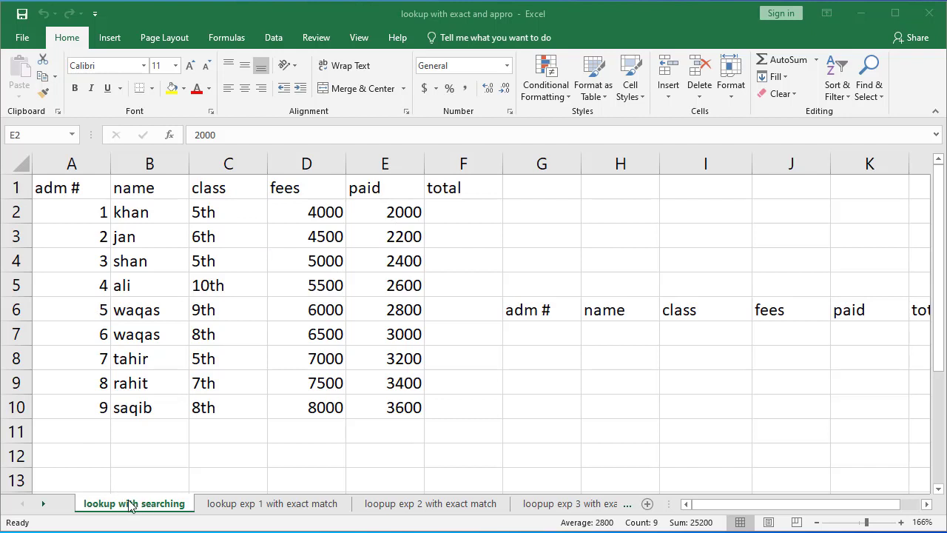
Step: Enter a formula in the first total cell subtracting the paid cell from the fees cell
left_click(55, 188)
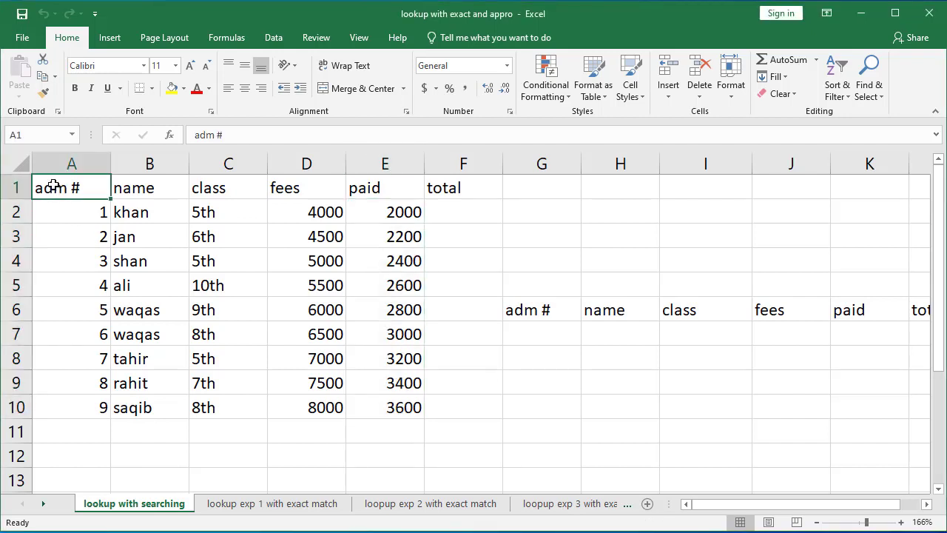
left_click(158, 188)
left_click(202, 187)
left_click(278, 186)
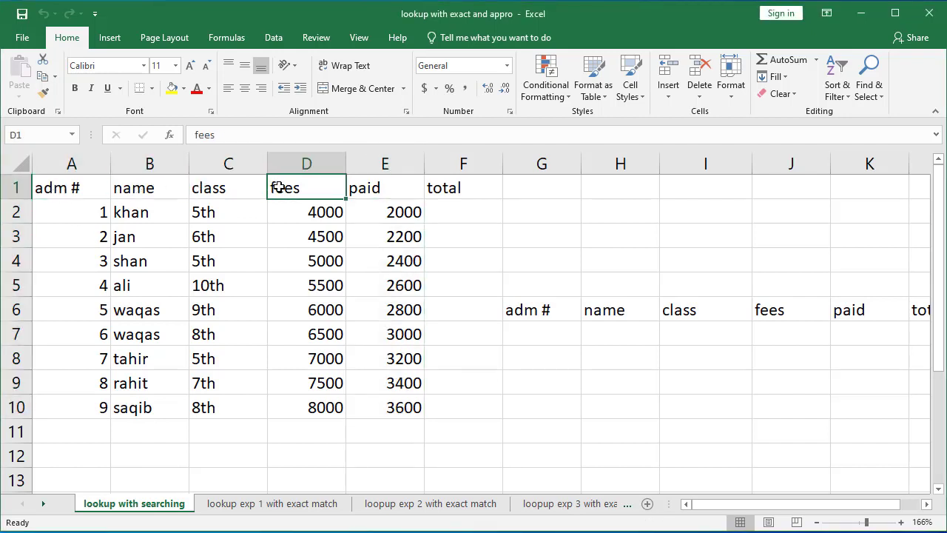
left_click(358, 188)
left_click(443, 190)
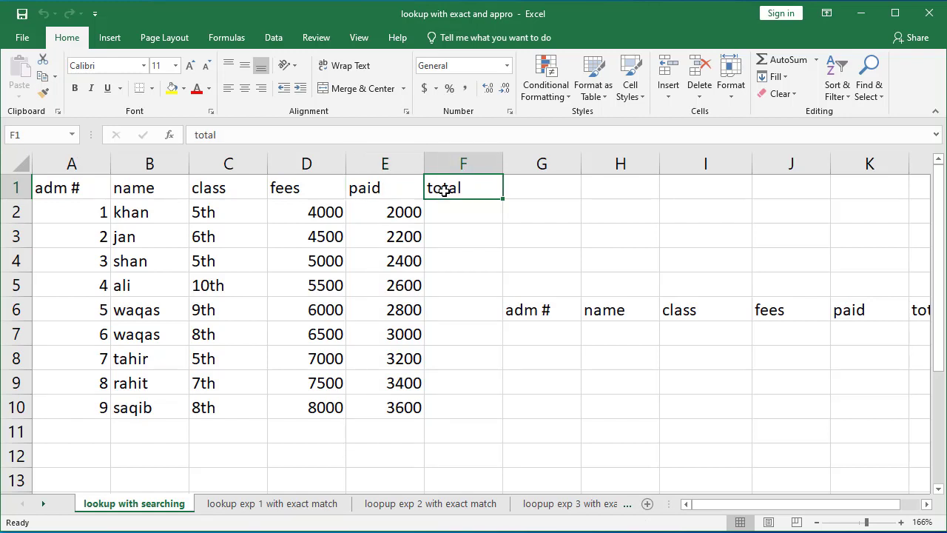
left_click(449, 208)
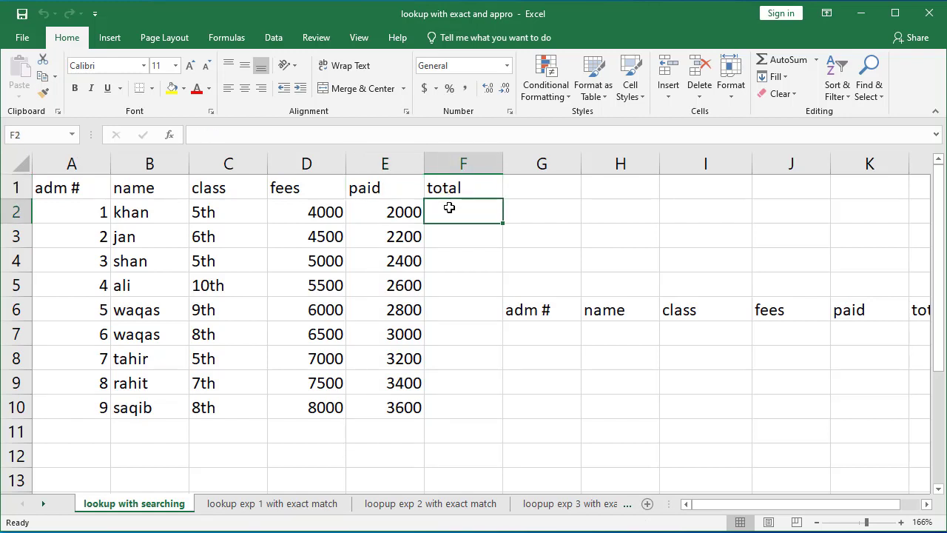
type("=")
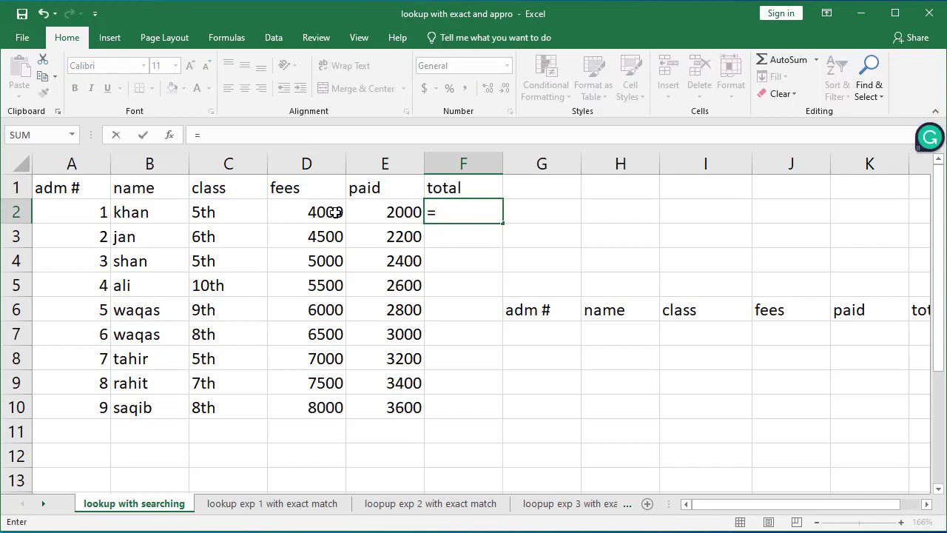
left_click(333, 212)
type("-")
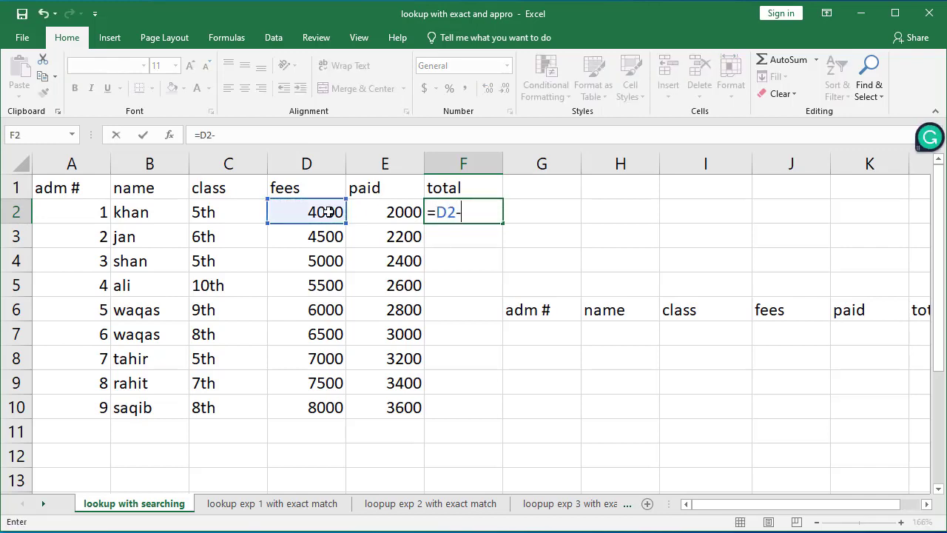
left_click(374, 212)
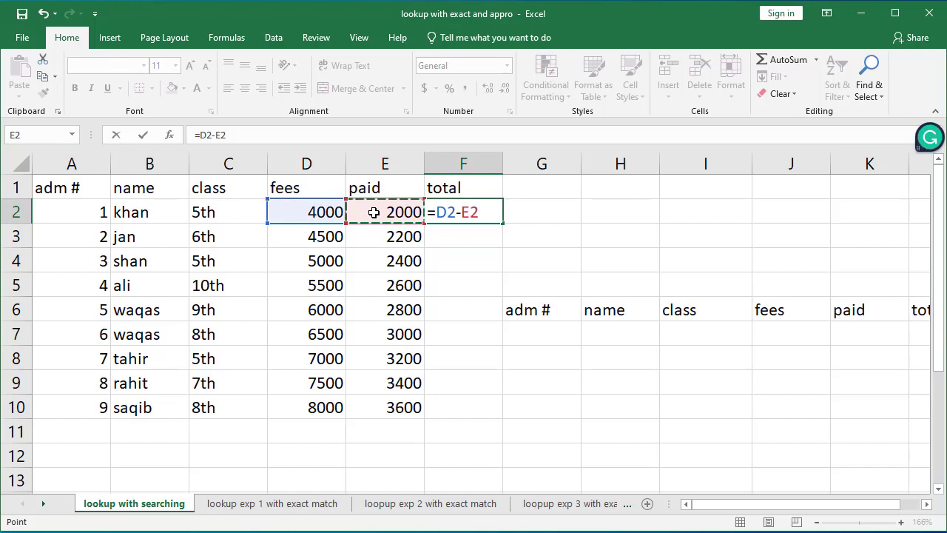
key("Return")
left_click(485, 213)
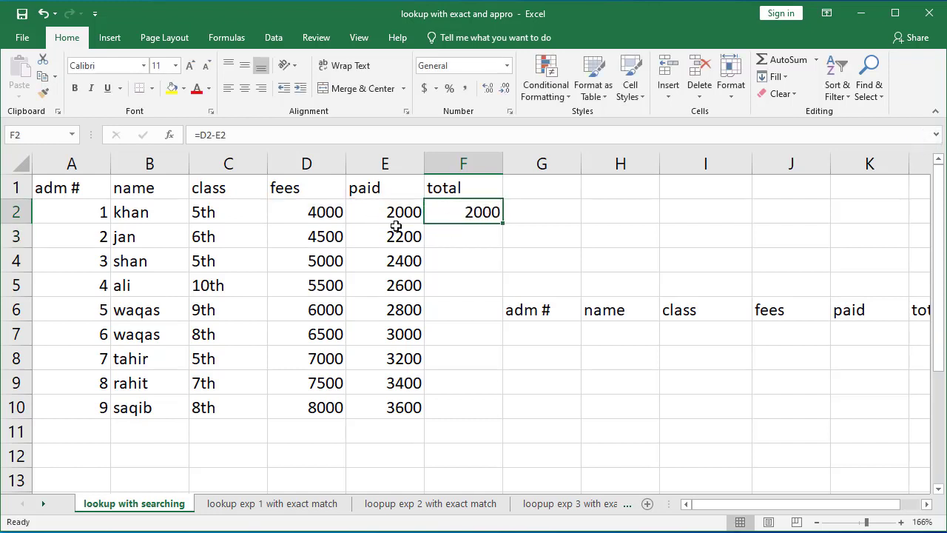
Step: Undo the total formula
left_click(324, 212)
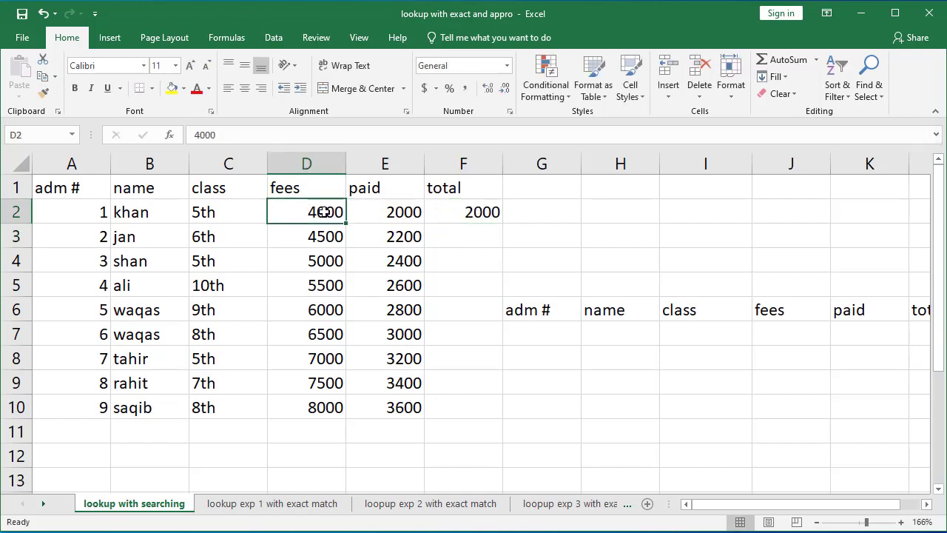
left_click(390, 212)
left_click(466, 213)
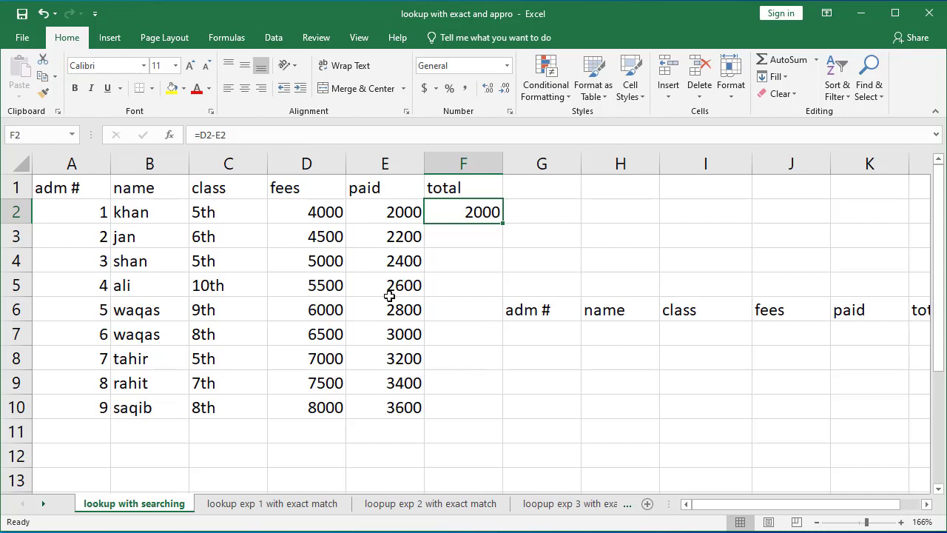
key("ctrl+z")
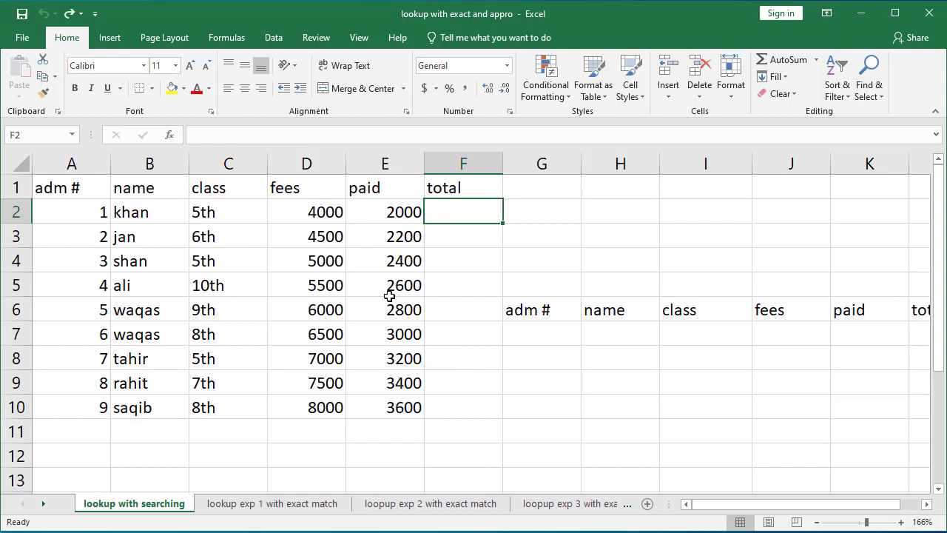
left_click(477, 296)
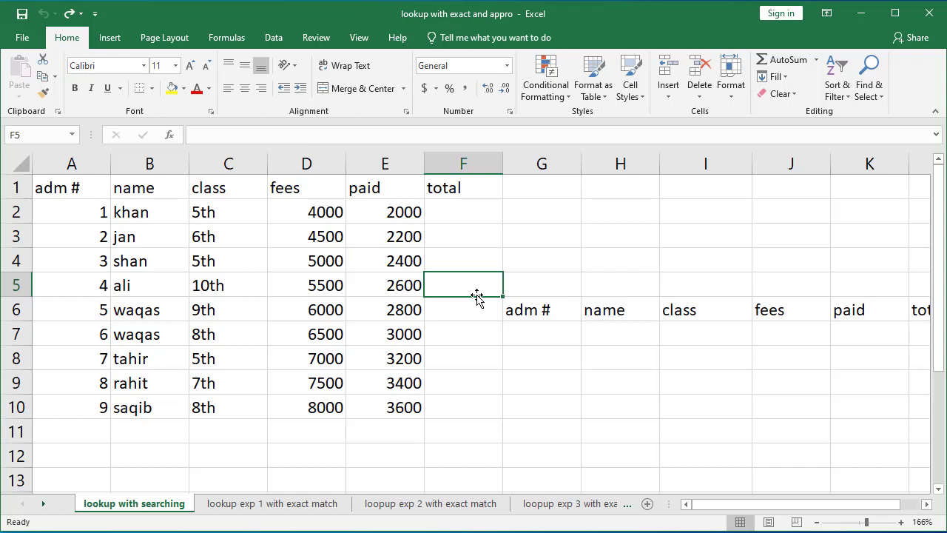
left_click(157, 256)
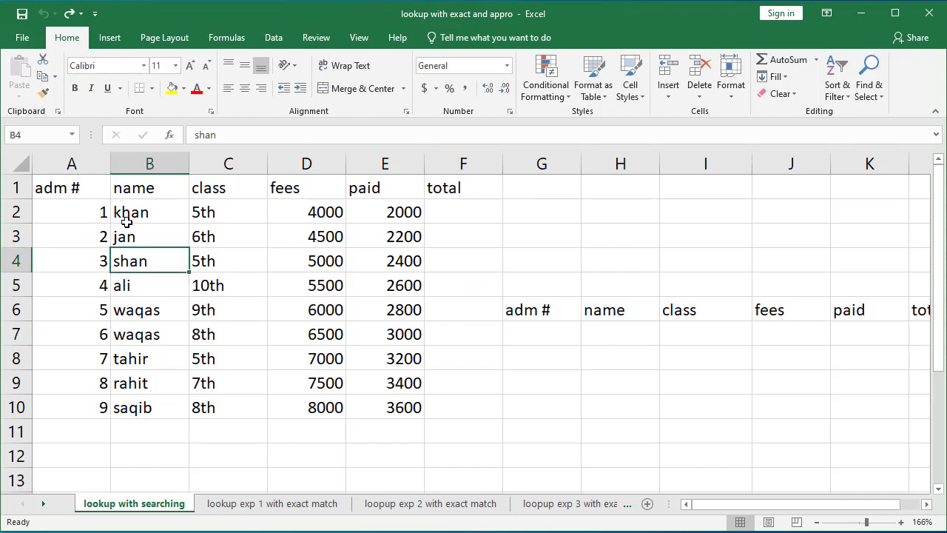
key("ctrl+a")
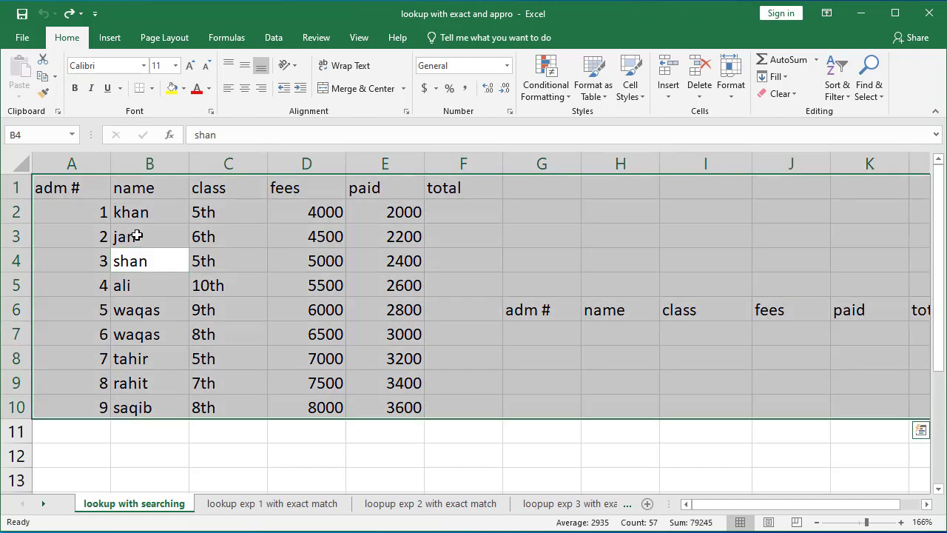
Step: Convert the data range A1:F10 into a table with headers
left_click(58, 190)
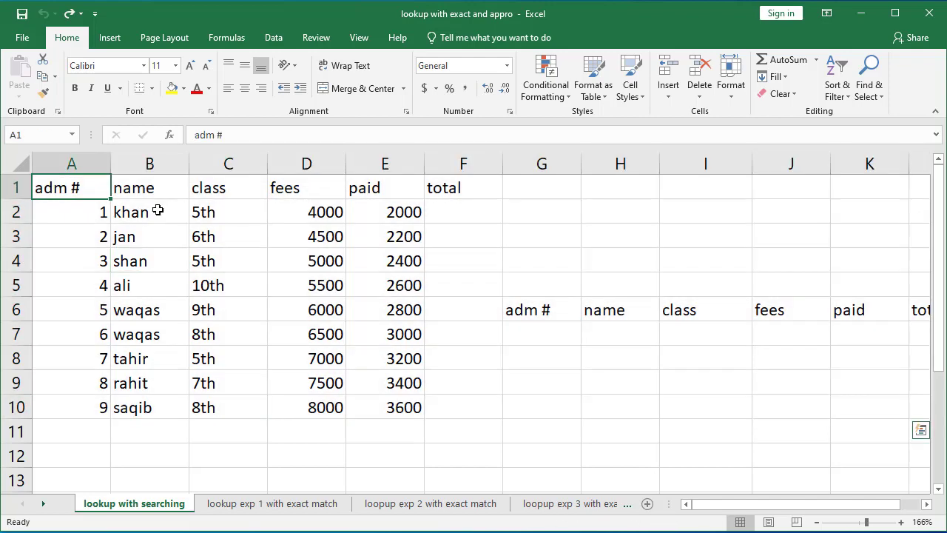
left_click_drag(158, 211, 459, 409)
key("ctrl+t")
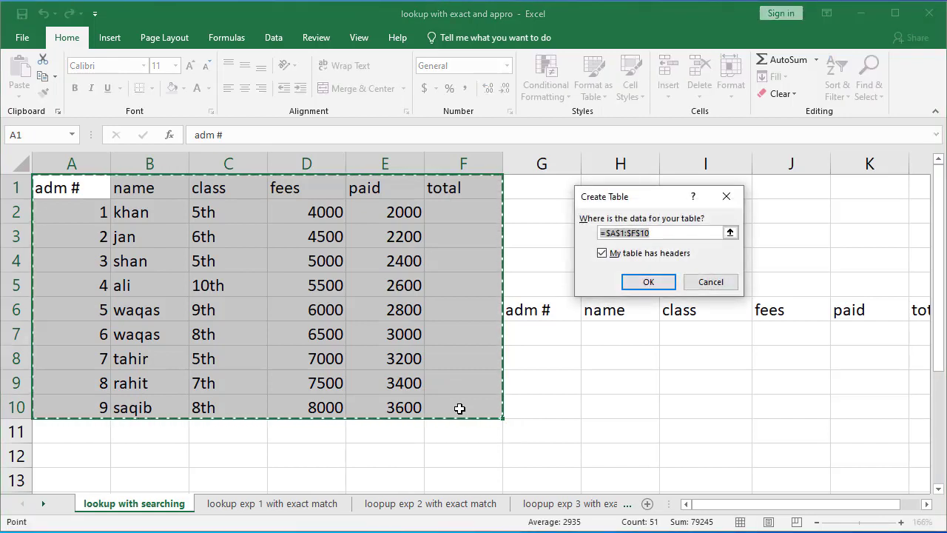
left_click_drag(628, 204, 658, 224)
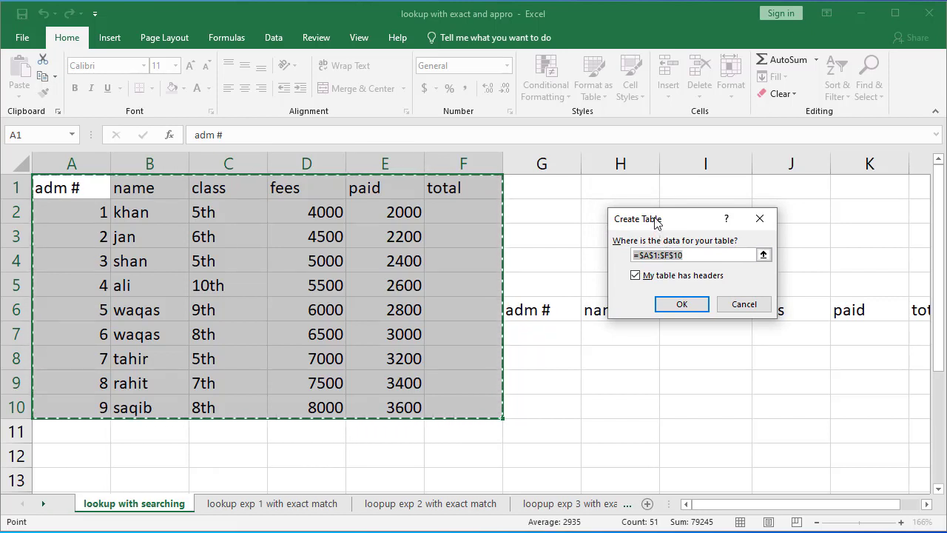
left_click_drag(656, 228, 655, 220)
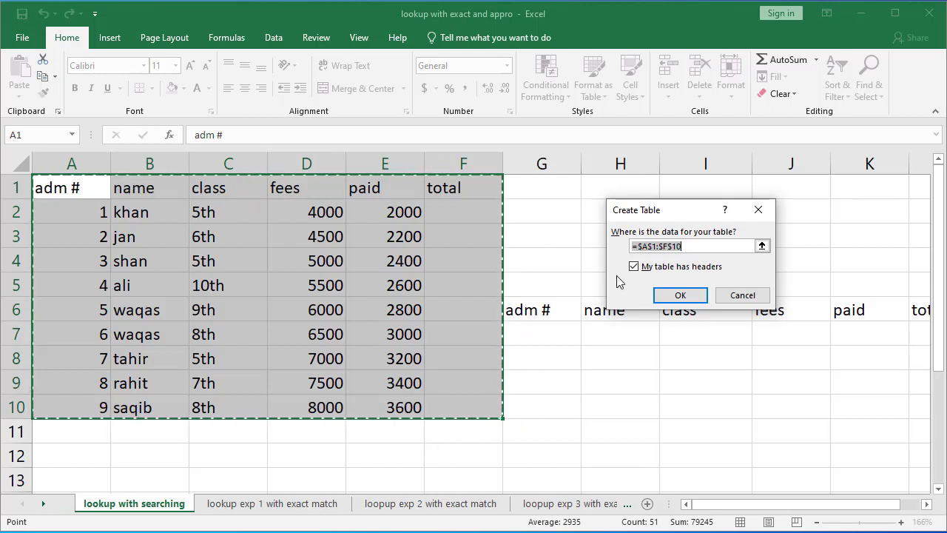
left_click(691, 296)
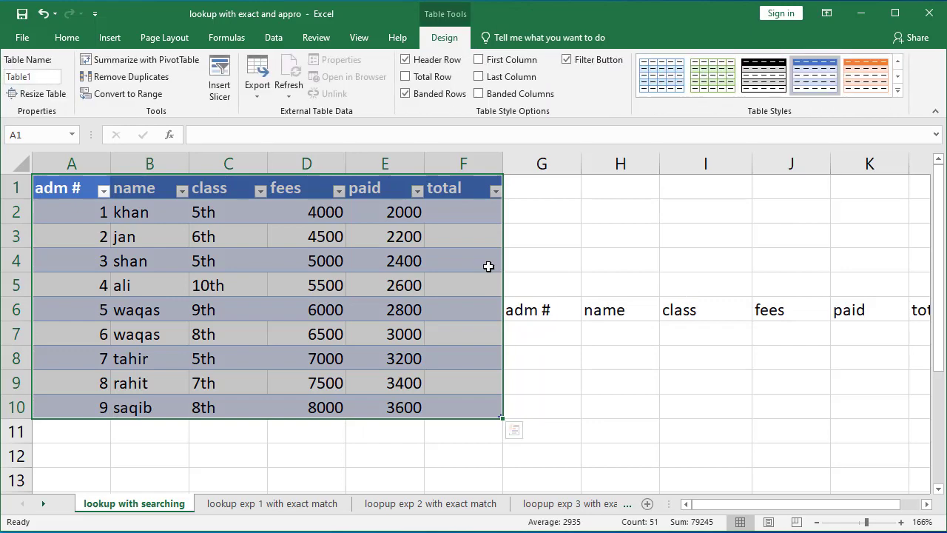
left_click(466, 215)
type("=")
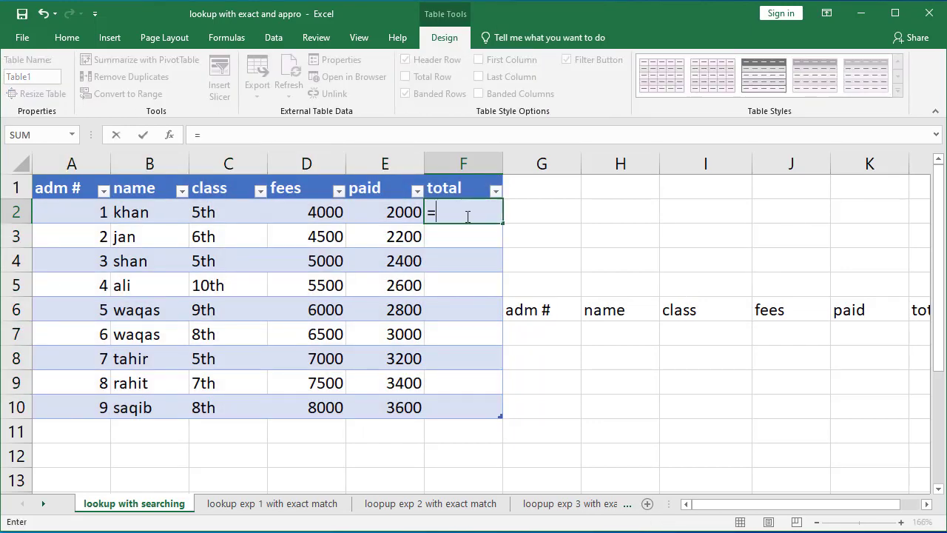
left_click(331, 213)
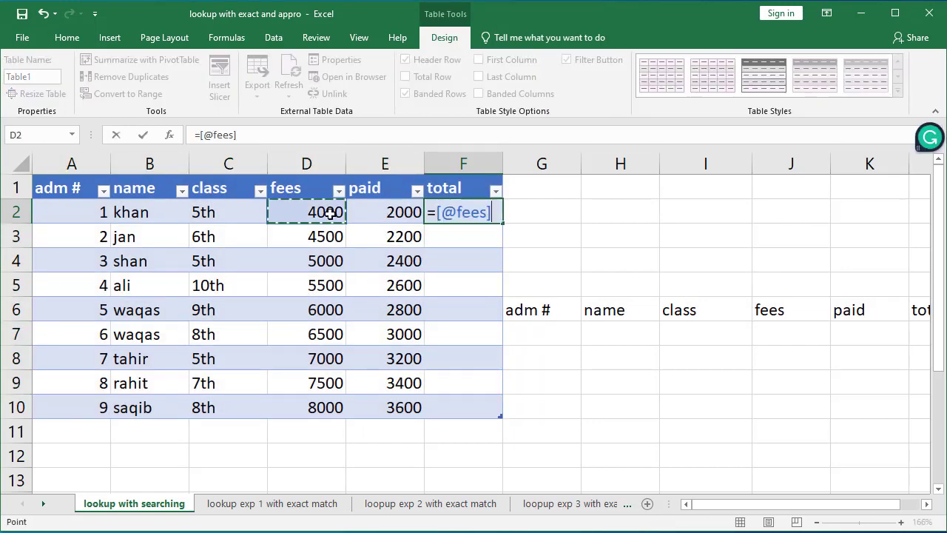
type("-[@paid")
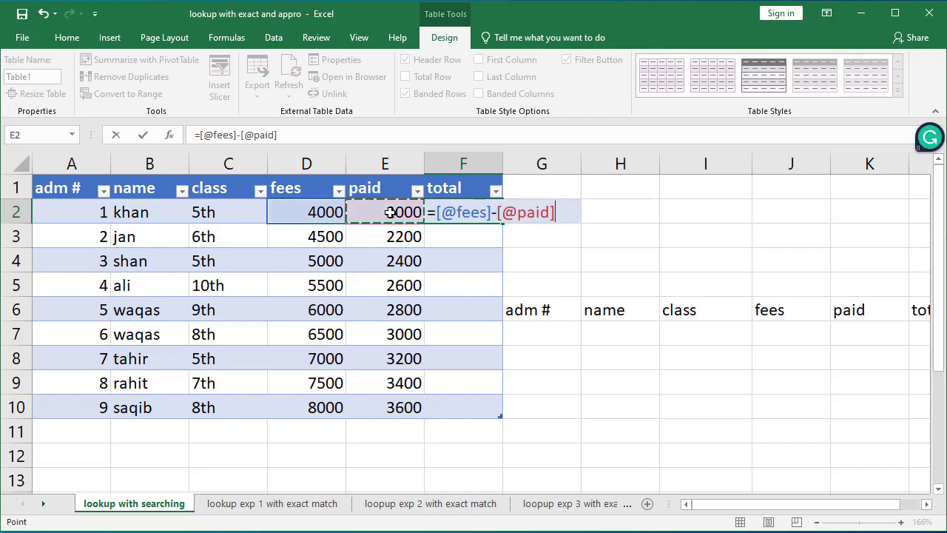
key("Return")
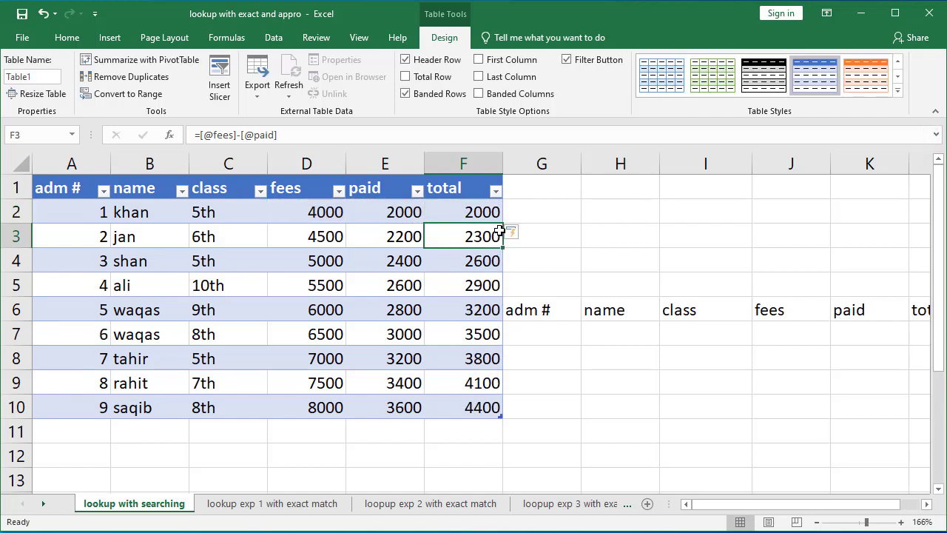
left_click_drag(482, 215, 481, 405)
left_click(482, 407)
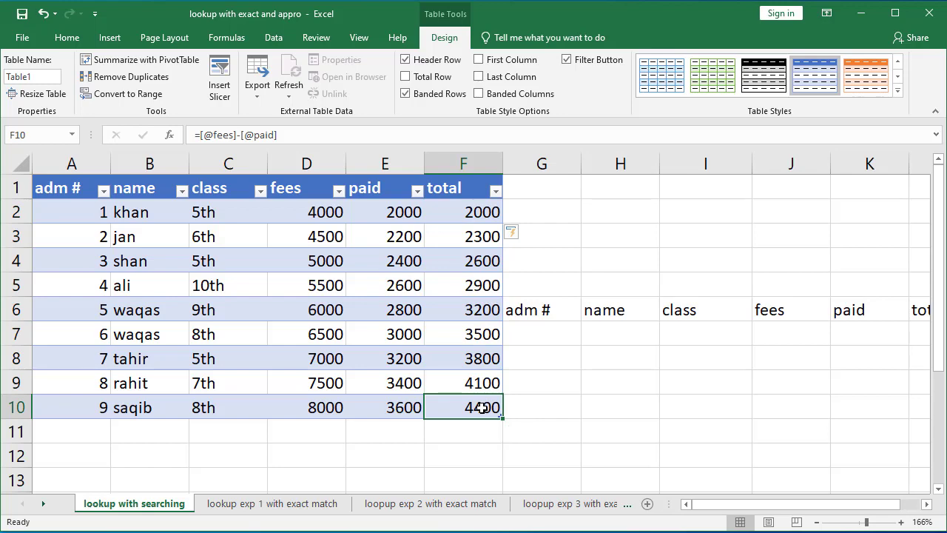
Step: Add a new table row with adm # 10, a student's name, class 6th, fees 8000 and paid 6000
key("Tab")
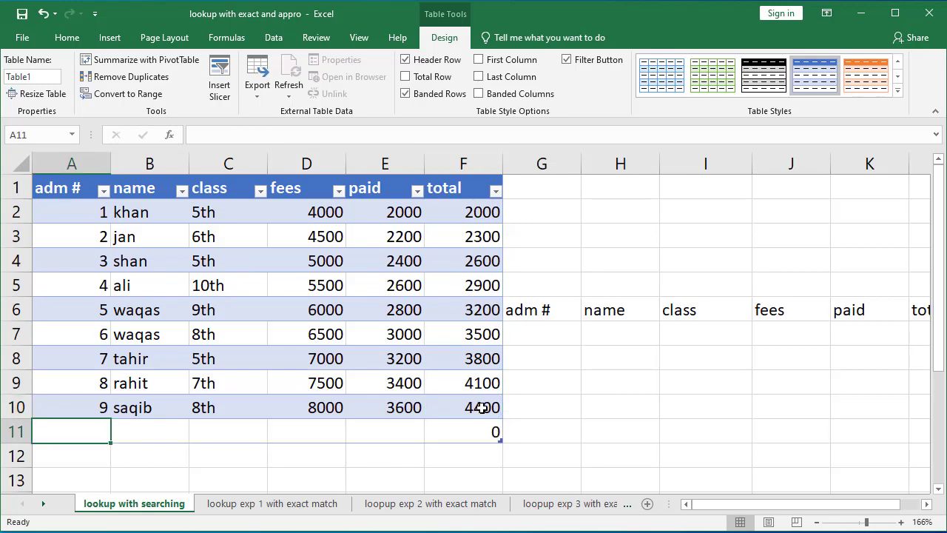
type("10")
key("Tab")
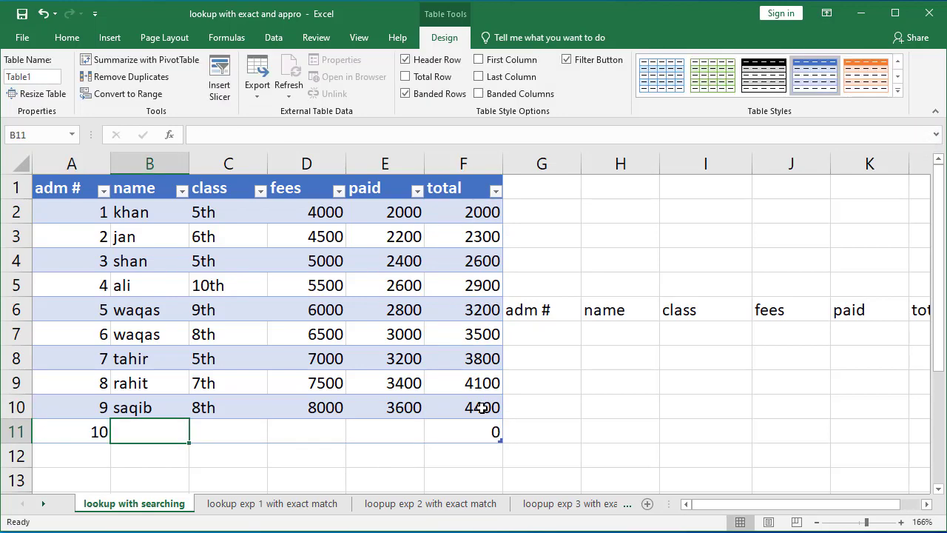
type("asad")
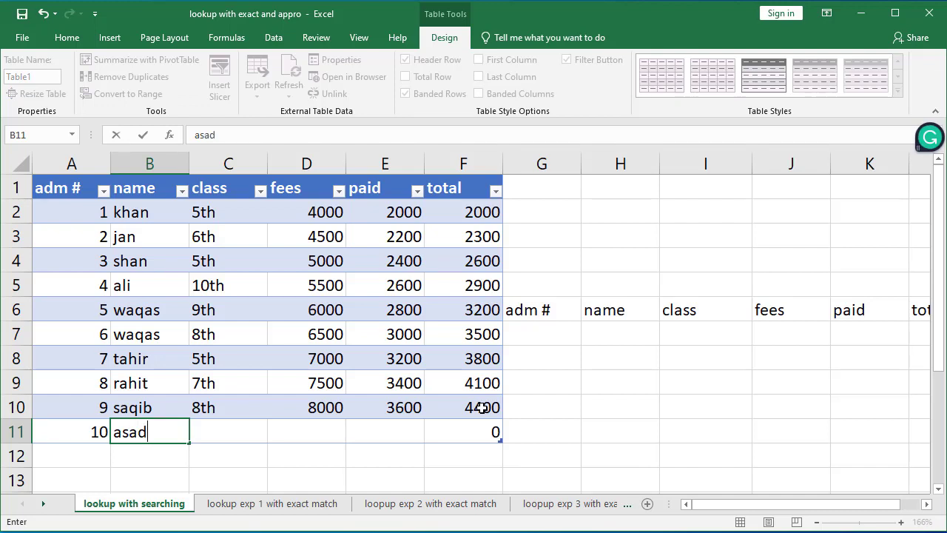
key("Tab")
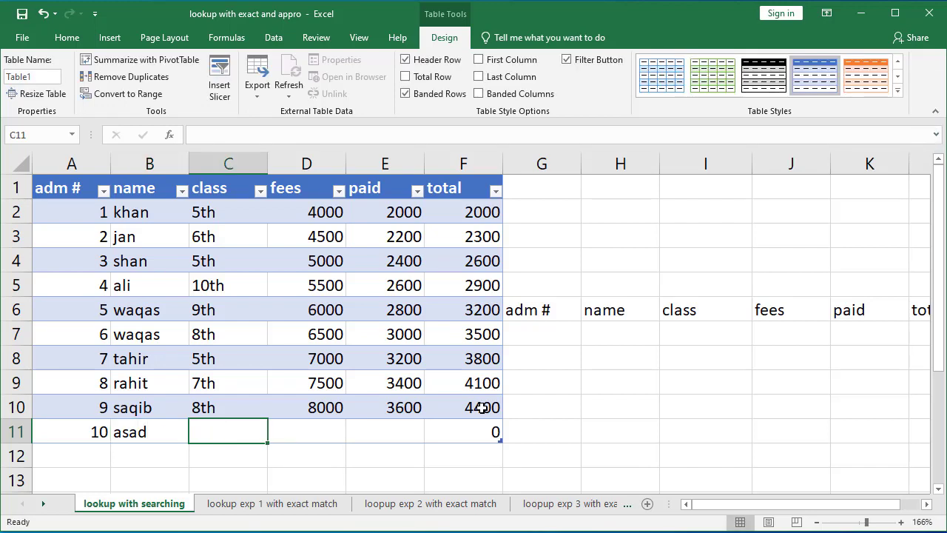
type("6th")
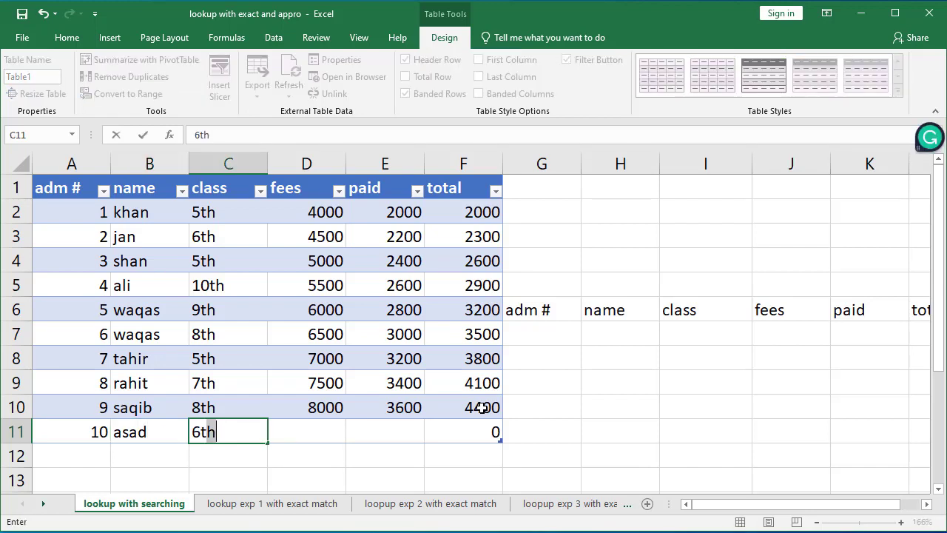
key("Tab")
type("8000")
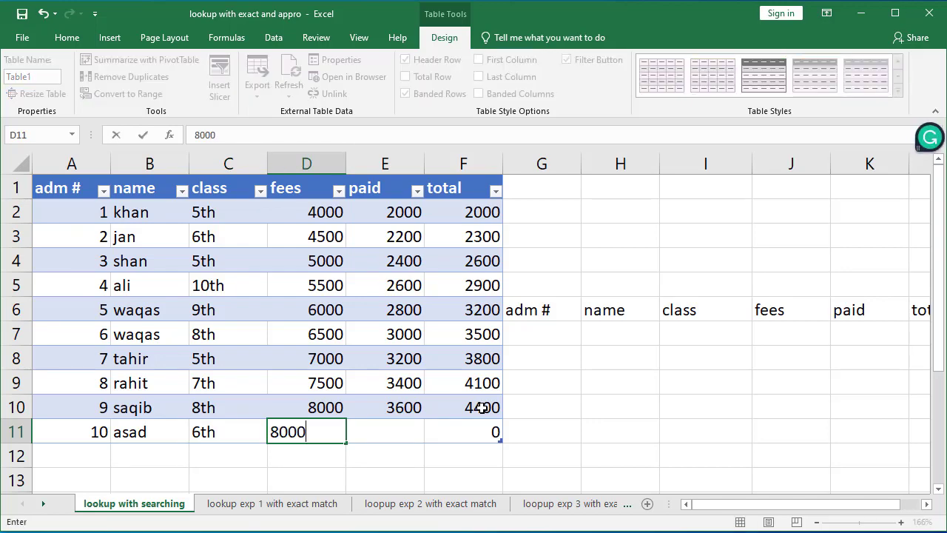
key("Tab")
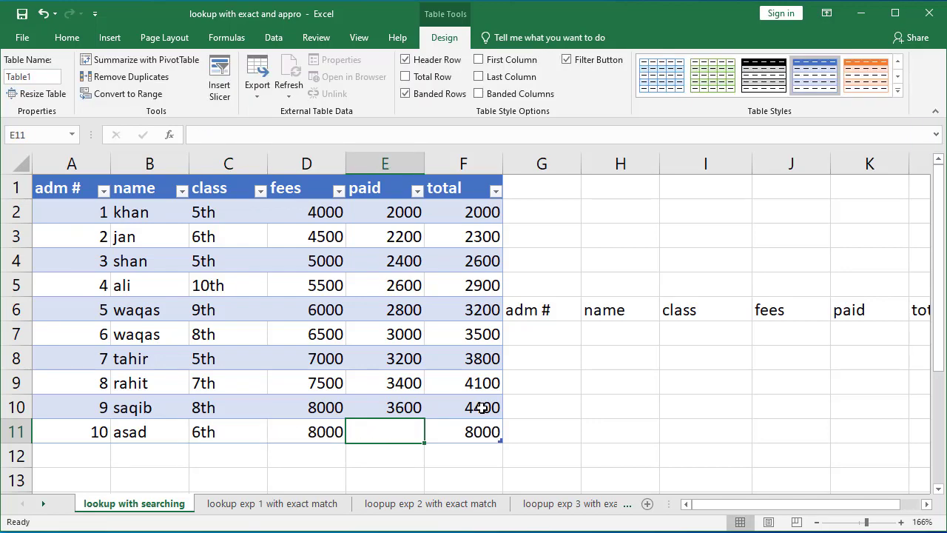
type("6000")
key("Tab")
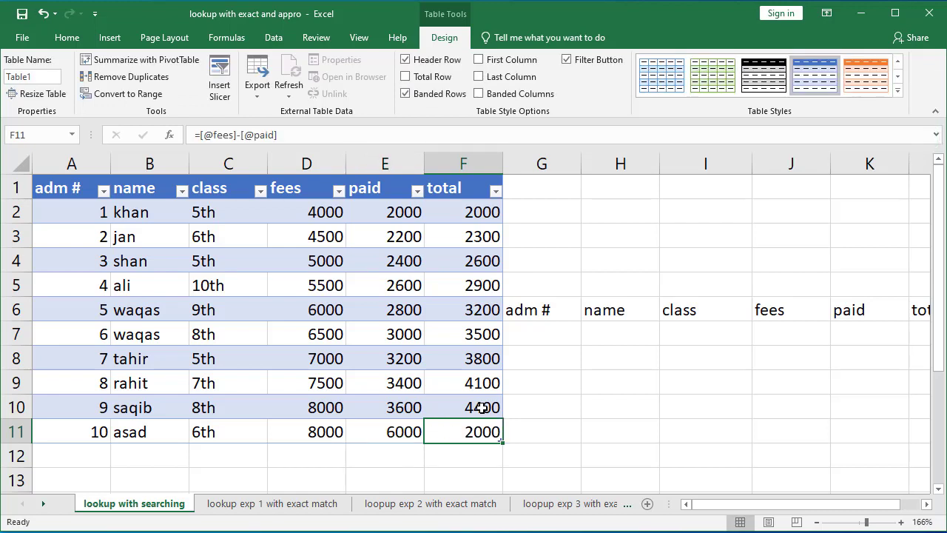
left_click(542, 333)
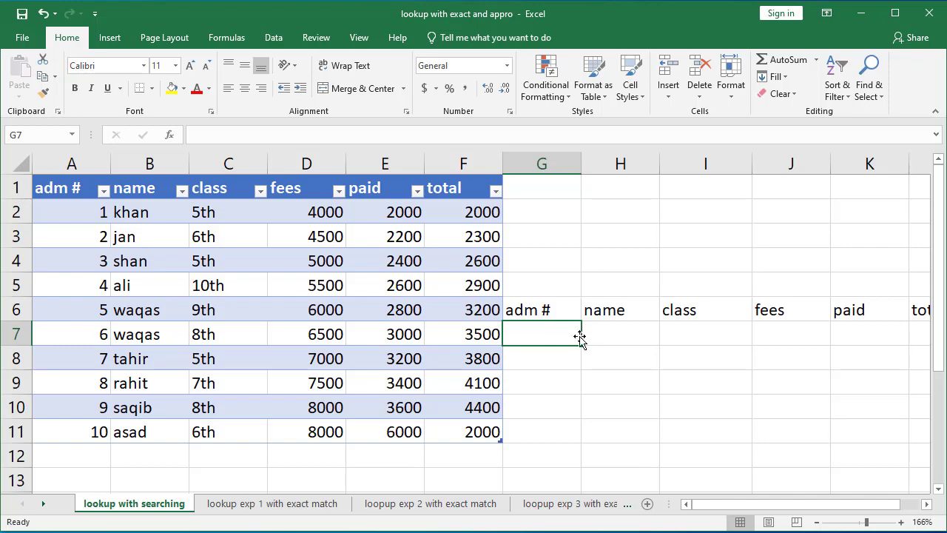
left_click(656, 335)
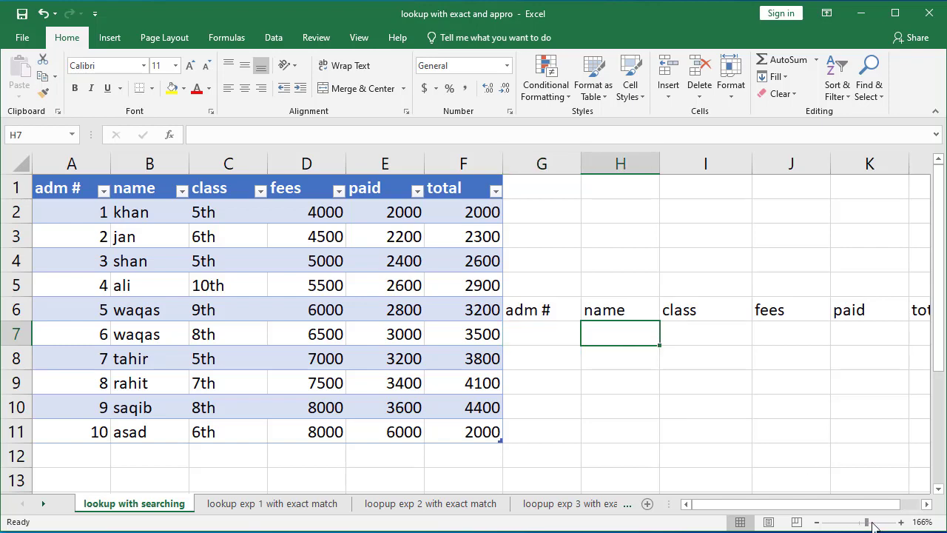
left_click_drag(868, 522, 868, 522)
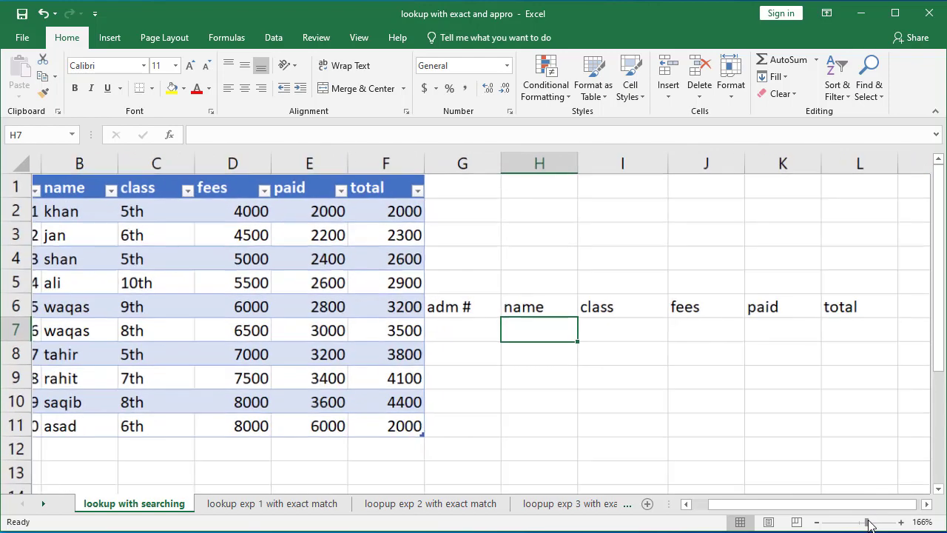
Step: Begin a VLOOKUP formula in the name cell H7 using the adm # cell G7 as the lookup value
left_click(463, 327)
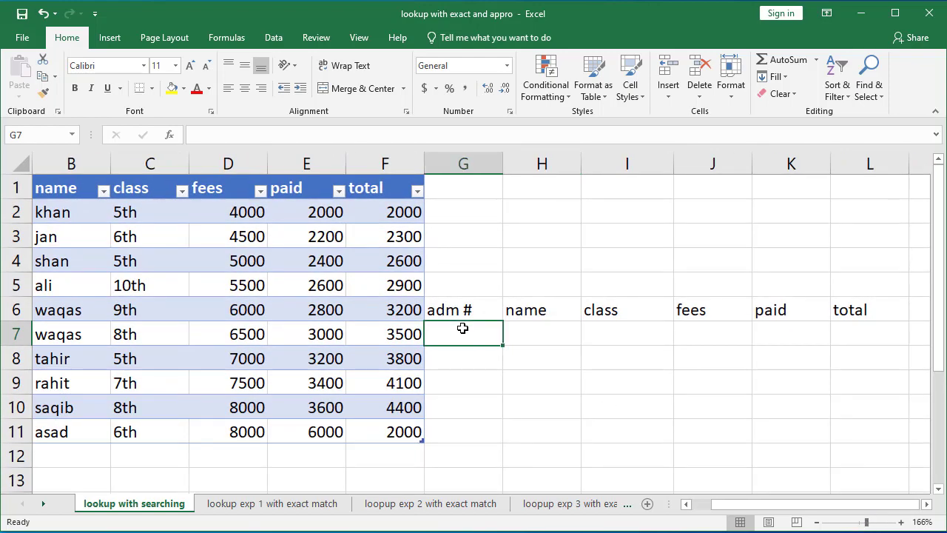
left_click_drag(718, 509, 709, 510)
left_click(616, 337)
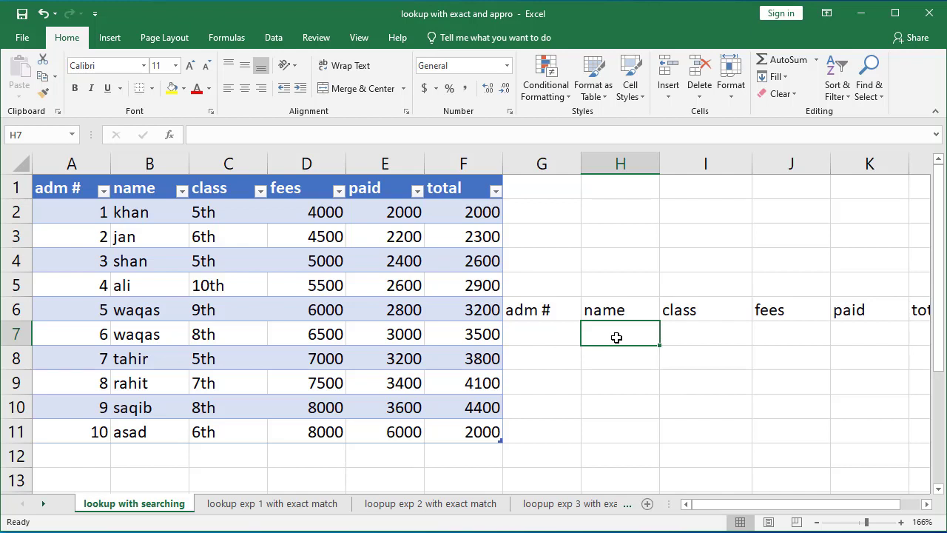
type("=vlo")
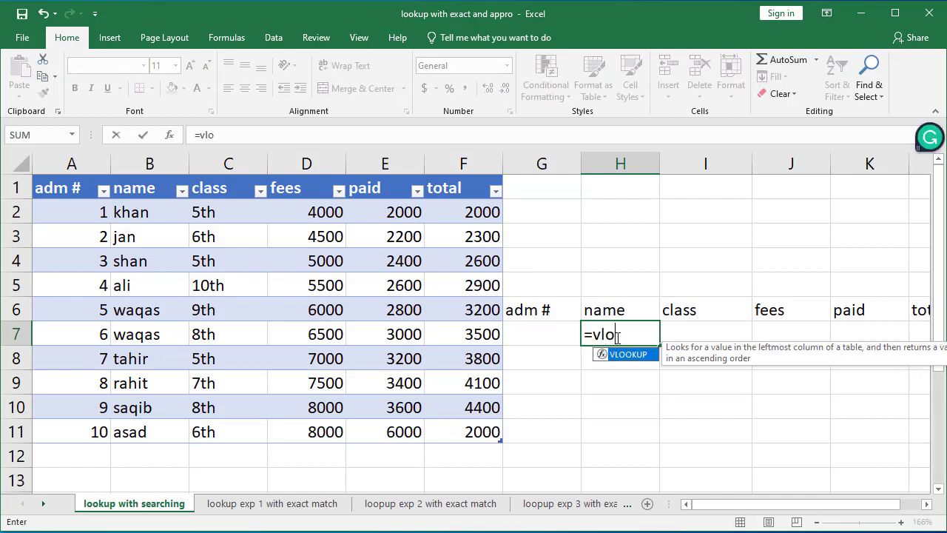
key("Tab")
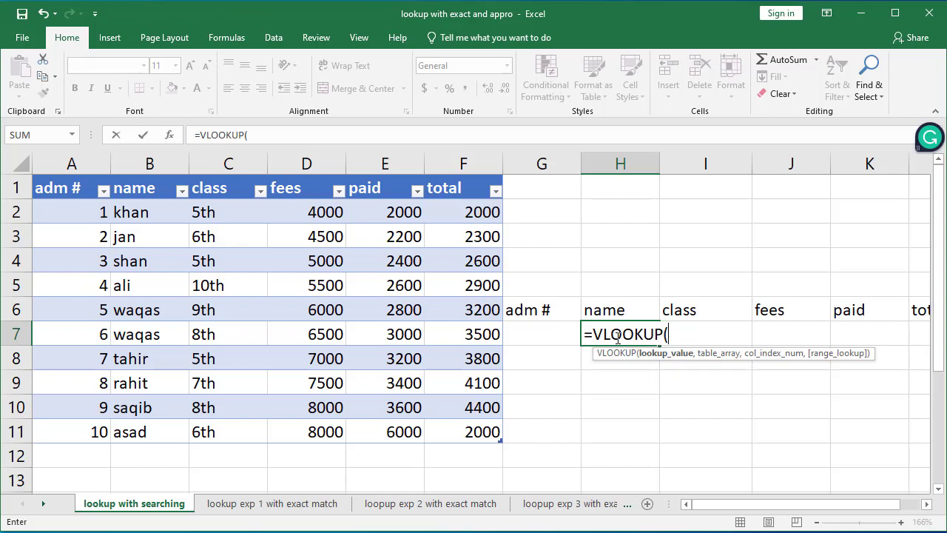
left_click(547, 333)
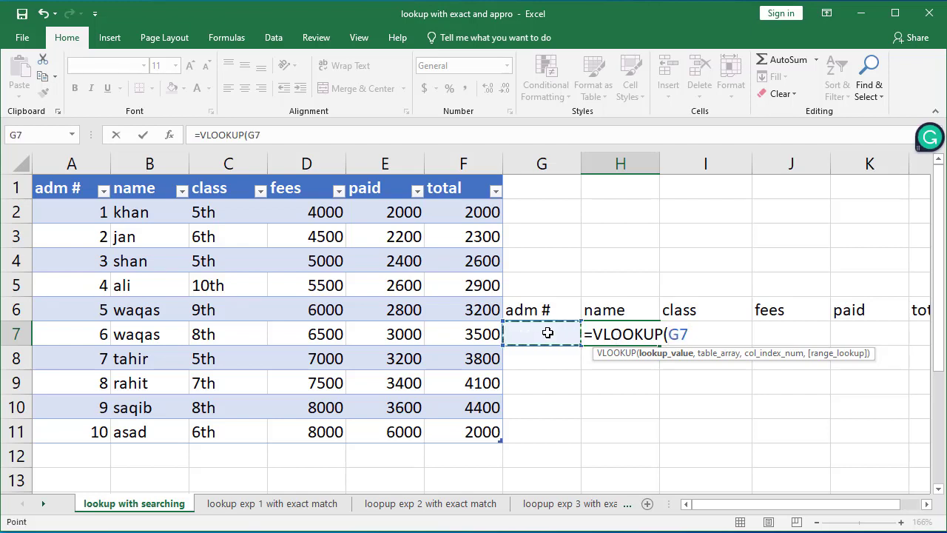
type(",")
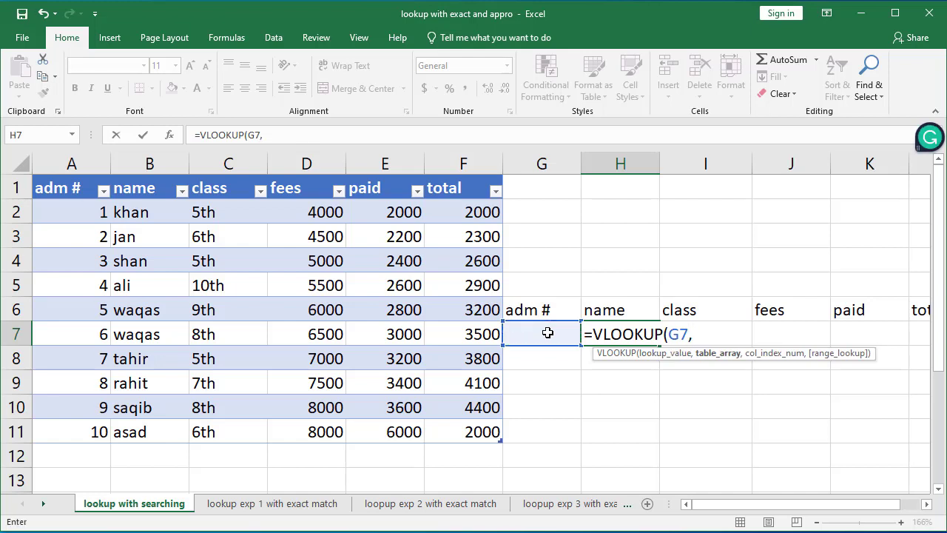
Step: Complete the VLOOKUP with the whole table Table1[#All] as table array, column 2 and FALSE for exact match
left_click(54, 187)
left_click_drag(110, 214, 456, 429)
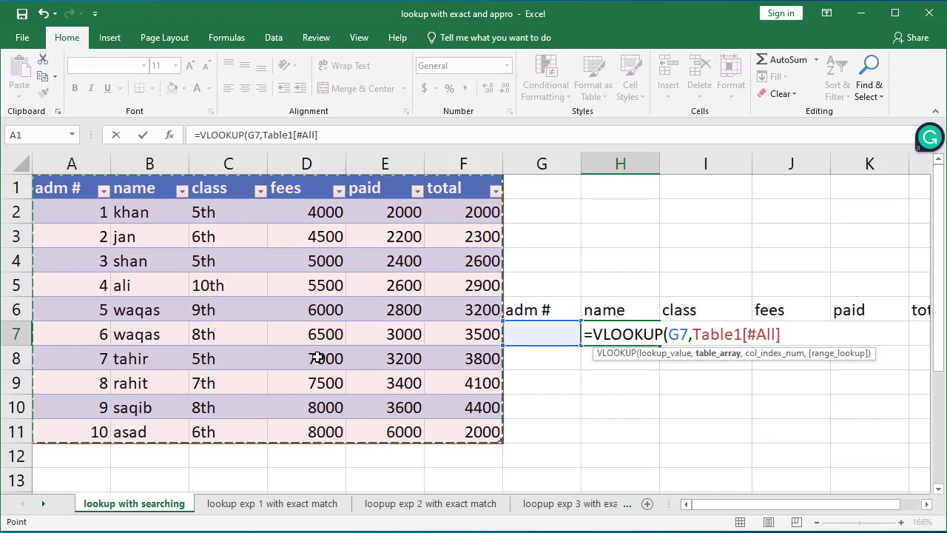
type(",")
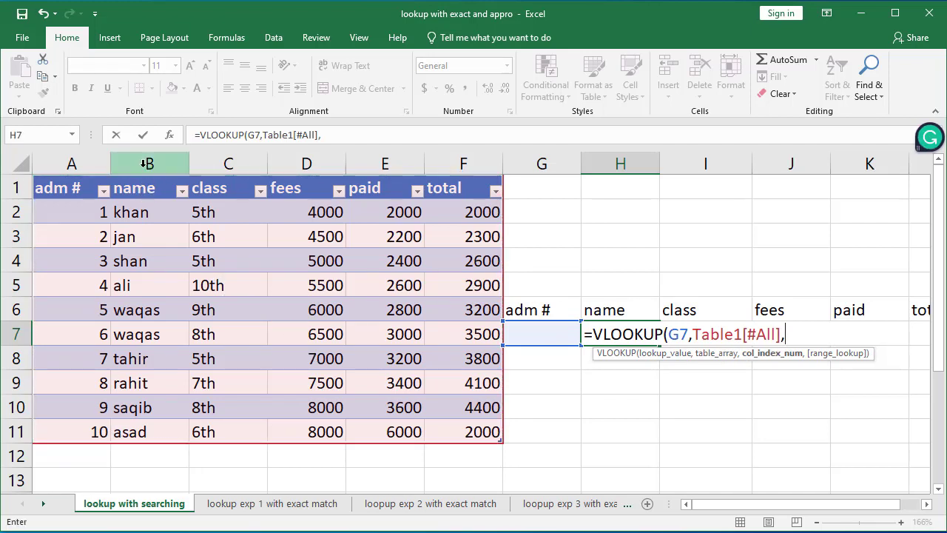
type("2,")
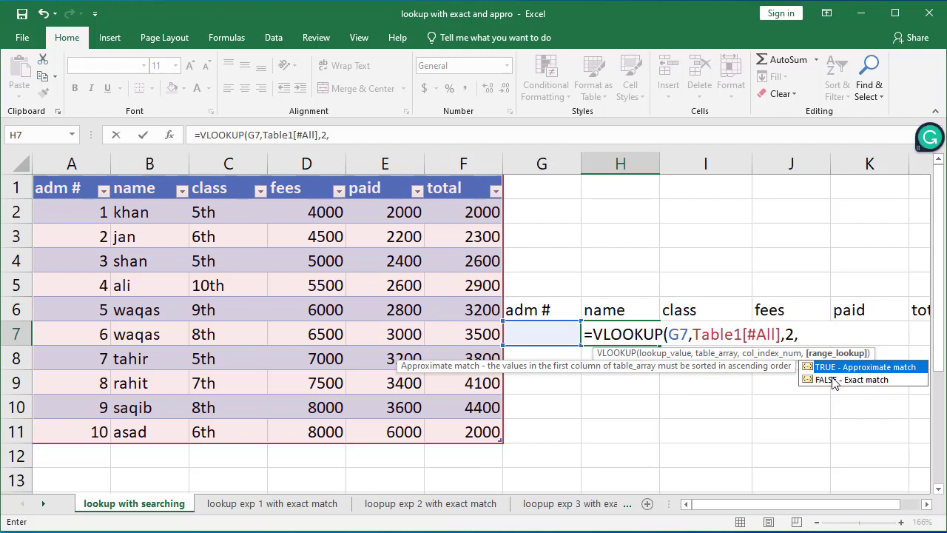
type("0")
key("BackSpace")
double_click(832, 380)
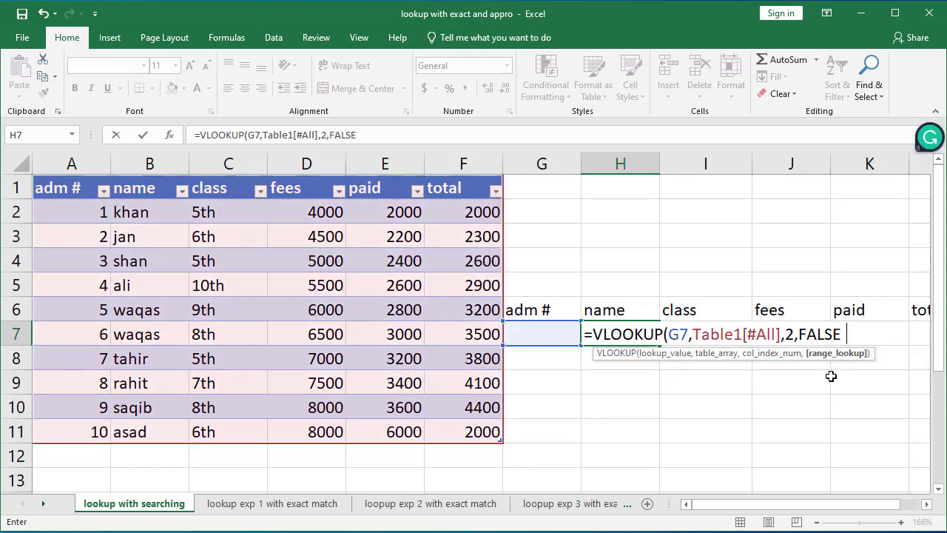
type(")")
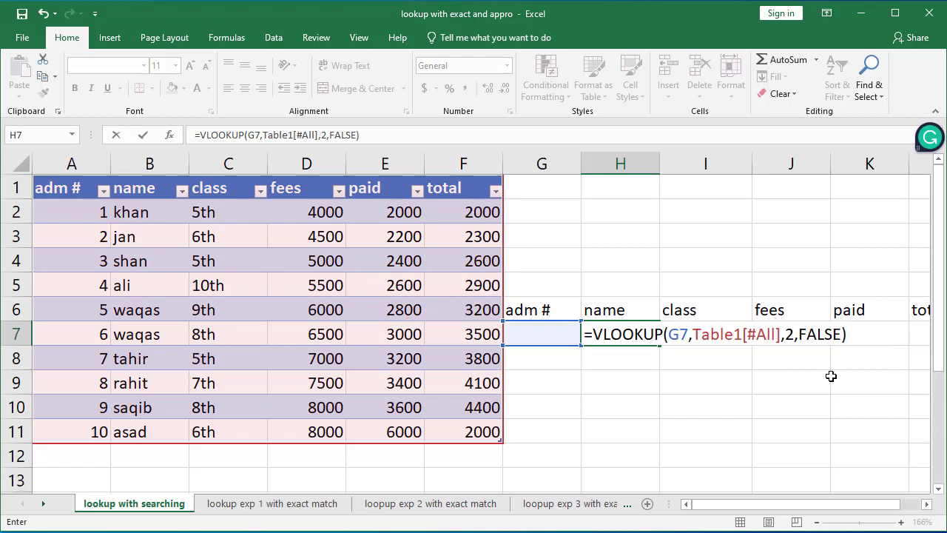
key("Return")
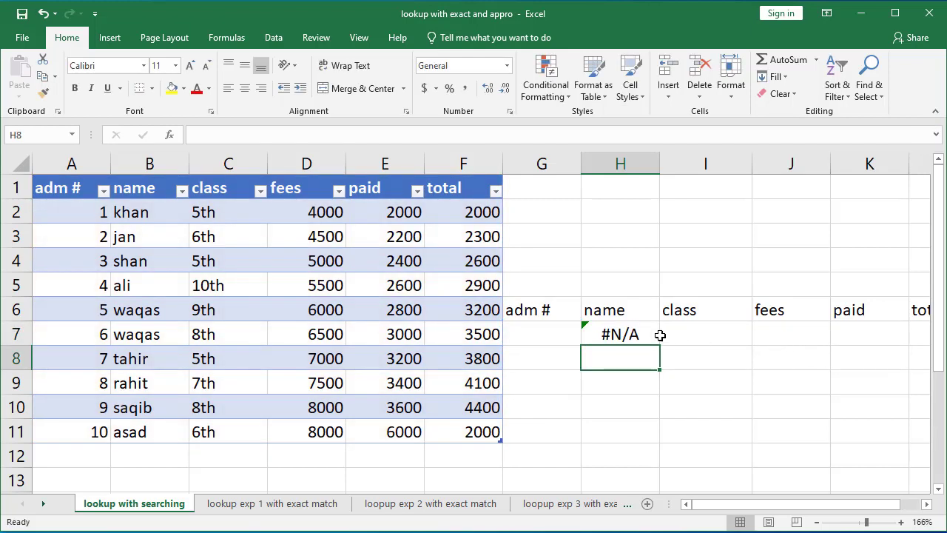
Step: Wrap the name formula in IFERROR so it returns " " when the lookup fails
left_click(635, 335)
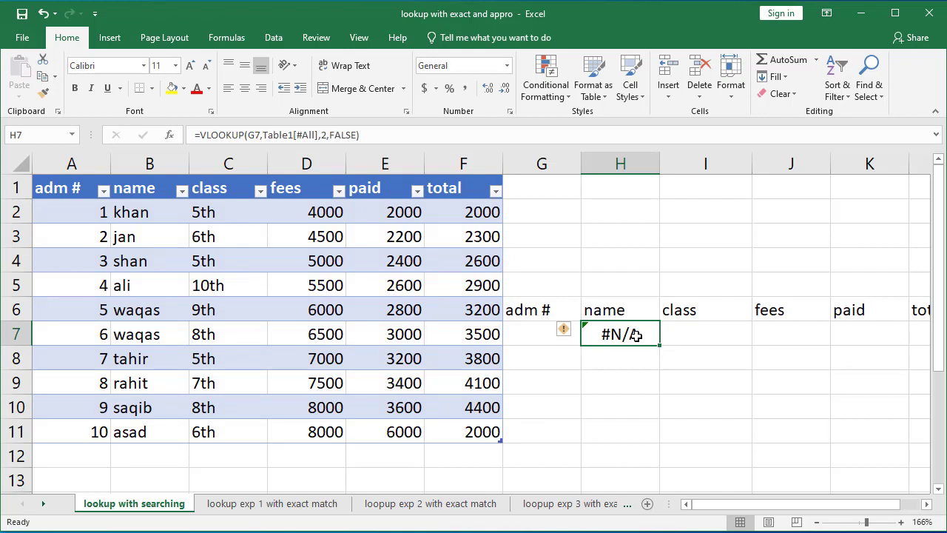
double_click(635, 335)
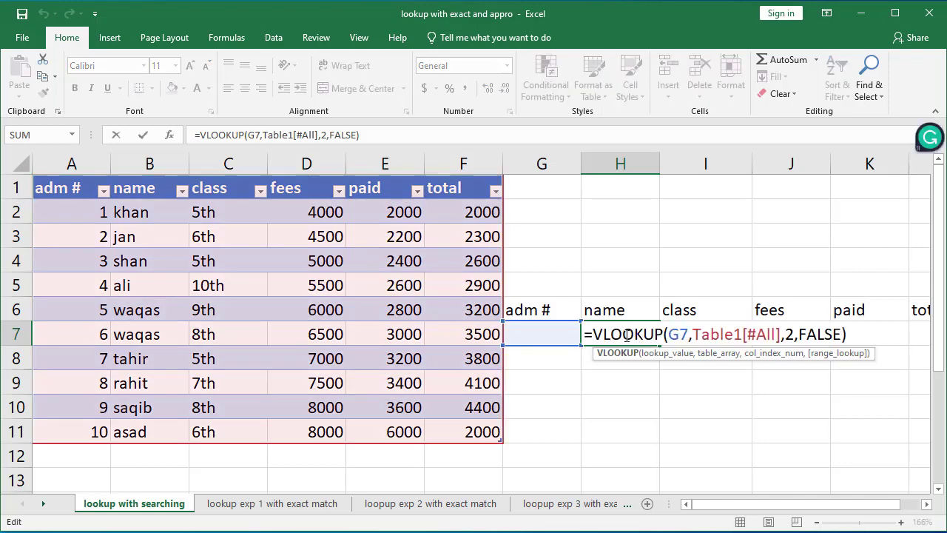
left_click(847, 334)
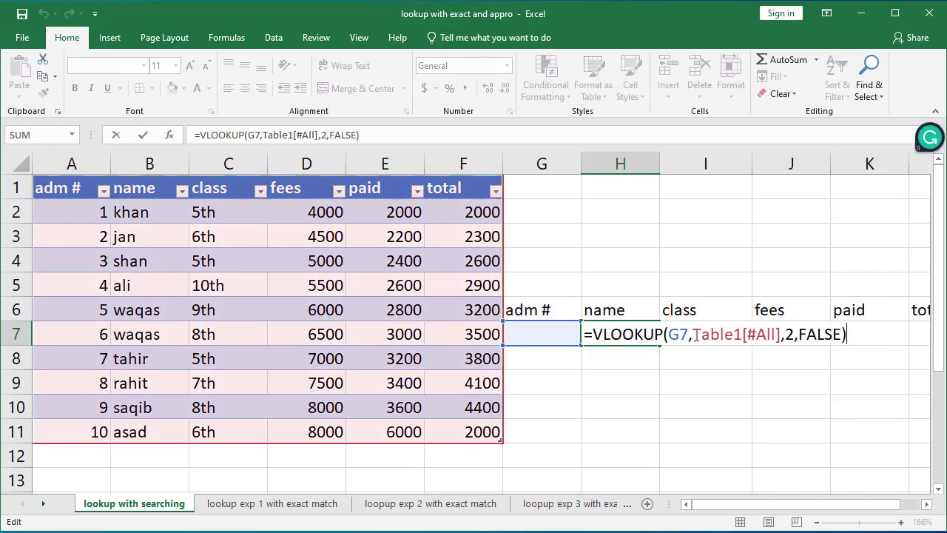
left_click(595, 338)
type("if")
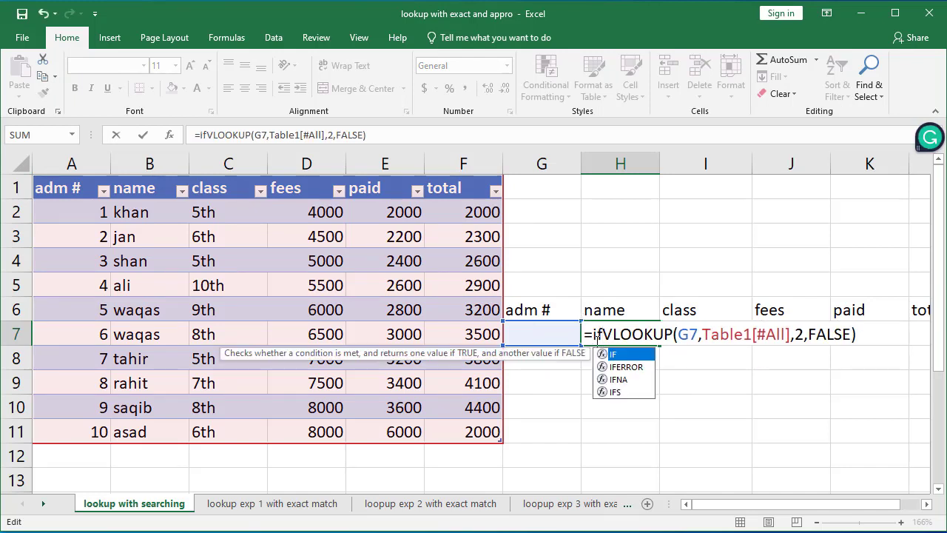
key("Down")
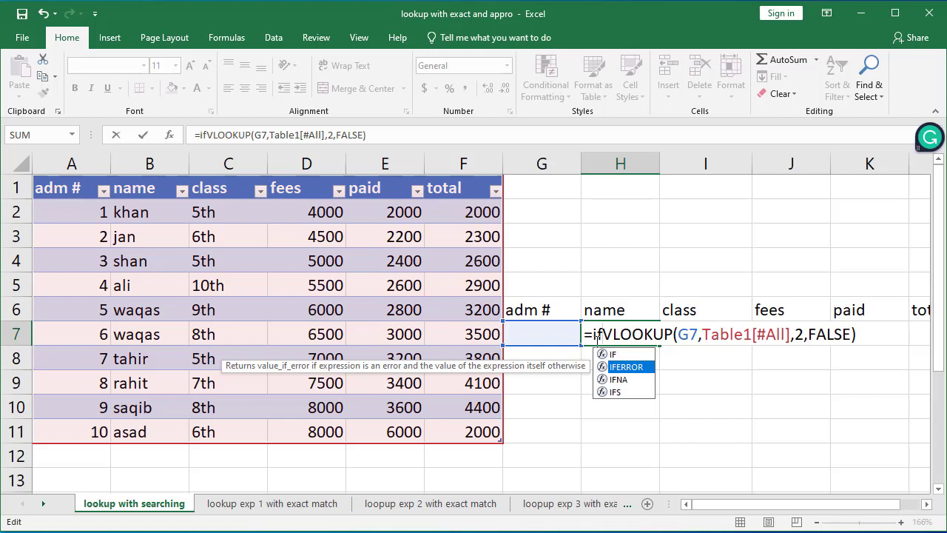
key("Tab")
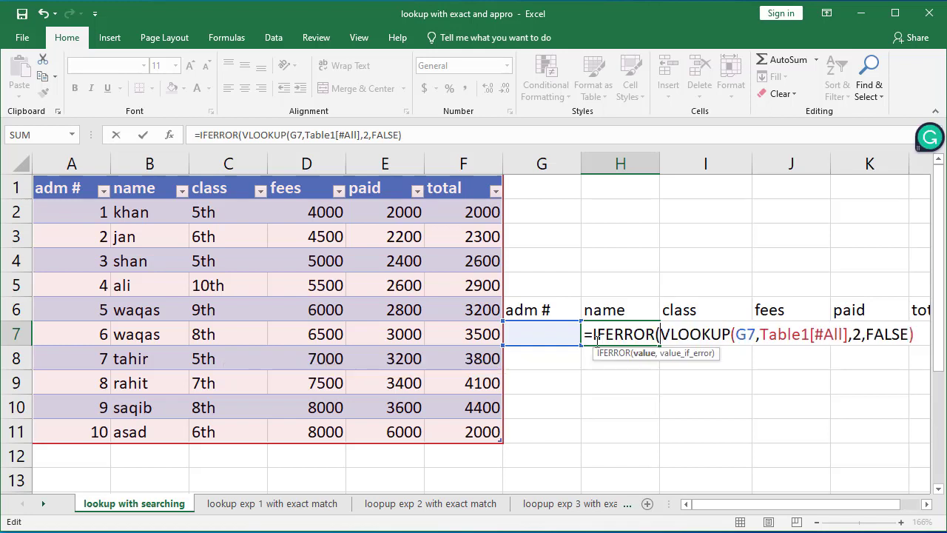
left_click(916, 335)
type(",")
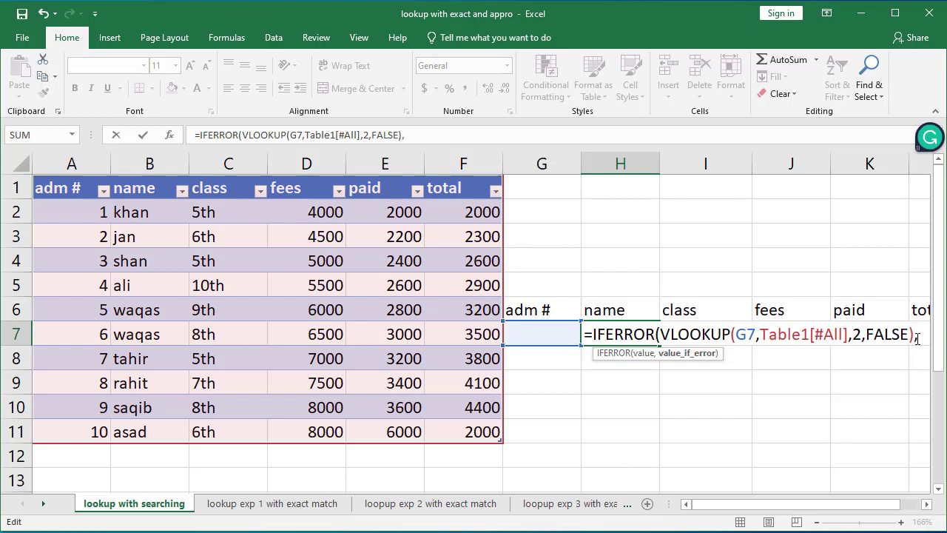
type(" \"")
type("\"")
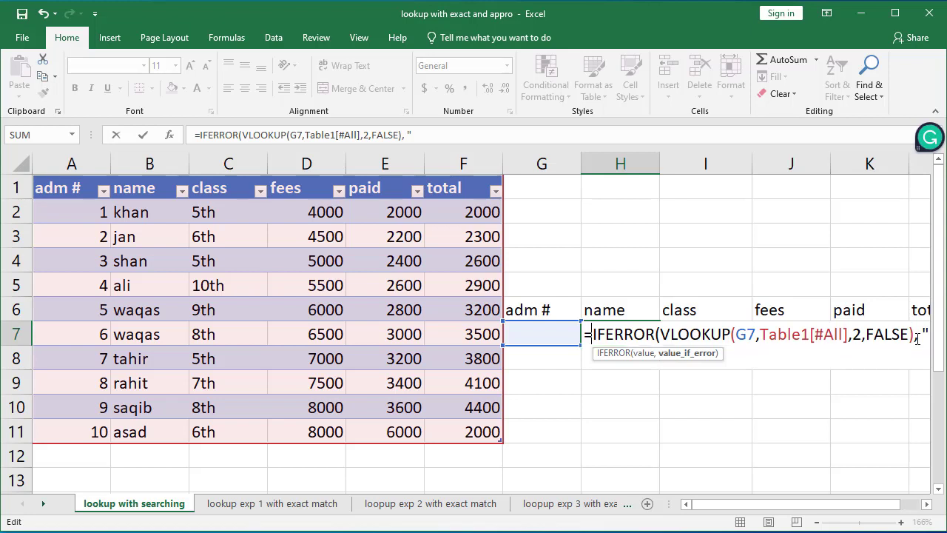
type(")")
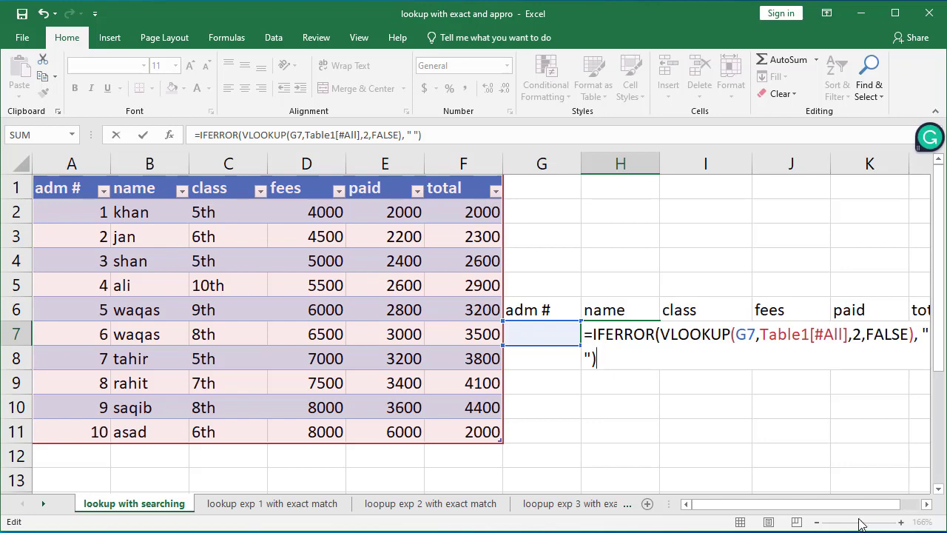
key("Return")
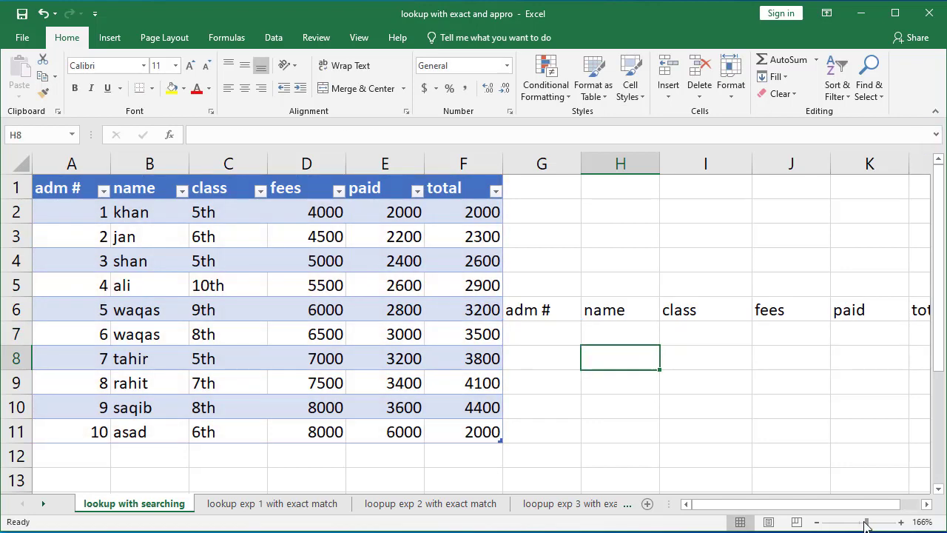
Step: Change the IFERROR fallback text in the name formula to "enter value"
left_click_drag(867, 525, 864, 525)
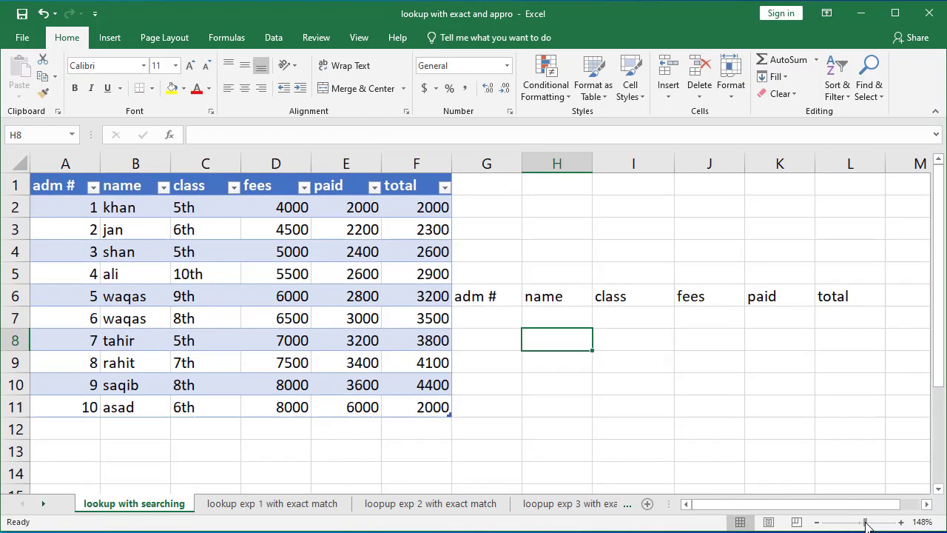
double_click(565, 319)
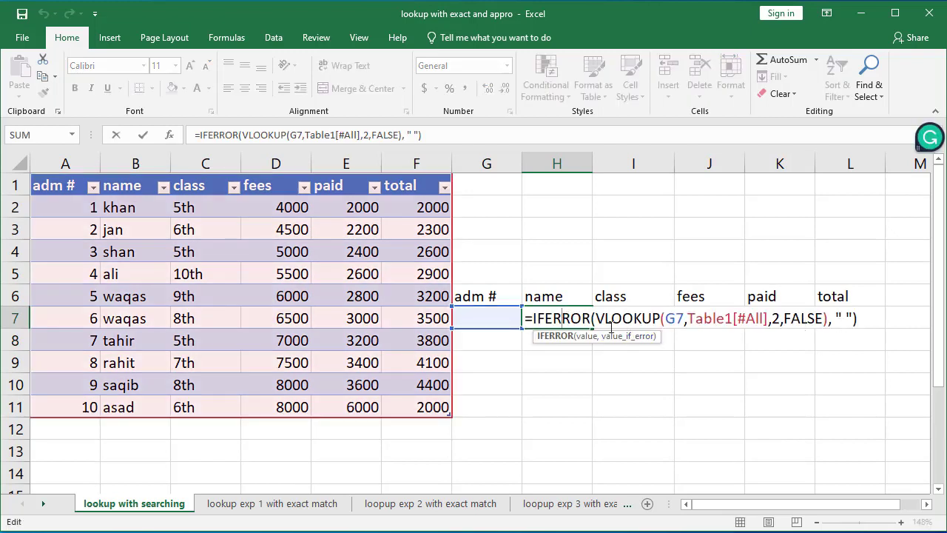
left_click(846, 317)
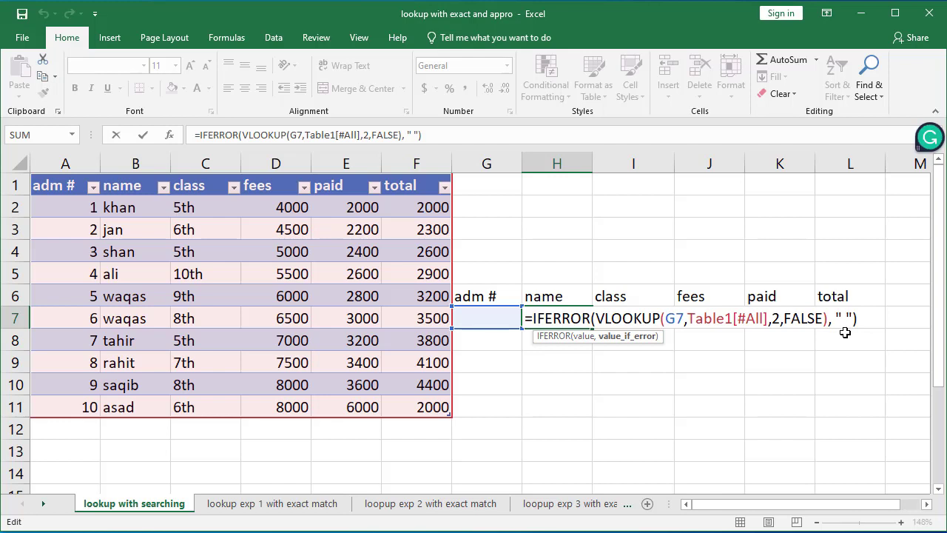
key("BackSpace")
type("enter va")
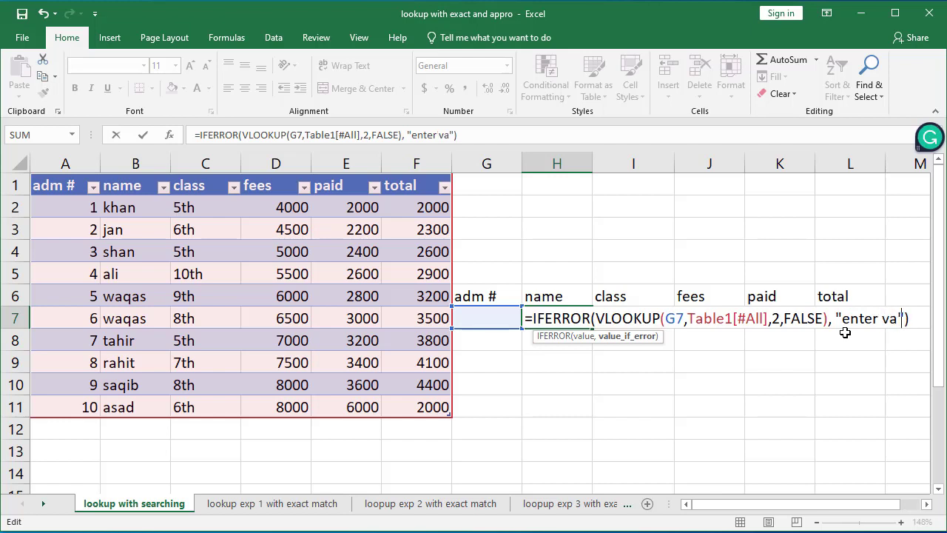
type("lue")
key("Return")
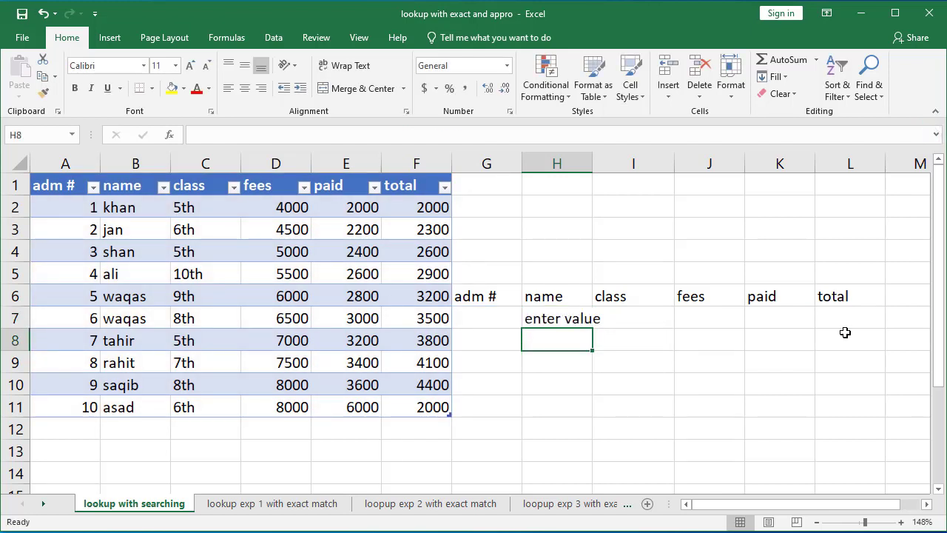
Step: Set the name formula's fallback text back to a single space " "
left_click(544, 318)
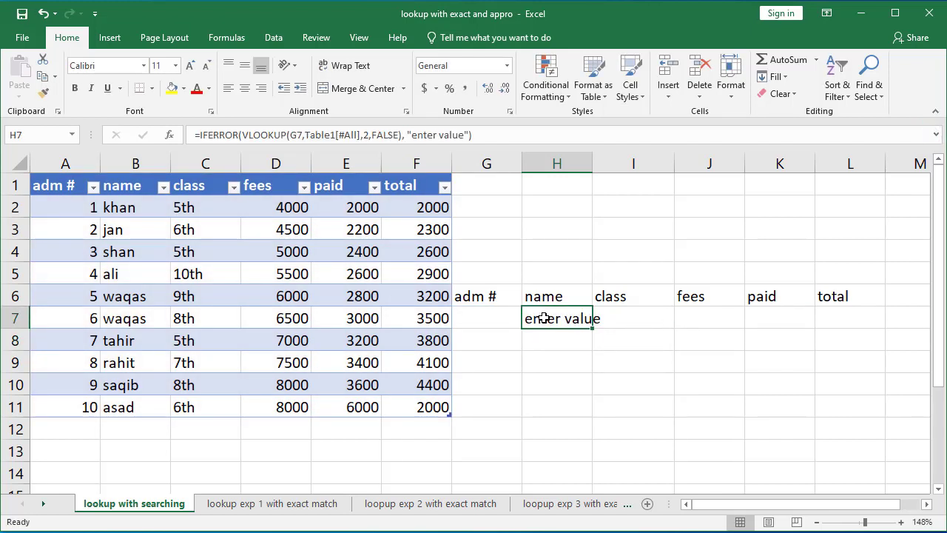
double_click(543, 318)
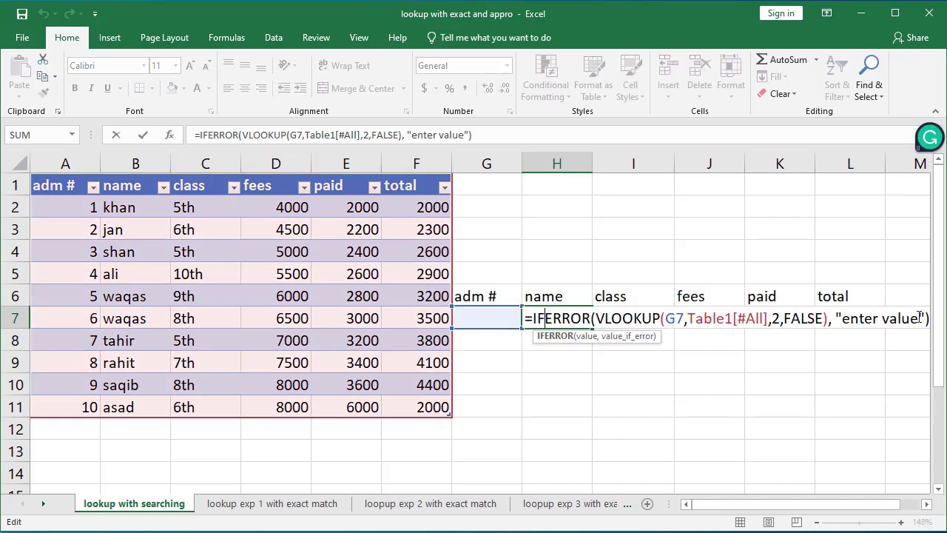
key("Left")
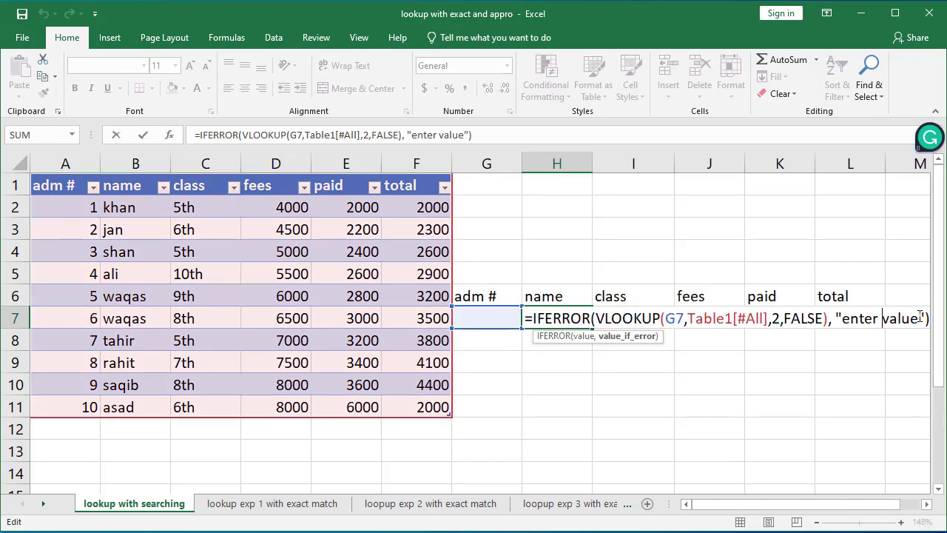
key("Delete")
key("Delete")
key("Delete")
key("Delete")
key("Delete")
key("Left")
key("Left")
key("Left")
key("Delete")
key("Delete")
key("Delete")
key("Delete")
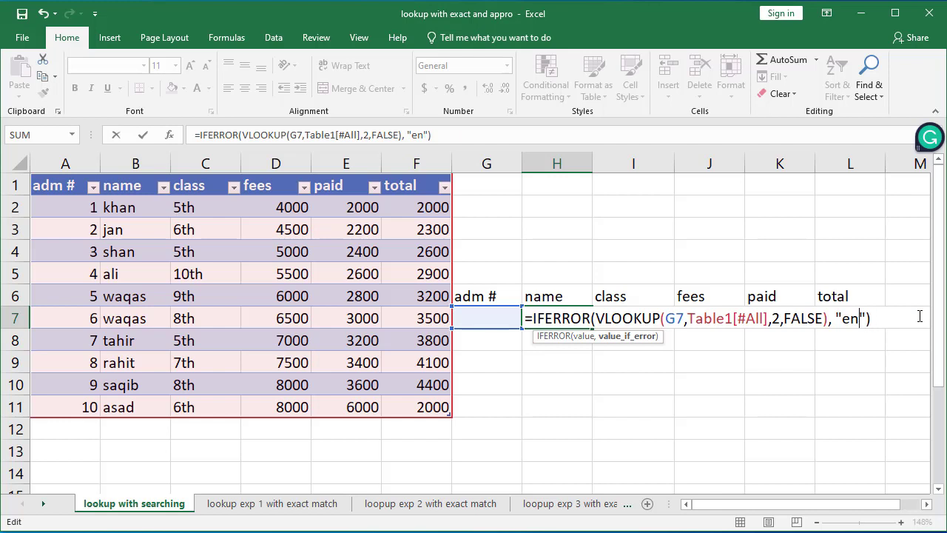
key("Left")
key("Delete")
key("Left")
key("Delete")
key("Return")
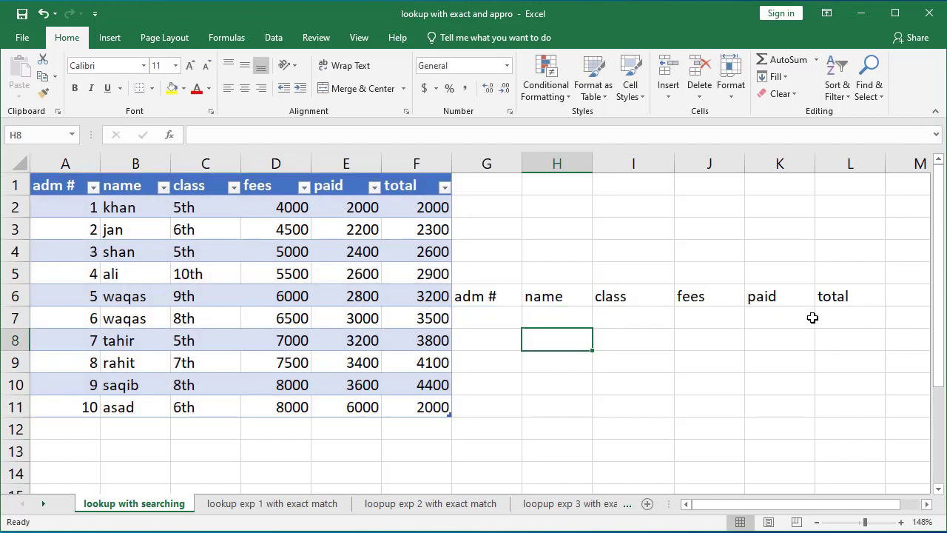
Step: Fill the name lookup formula across the search row to the total column
left_click(534, 314)
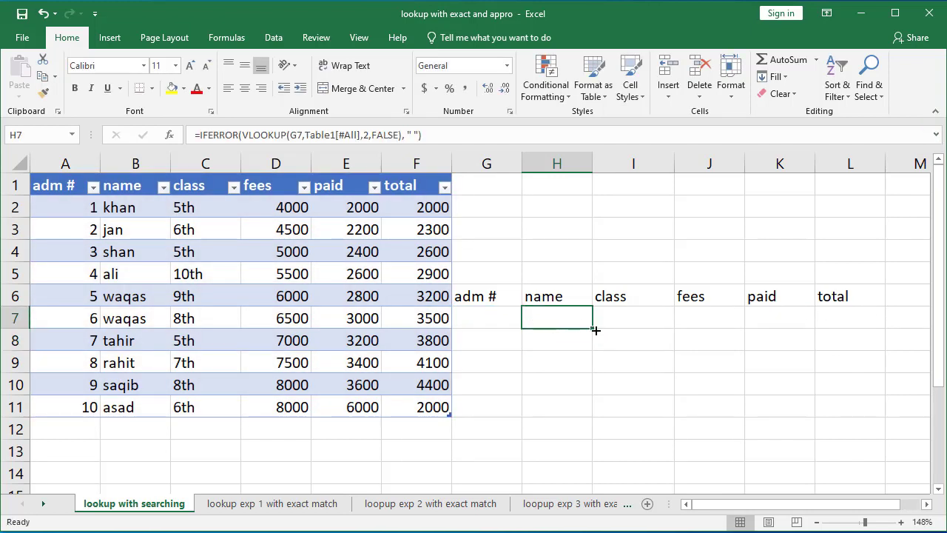
left_click_drag(592, 330, 861, 328)
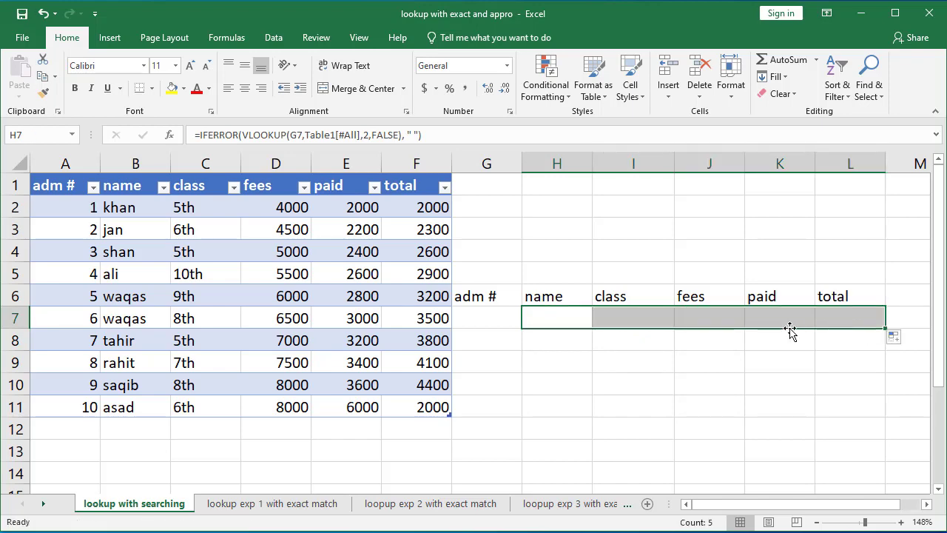
Step: Set the class formula's column index to 3
double_click(640, 320)
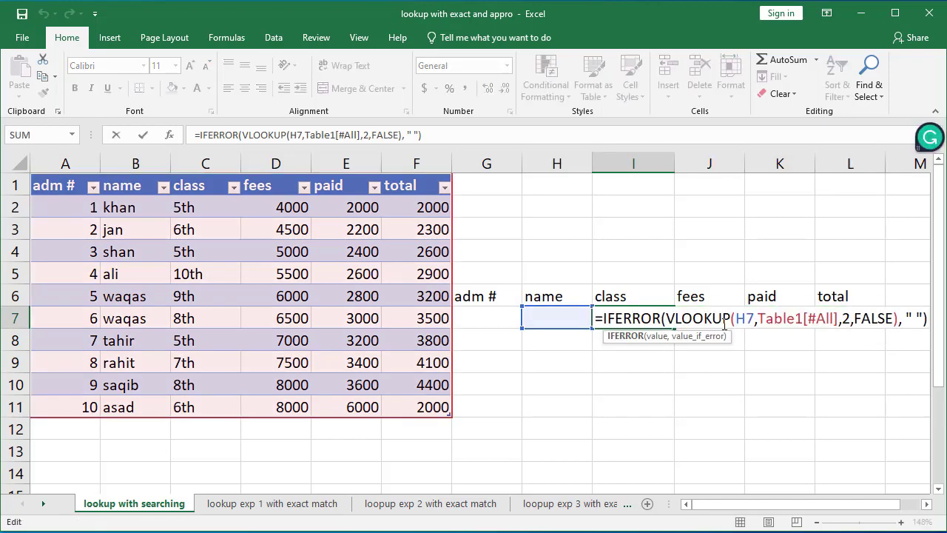
key("Return")
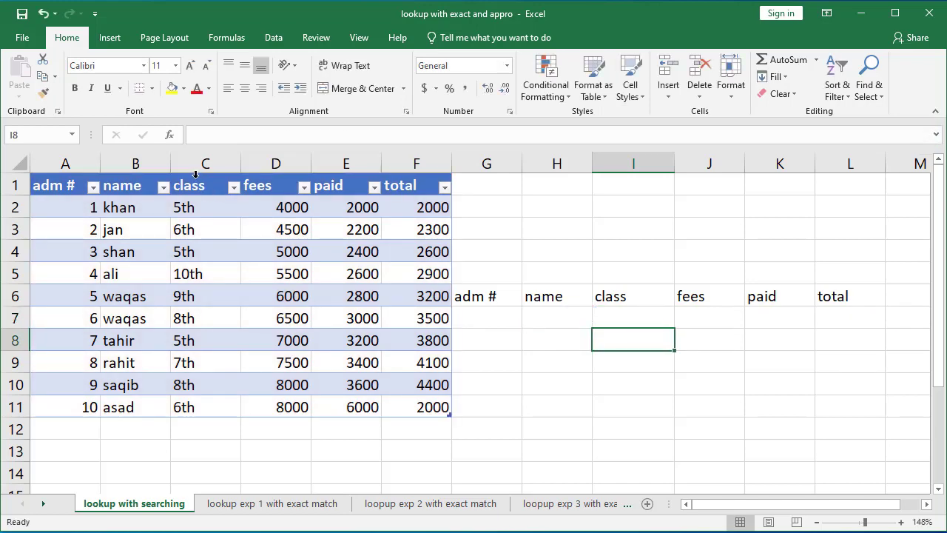
double_click(632, 308)
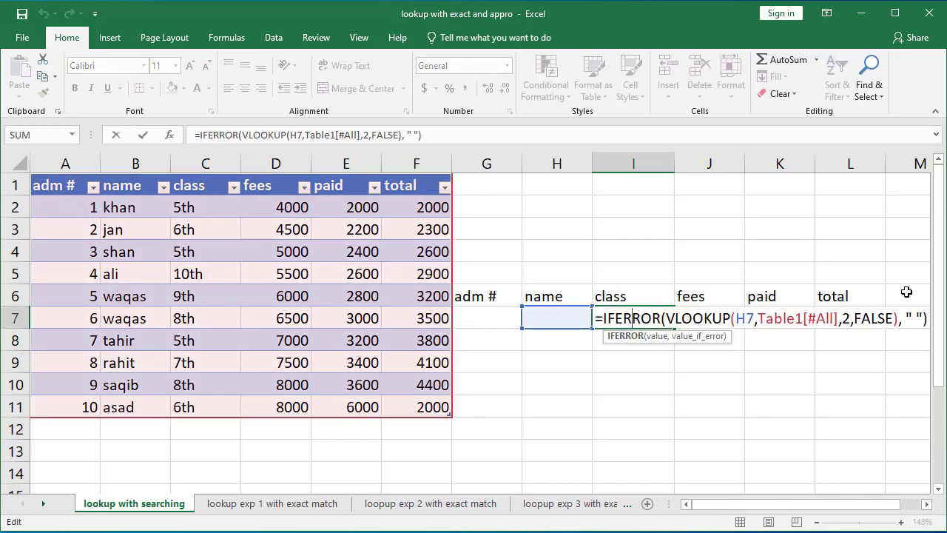
left_click(853, 318)
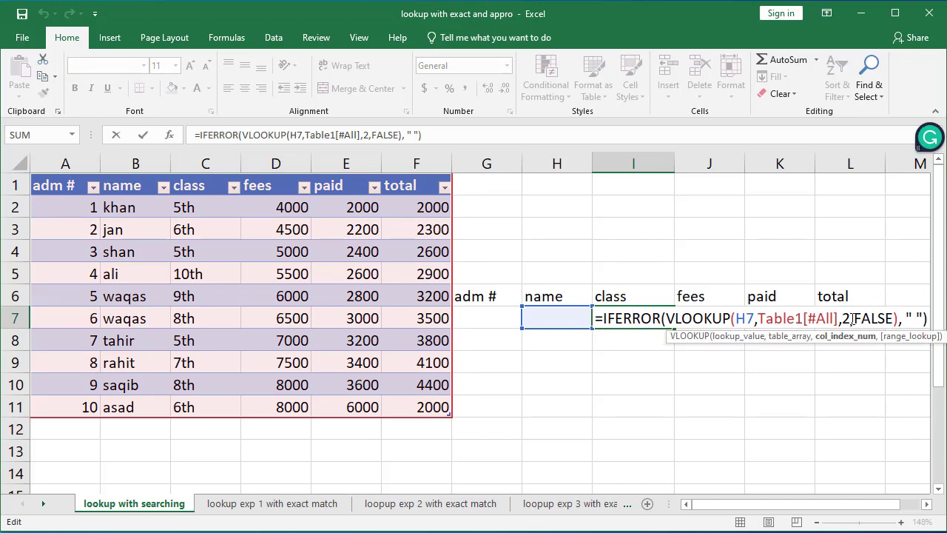
key("Return")
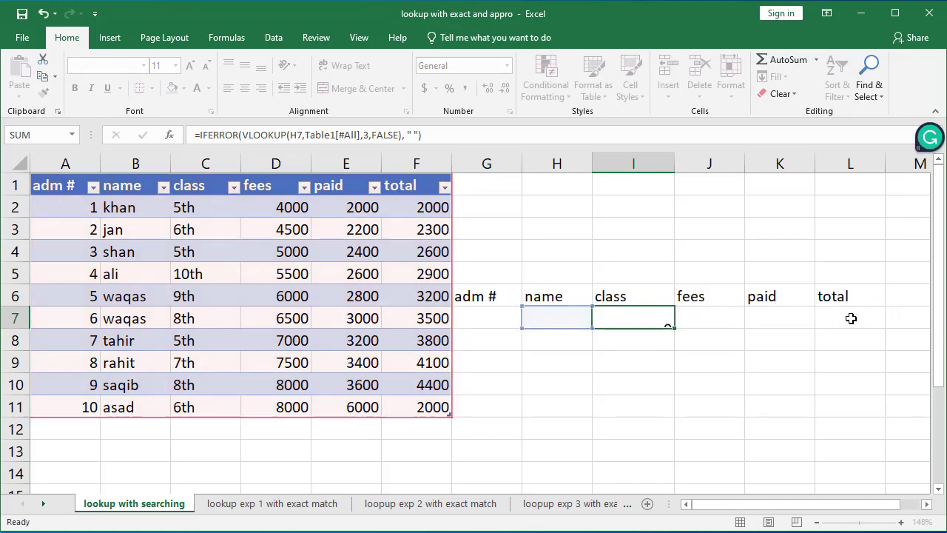
Step: Set the fees formula's column index to 4
left_click(719, 318)
double_click(716, 318)
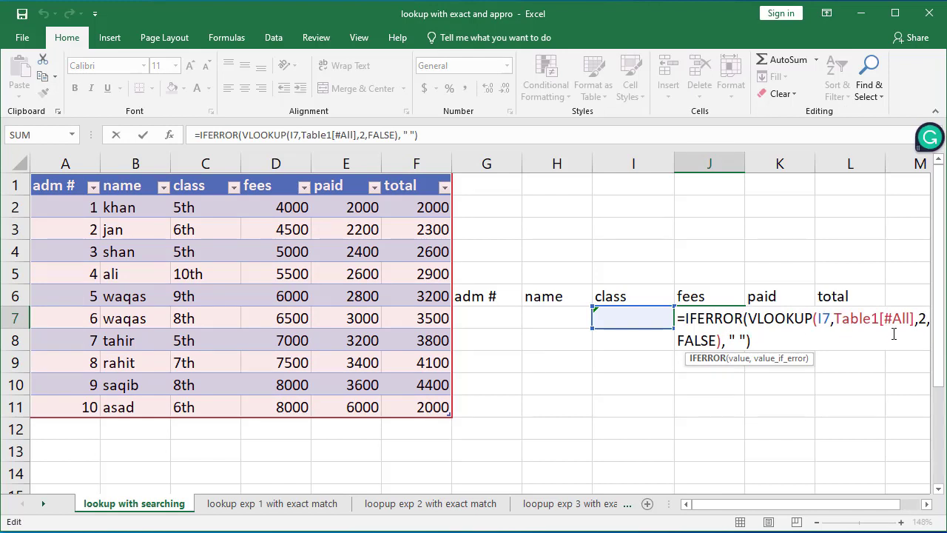
left_click(926, 318)
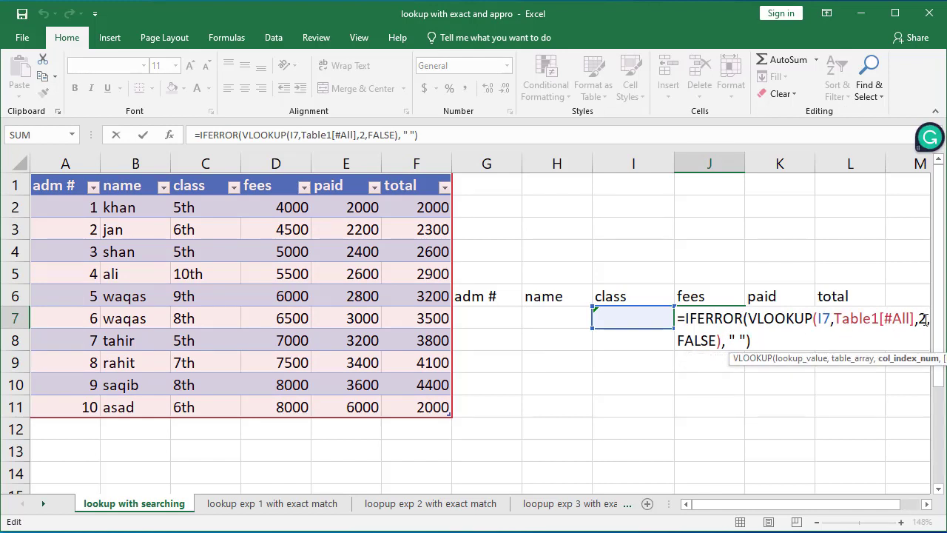
key("BackSpace")
type("4")
key("Return")
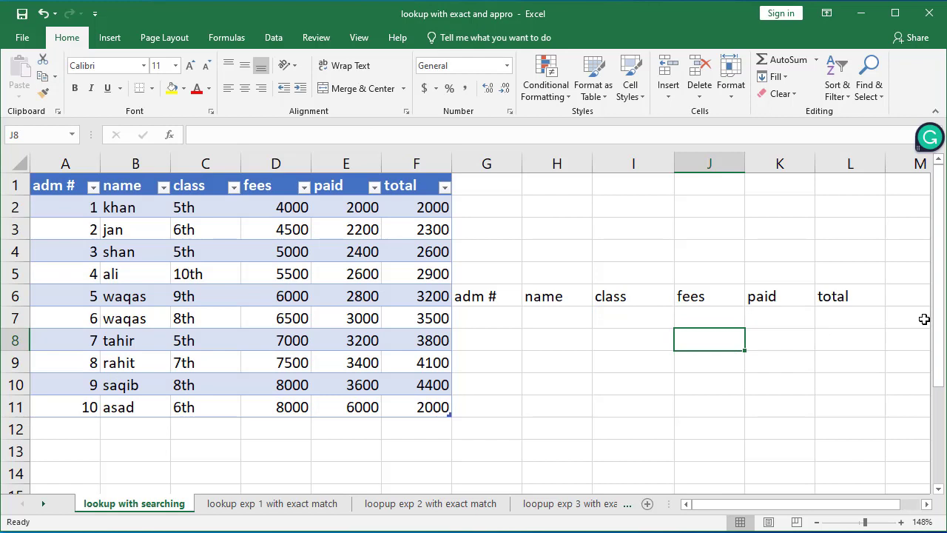
Step: Edit the column index in the paid formula, setting it to 4
double_click(786, 314)
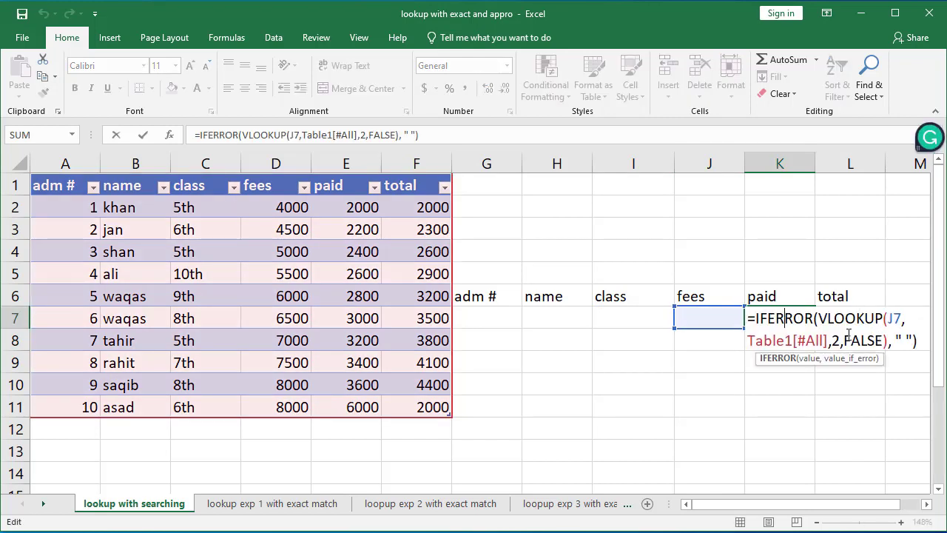
left_click(839, 339)
key("BackSpace")
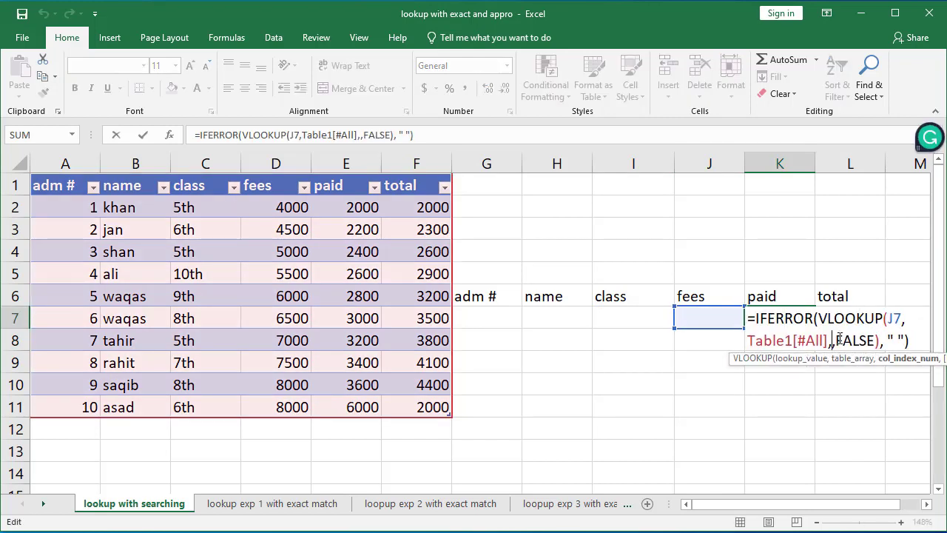
type("5")
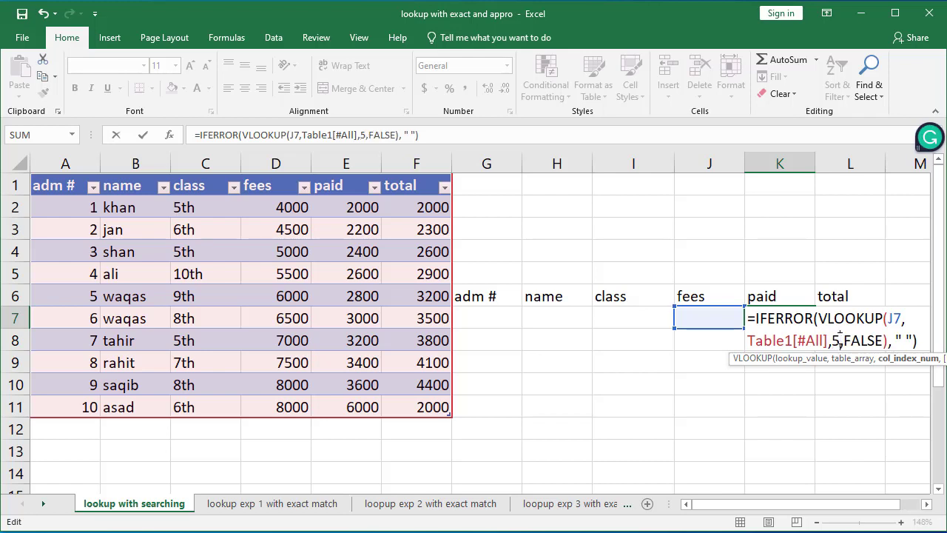
key("Delete")
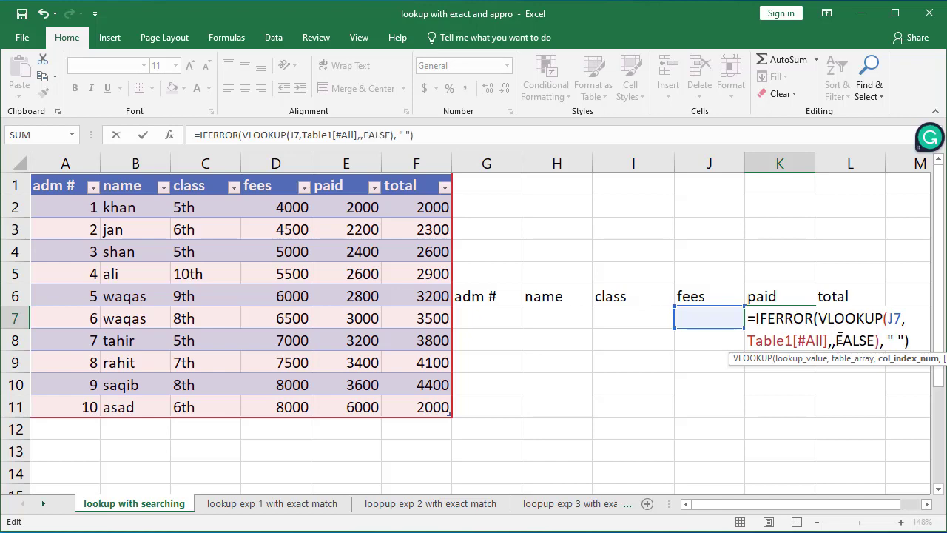
type("4")
key("Return")
Step: Review the paid and fees lookup formulas in the search row
left_click(776, 316)
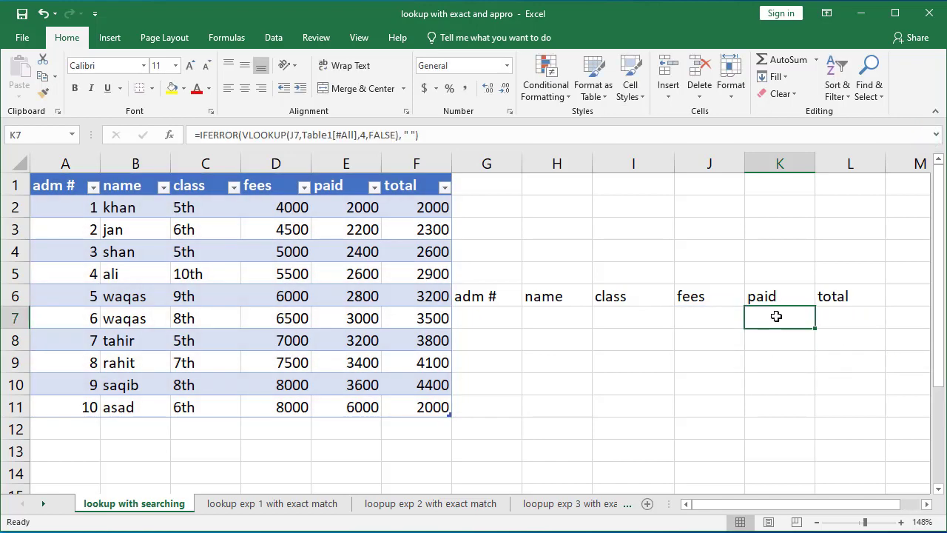
double_click(776, 316)
left_click(841, 341)
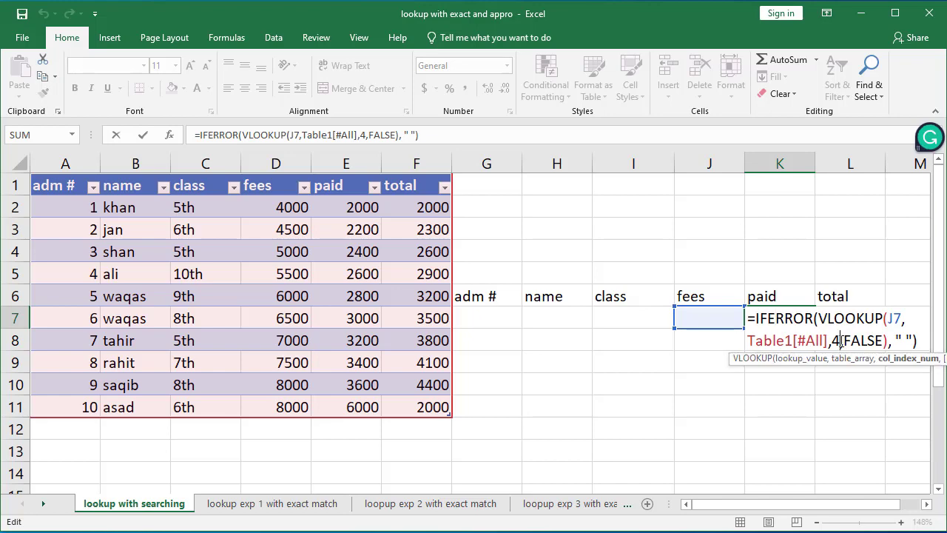
key("Return")
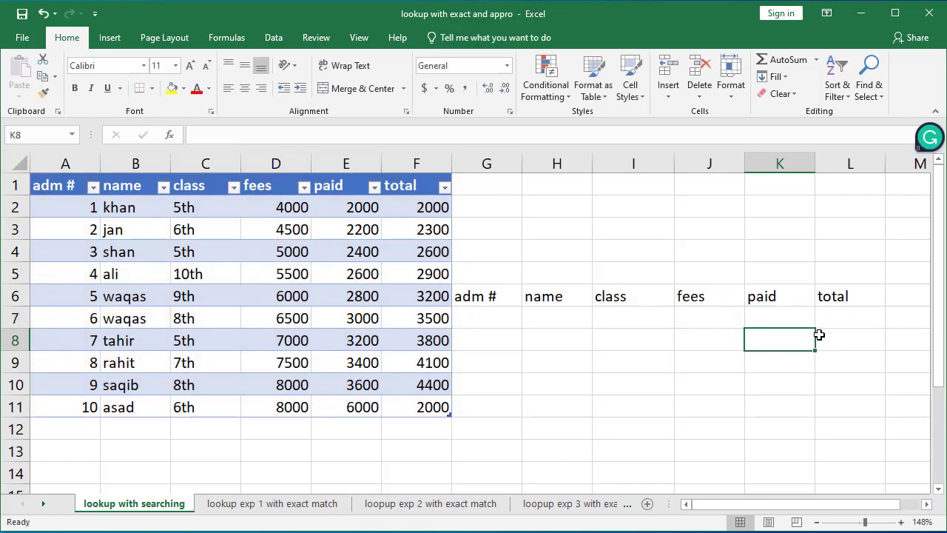
double_click(727, 314)
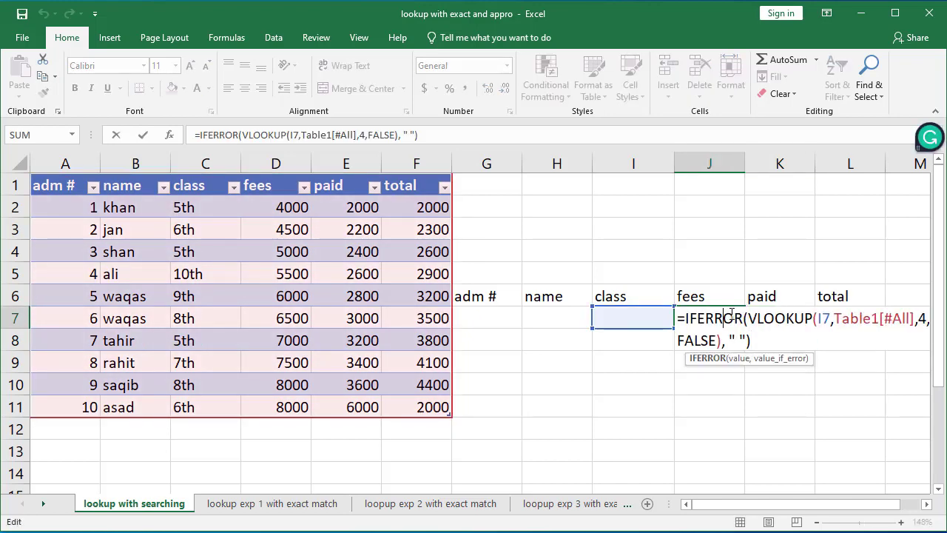
key("Return")
Step: Edit the column index argument in the total formula
double_click(842, 317)
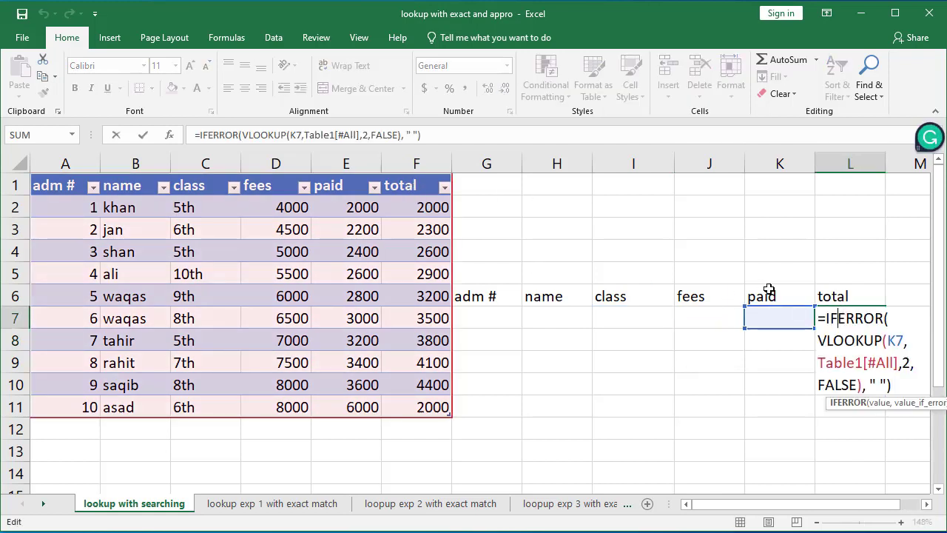
left_click(912, 363)
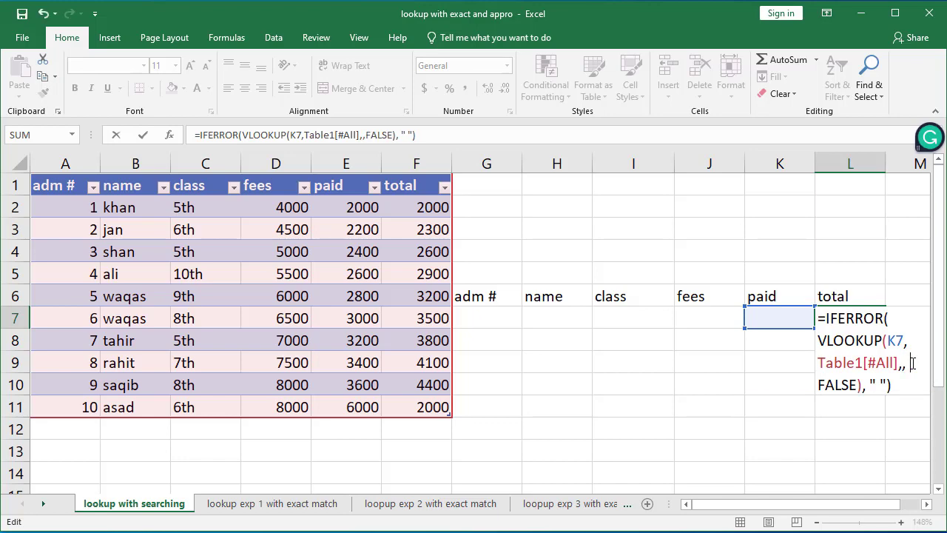
key("Return")
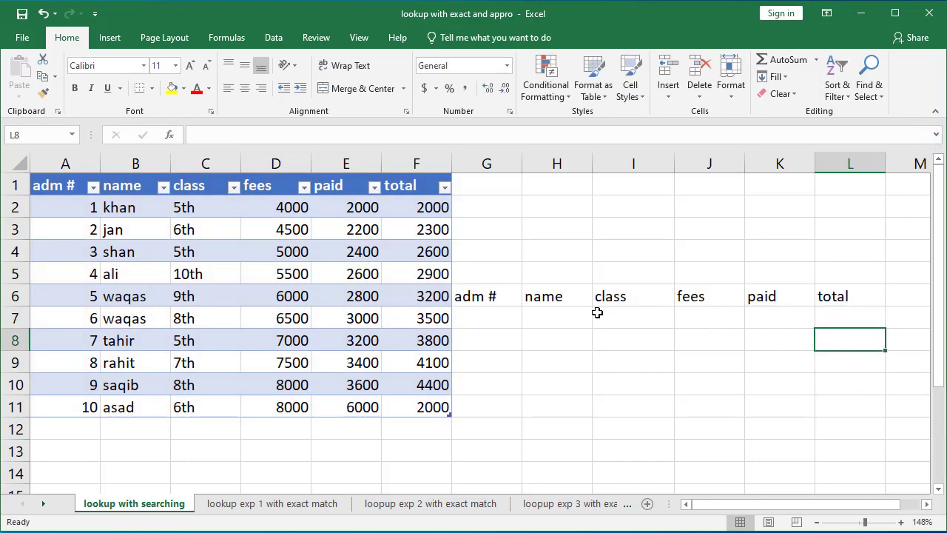
Step: Enter admission number 1 in the adm # search cell
left_click(499, 313)
type("1")
key("Return")
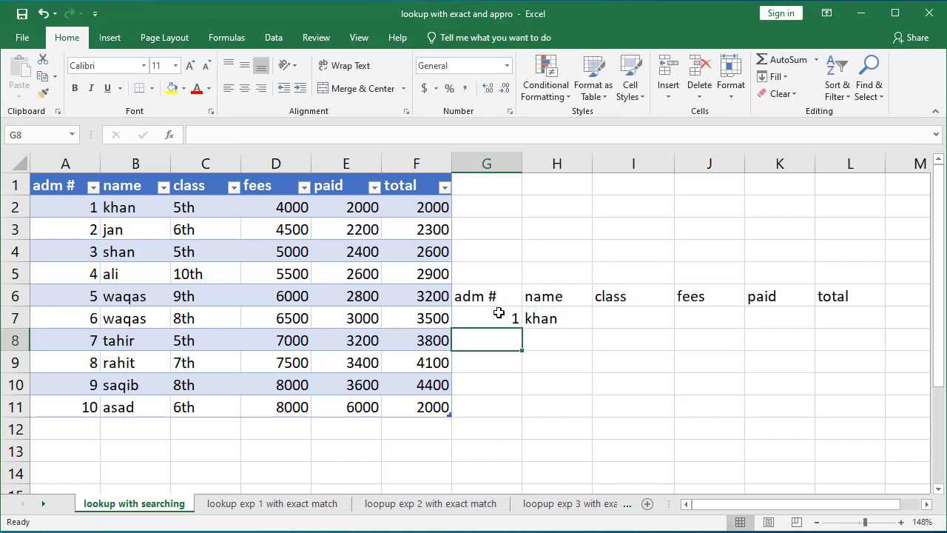
Step: Make the name formula's lookup value an absolute reference $G$7
double_click(608, 314)
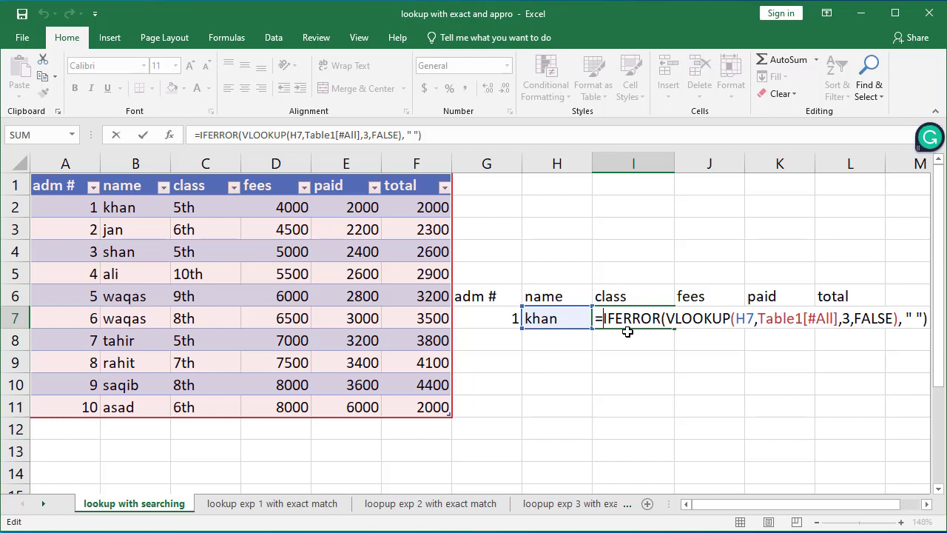
key("Return")
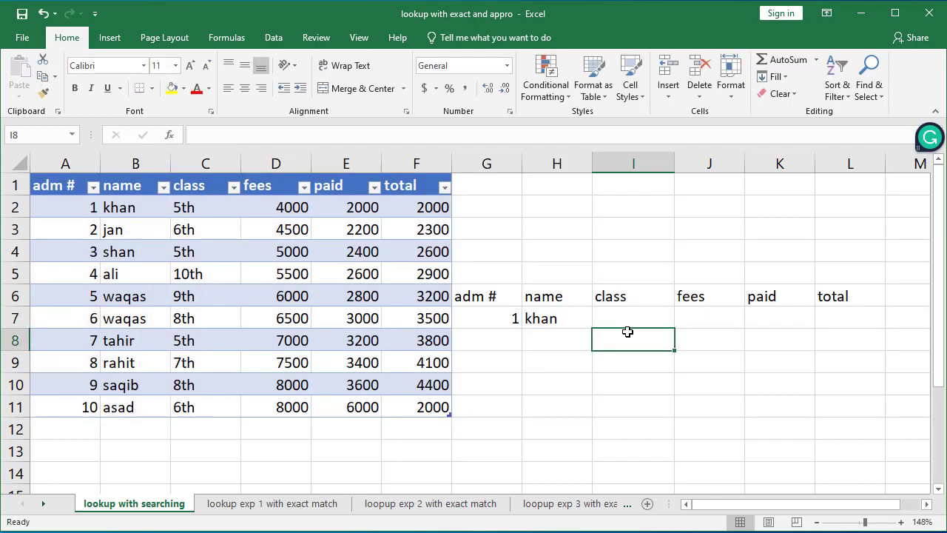
left_click(541, 318)
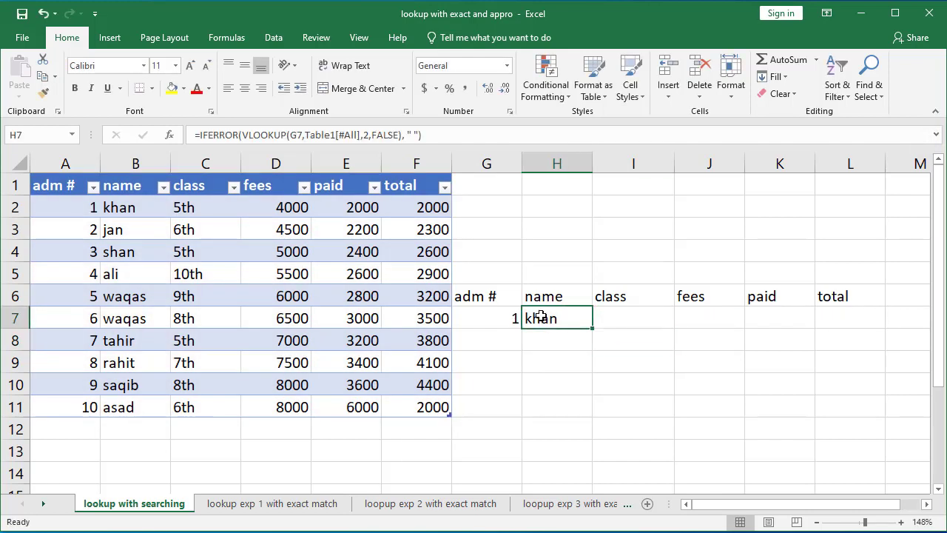
double_click(541, 318)
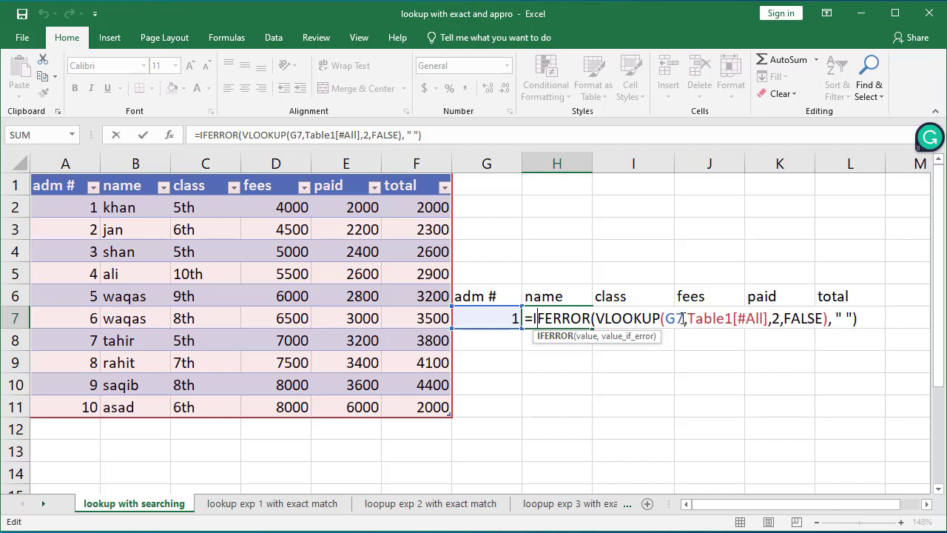
left_click(676, 318)
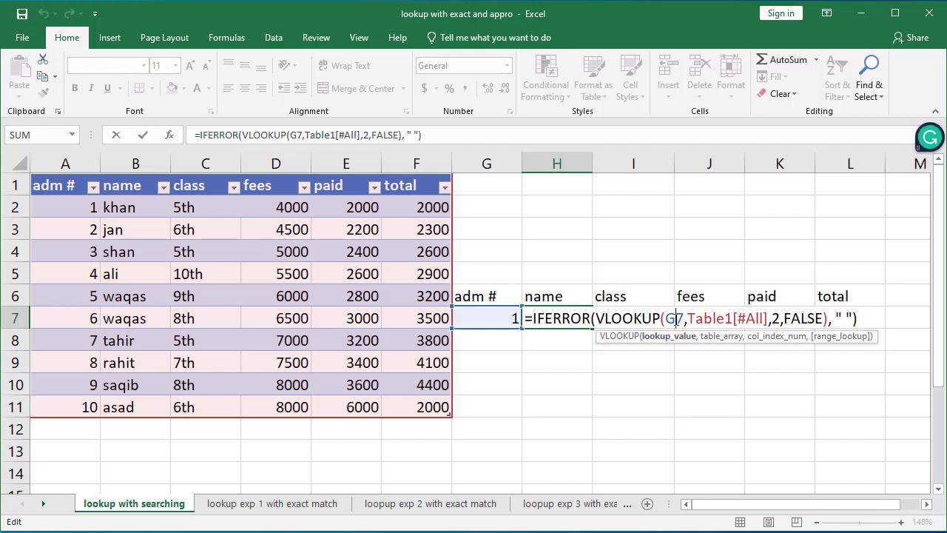
key("F4")
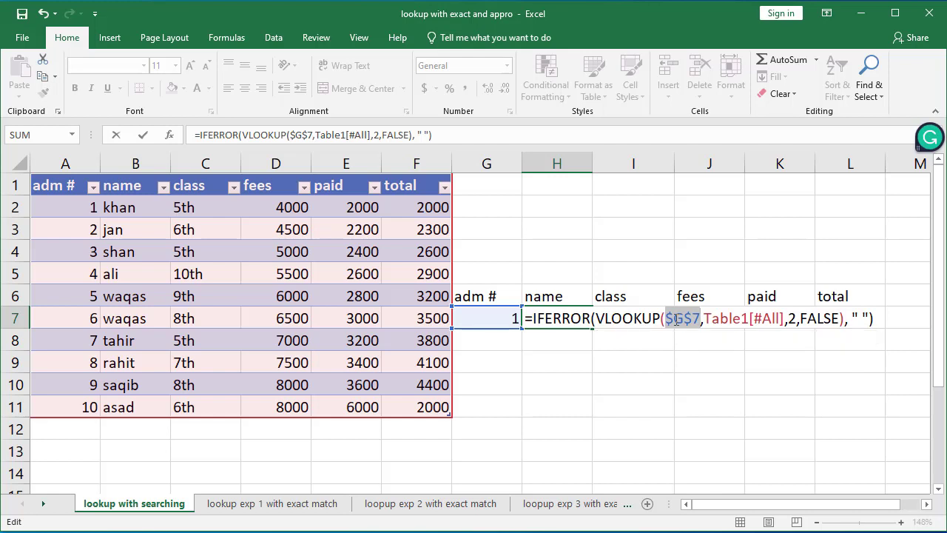
key("Return")
Step: Fill the name formula across the search row to the total column
left_click(562, 327)
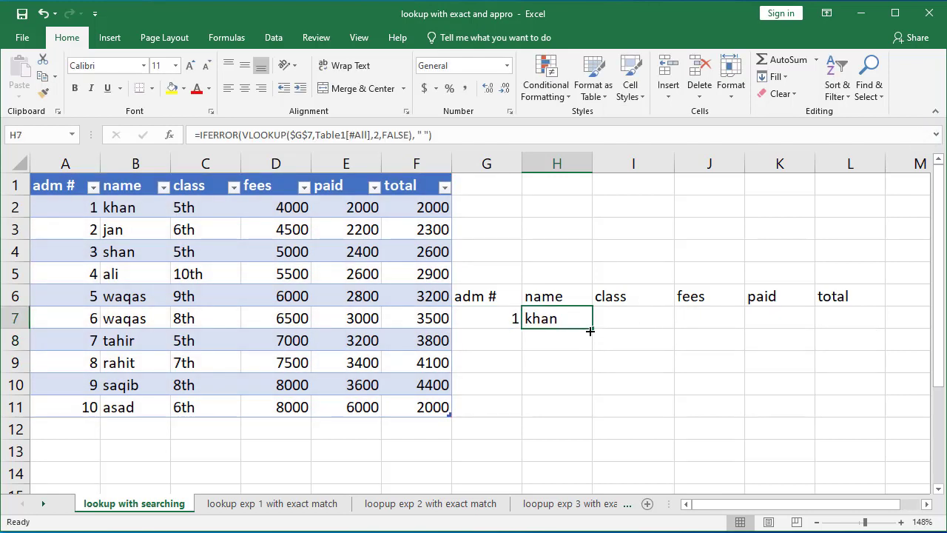
left_click_drag(593, 328, 860, 323)
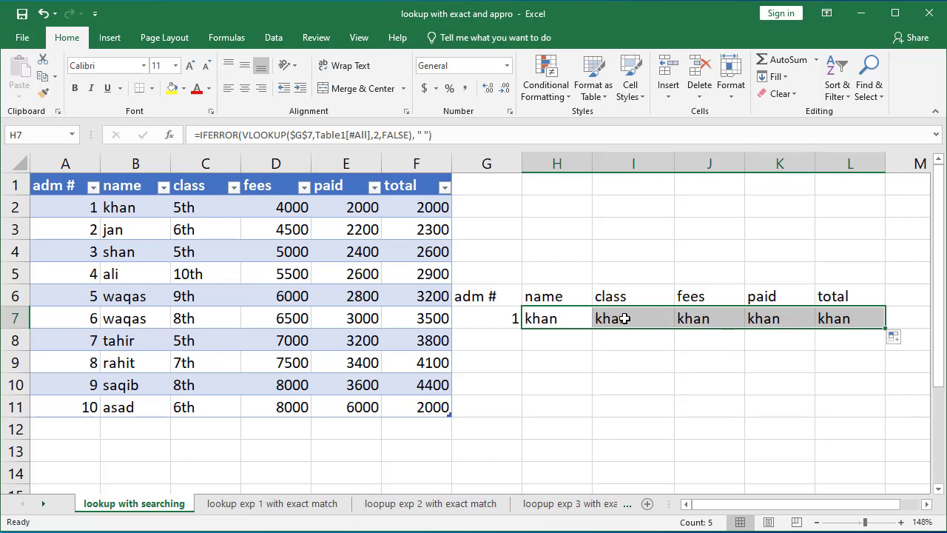
Step: Set the class formula's column index to 3
double_click(555, 318)
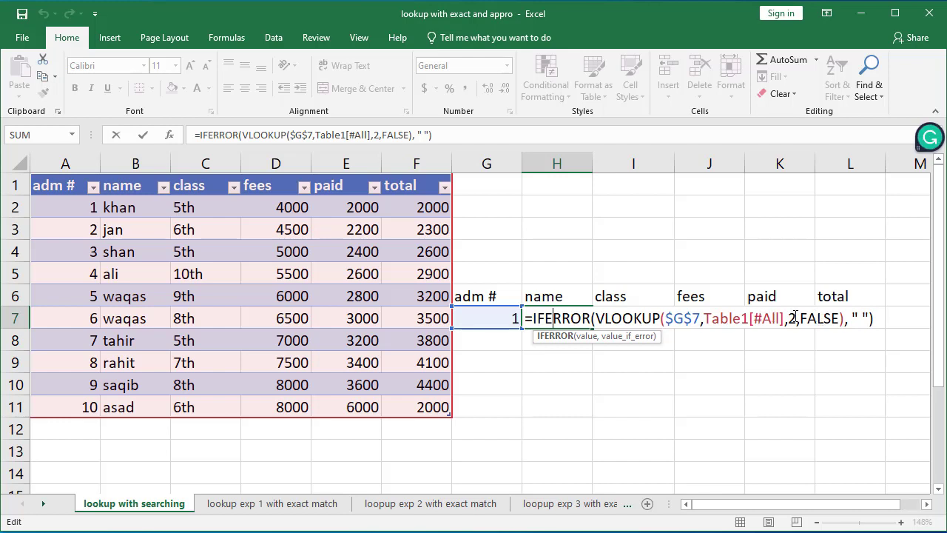
key("Return")
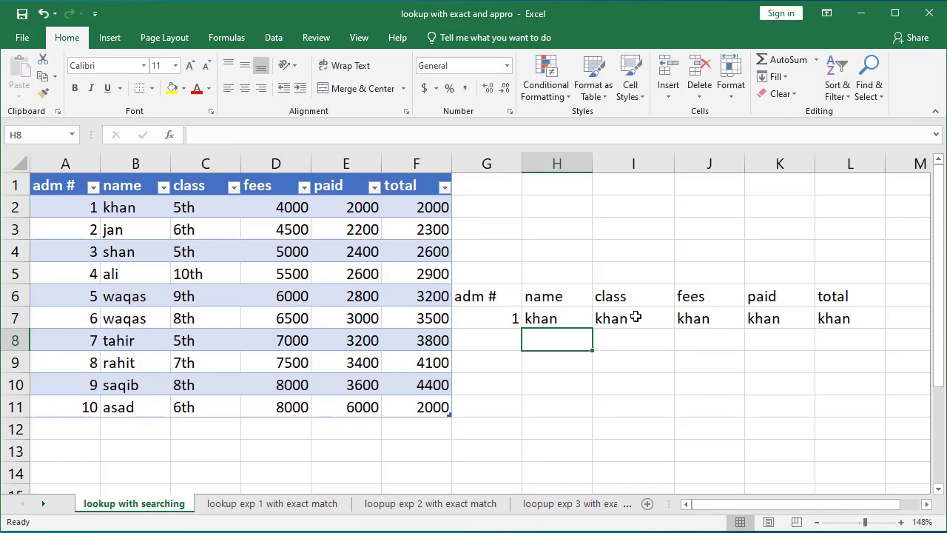
double_click(630, 318)
left_click(865, 320)
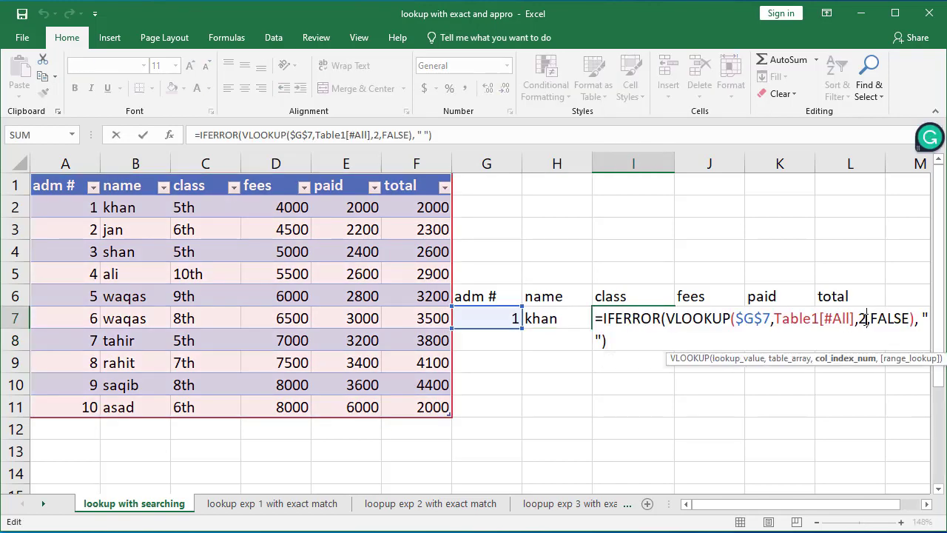
key("BackSpace")
type("3")
key("Return")
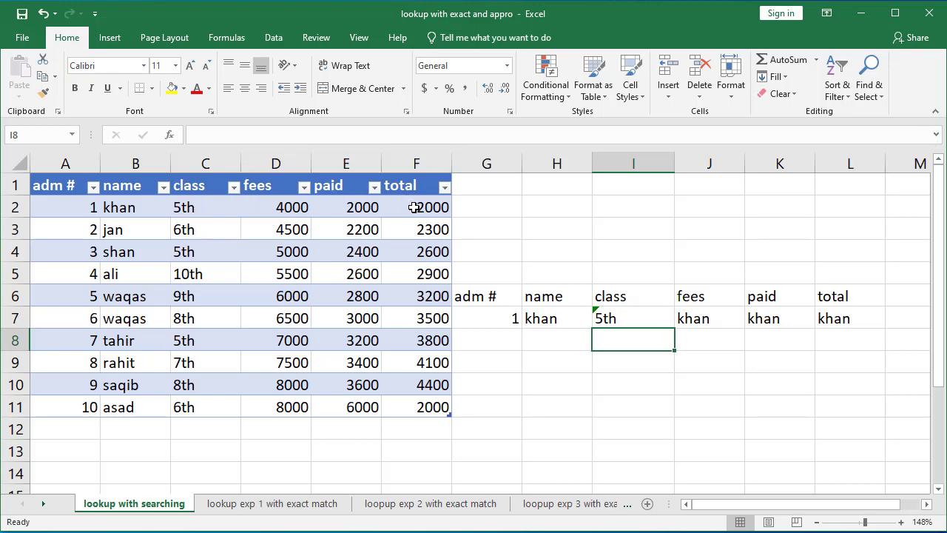
Step: Set the fees formula's VLOOKUP column index to 4
left_click(688, 315)
double_click(690, 319)
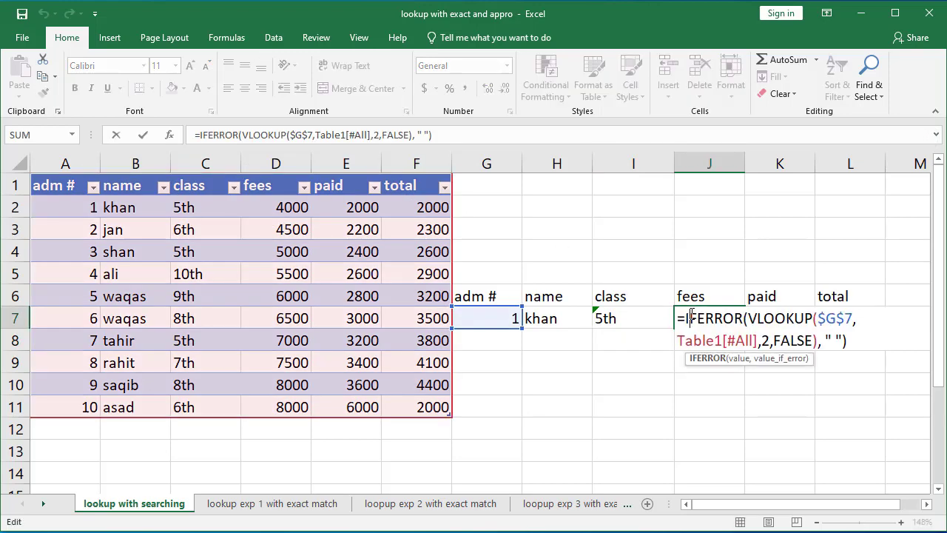
left_click(771, 341)
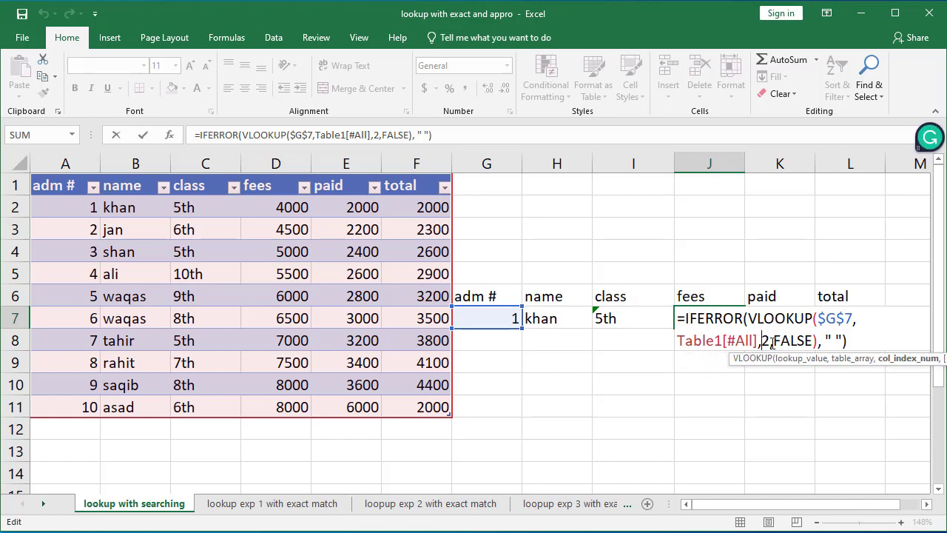
key("Delete")
type("4")
key("Return")
Step: Set the paid formula's VLOOKUP column index to 5
left_click(773, 317)
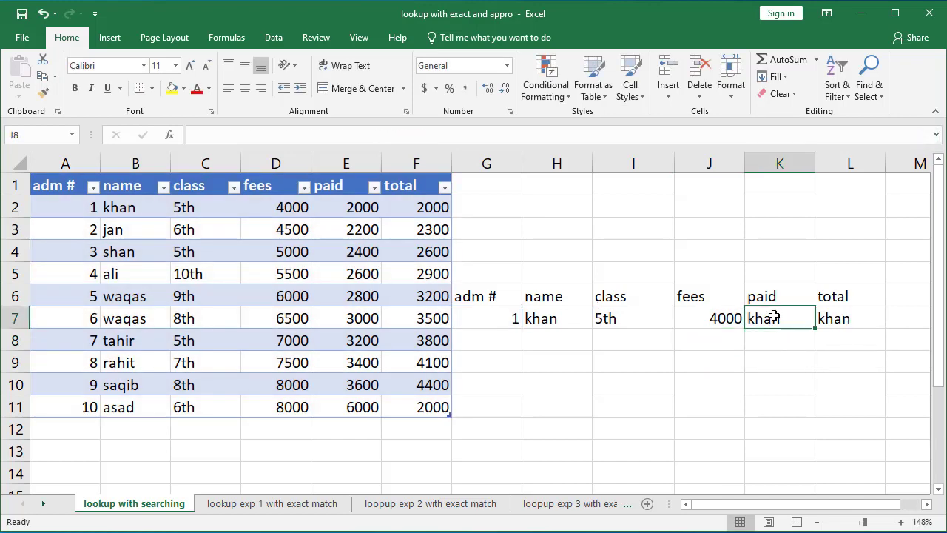
double_click(773, 316)
left_click(836, 341)
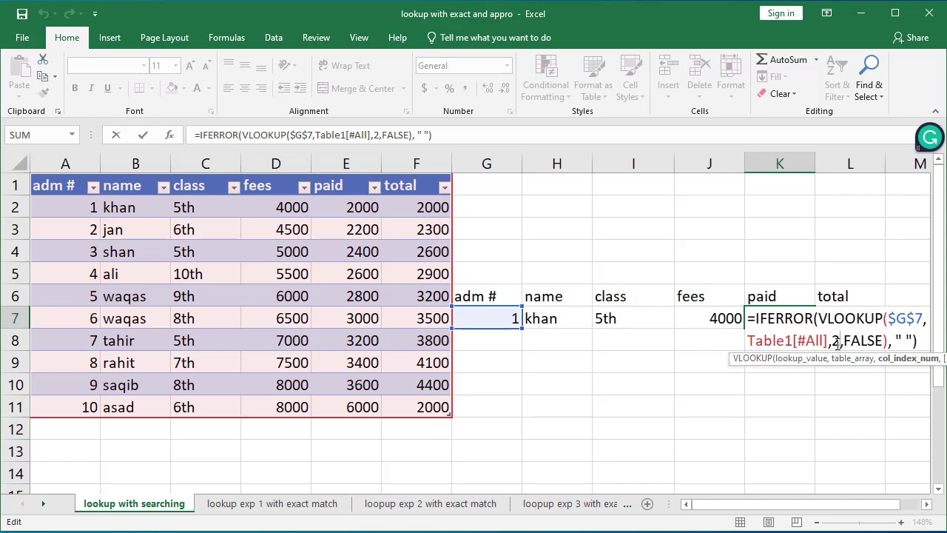
key("BackSpace")
type("5")
key("Return")
Step: Set the total formula's VLOOKUP column index to 5
left_click(843, 311)
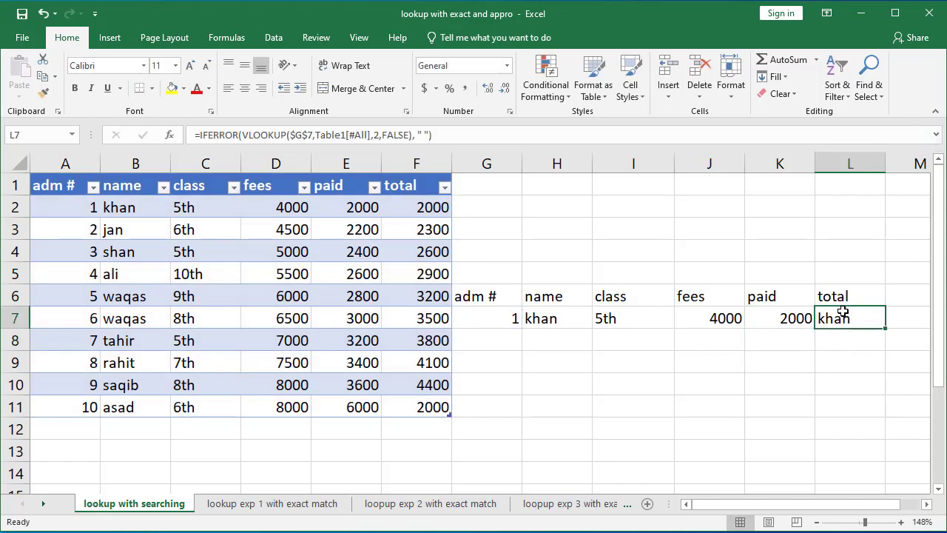
double_click(843, 311)
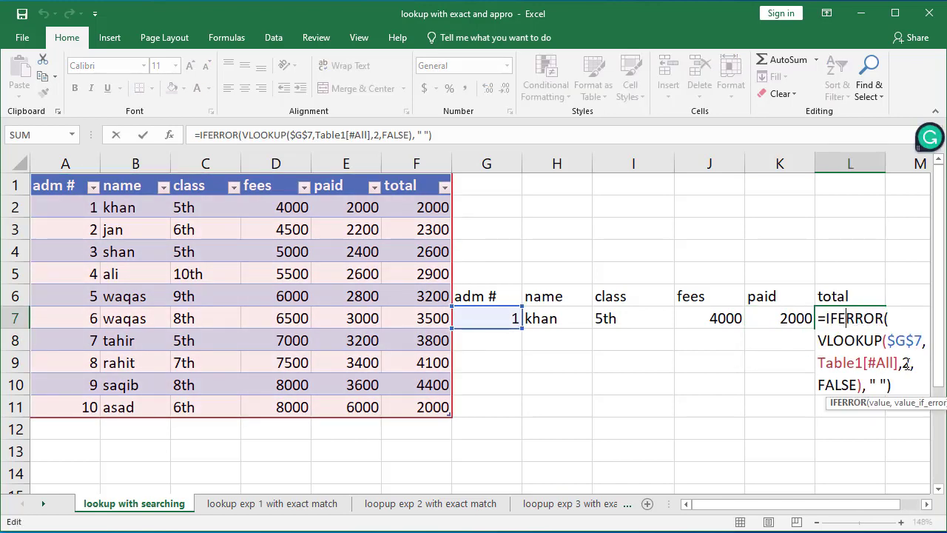
left_click(906, 364)
key("BackSpace")
type("5")
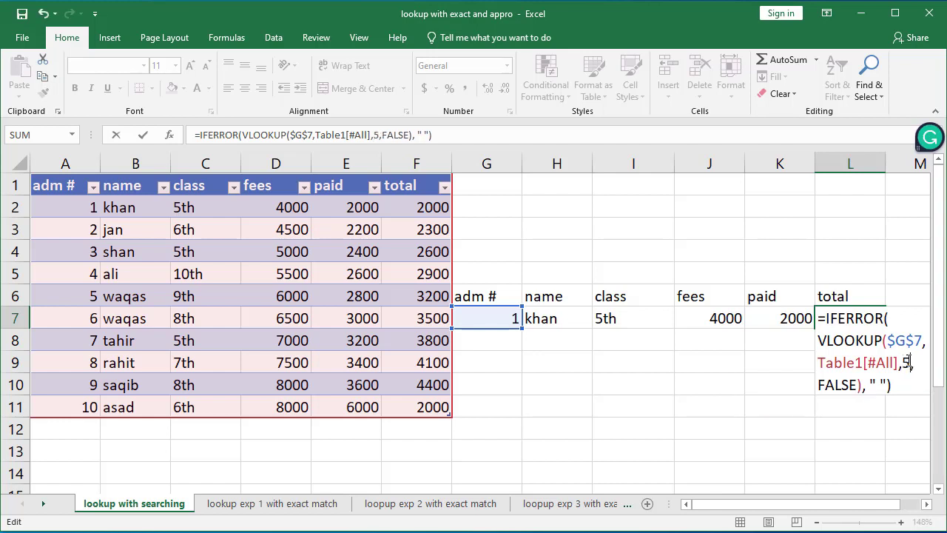
key("Return")
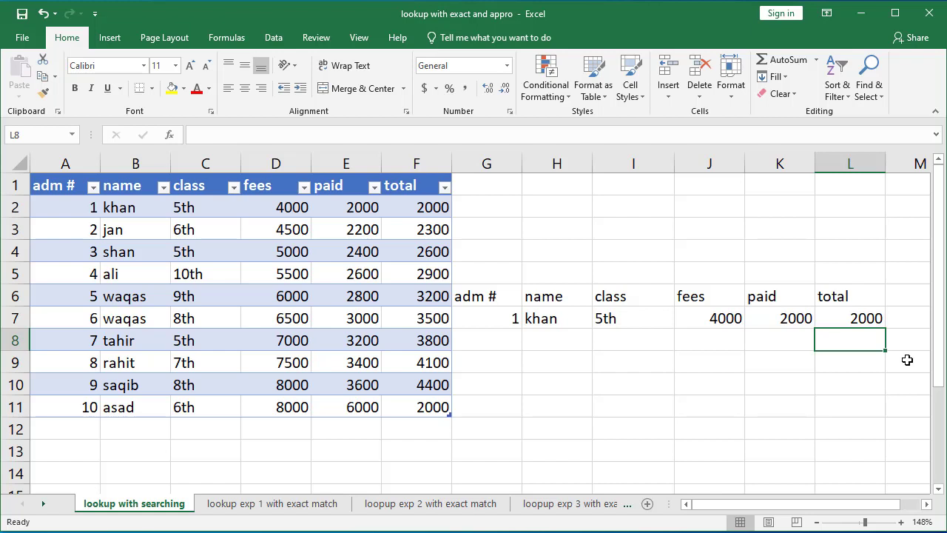
Step: Enter admission number 3 in the adm # search cell
left_click(493, 316)
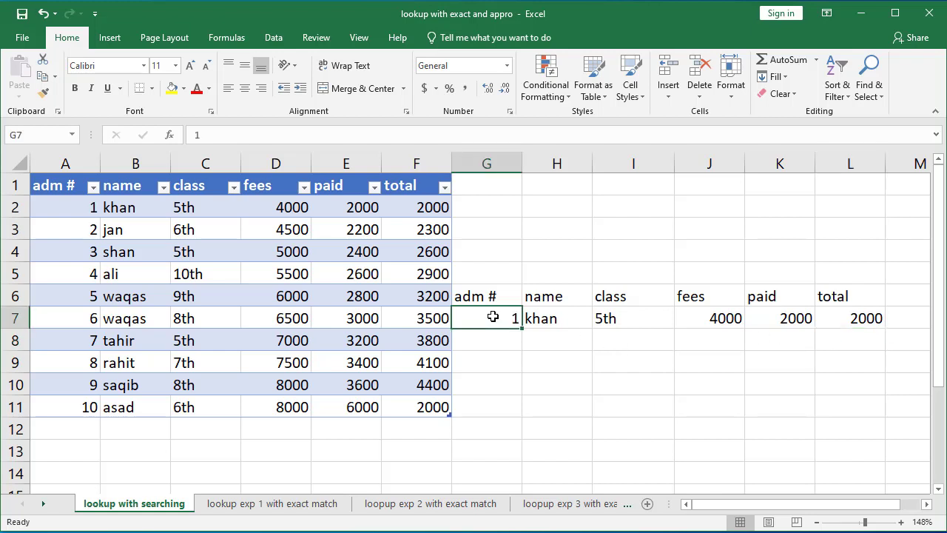
type("3")
key("Return")
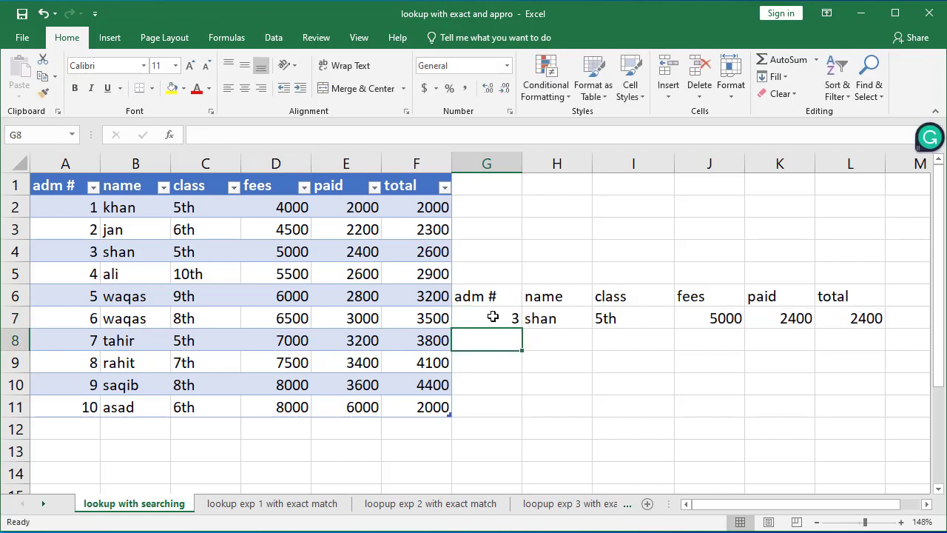
Step: Compare the search row with admission 3's record in the table and inspect the total formula
left_click(123, 249)
left_click(213, 256)
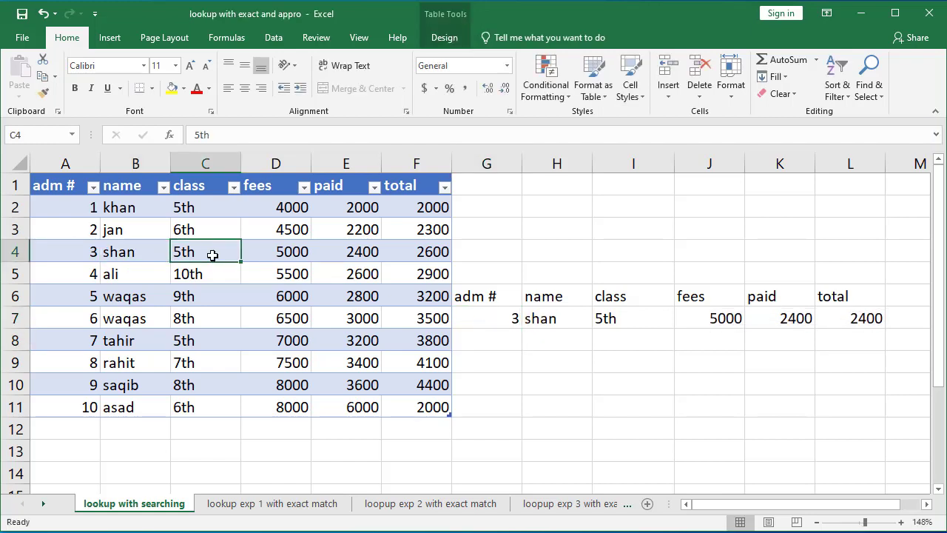
left_click(291, 250)
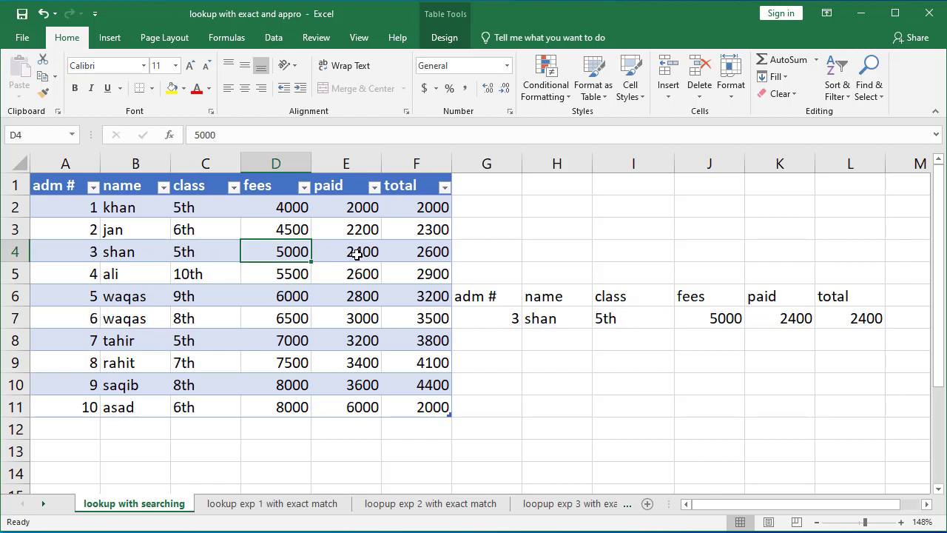
left_click(356, 254)
left_click(408, 253)
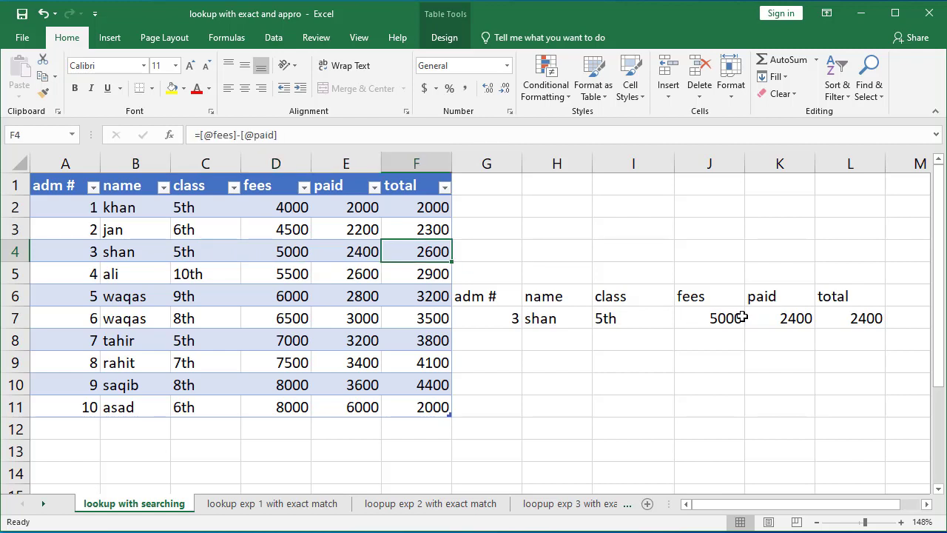
double_click(858, 320)
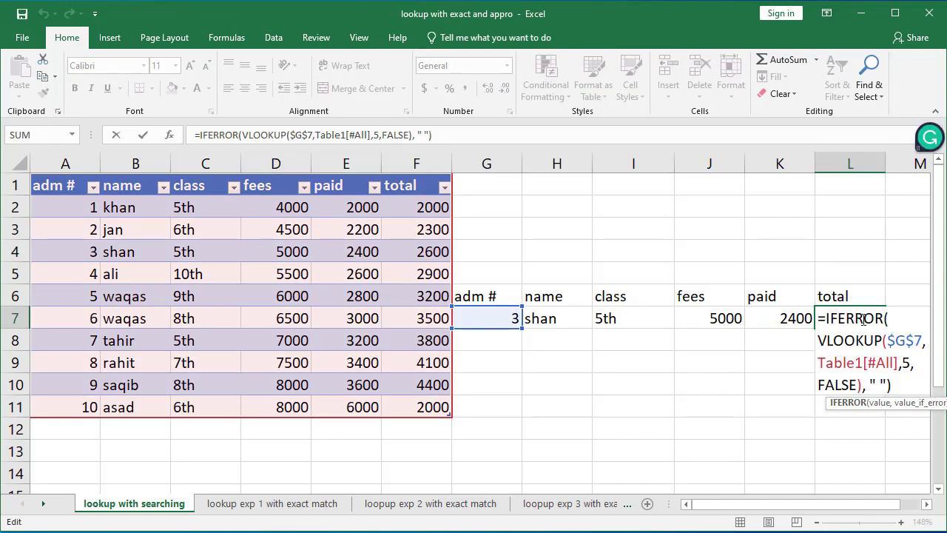
key("Return")
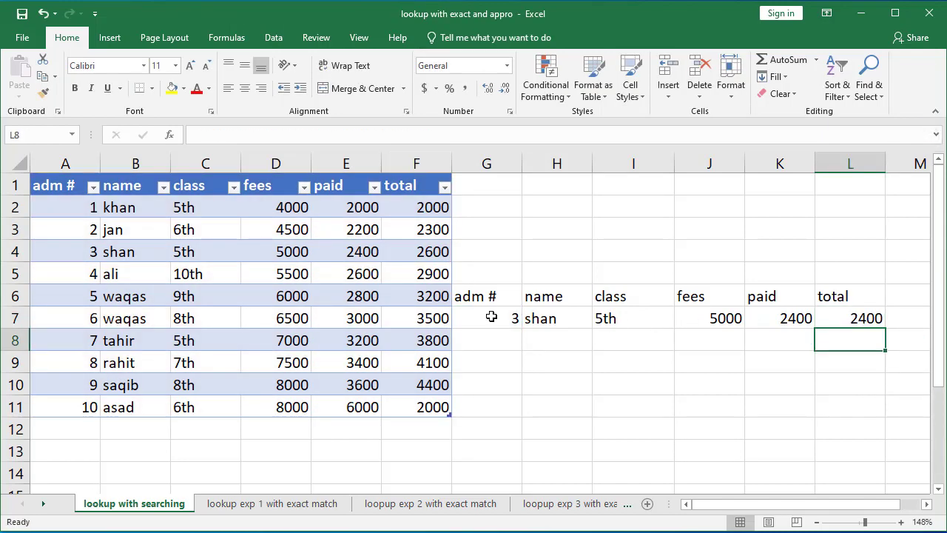
Step: Enter admission number 5 in the adm # search cell
left_click(492, 317)
double_click(491, 317)
key("BackSpace")
type("5")
key("Return")
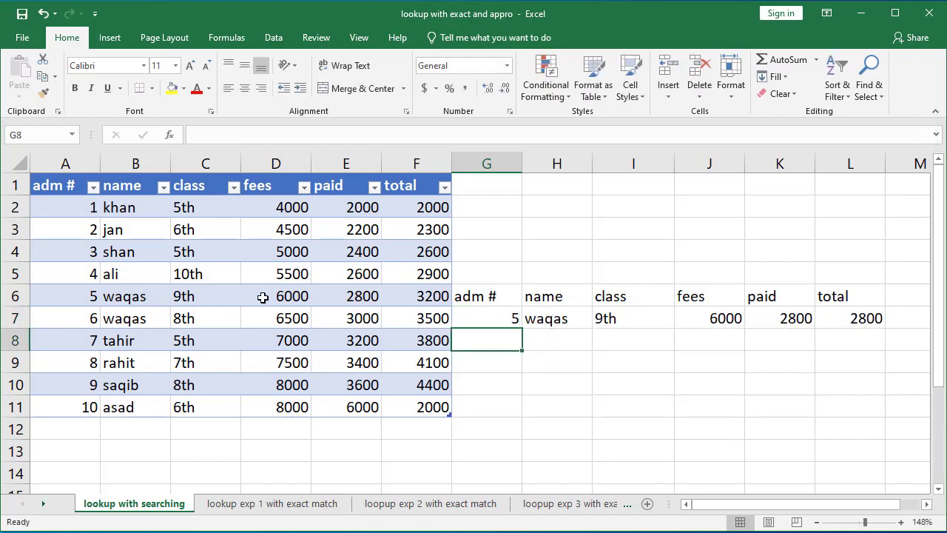
Step: Set the total formula's VLOOKUP column index to 6
double_click(852, 323)
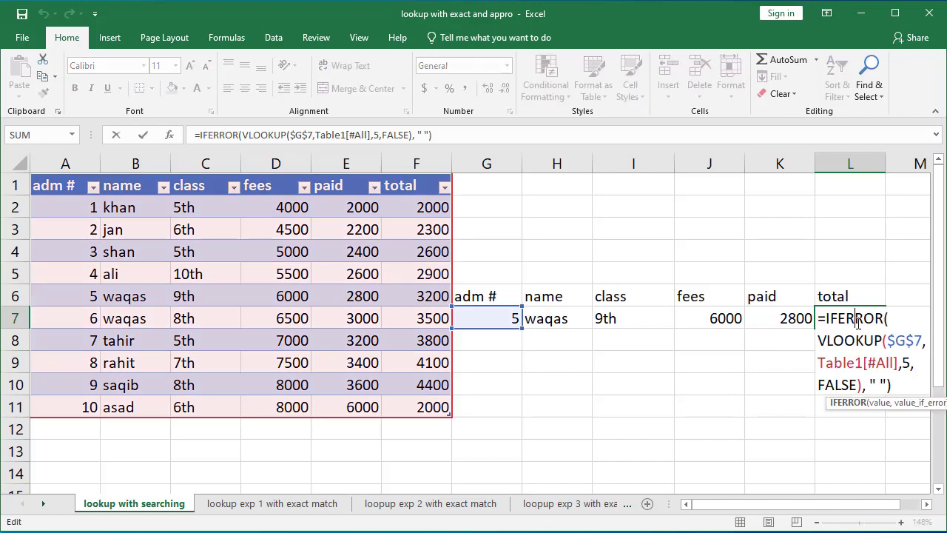
left_click(911, 362)
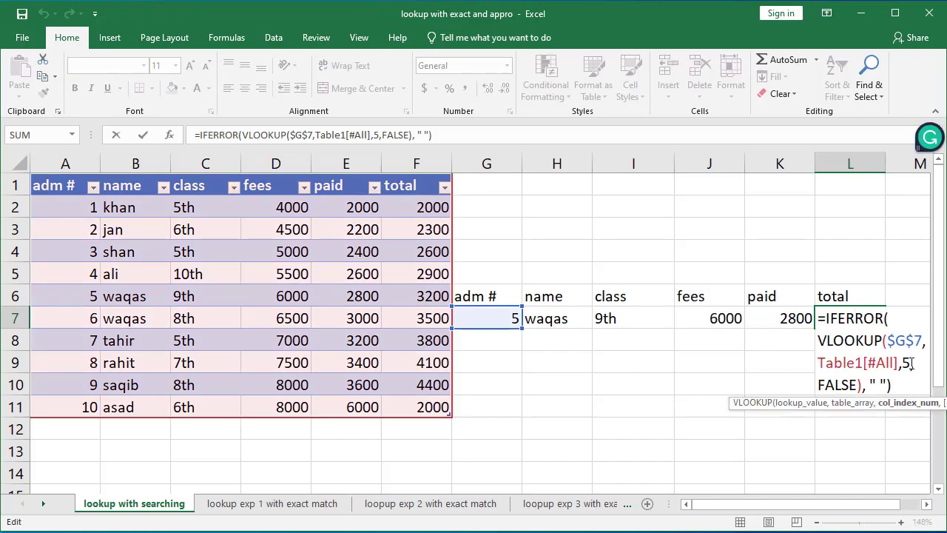
key("BackSpace")
type("6")
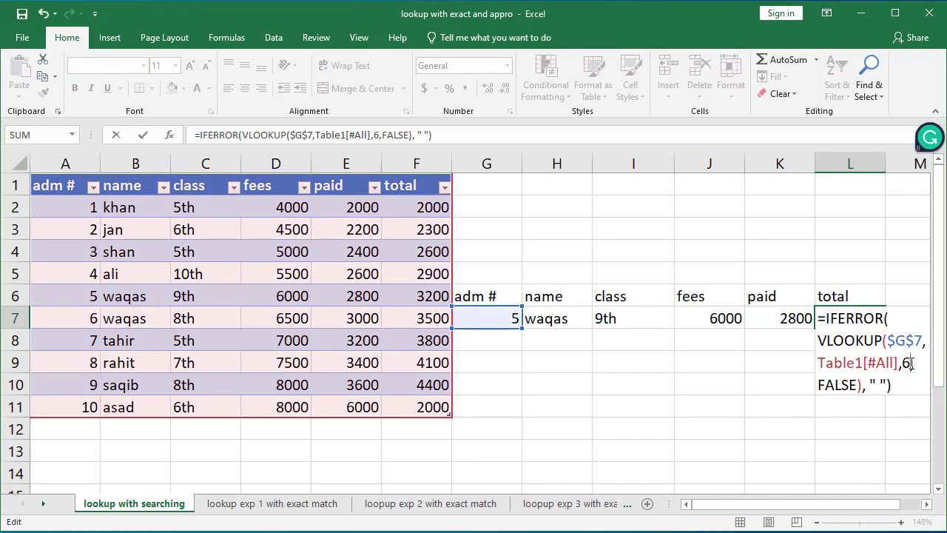
key("Return")
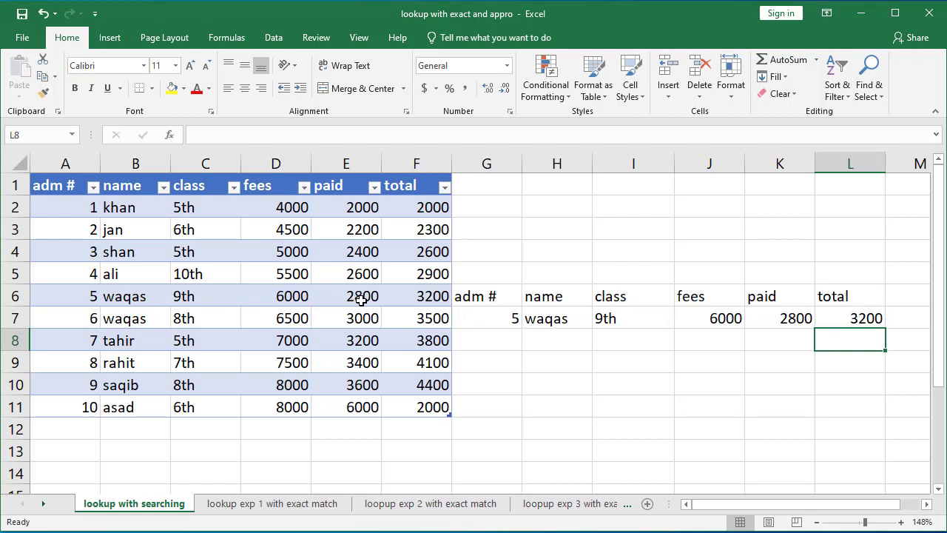
Step: Enter admission number 10 in the adm # search cell
left_click(503, 321)
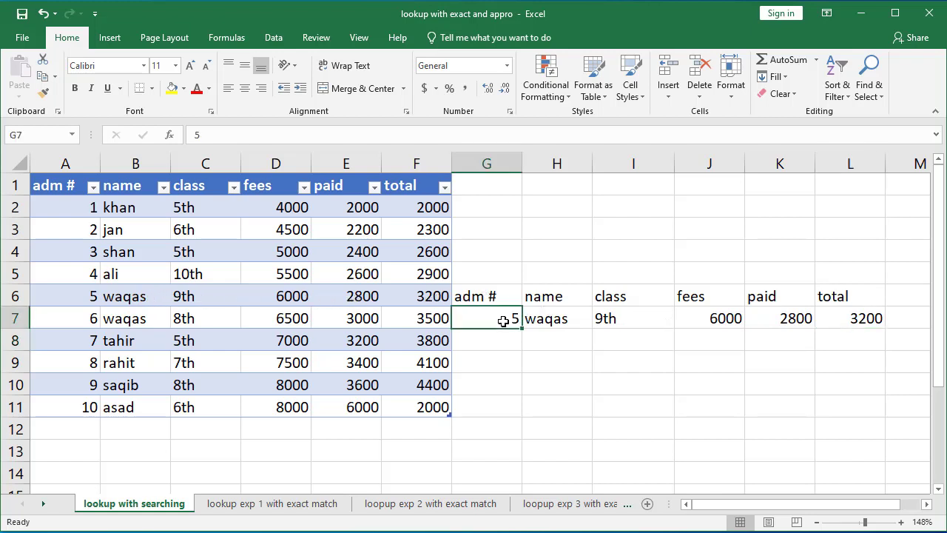
type("10")
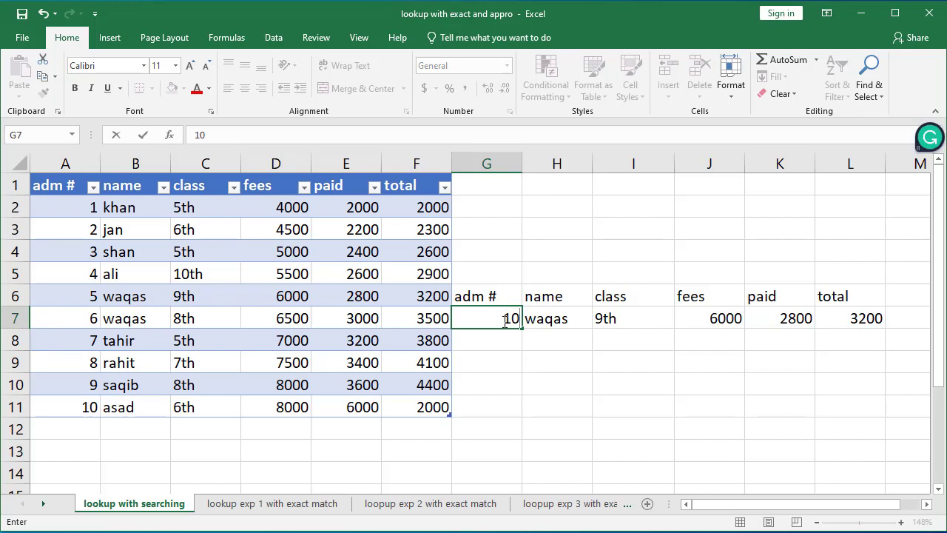
key("Return")
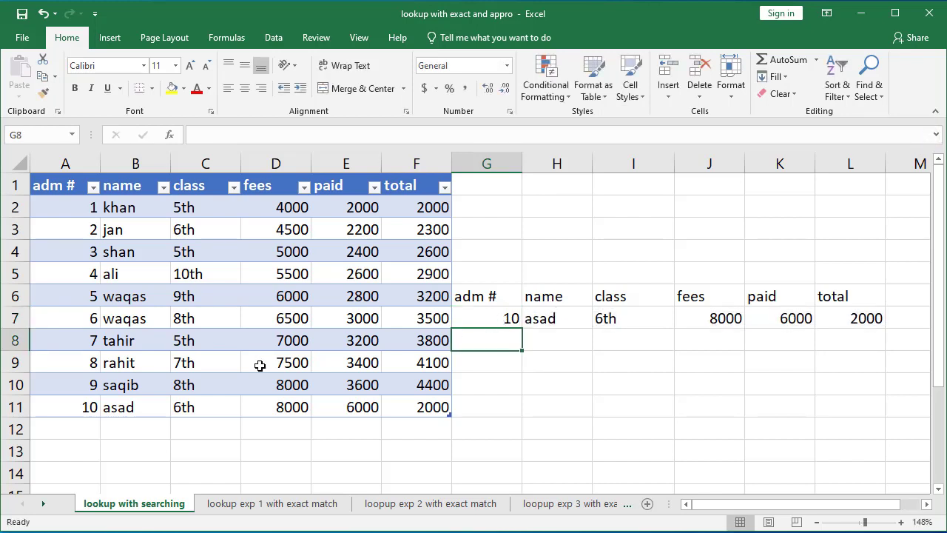
Step: Compare the search row's values with admission 10's record in the table
left_click(142, 409)
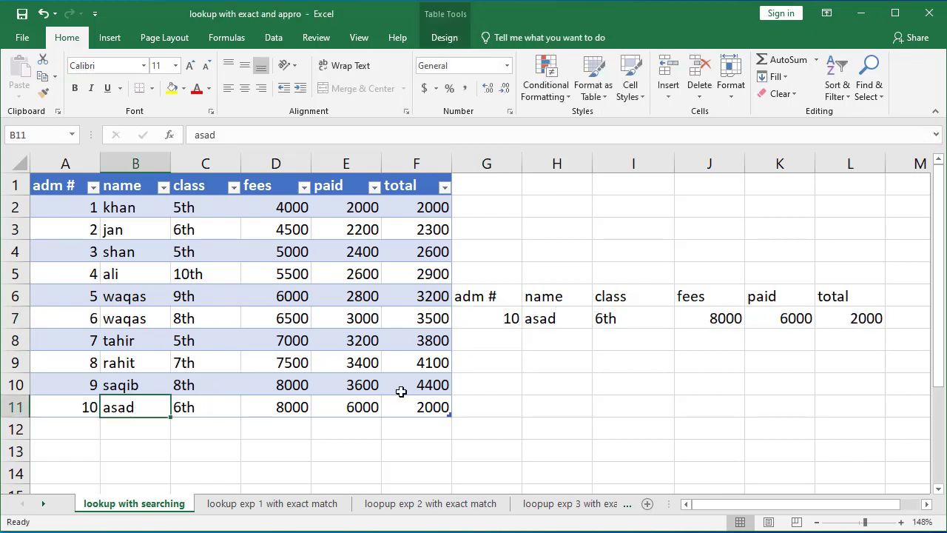
left_click(727, 317)
left_click(803, 326)
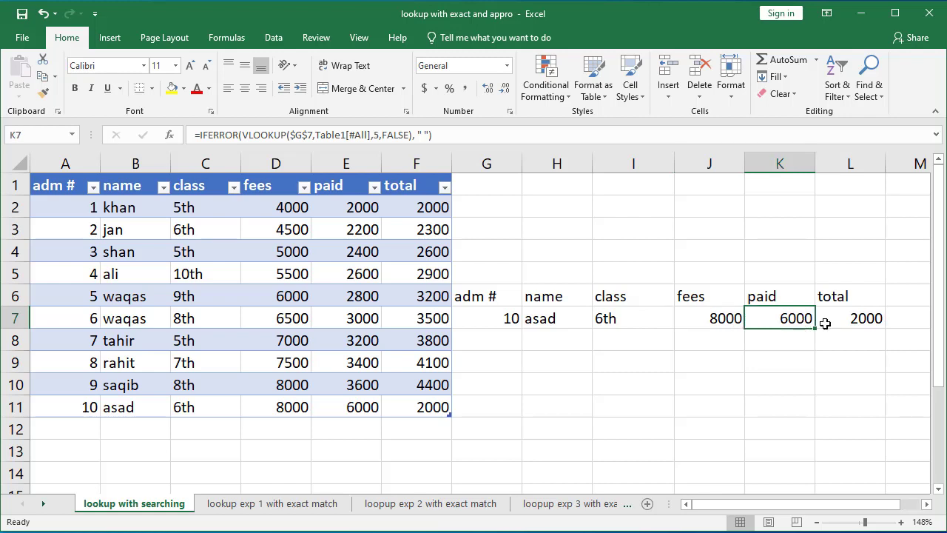
left_click(866, 318)
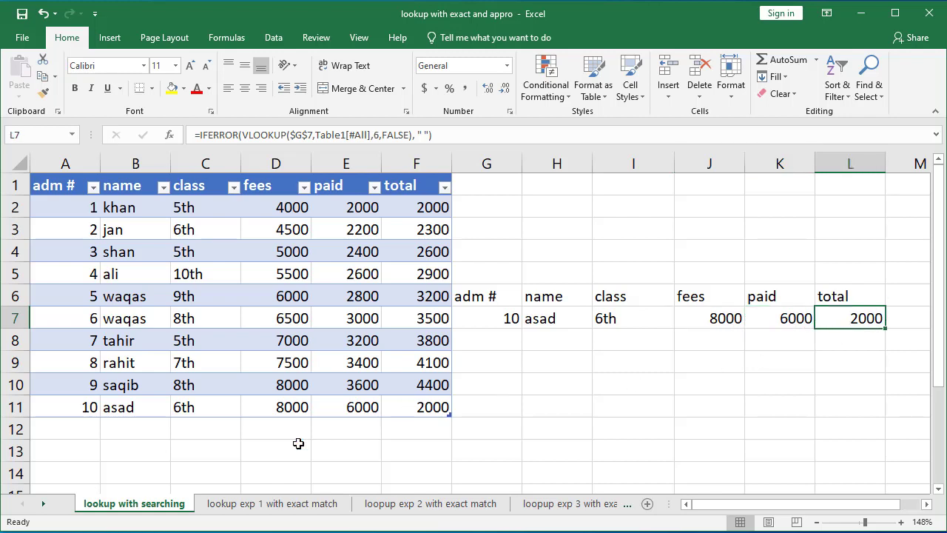
Step: Open the lookup exp 1 with exact match sheet and review its student columns and class fees table
left_click(246, 504)
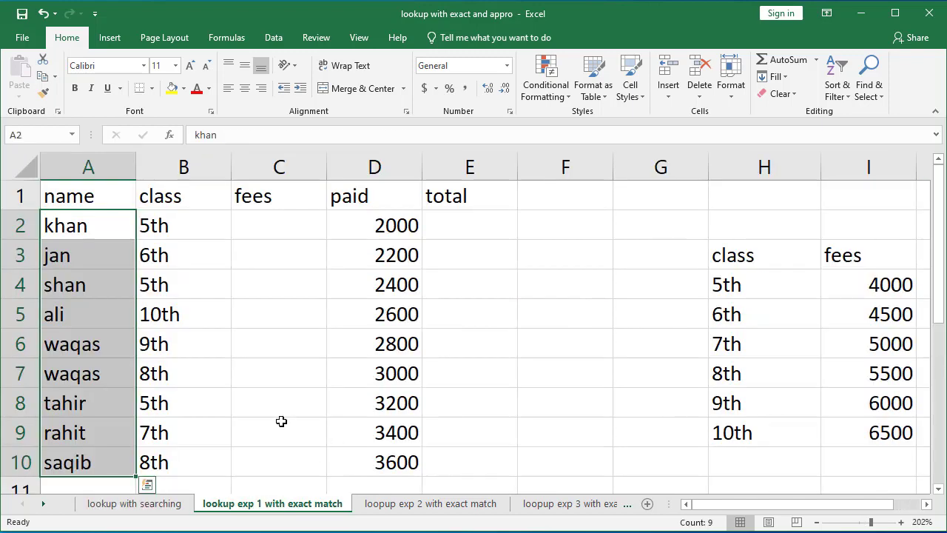
key("Left")
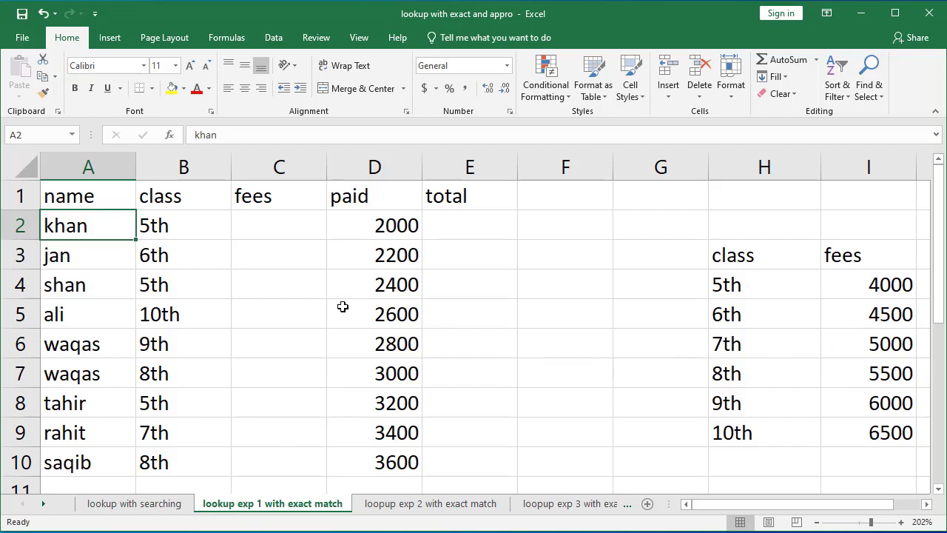
left_click(66, 195)
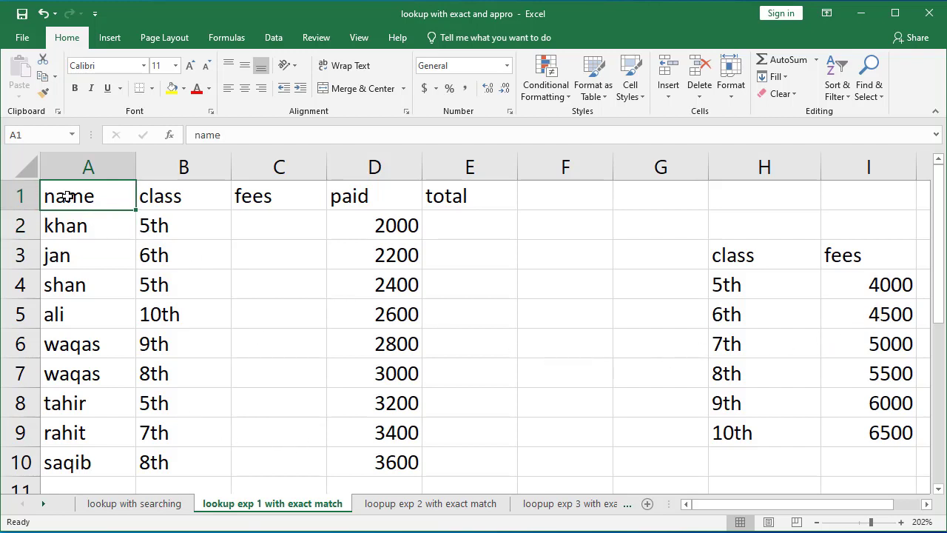
left_click(143, 196)
left_click(265, 191)
left_click(336, 192)
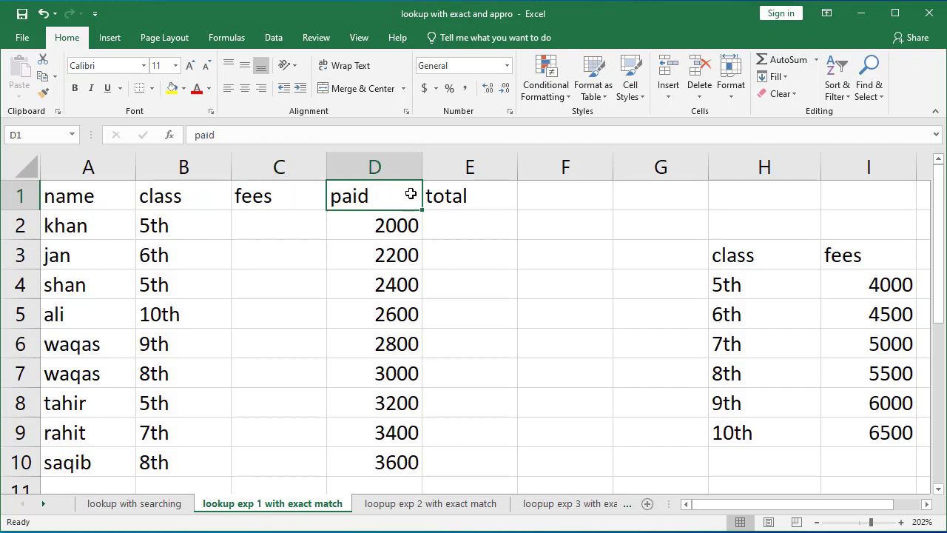
left_click(438, 196)
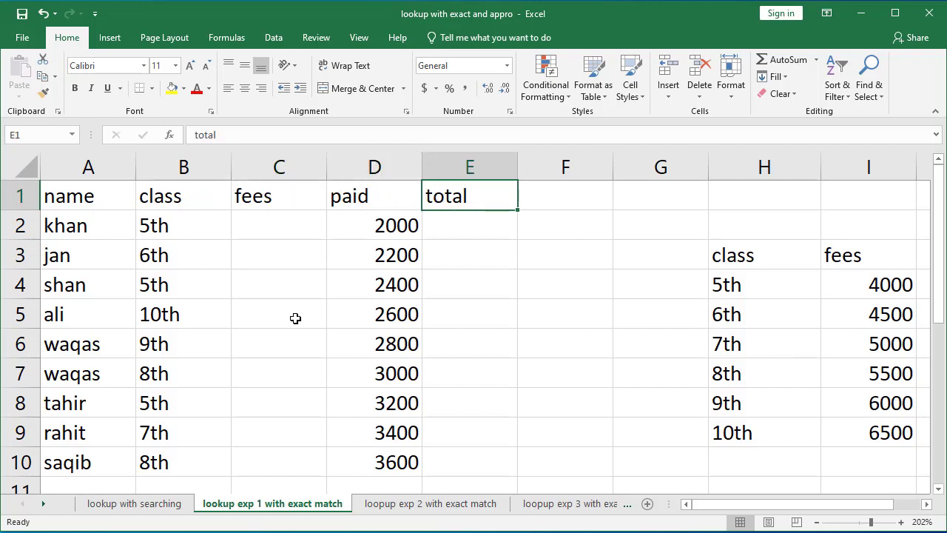
left_click_drag(161, 218, 161, 456)
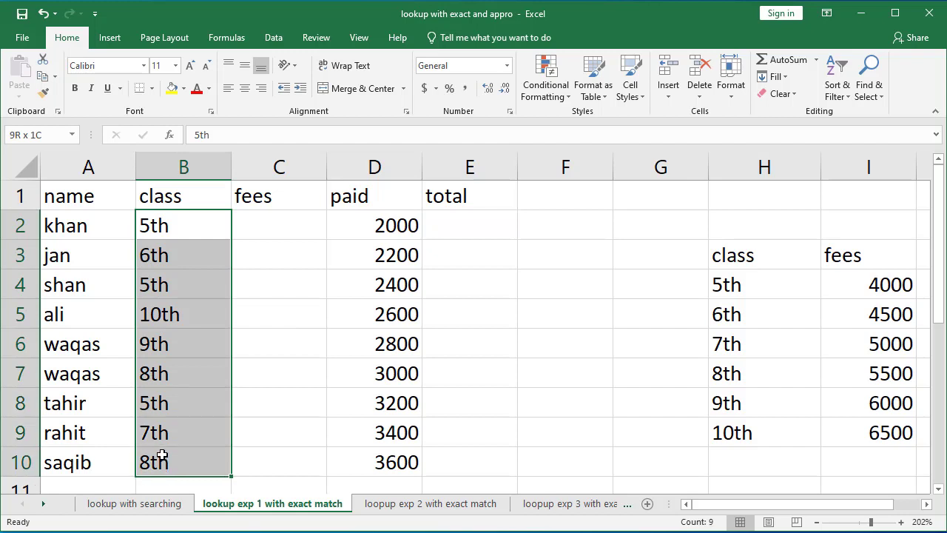
left_click(179, 223)
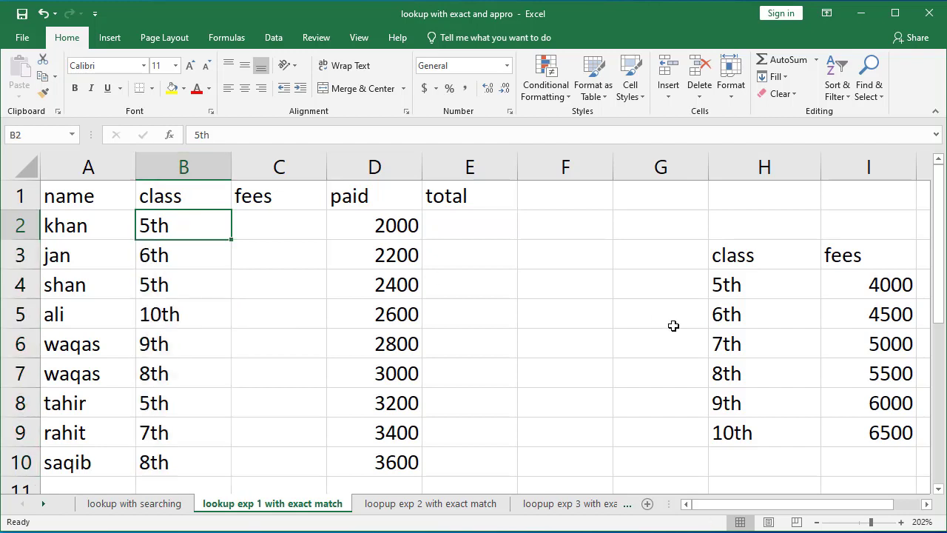
left_click(886, 287)
left_click(885, 309)
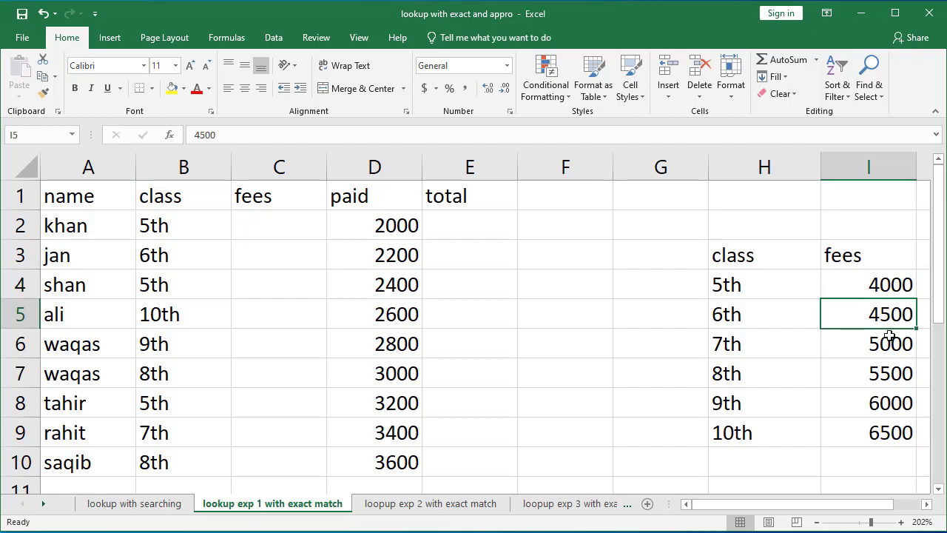
left_click(888, 351)
left_click(891, 373)
left_click(888, 406)
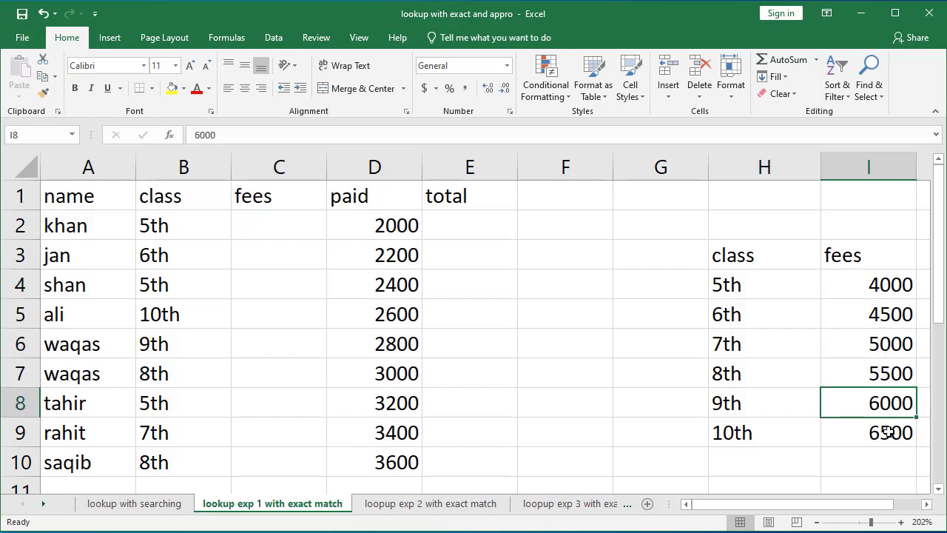
Step: Format the student range A1:E10 as a table with headers
left_click(887, 432)
left_click(885, 291)
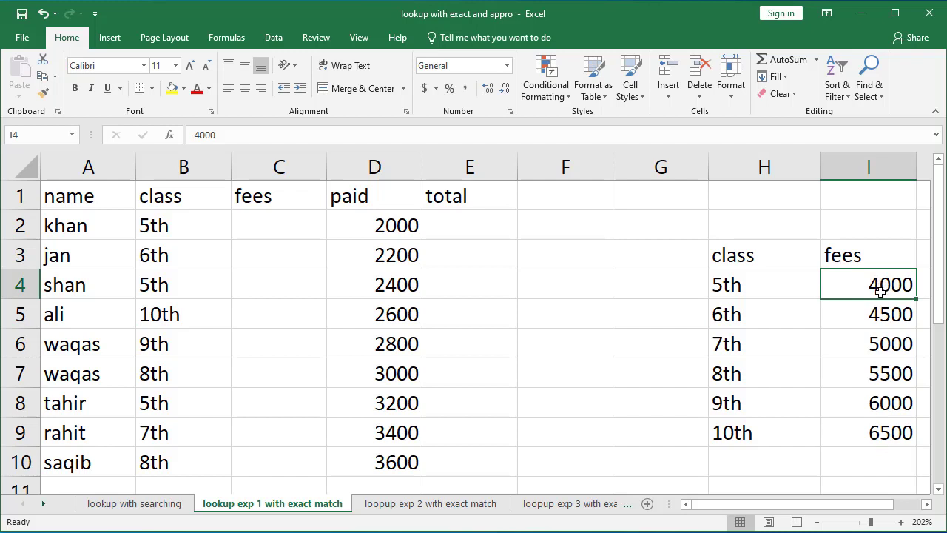
left_click(888, 318)
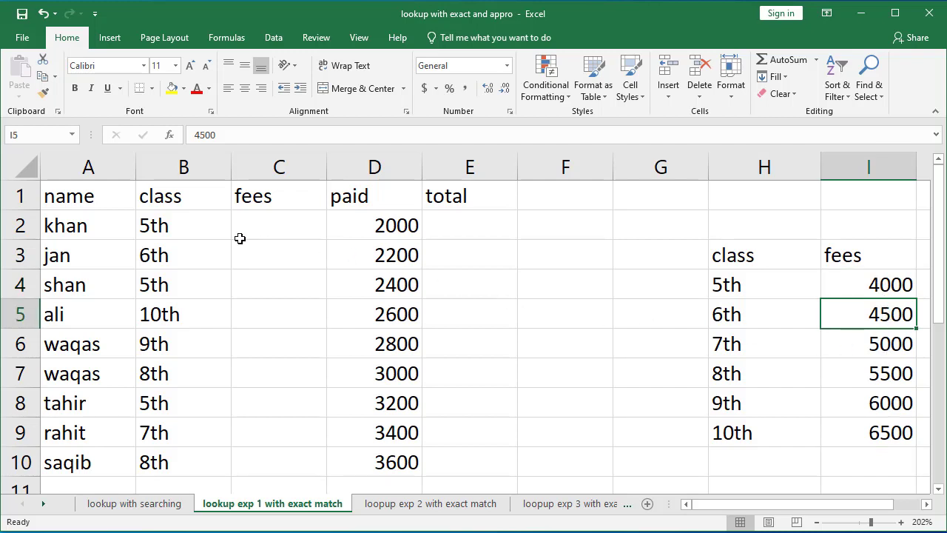
left_click_drag(46, 197, 479, 462)
key("ctrl+t")
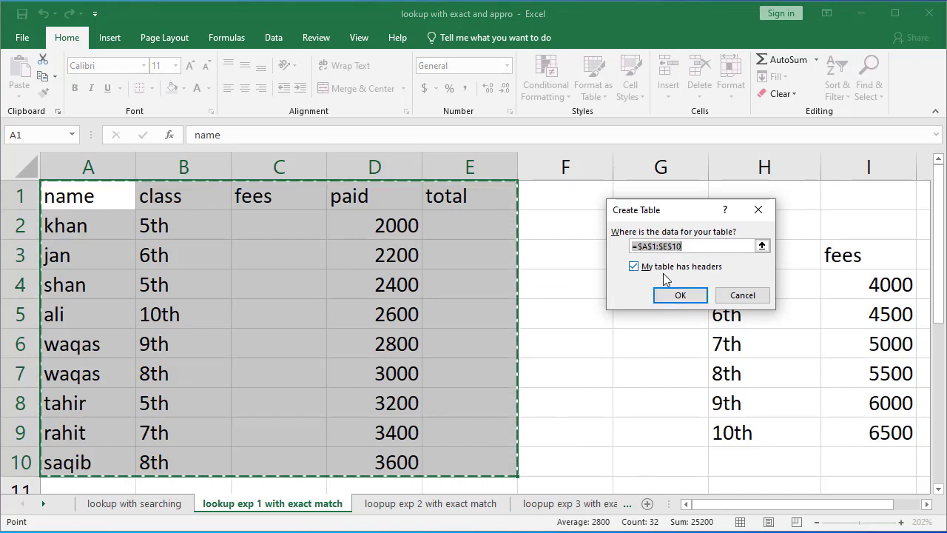
left_click(677, 296)
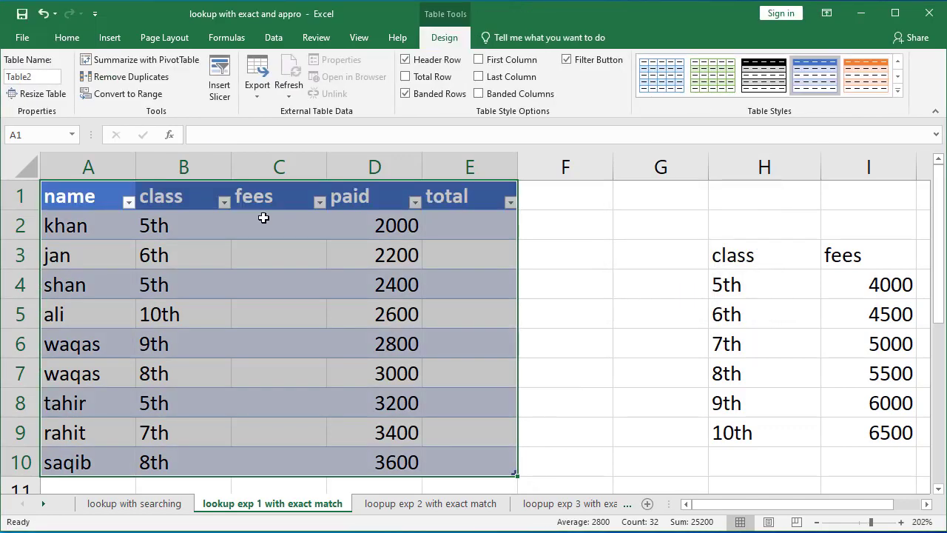
left_click(263, 217)
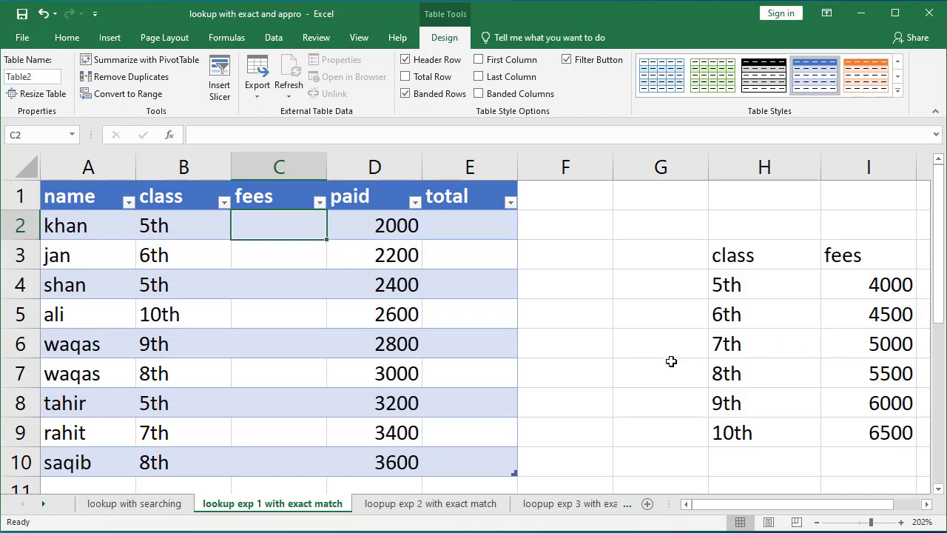
type("=")
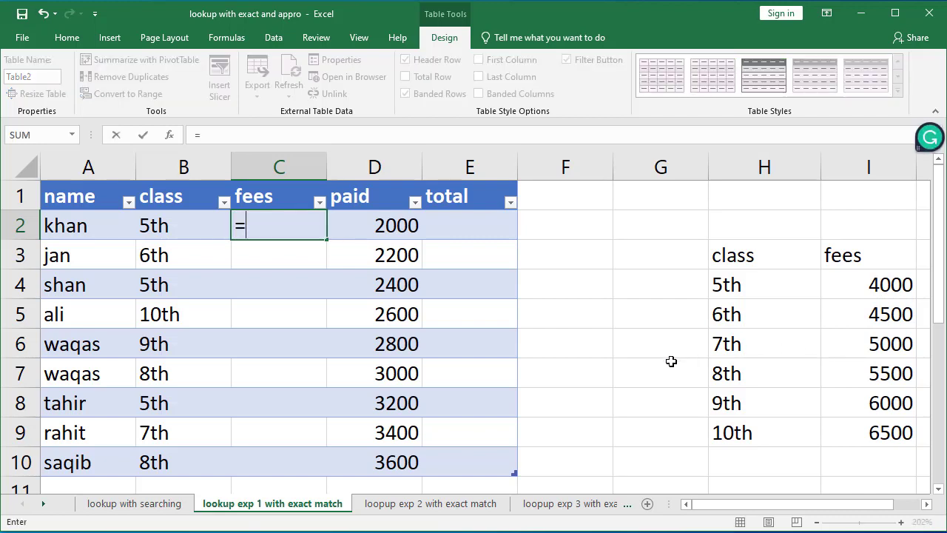
type("vl")
key("Tab")
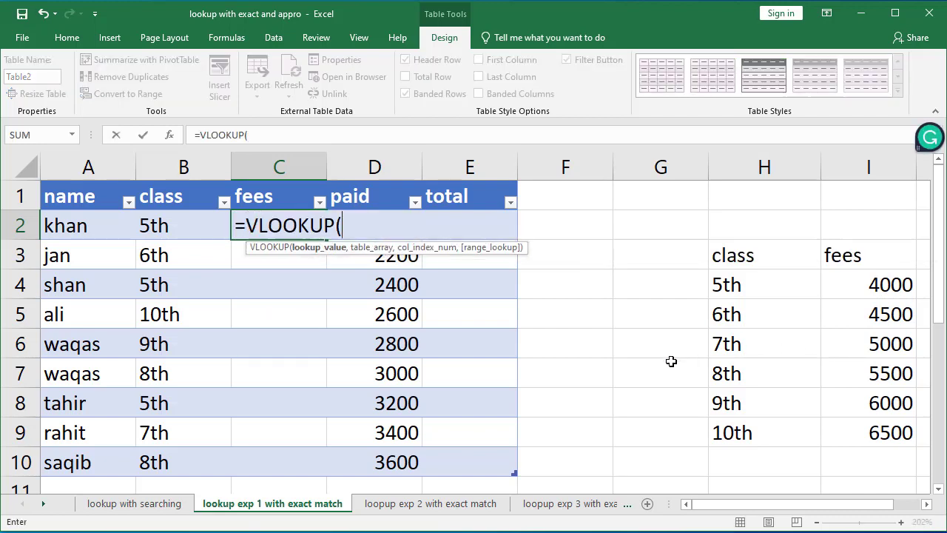
left_click(159, 227)
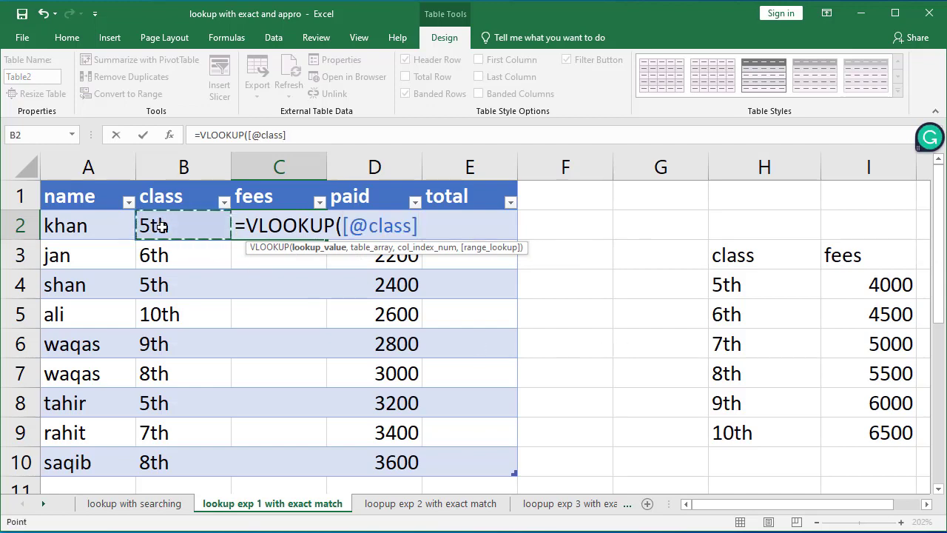
type(",")
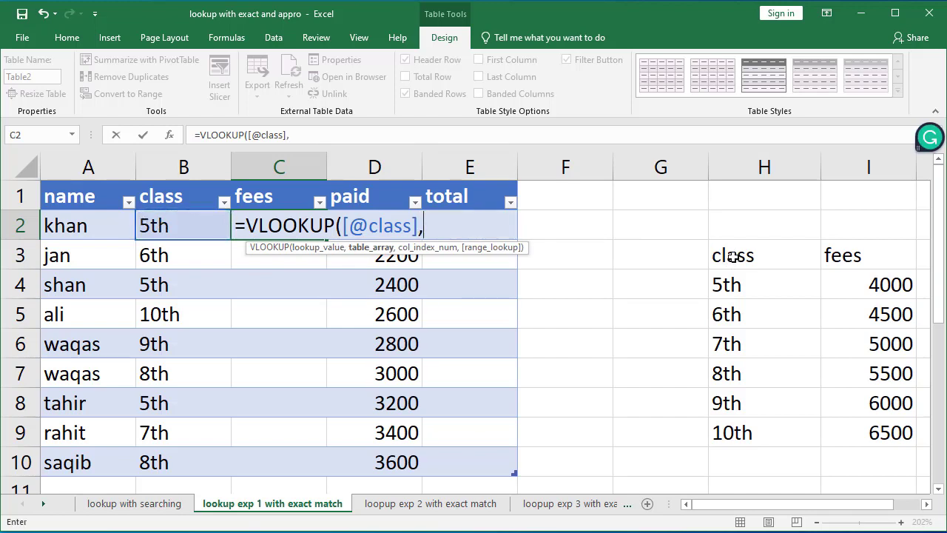
key("BackSpace")
key("BackSpace")
key("BackSpace")
key("BackSpace")
key("BackSpace")
key("BackSpace")
key("BackSpace")
key("BackSpace")
key("BackSpace")
key("BackSpace")
key("BackSpace")
key("BackSpace")
key("BackSpace")
key("BackSpace")
key("BackSpace")
key("BackSpace")
key("BackSpace")
key("BackSpace")
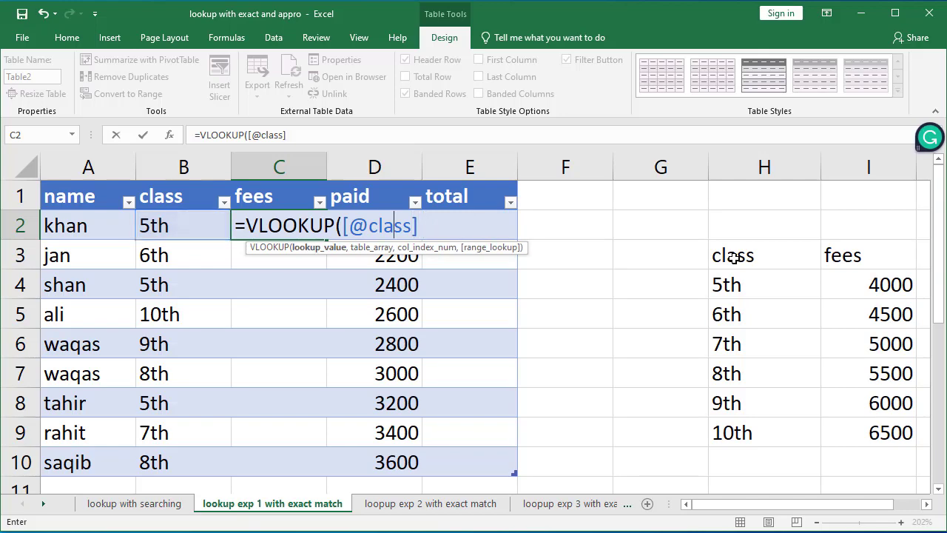
left_click(789, 301)
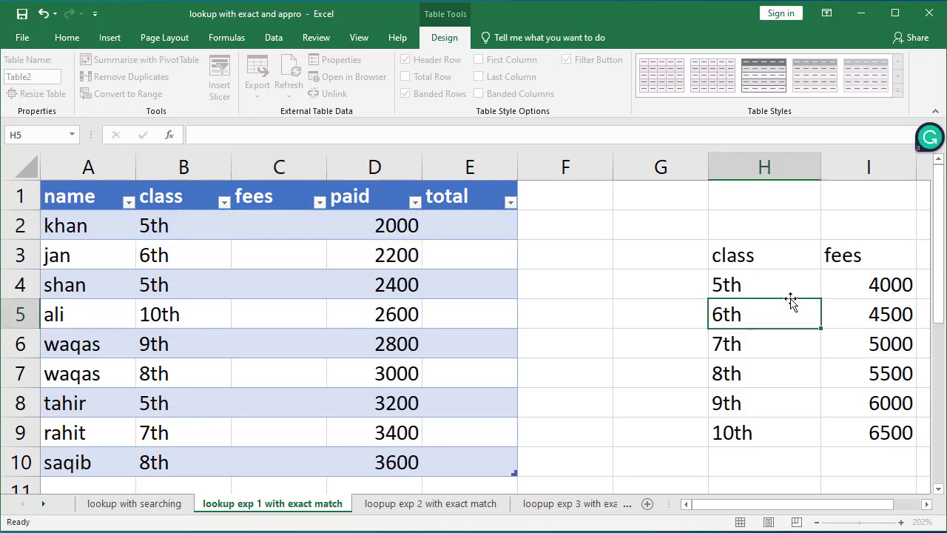
Step: Format the class fees range H3:I9 as a table with headers
left_click_drag(744, 254, 894, 431)
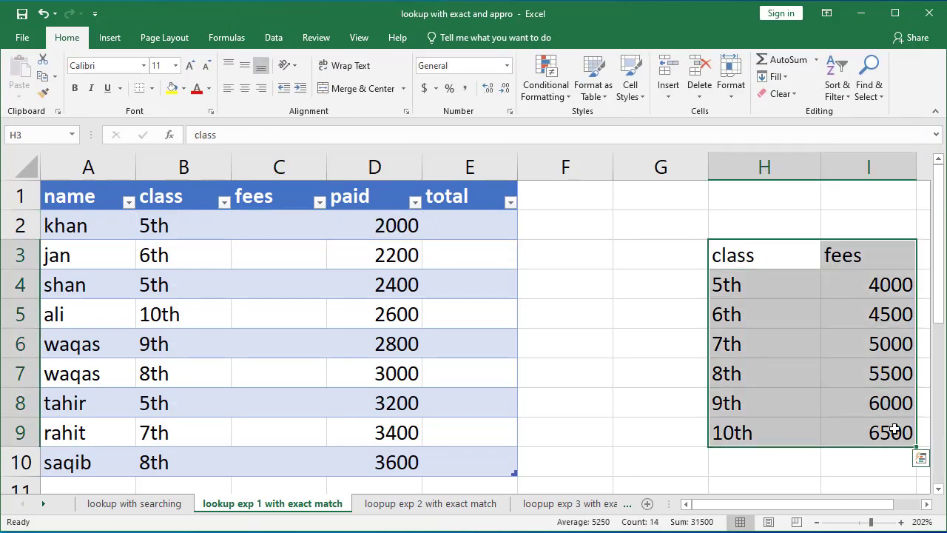
key("ctrl+t")
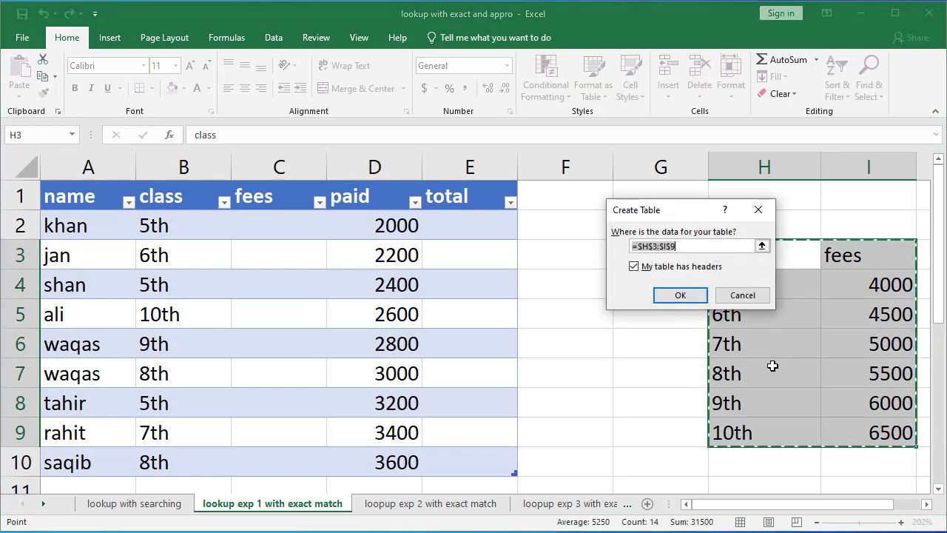
left_click(679, 294)
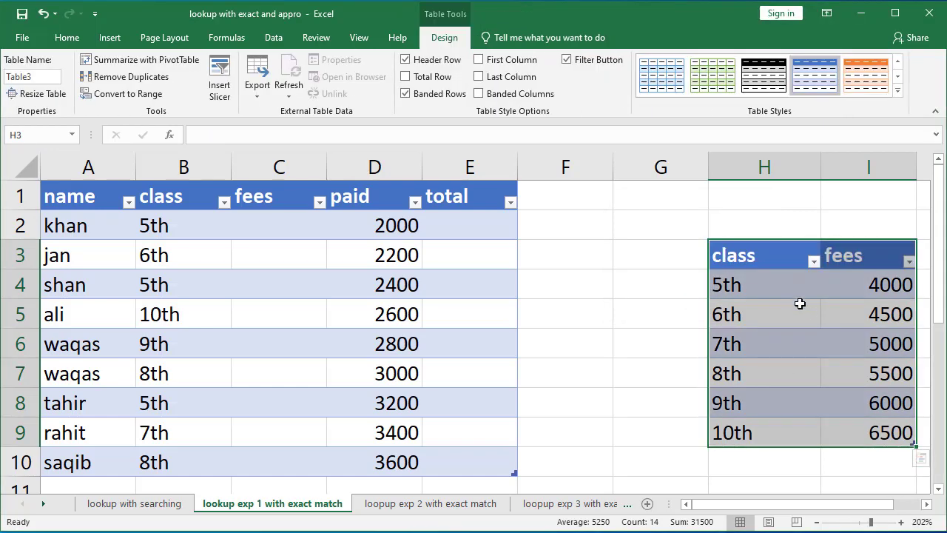
left_click(807, 313)
left_click(876, 432)
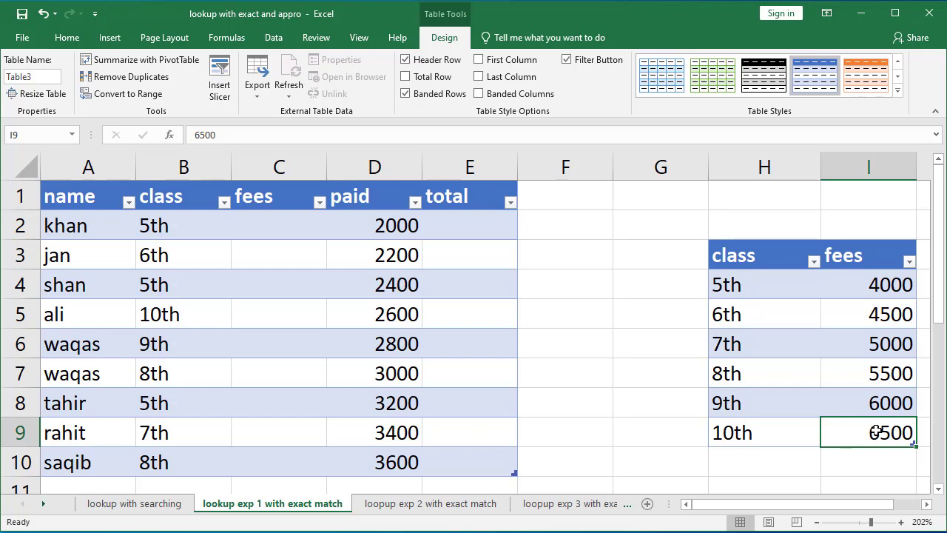
left_click(287, 232)
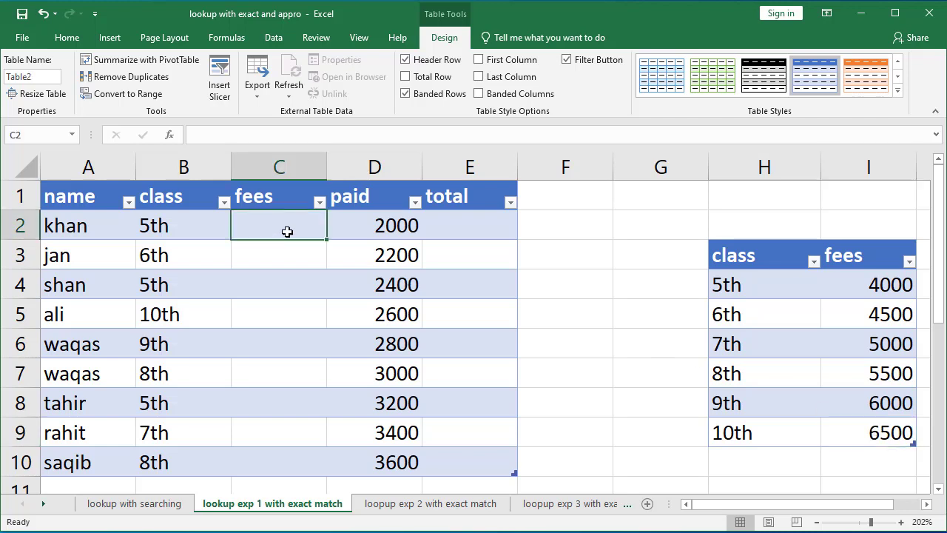
type("=vlo")
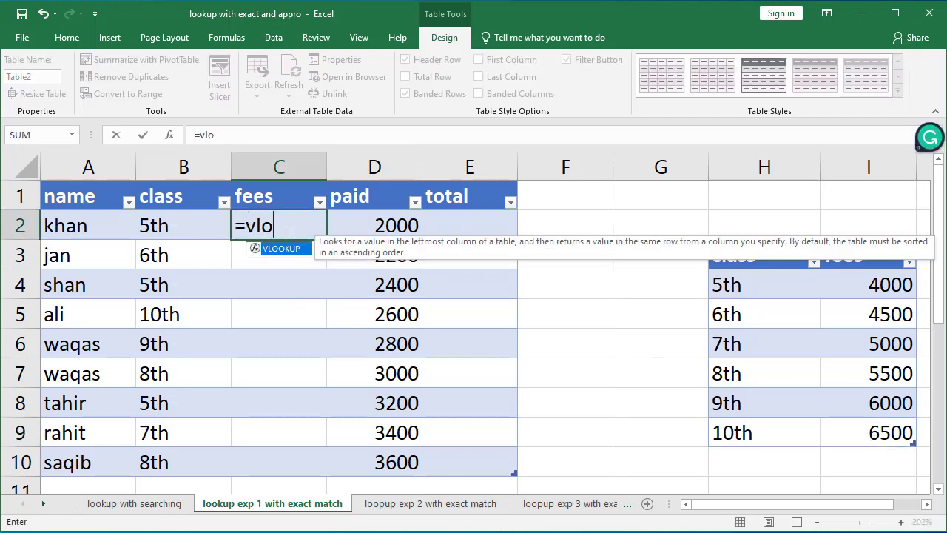
key("Tab")
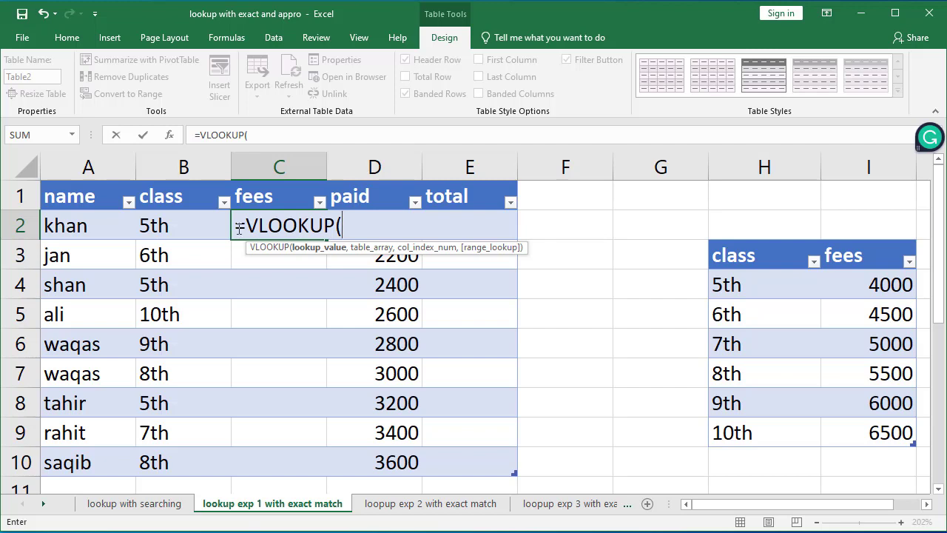
left_click(185, 227)
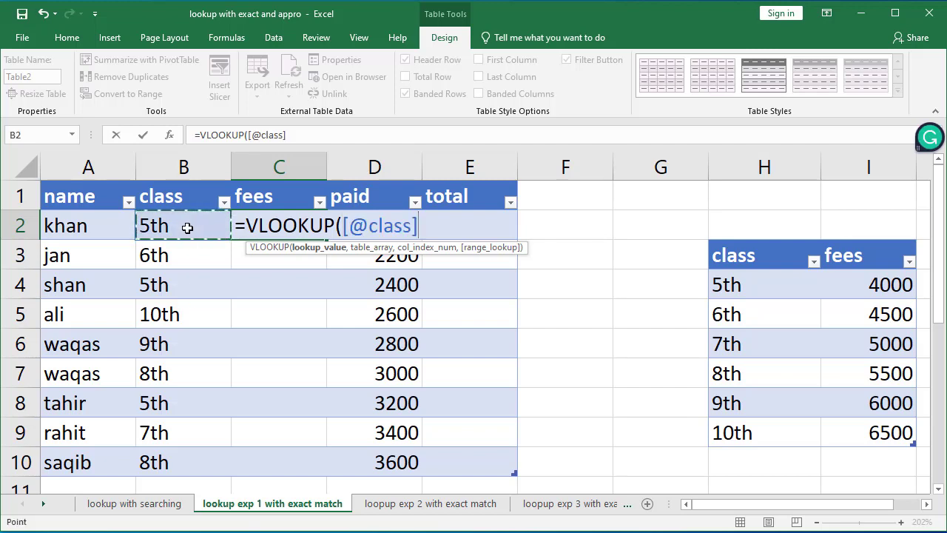
type(",")
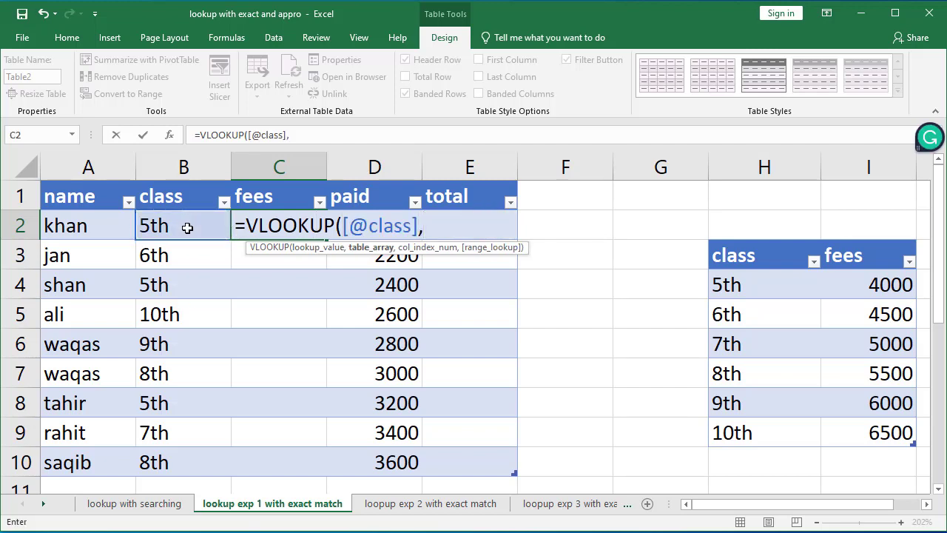
left_click_drag(734, 254, 889, 435)
type(",")
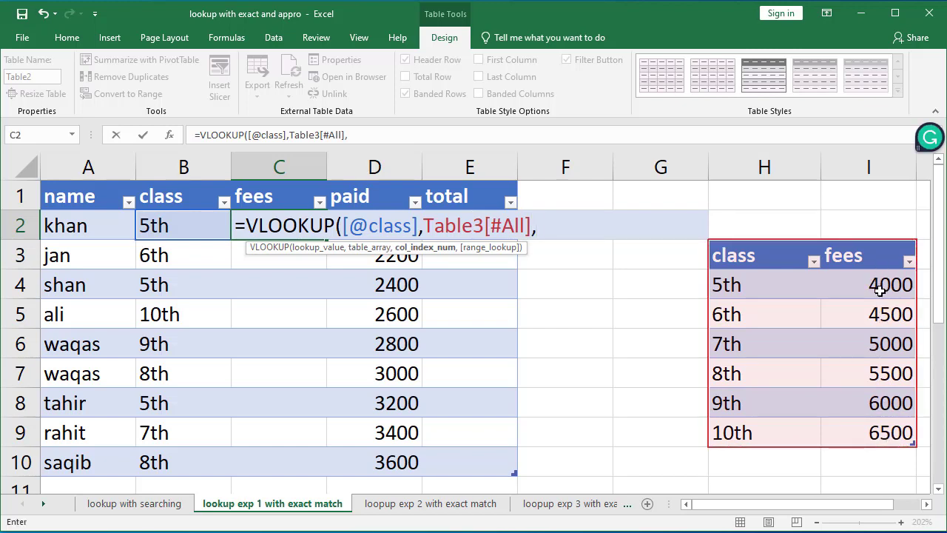
type("2")
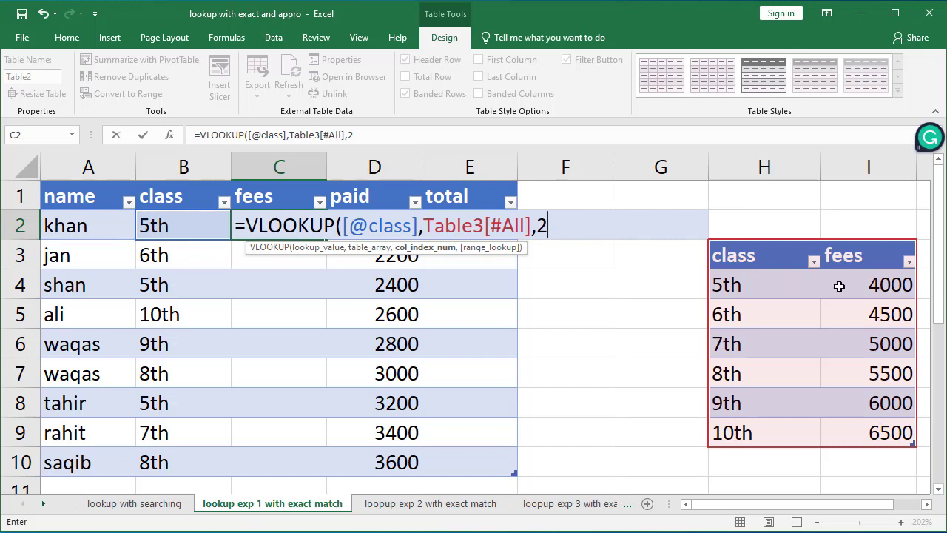
type(",")
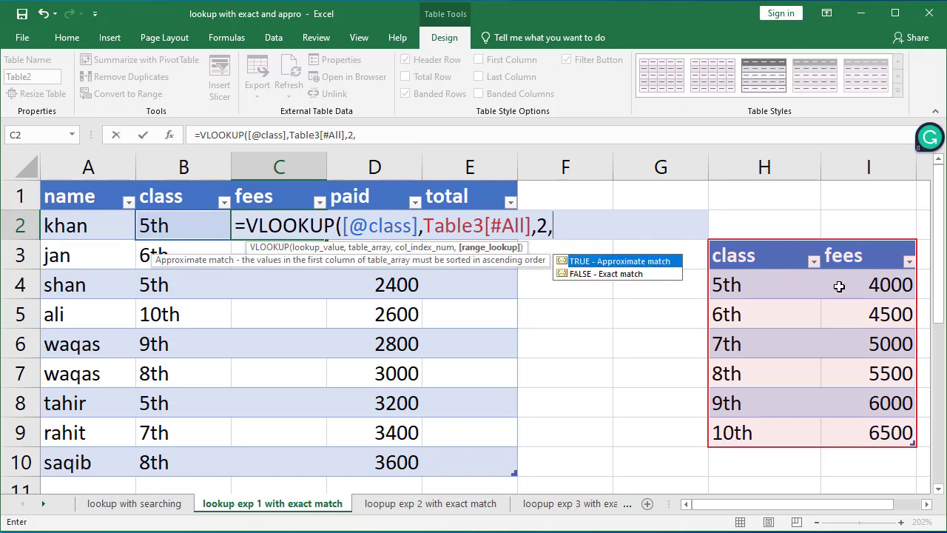
type("0)")
key("Return")
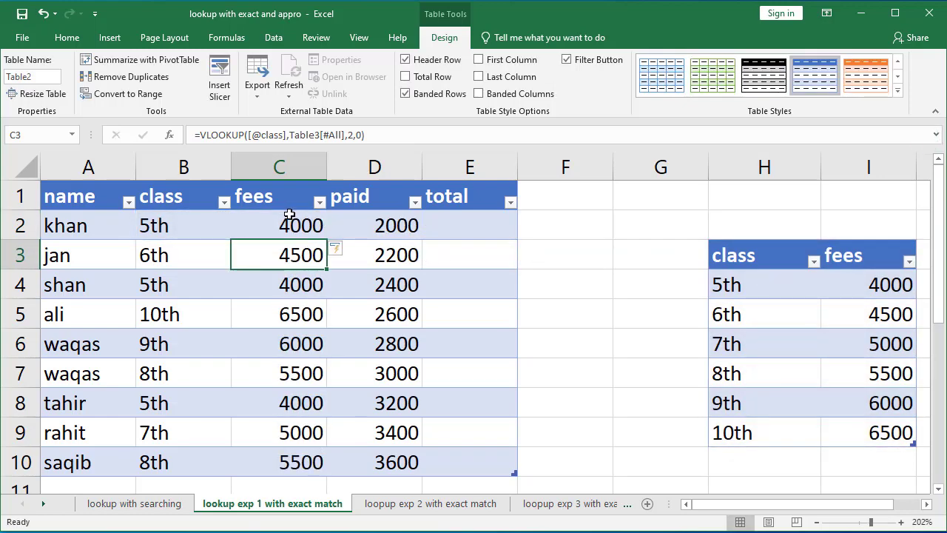
Step: Compare several students' classes and returned fees with the class fees table
left_click(166, 252)
left_click(887, 312)
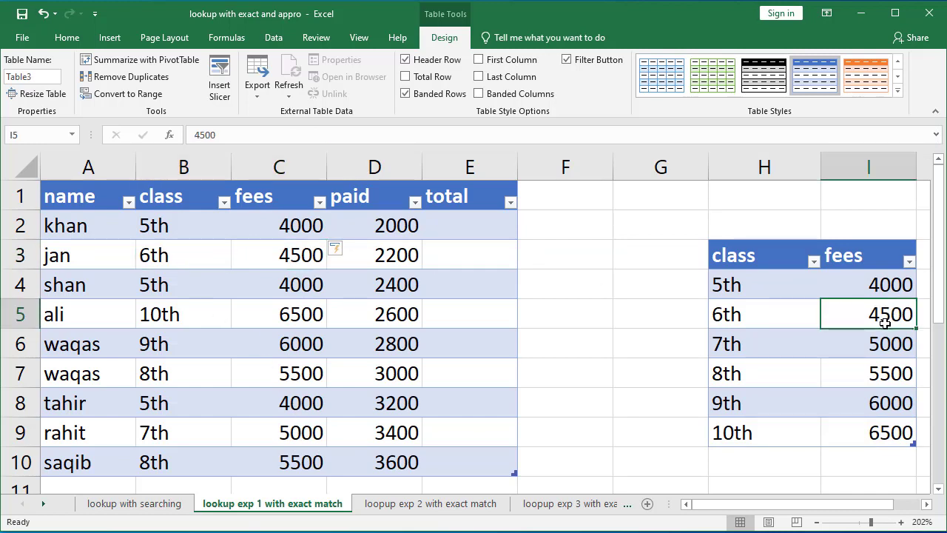
left_click(182, 371)
left_click(295, 377)
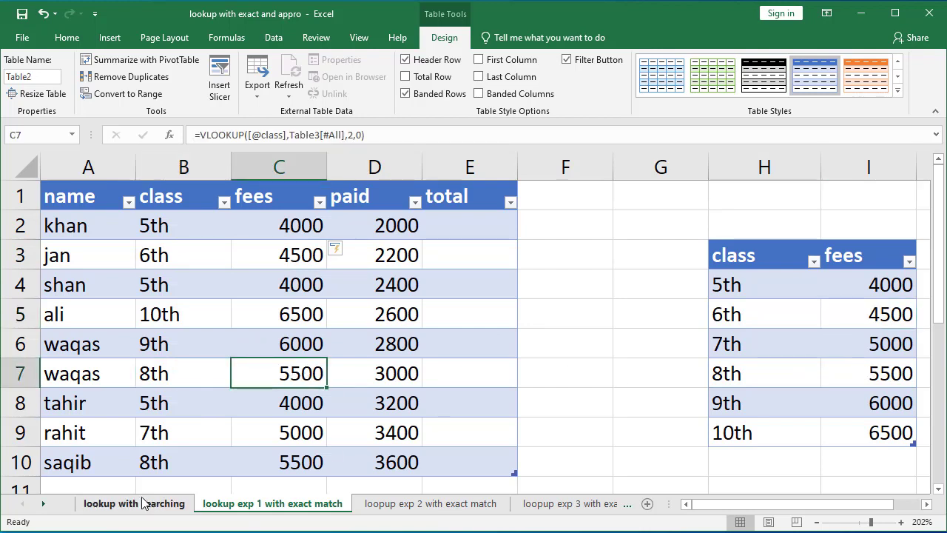
left_click(142, 460)
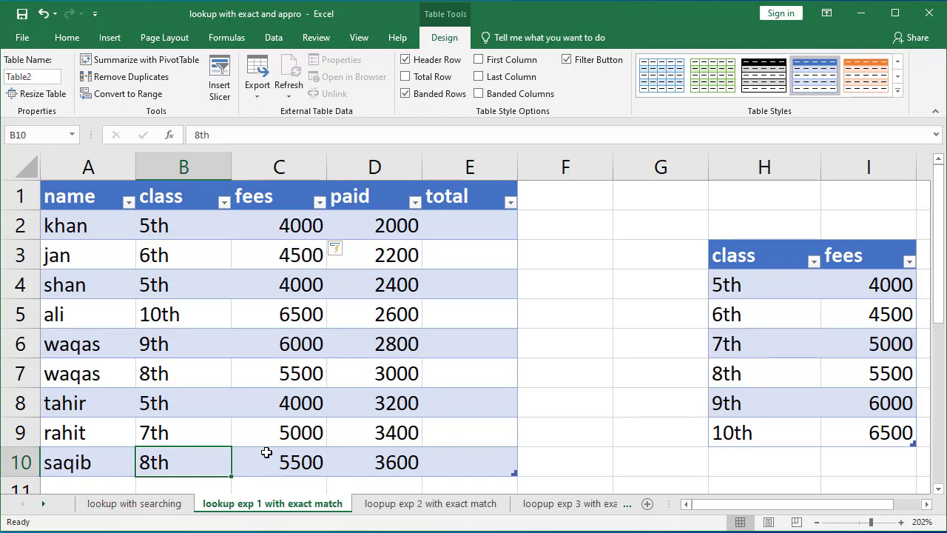
left_click(155, 430)
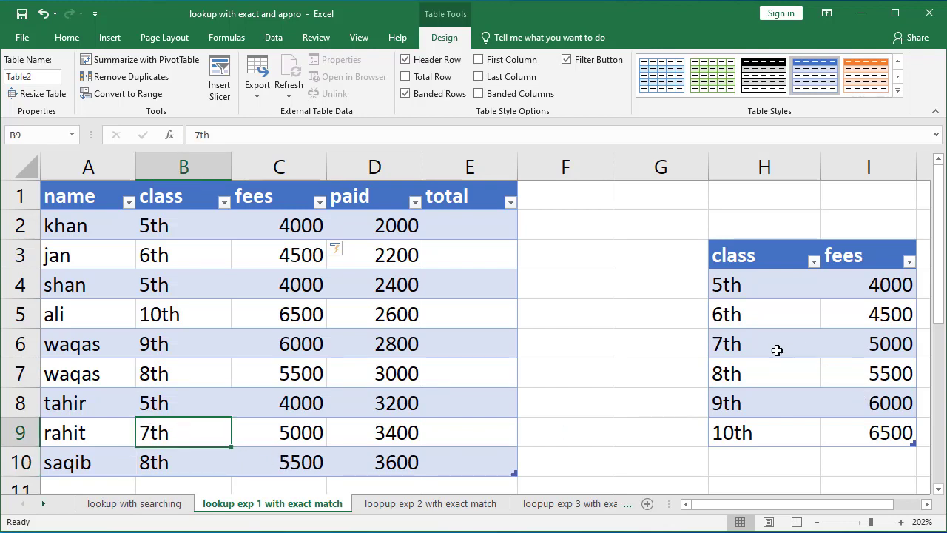
left_click(875, 344)
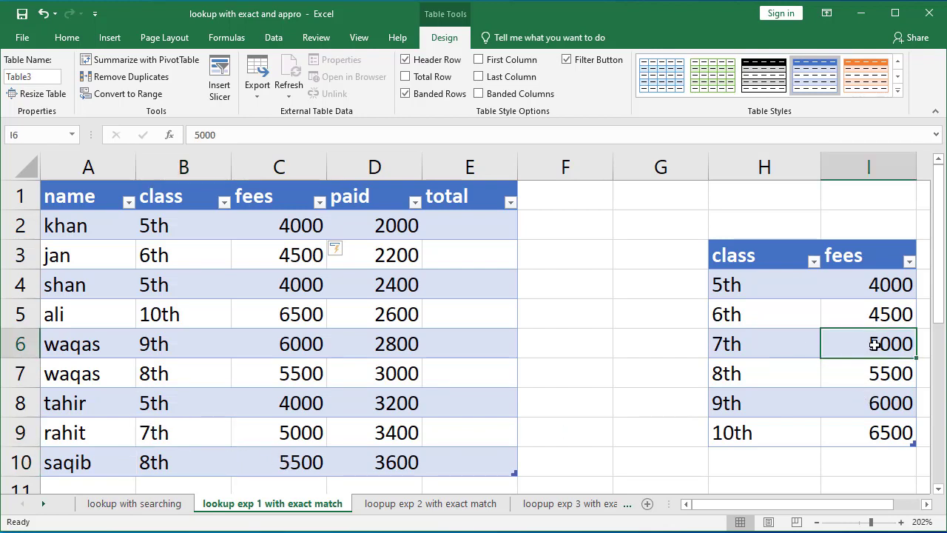
left_click(483, 232)
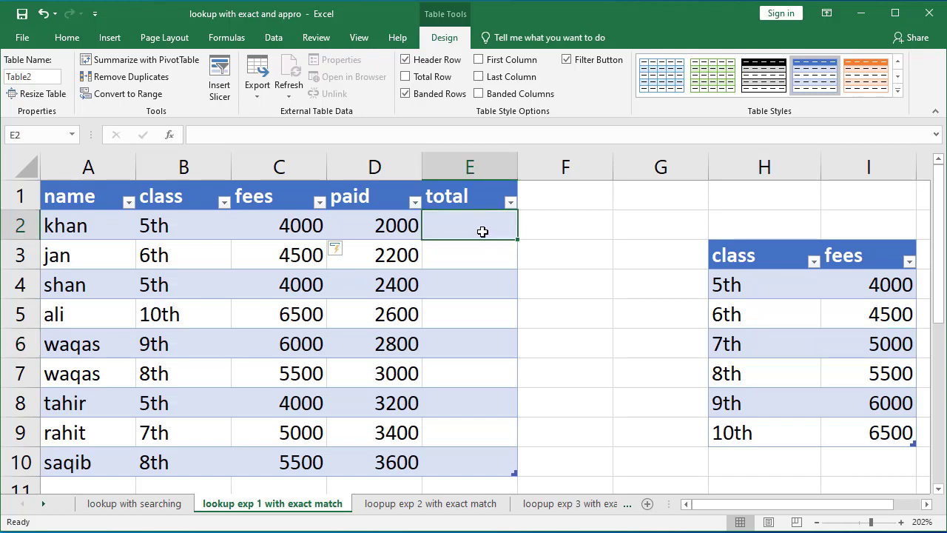
type("=")
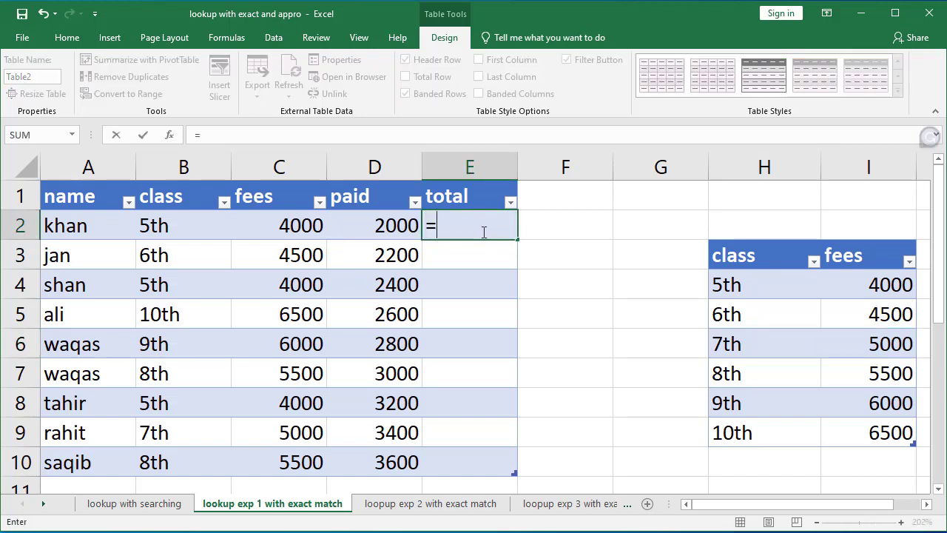
left_click(274, 227)
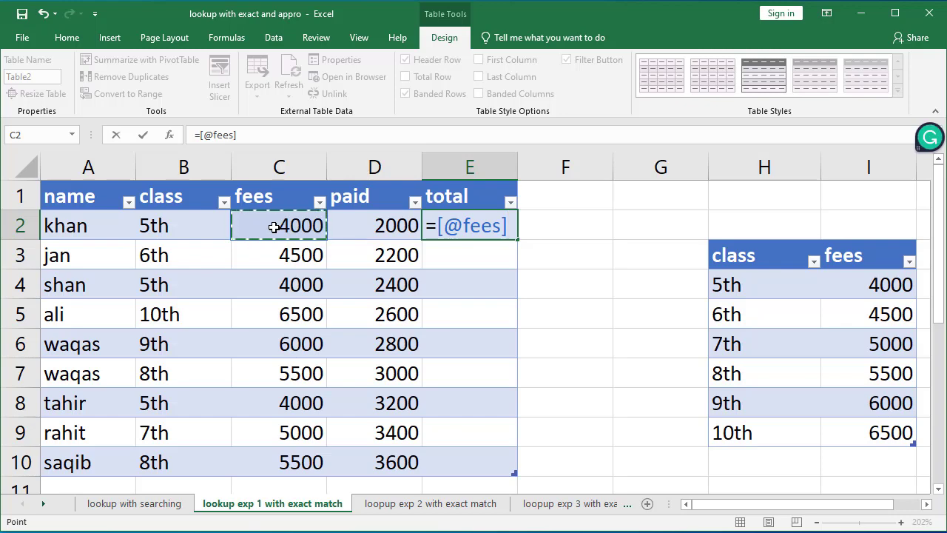
type("-")
left_click(375, 216)
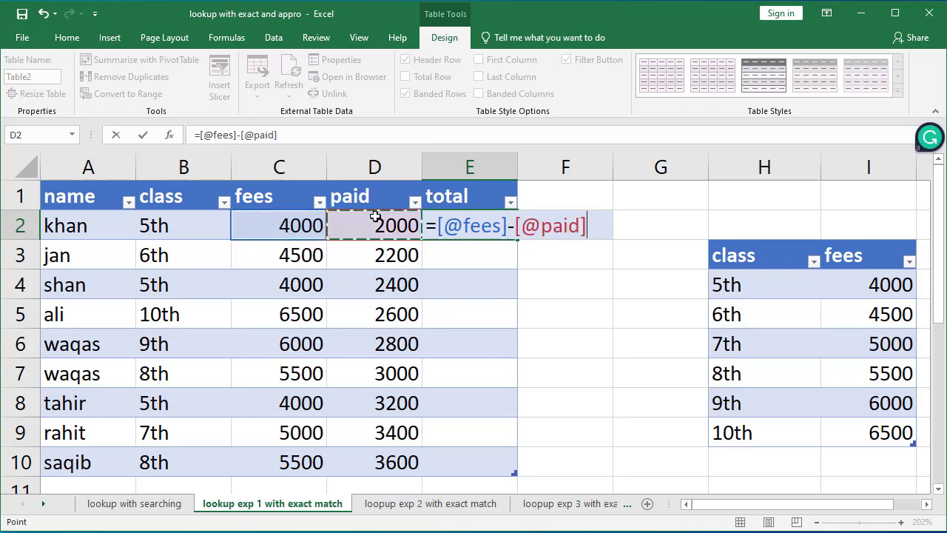
key("Return")
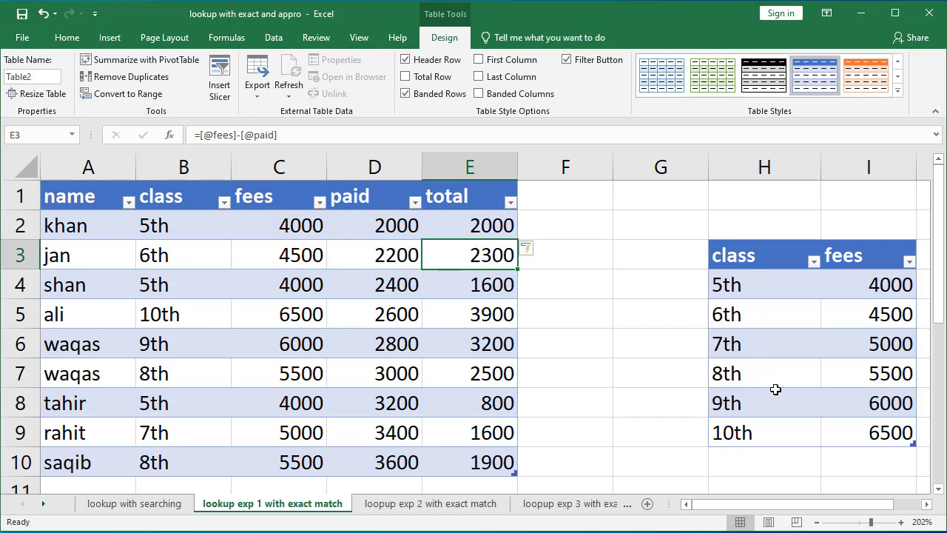
left_click(864, 434)
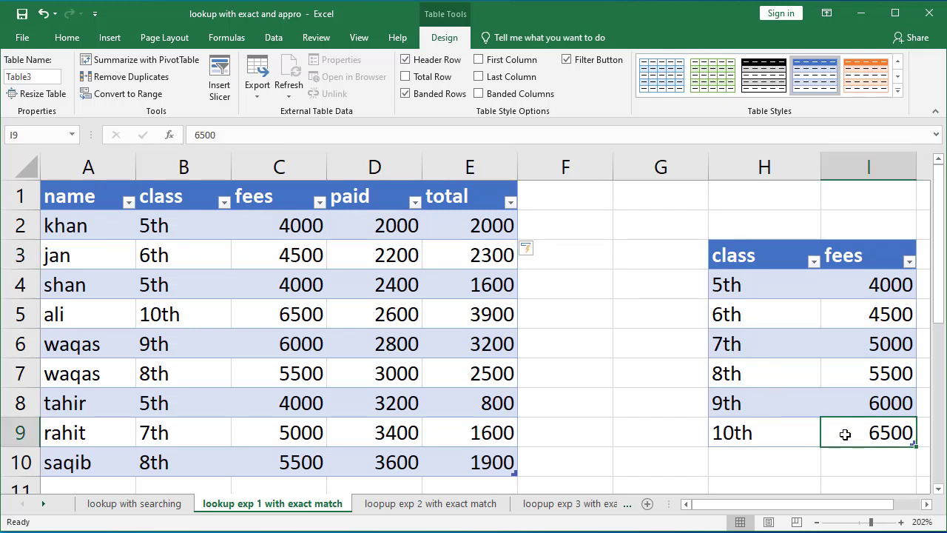
Step: Add a new student row at the end of the fees table with the name rahit
left_click(481, 464)
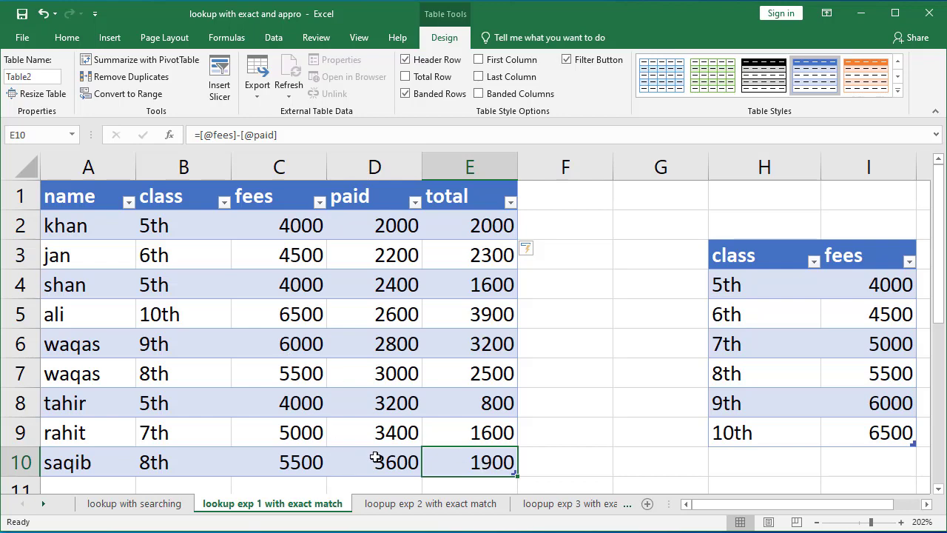
key("Tab")
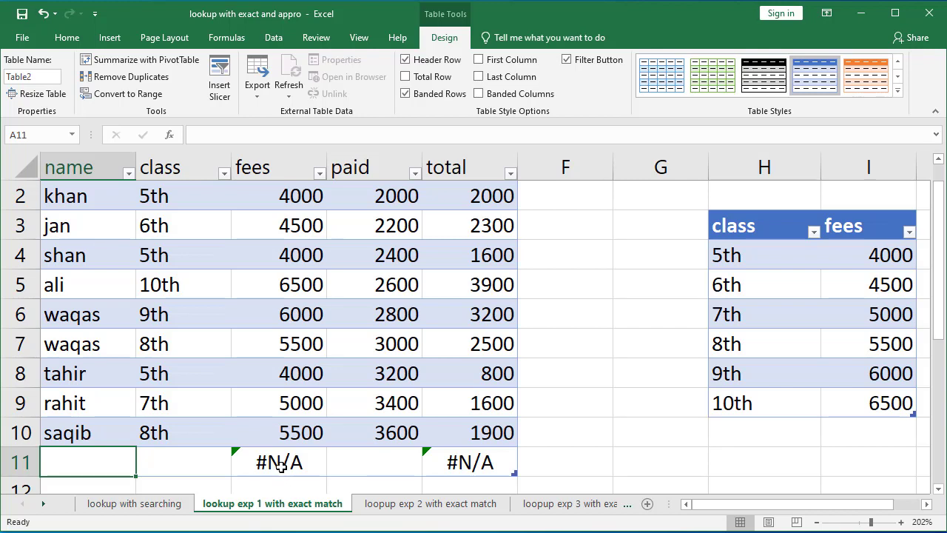
type("rahit")
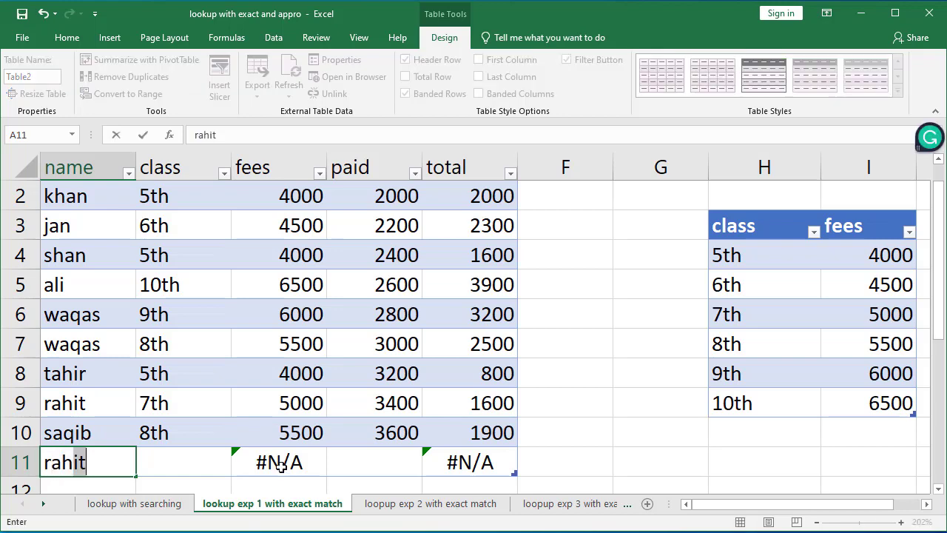
key("Tab")
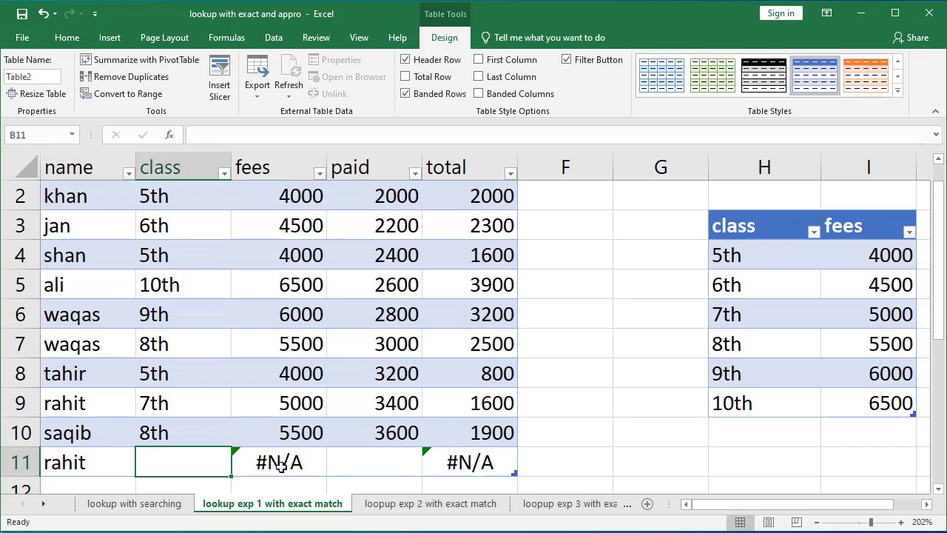
Step: Set the new student's class to 10th
type("10")
key("Tab")
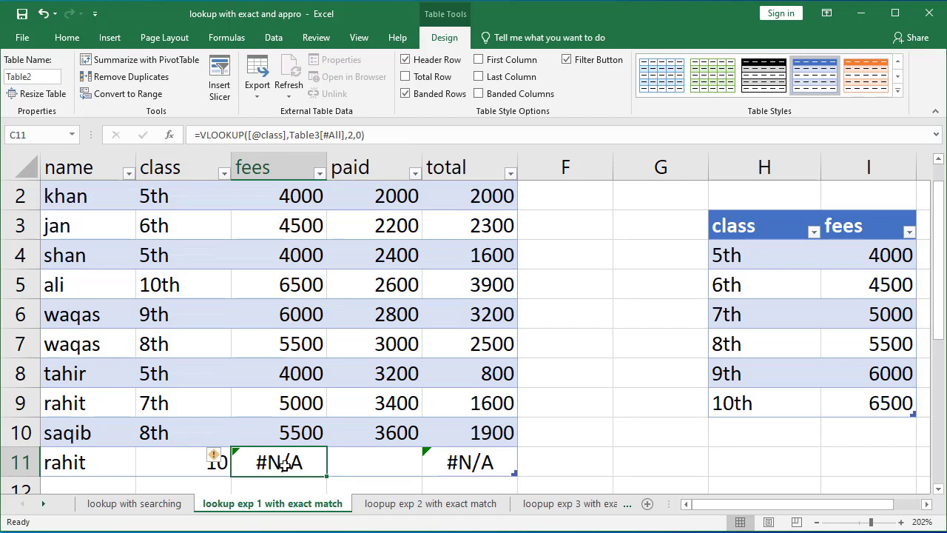
left_click(311, 435)
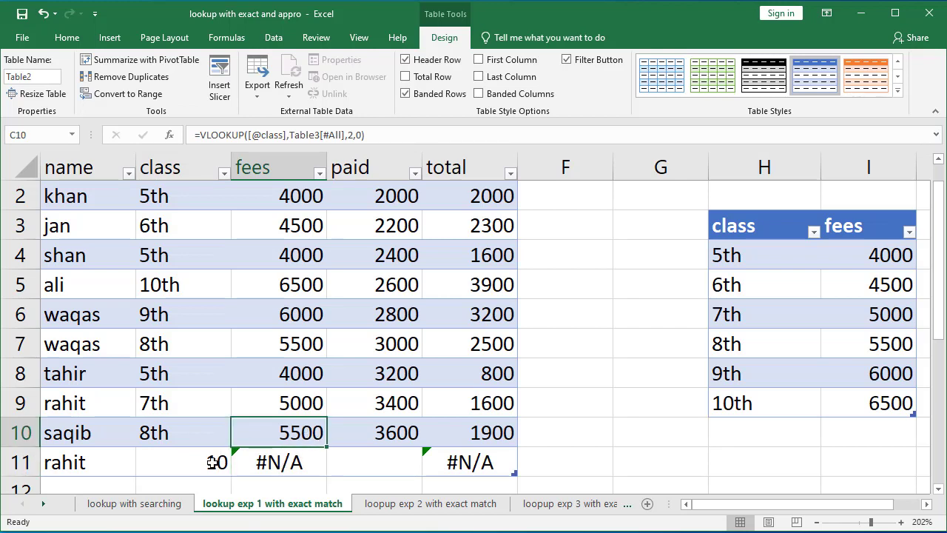
left_click(212, 462)
type("10")
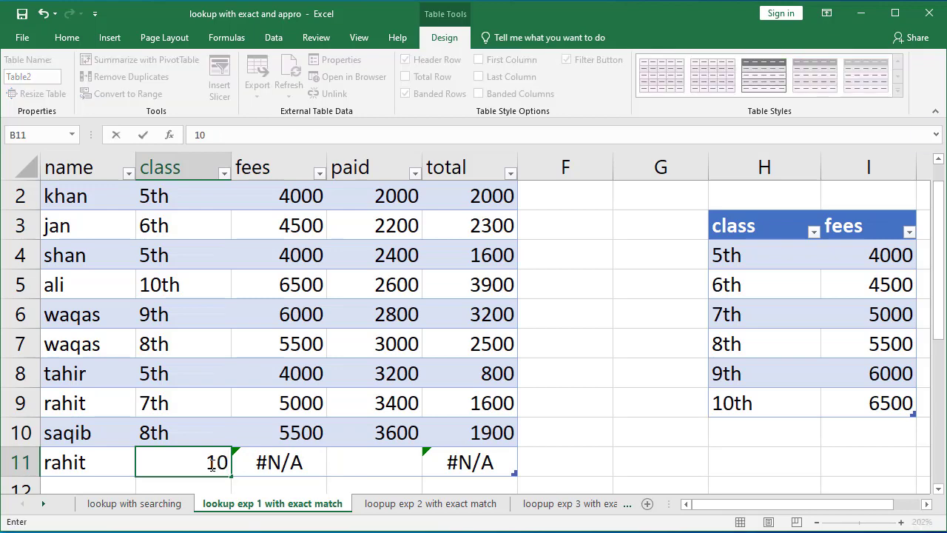
left_click(764, 351)
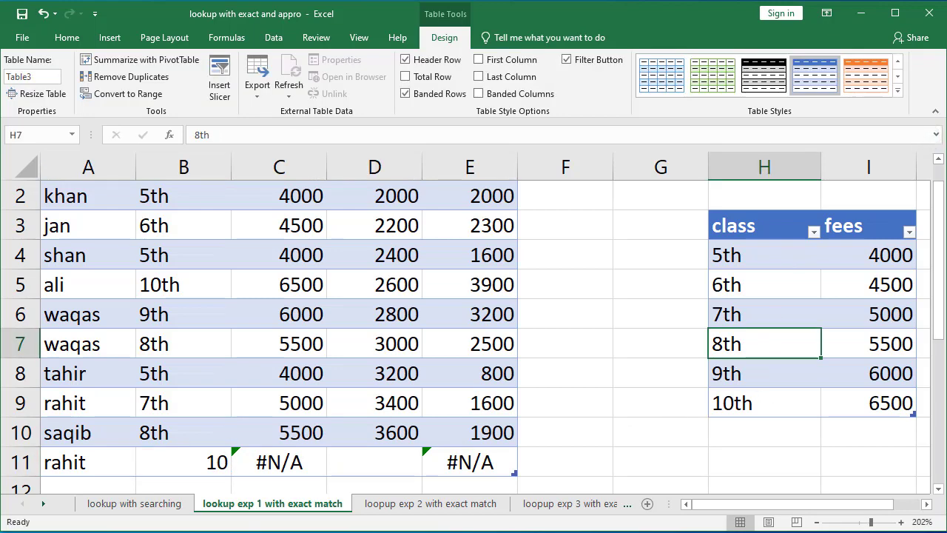
double_click(196, 463)
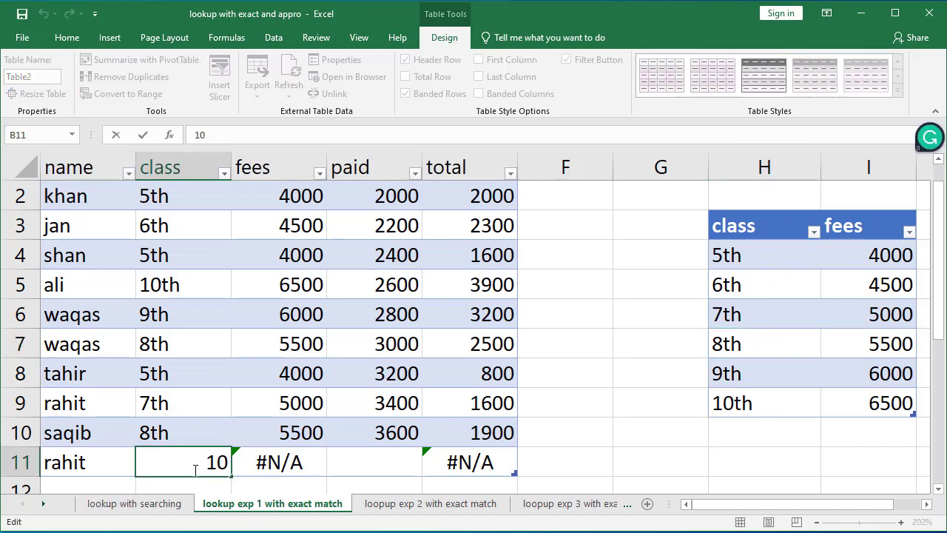
key("Delete")
key("Delete")
type("10th")
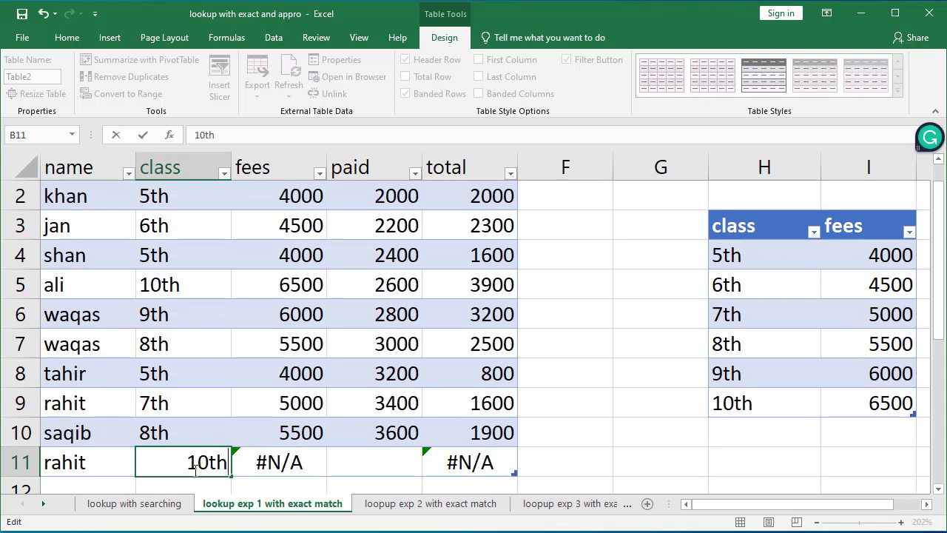
key("Return")
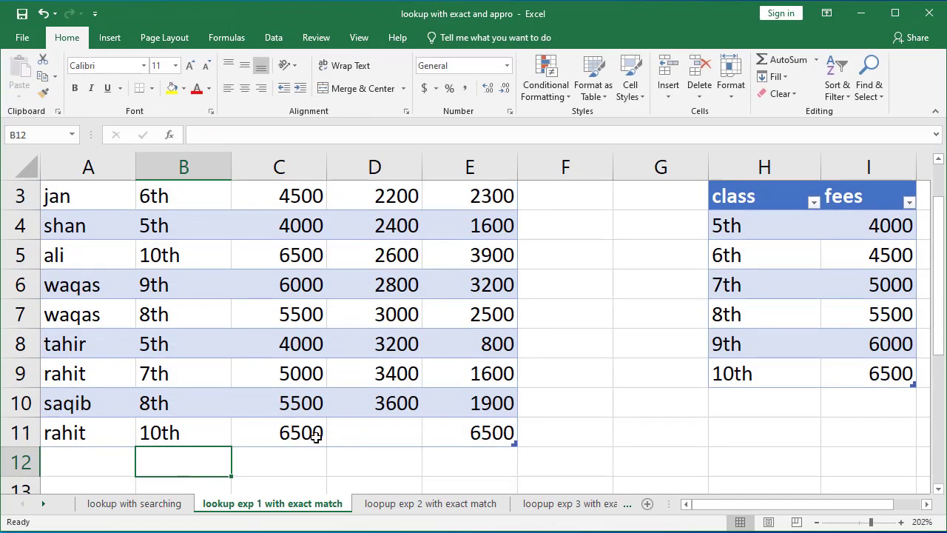
Step: Enter 4000 as the new student's paid amount
left_click(317, 435)
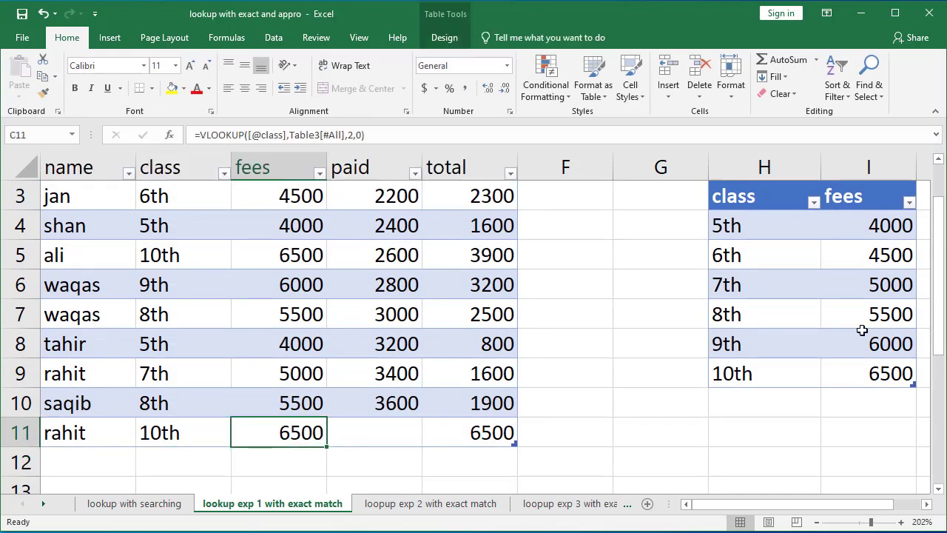
left_click(399, 434)
type("4000")
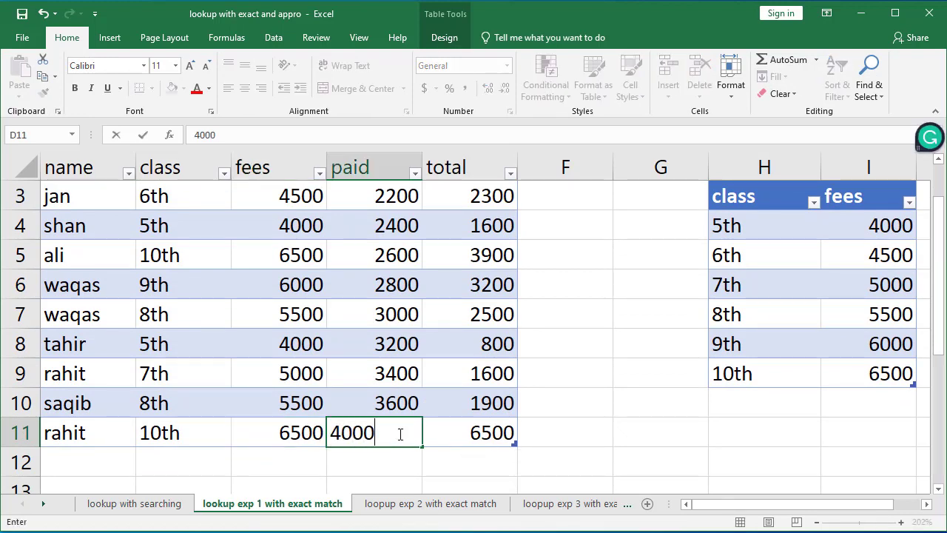
key("Tab")
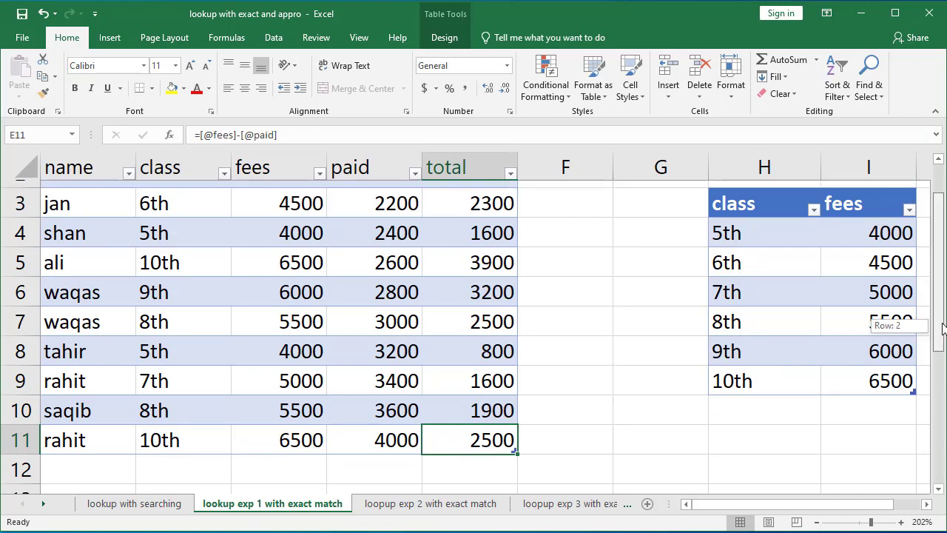
Step: Open the loopup exp 2 with exact match sheet and examine the item list and the item price table
left_click(888, 372)
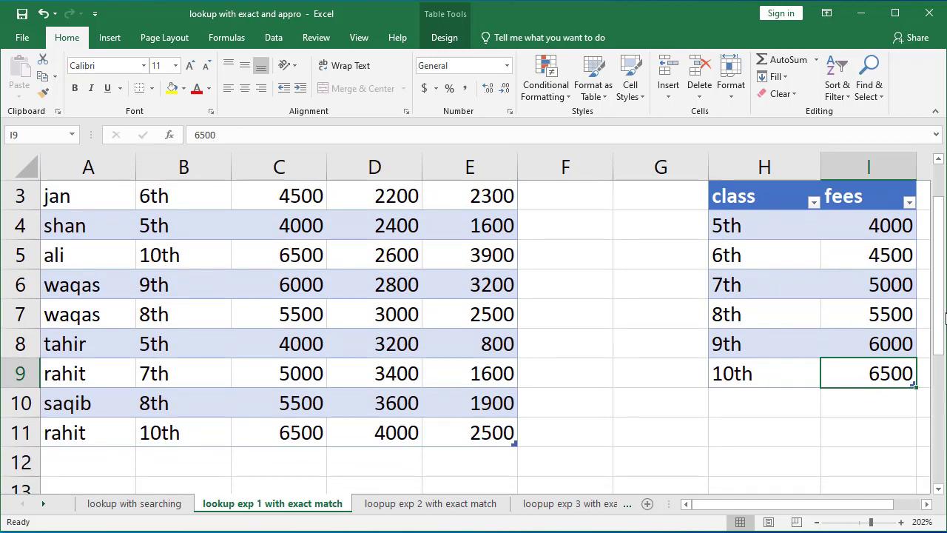
left_click_drag(945, 316, 945, 284)
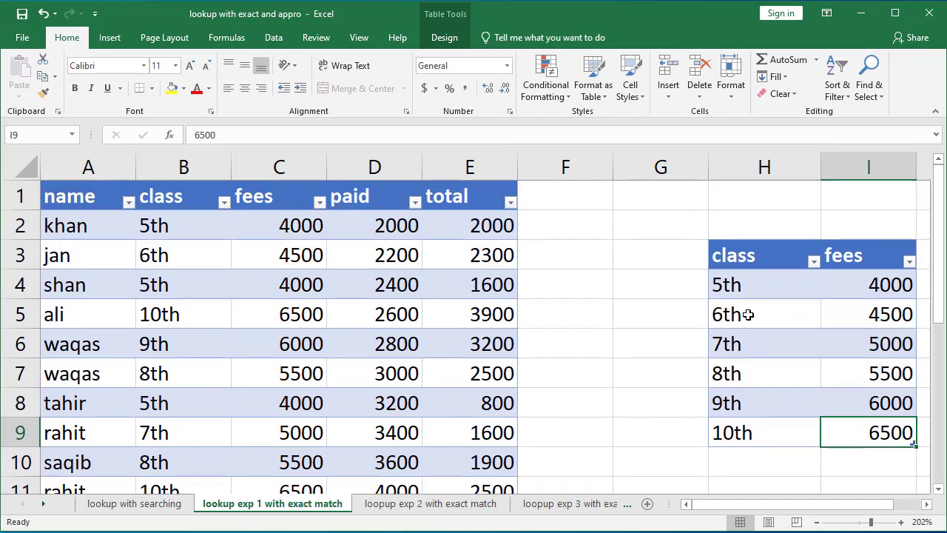
left_click(427, 509)
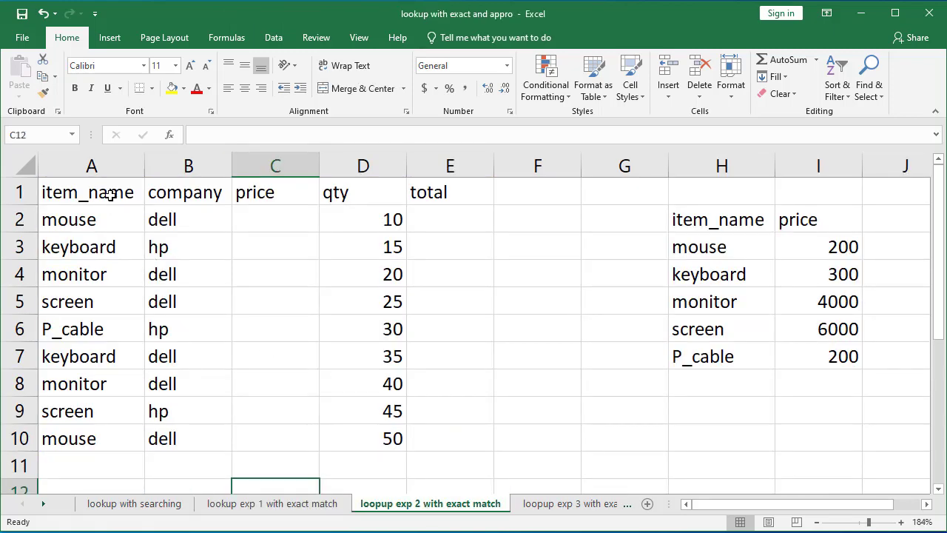
left_click_drag(111, 197, 100, 437)
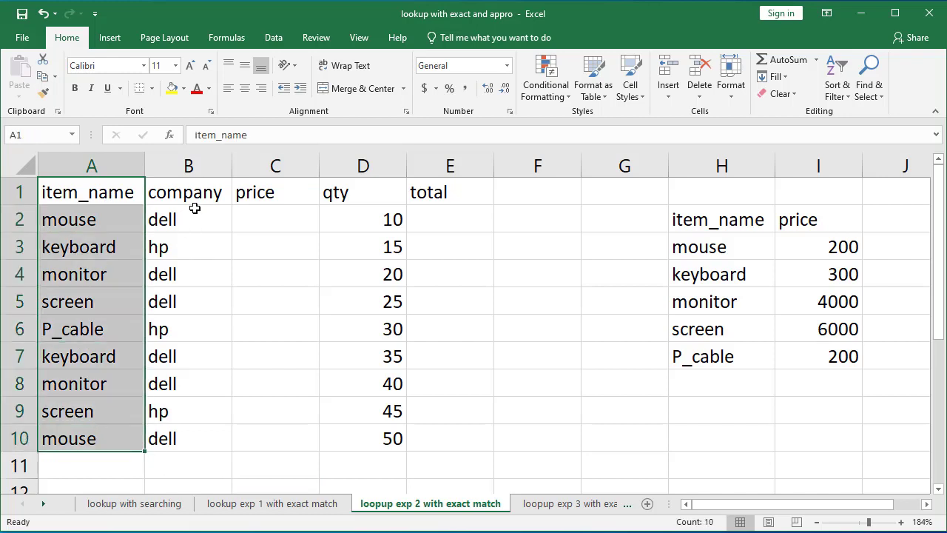
left_click_drag(193, 201, 200, 358)
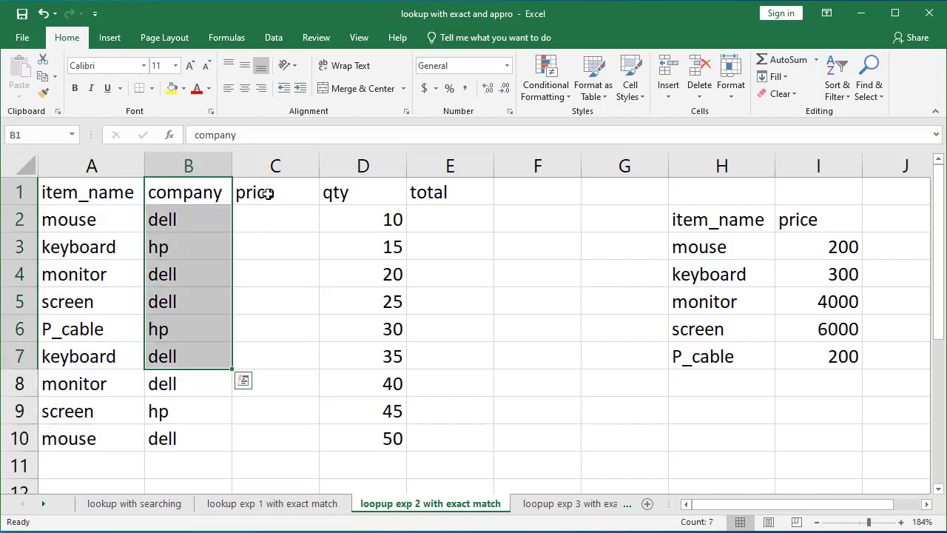
left_click(268, 193)
left_click(252, 214)
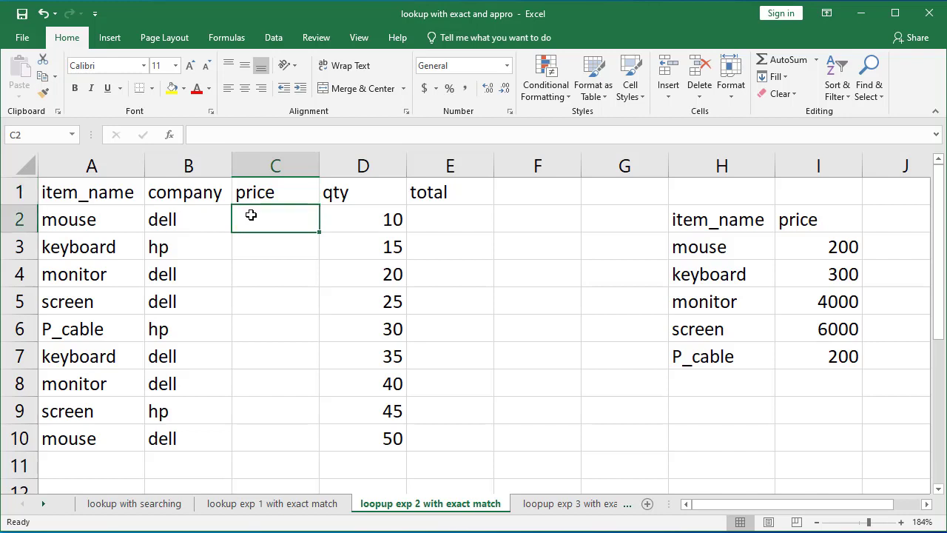
left_click(85, 221)
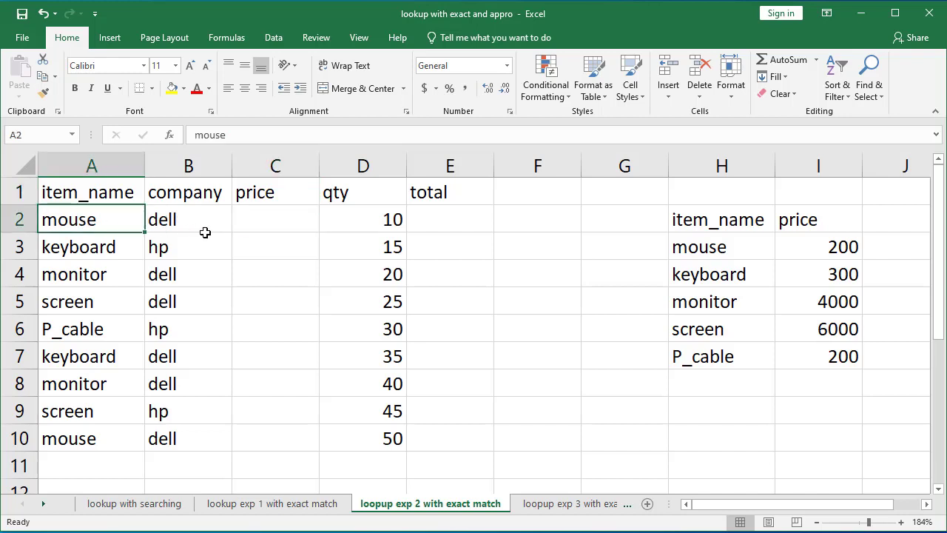
left_click(269, 219)
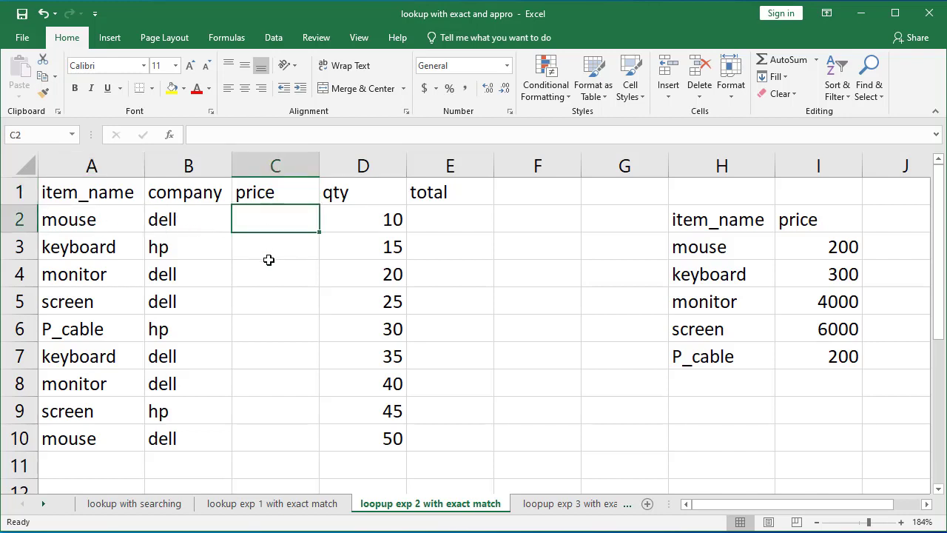
left_click(842, 248)
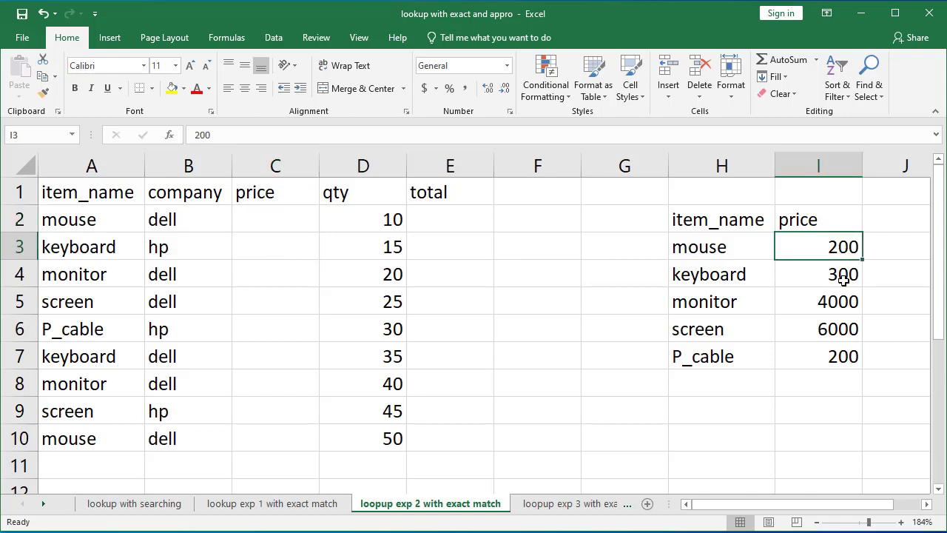
left_click(278, 224)
left_click(262, 236)
left_click(269, 273)
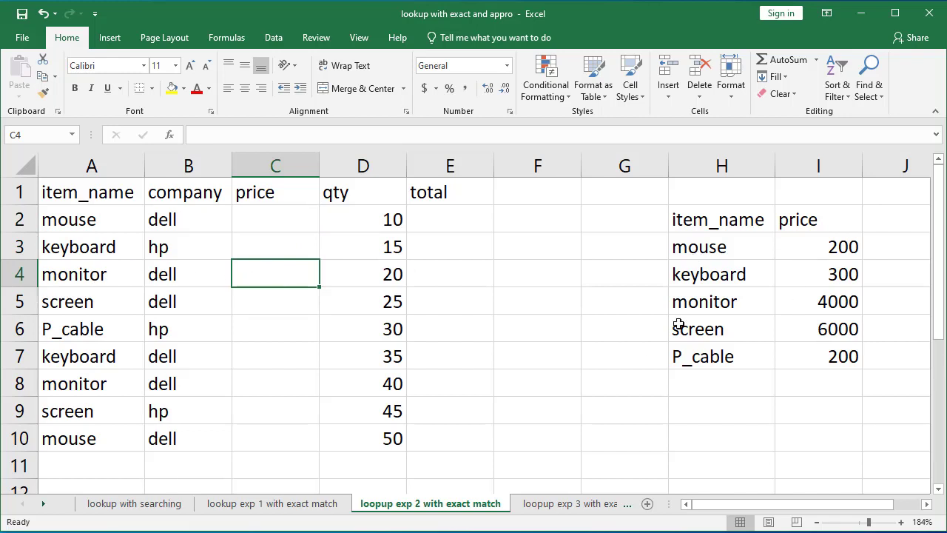
left_click(466, 219)
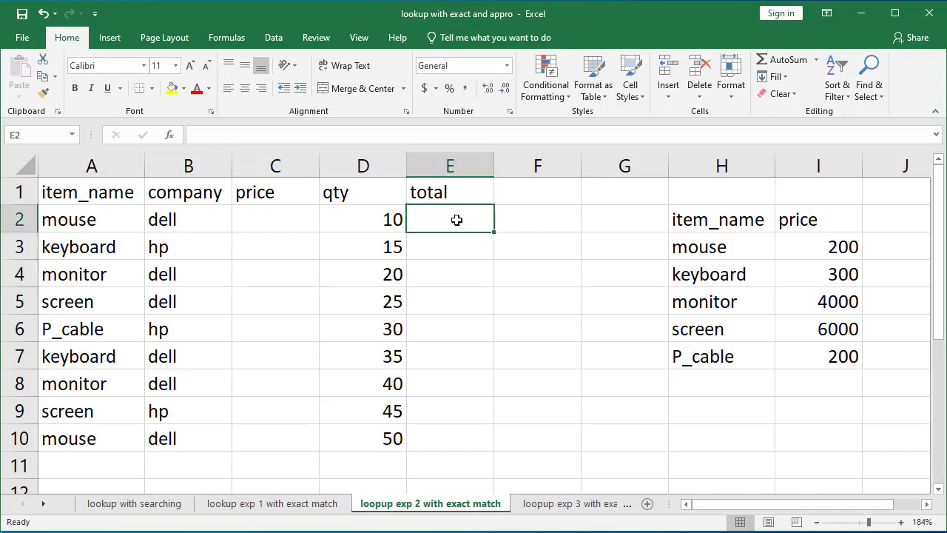
left_click(267, 219)
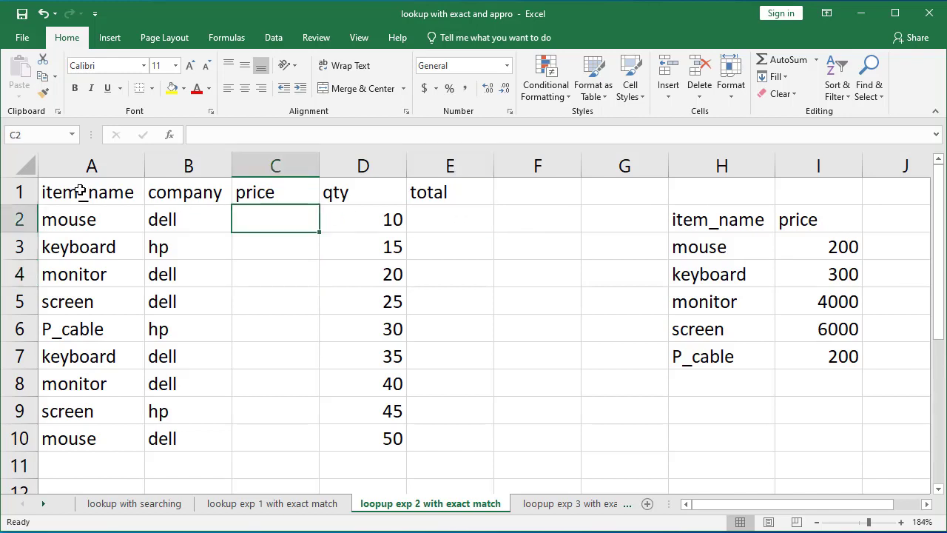
Step: Format the item range A1:E10 and the price range H2:I7 each as a table with headers
left_click_drag(76, 188, 443, 430)
key("ctrl+t")
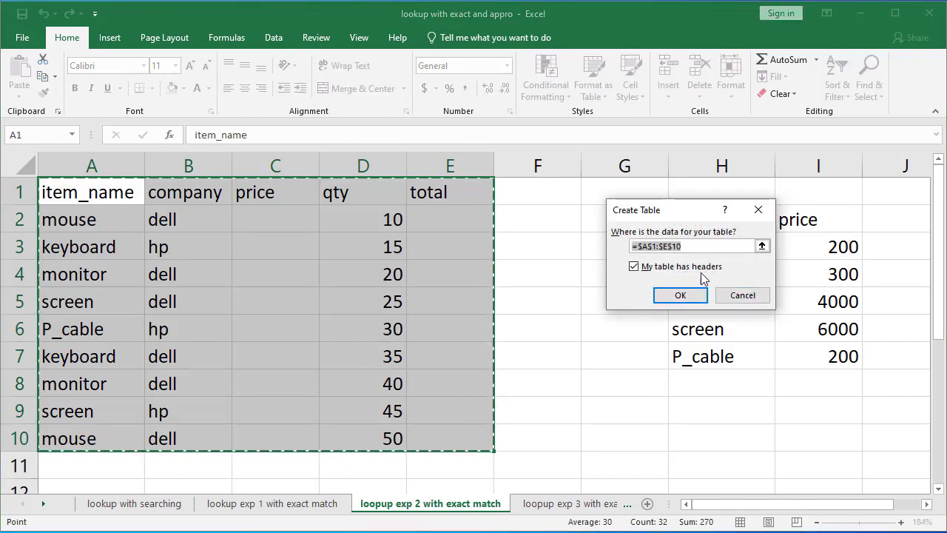
left_click(680, 295)
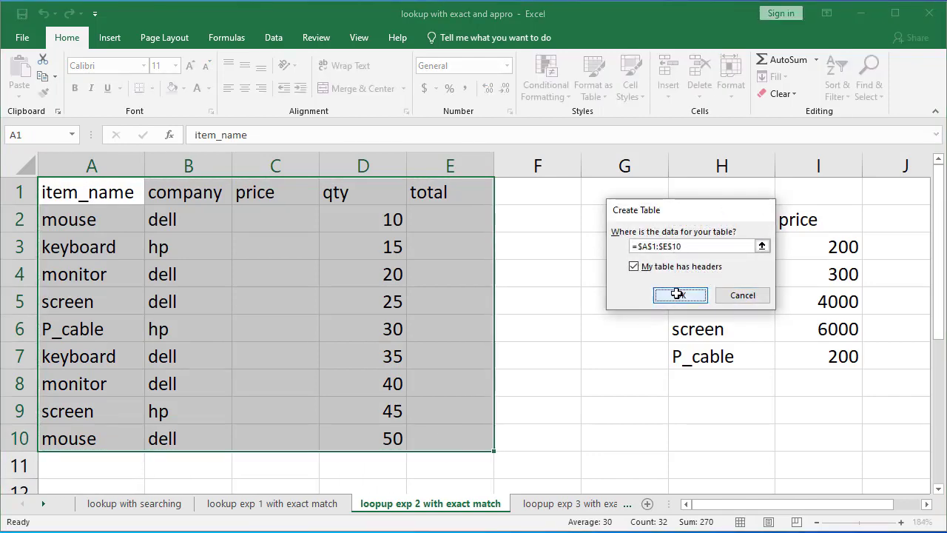
left_click_drag(695, 219, 820, 353)
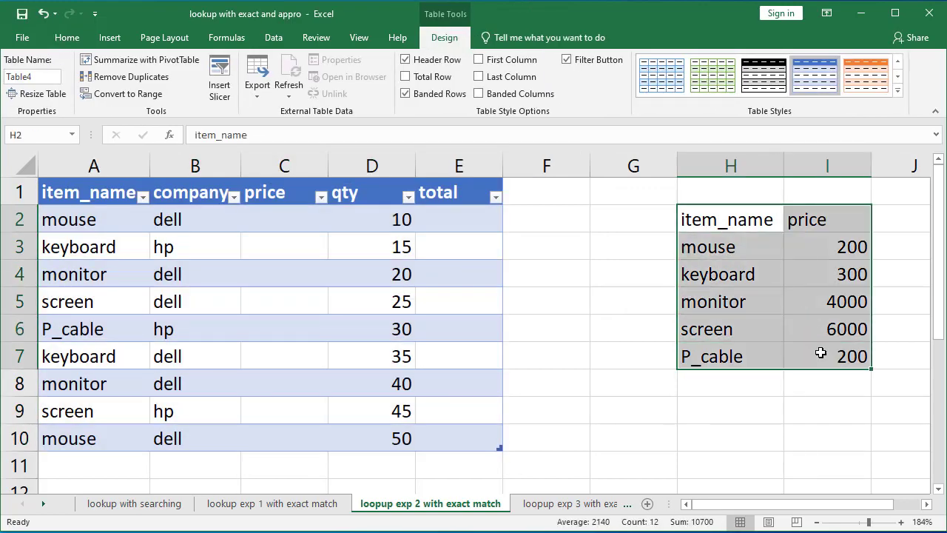
key("ctrl+t")
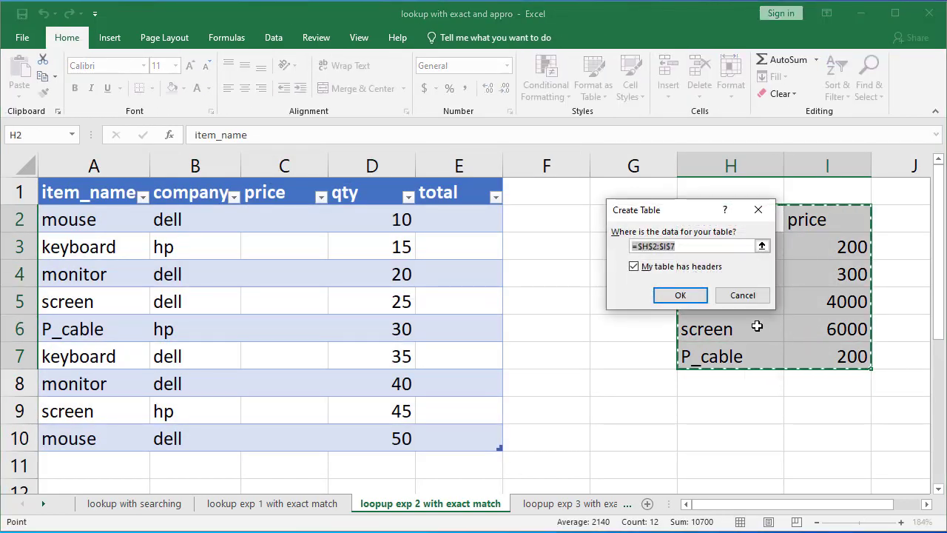
left_click(678, 295)
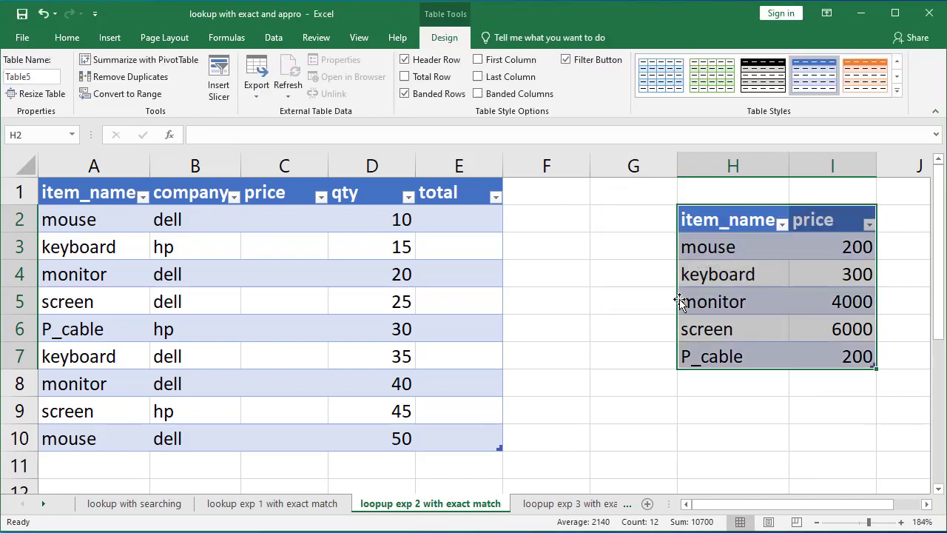
Step: Fill the price column with an exact-match VLOOKUP of each item_name in the price table, returning column 2
left_click(279, 222)
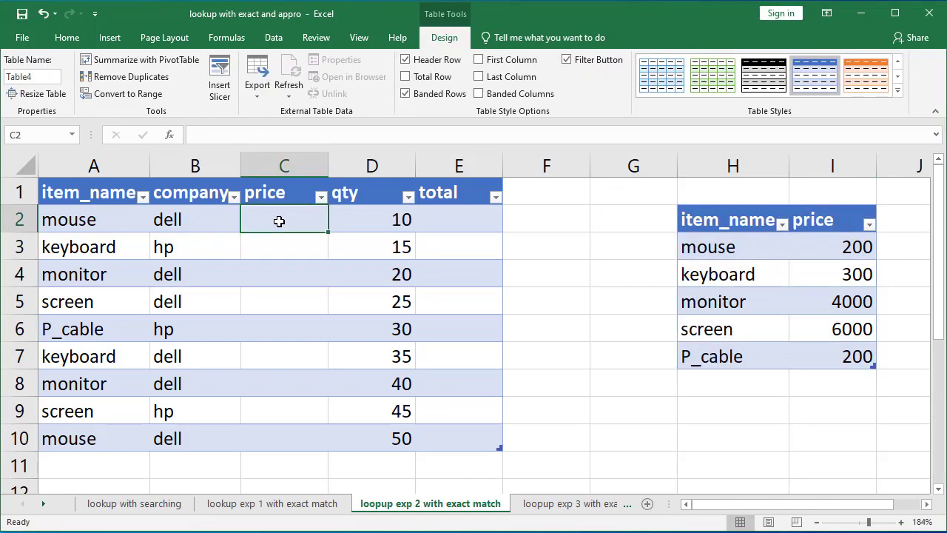
type("=vl")
key("Tab")
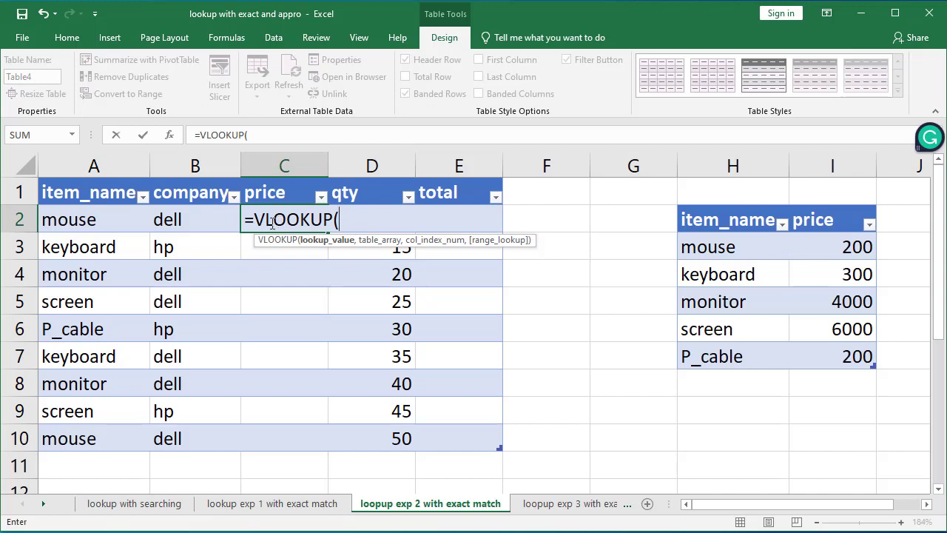
left_click(87, 220)
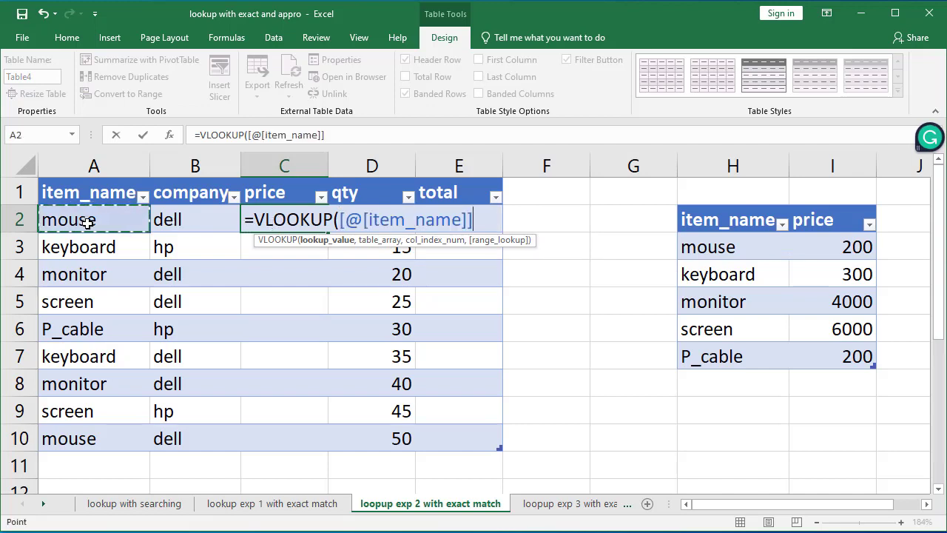
type(",")
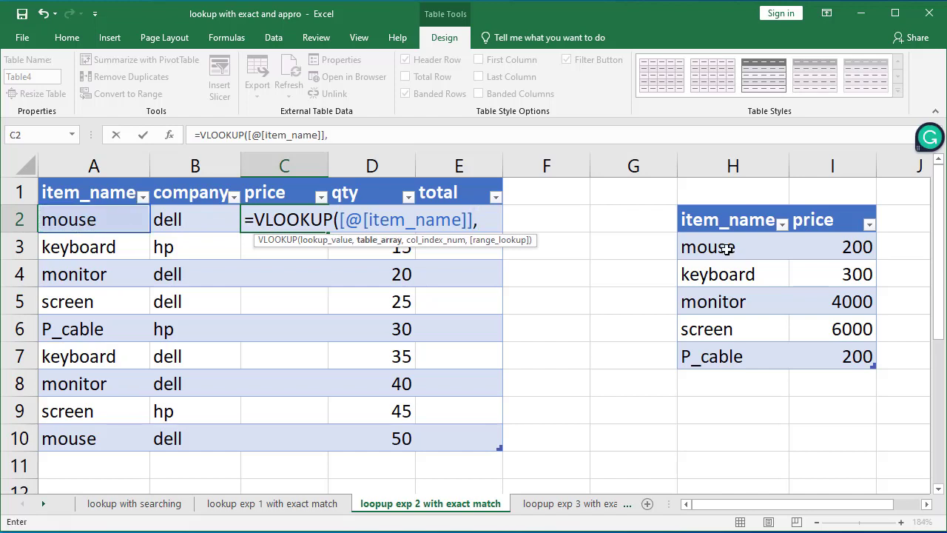
left_click_drag(695, 219, 798, 349)
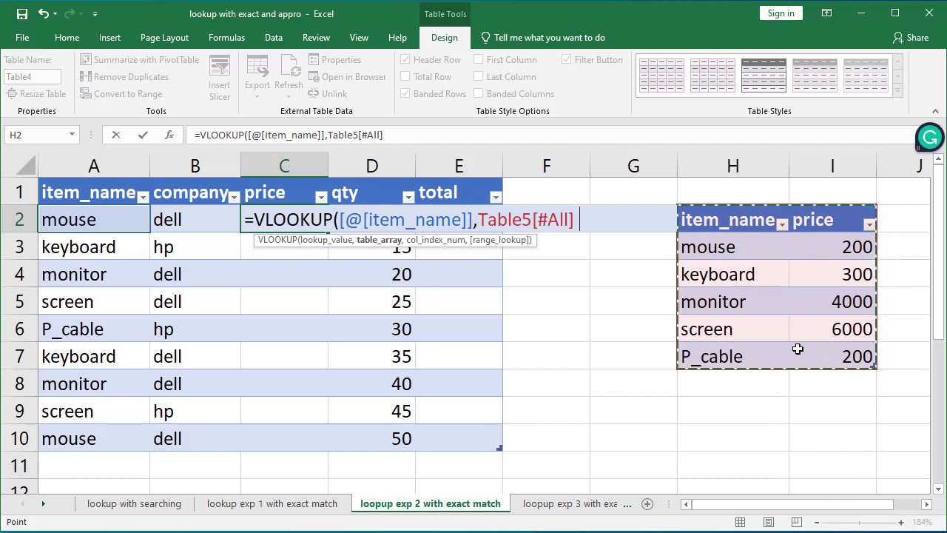
type(",")
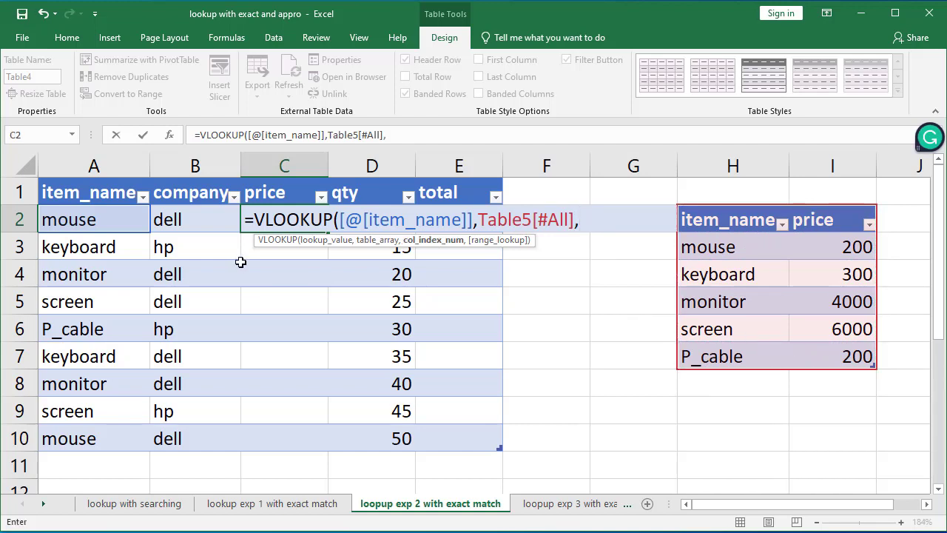
type("2,")
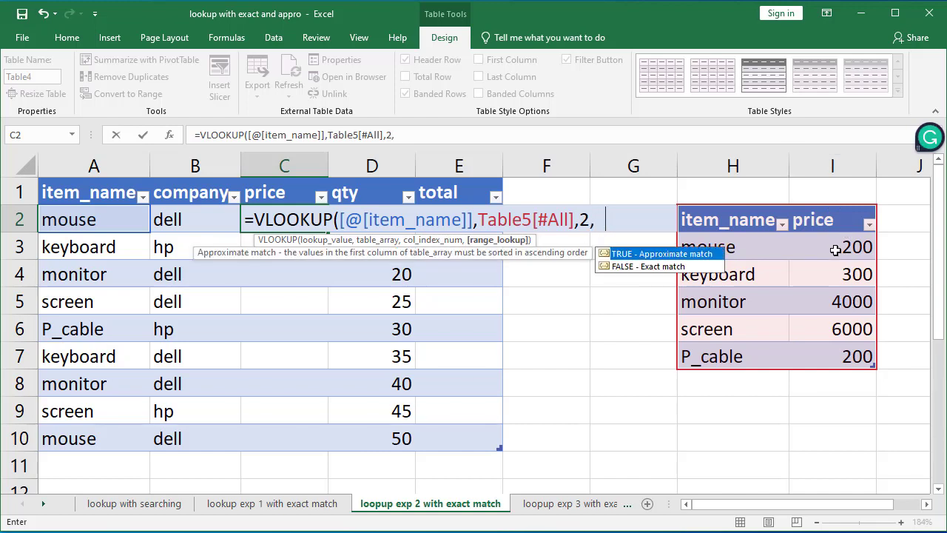
type("0")
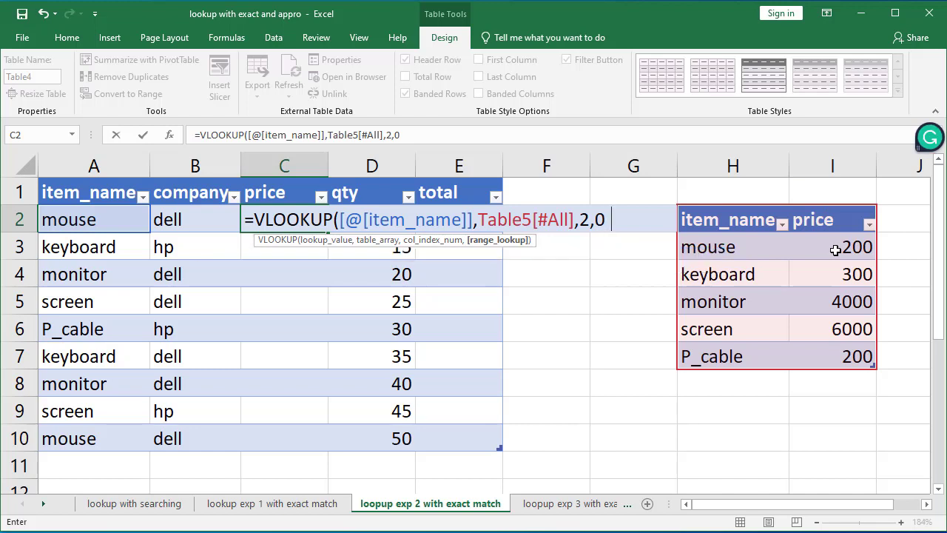
type(")")
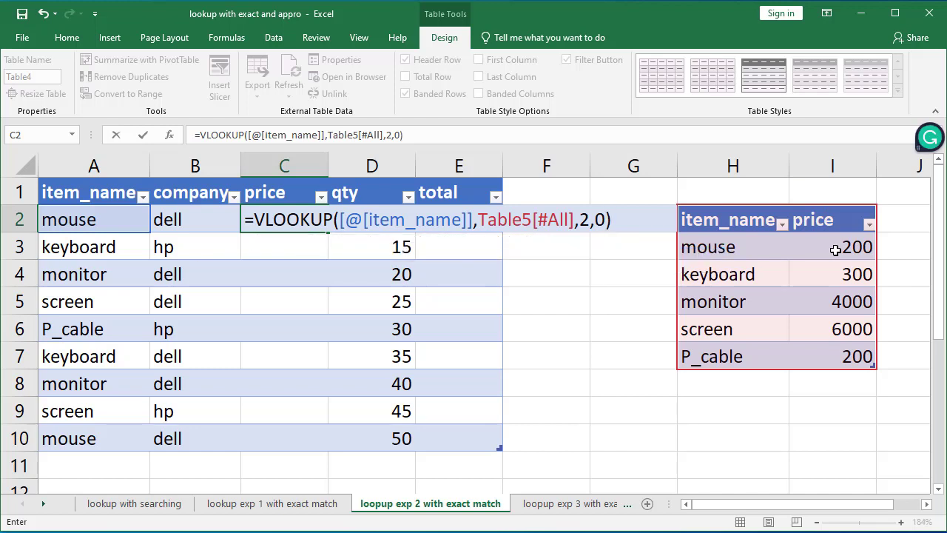
key("Return")
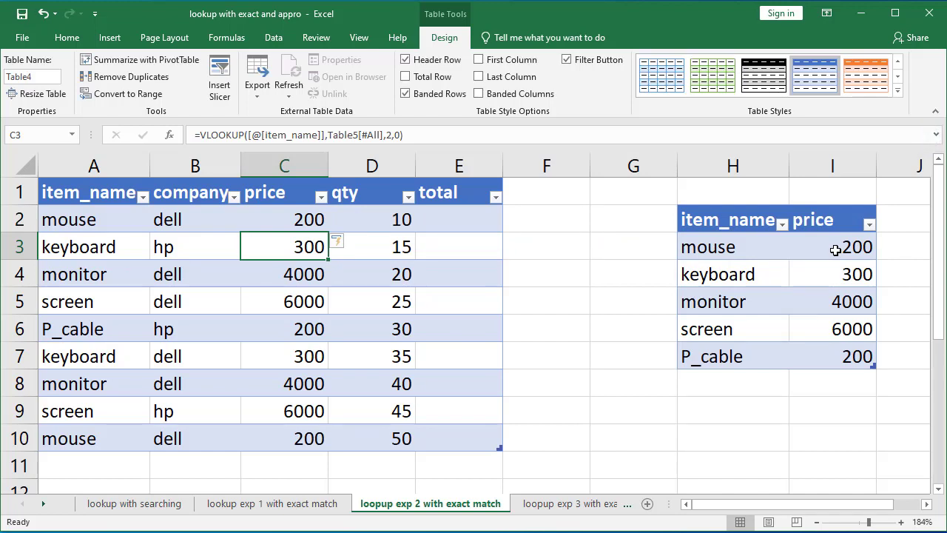
Step: Compare the looked-up prices with the item names and prices in the price table
left_click(63, 219)
left_click(285, 211)
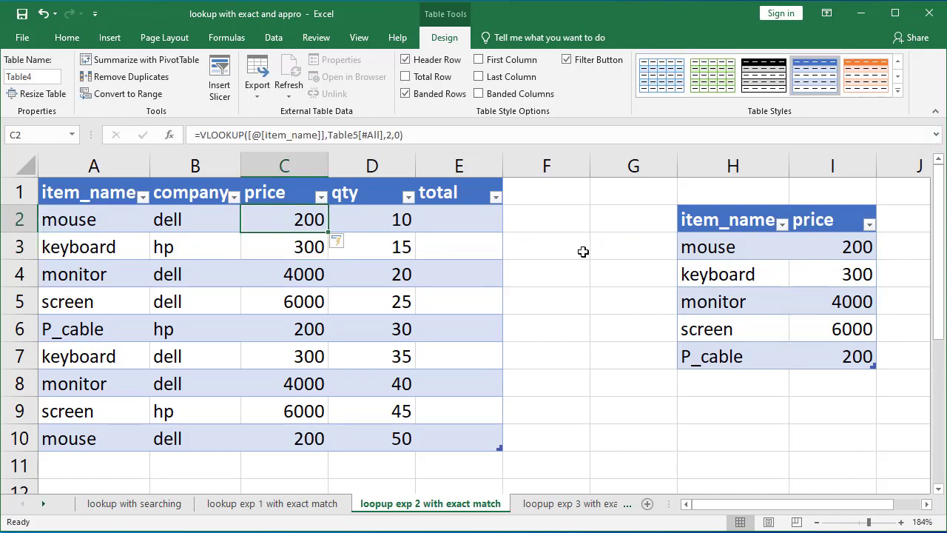
left_click(830, 238)
left_click(87, 253)
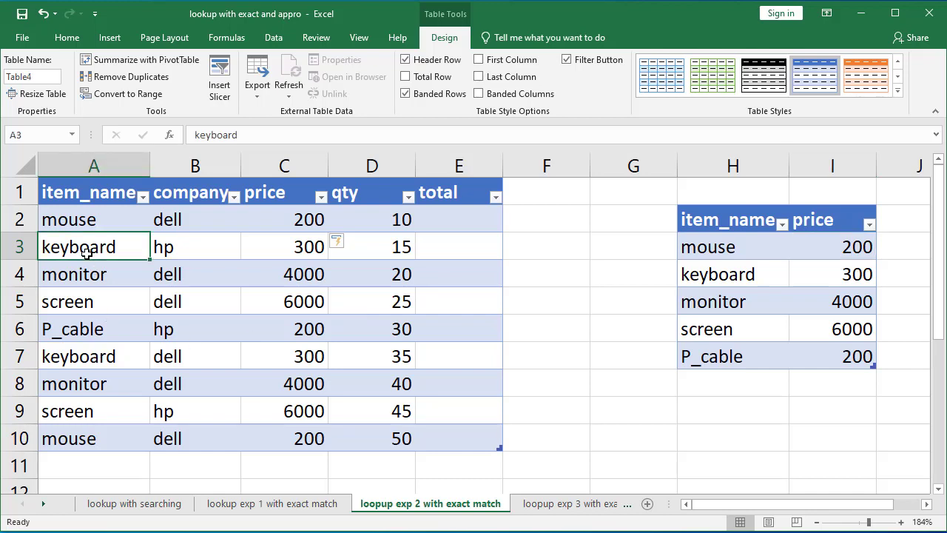
left_click(279, 235)
left_click(804, 285)
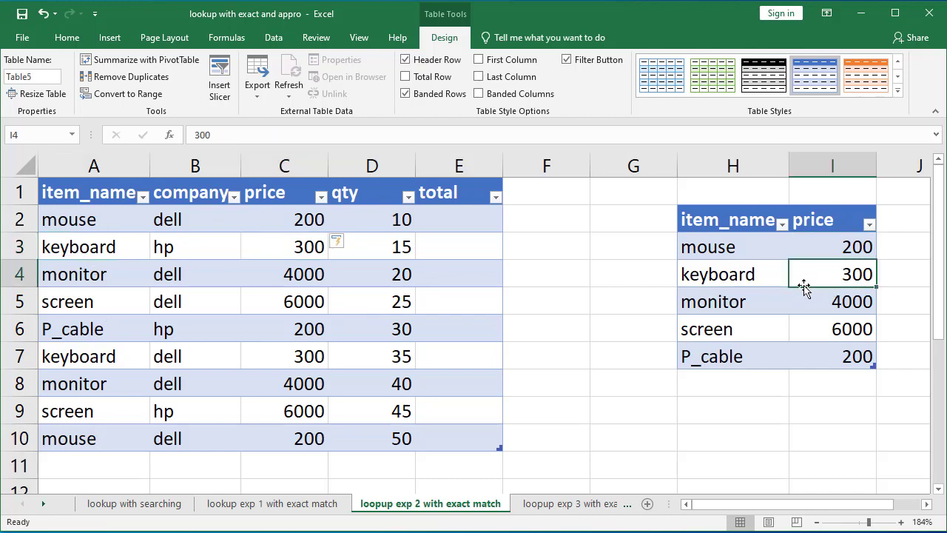
left_click(74, 412)
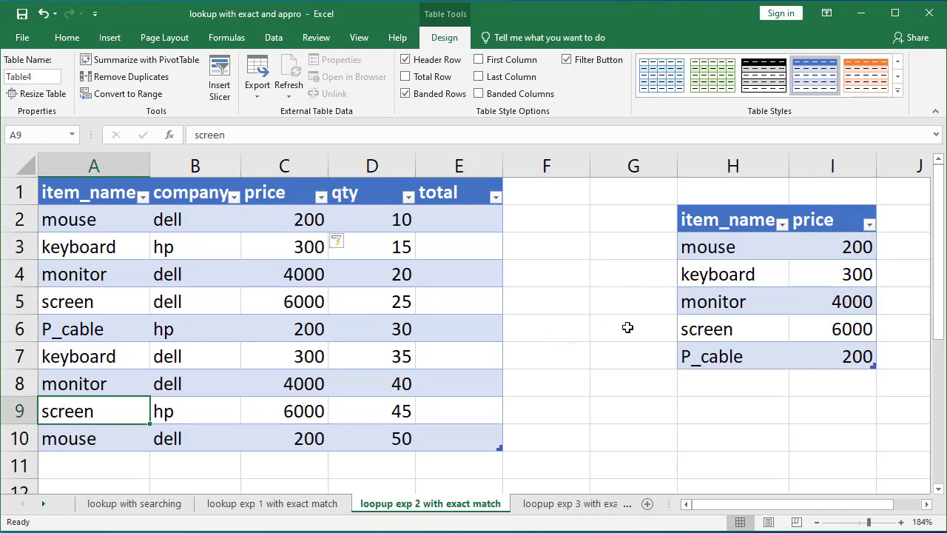
left_click(717, 330)
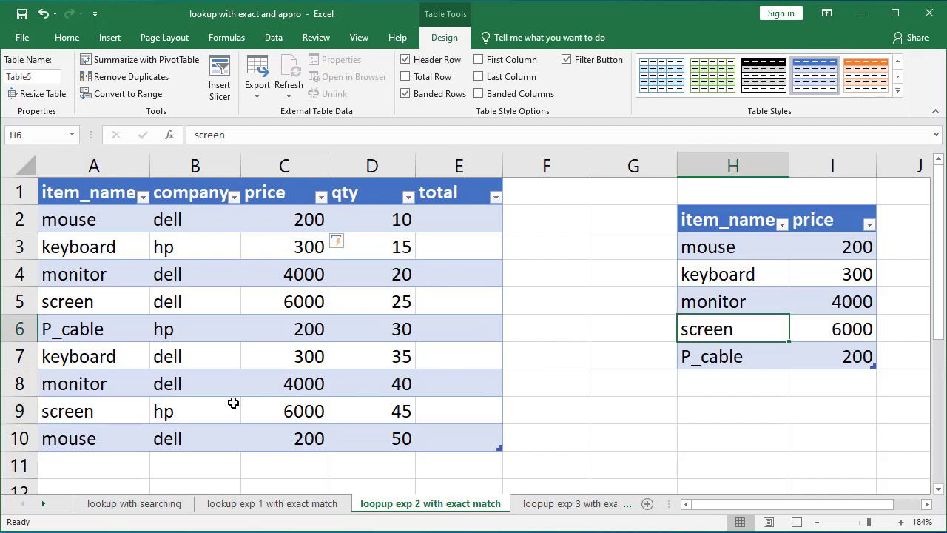
left_click(293, 415)
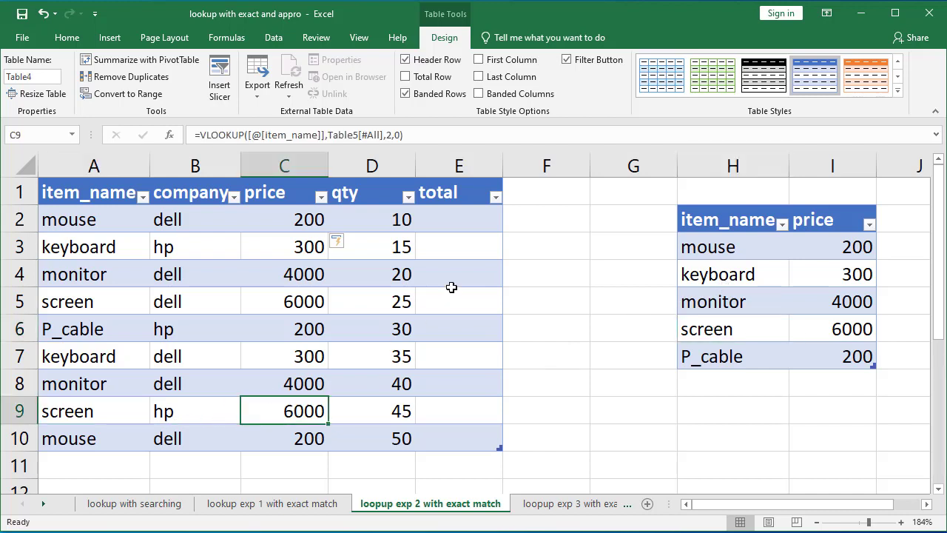
left_click(460, 212)
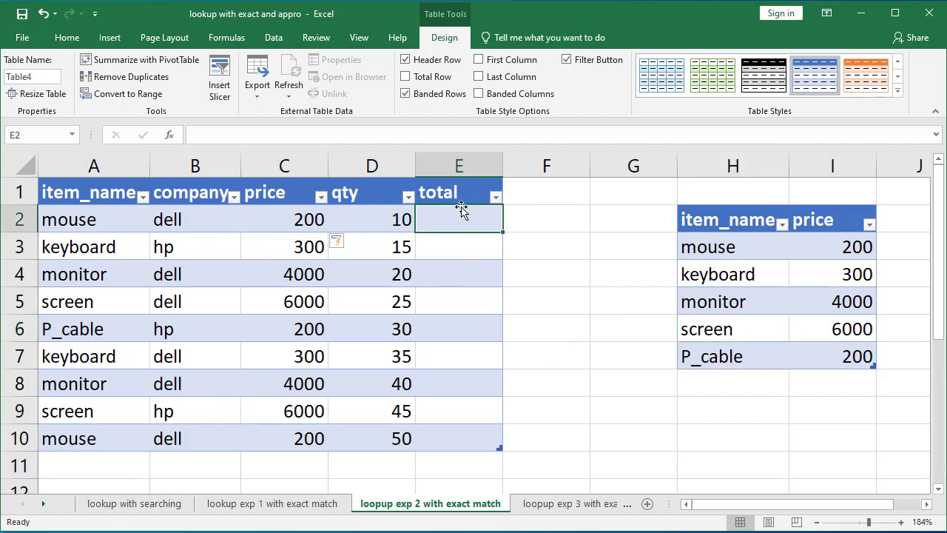
left_click(302, 217)
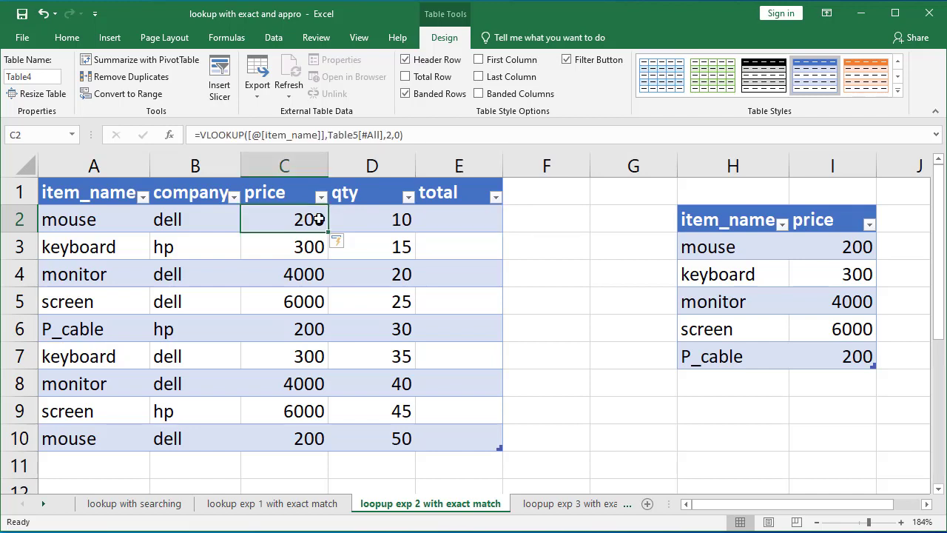
left_click(385, 220)
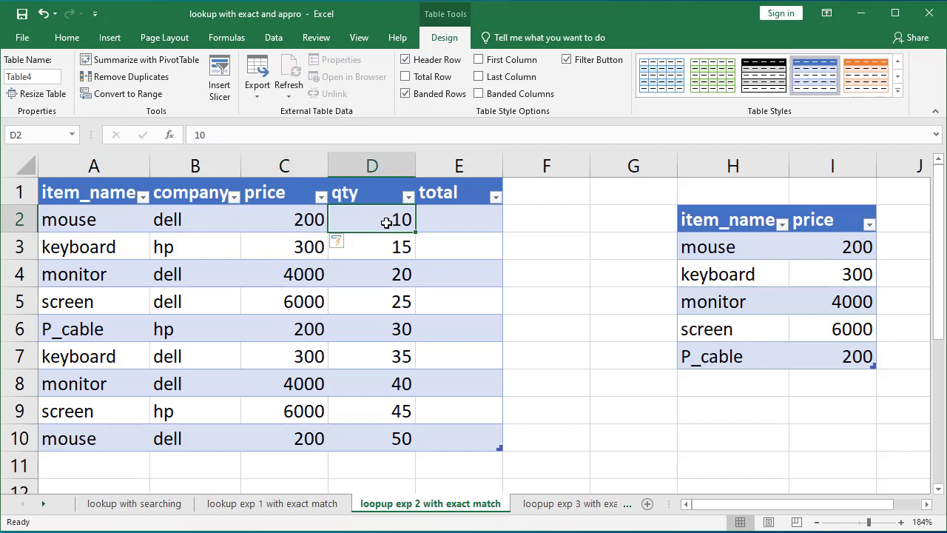
Step: Fill the total column with a formula multiplying each row's price by its qty
left_click(464, 220)
type("=")
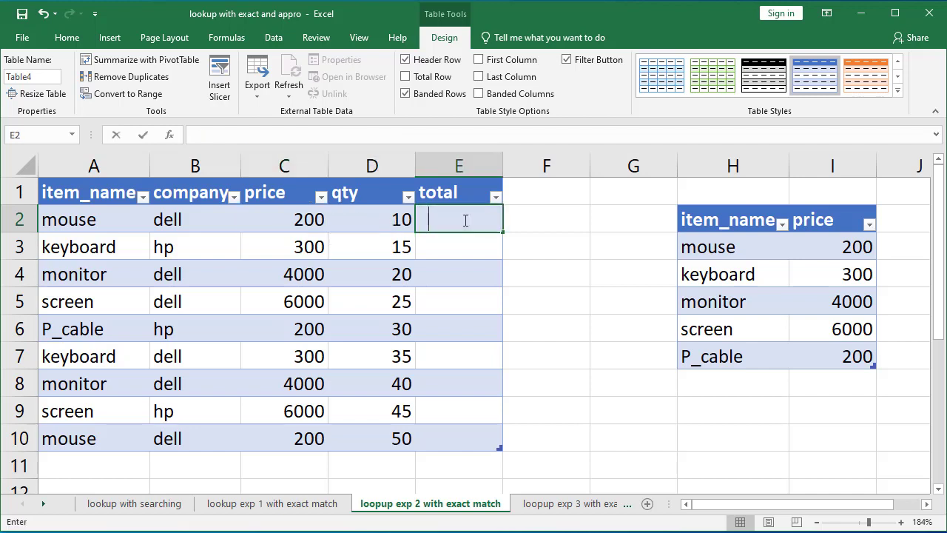
left_click(316, 220)
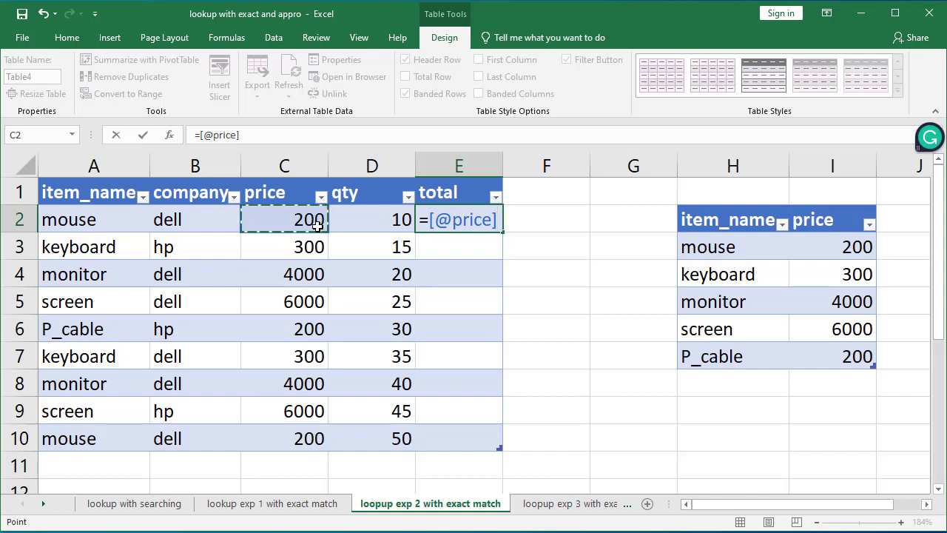
type("*")
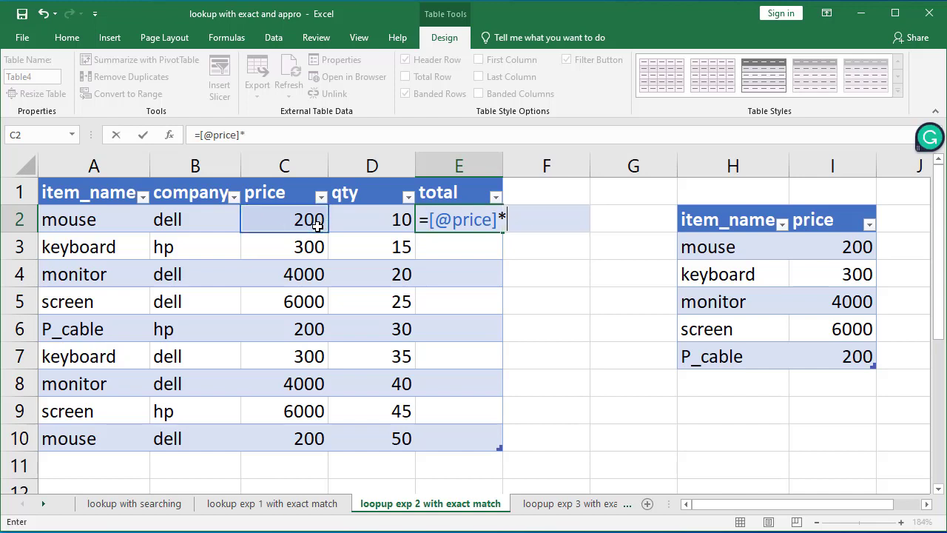
left_click(369, 220)
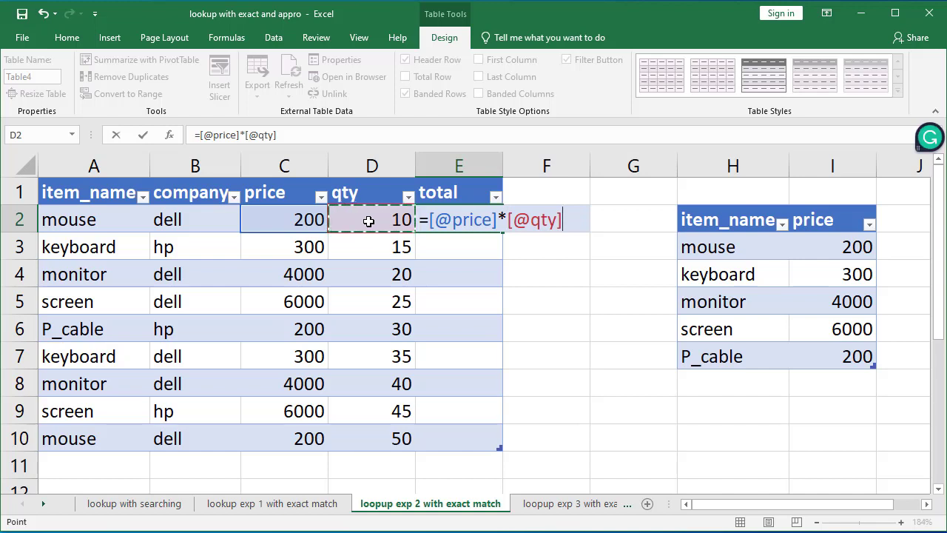
key("Return")
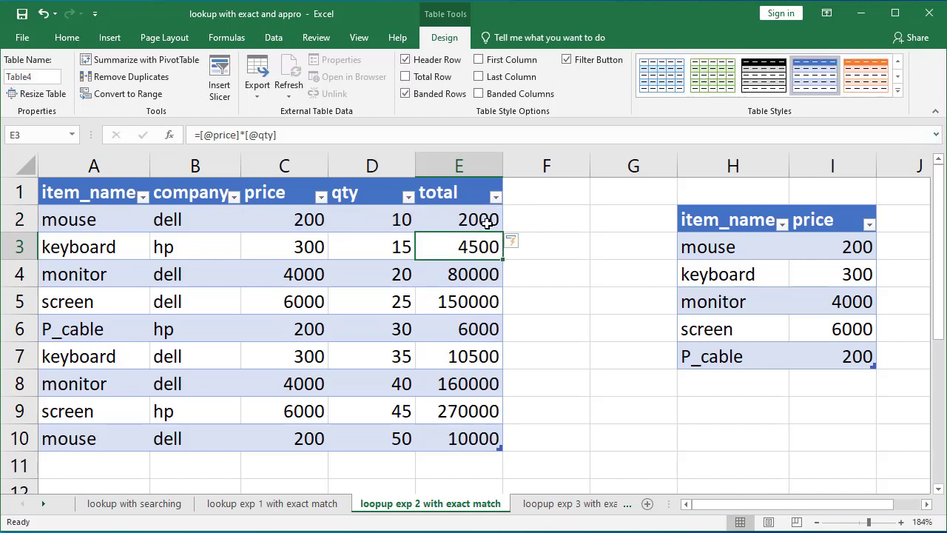
Step: Add a new table row for item screen, company dell, with qty 15
left_click(473, 436)
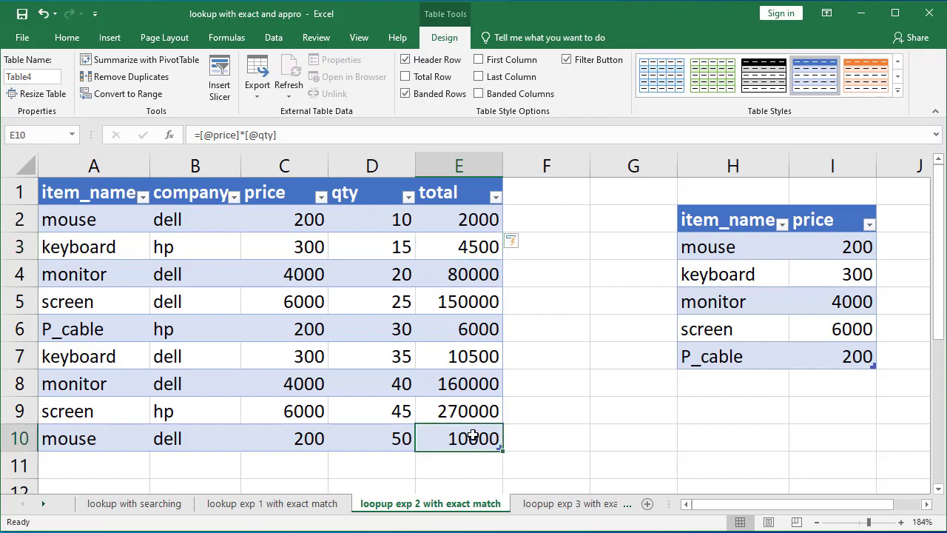
key("Tab")
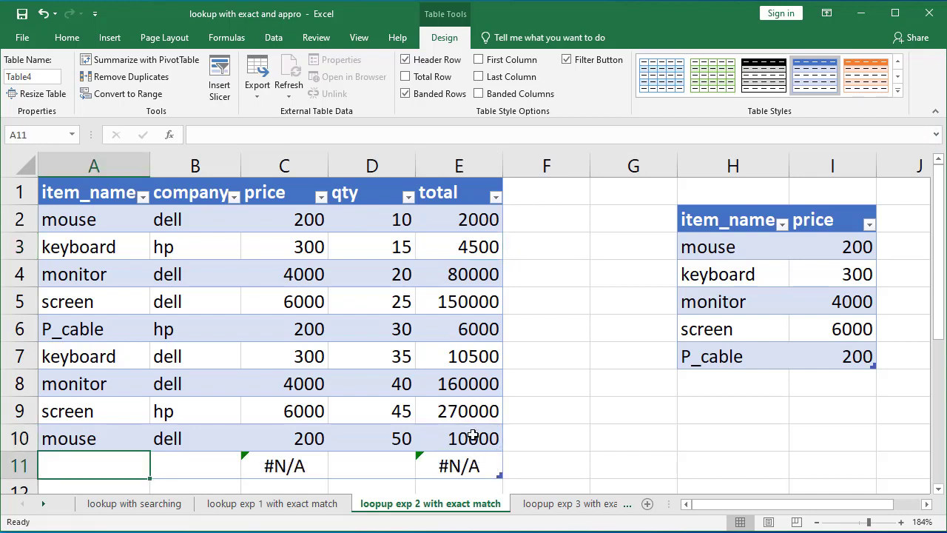
type("screen")
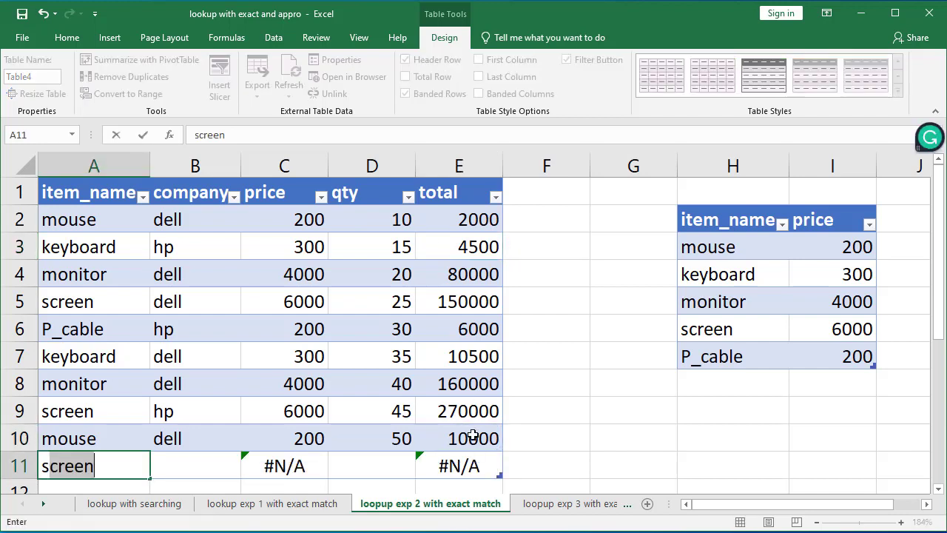
key("Tab")
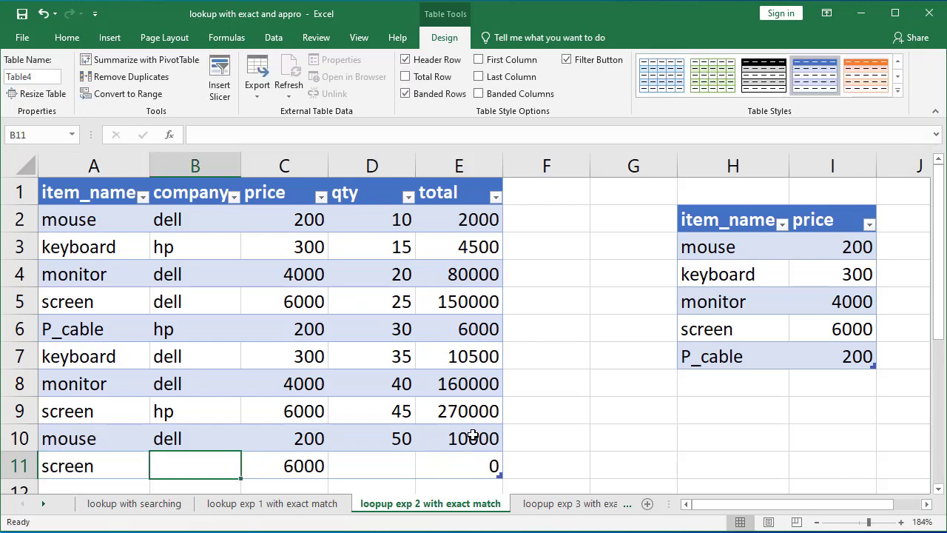
type("dell")
key("Tab")
key("Tab")
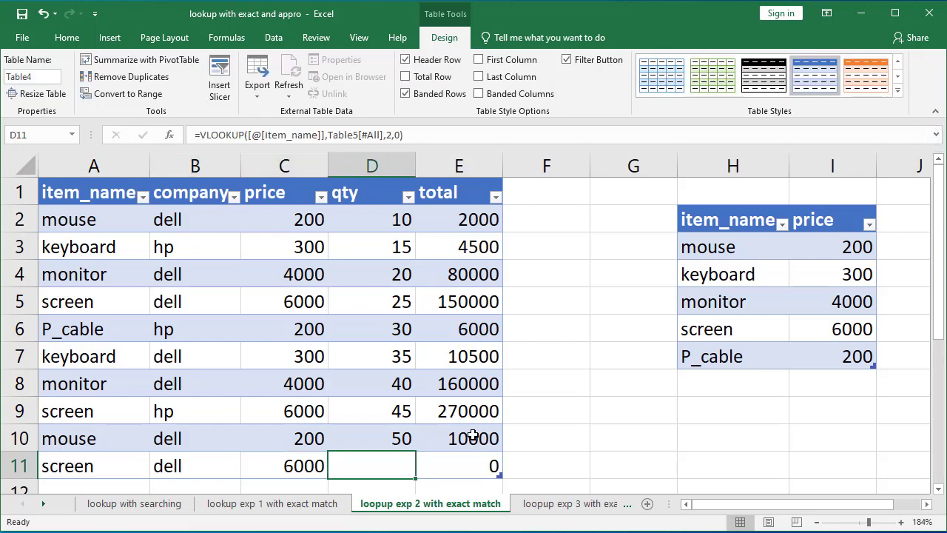
type("10")
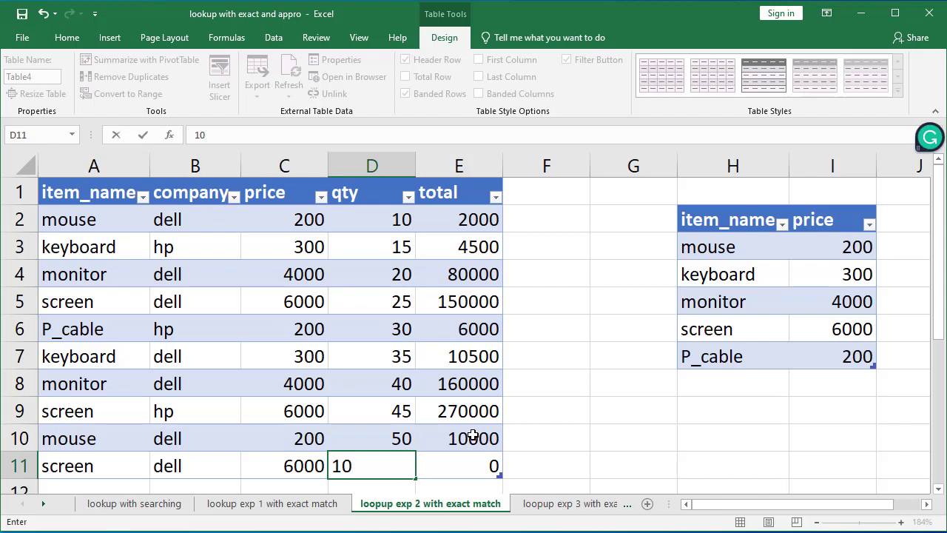
key("BackSpace")
type("5")
key("Tab")
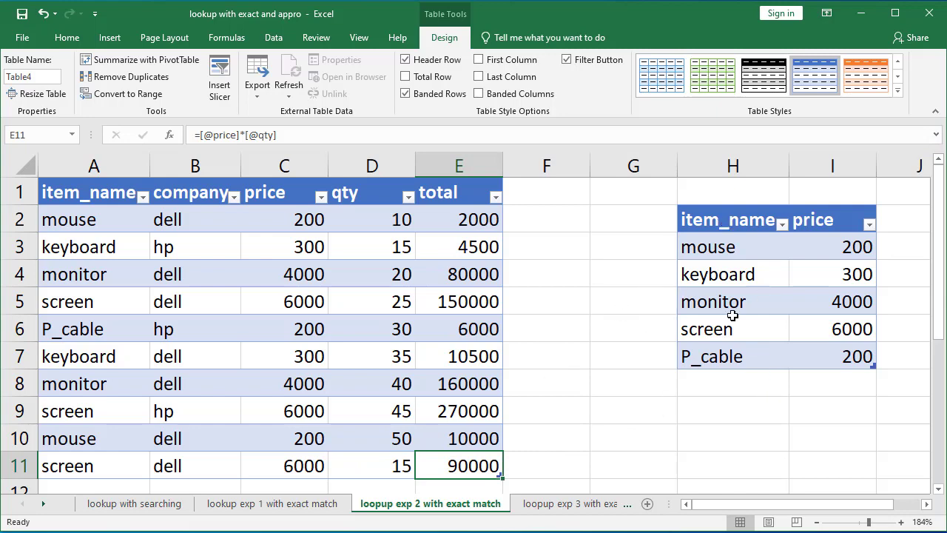
Step: Open the loopup exp 3 with exact match sheet and examine the patient names and test names
left_click(583, 505)
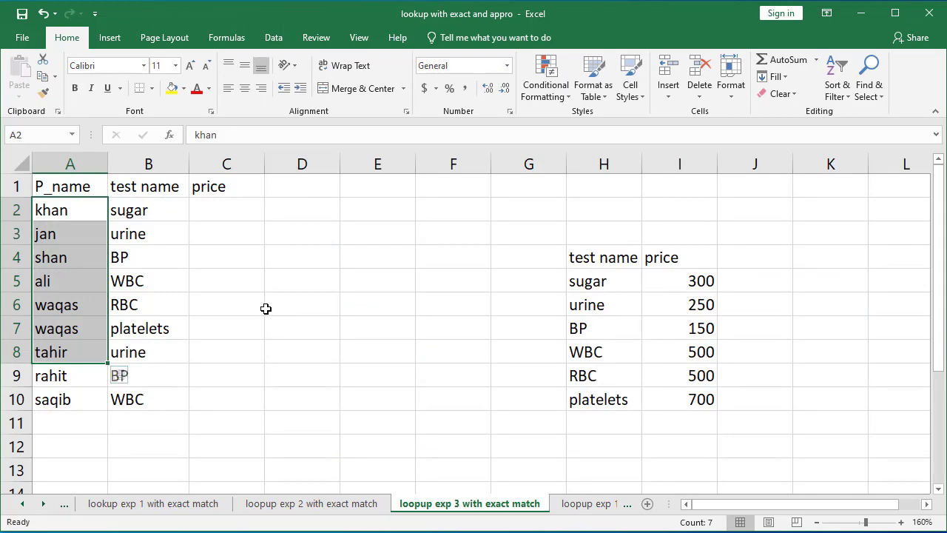
left_click(88, 189)
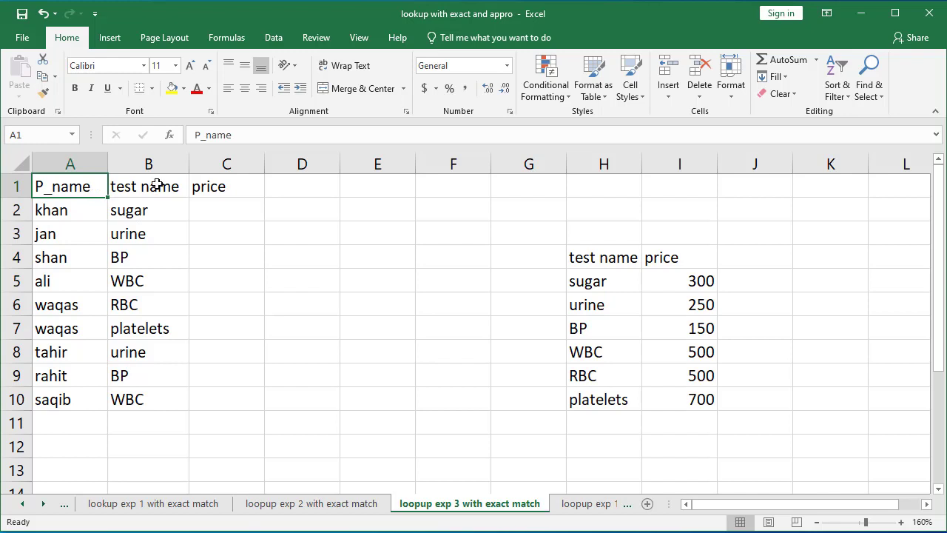
left_click_drag(76, 183, 63, 400)
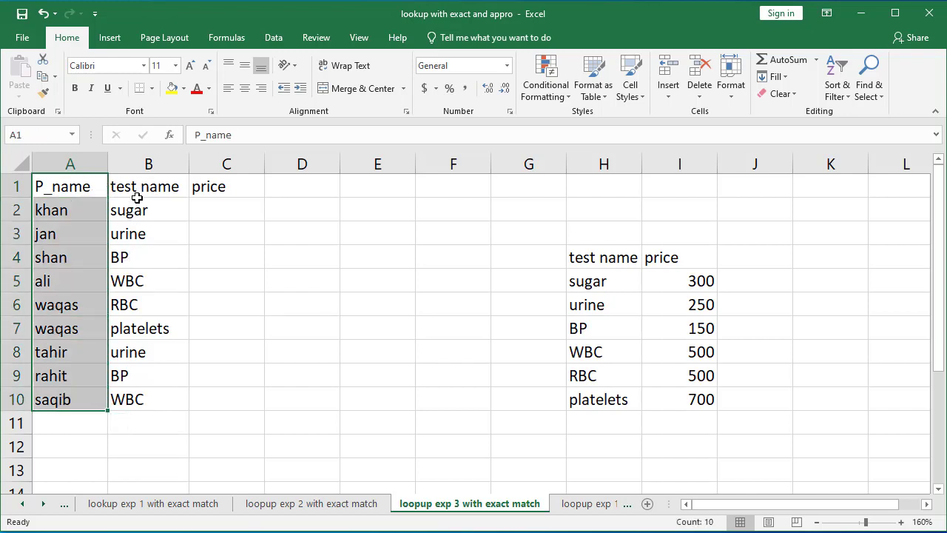
left_click_drag(142, 188, 148, 377)
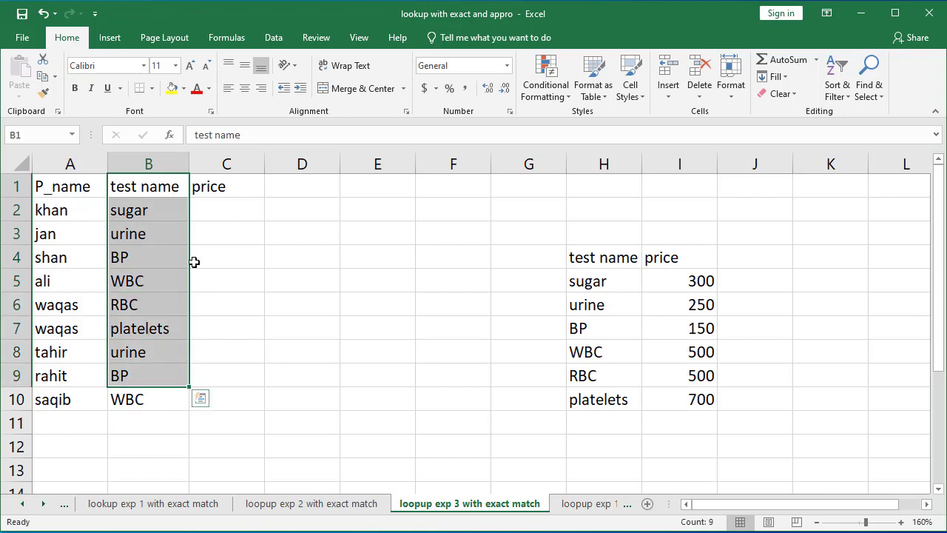
Step: Examine the test names and prices in the price lookup table beside the patient list
left_click(213, 201)
left_click(211, 187)
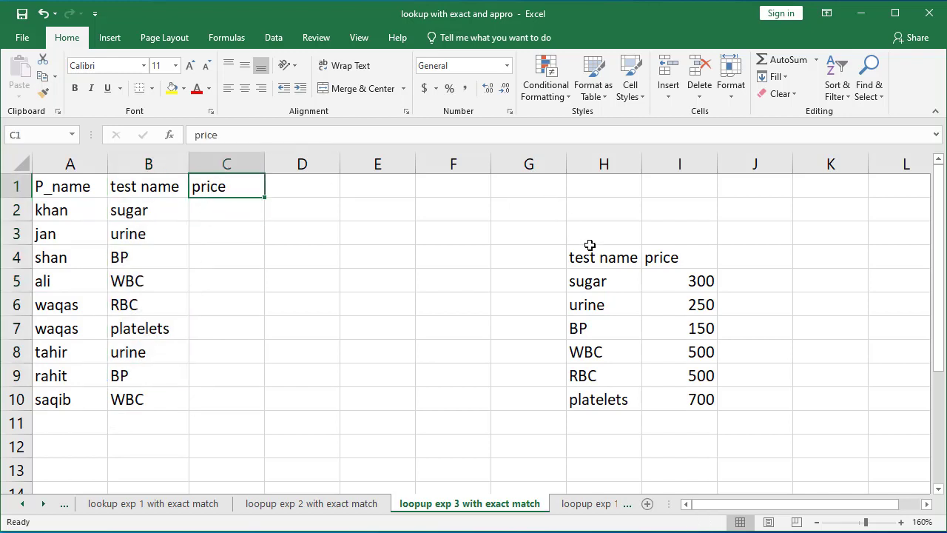
left_click_drag(589, 258, 676, 395)
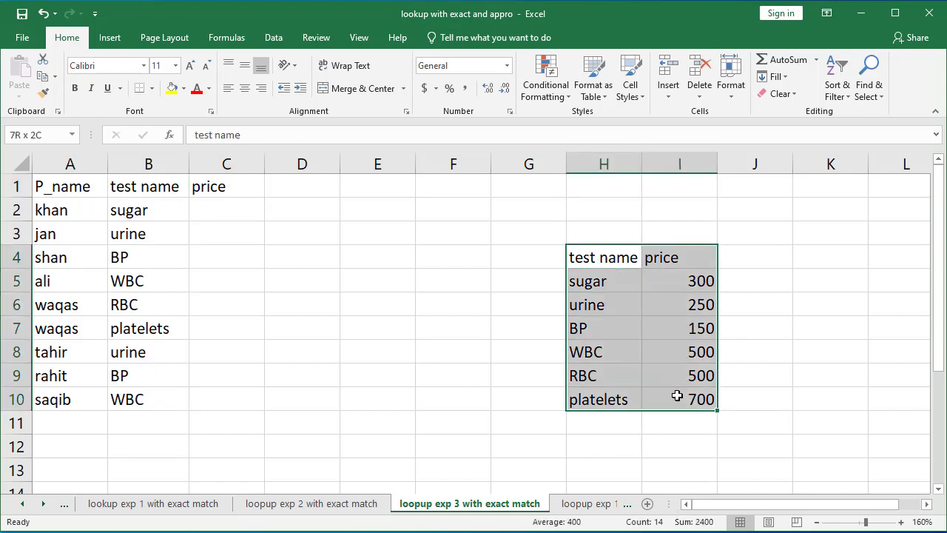
left_click(605, 289)
left_click(698, 285)
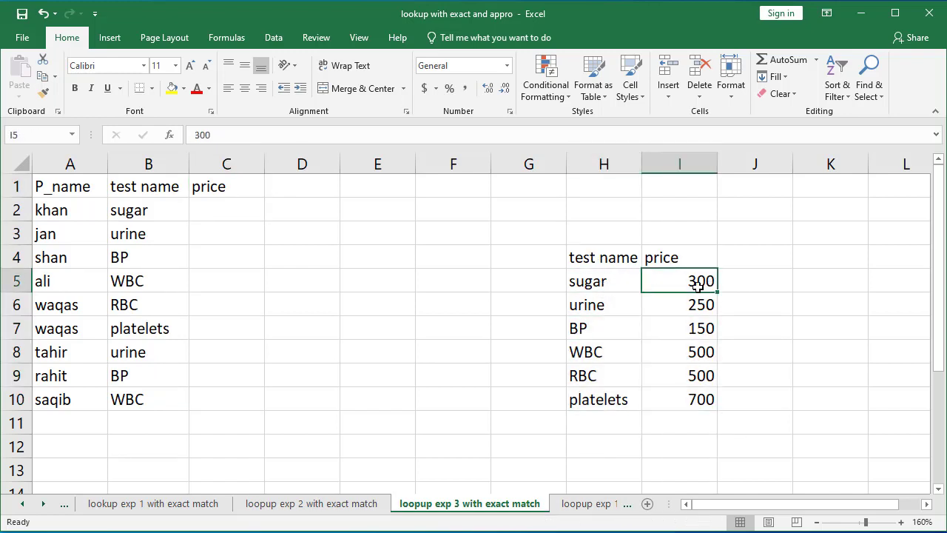
left_click(615, 304)
left_click(675, 309)
left_click(593, 329)
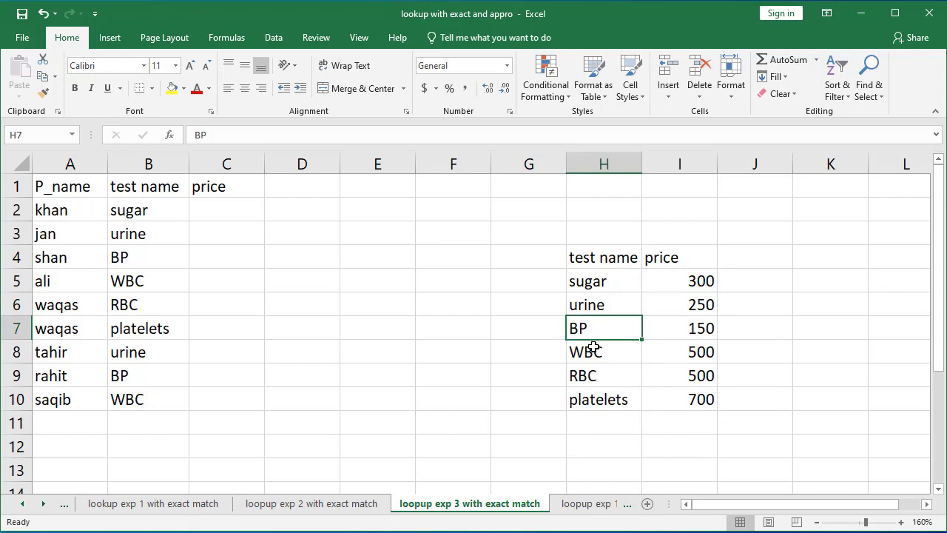
left_click(594, 353)
left_click(696, 355)
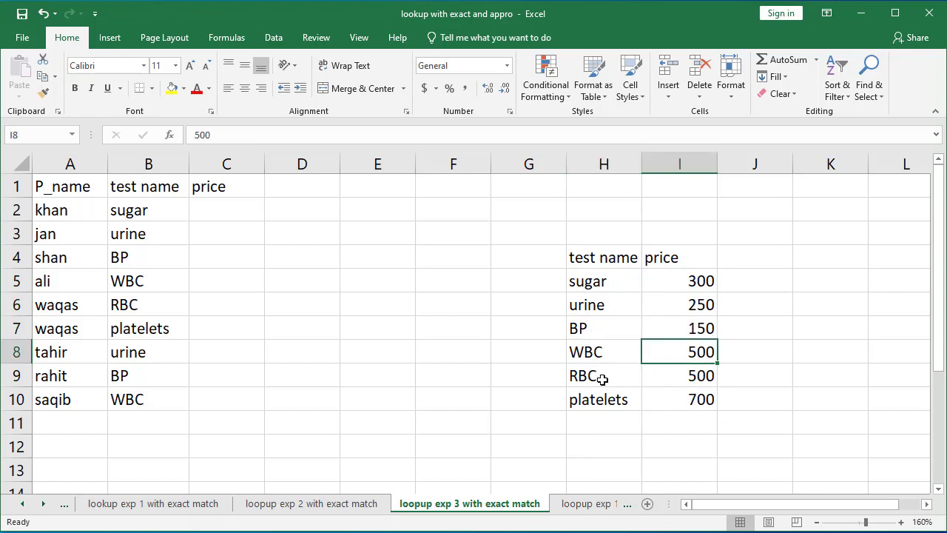
left_click(603, 377)
left_click(614, 397)
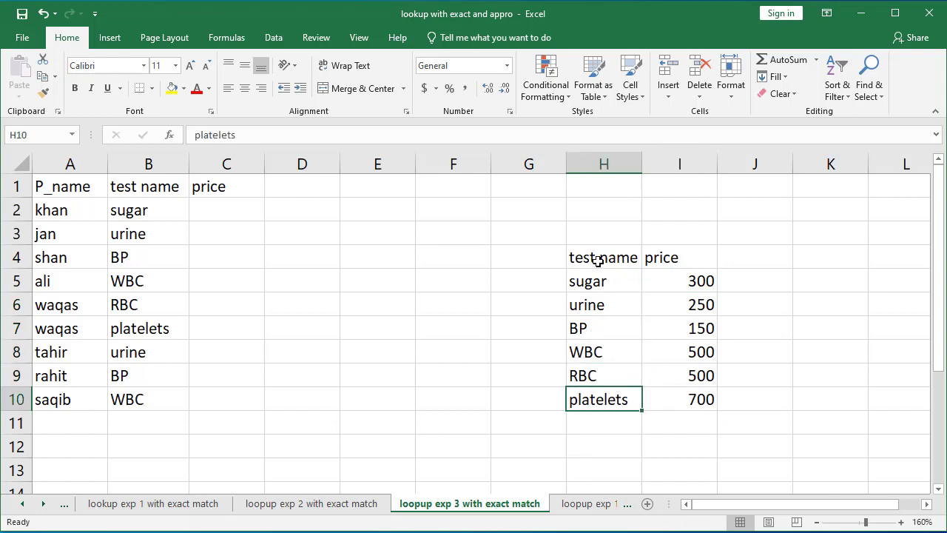
Step: Convert the test name and price range H4:I10 into a table with headers
left_click_drag(598, 260, 685, 398)
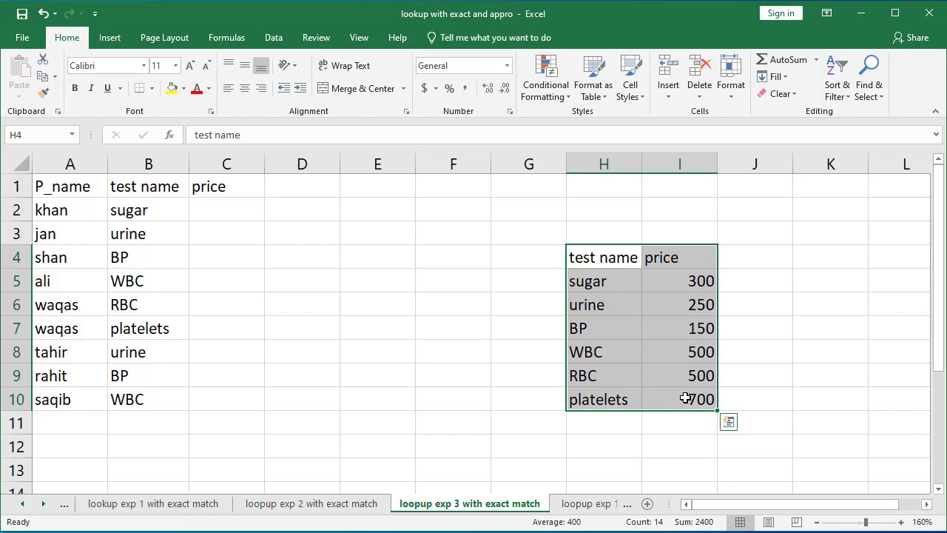
key("ctrl+t")
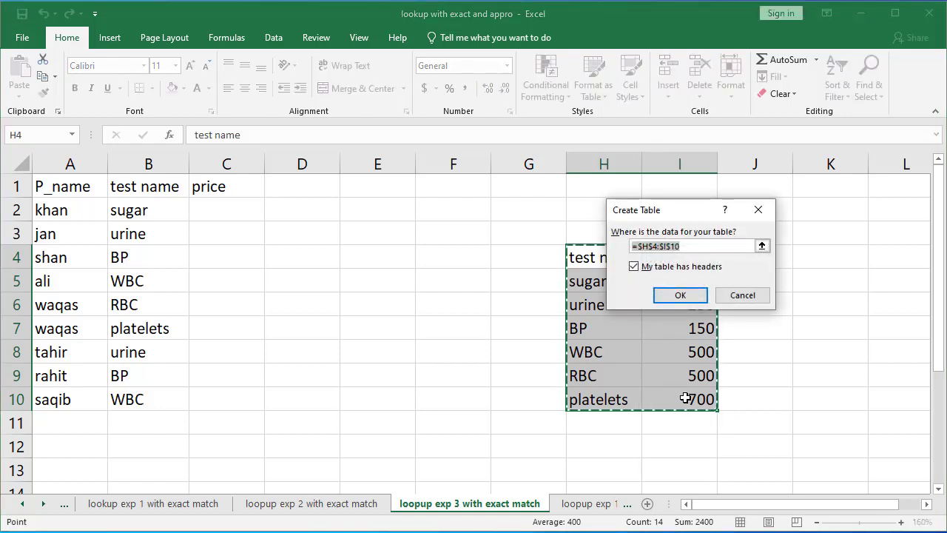
key("Return")
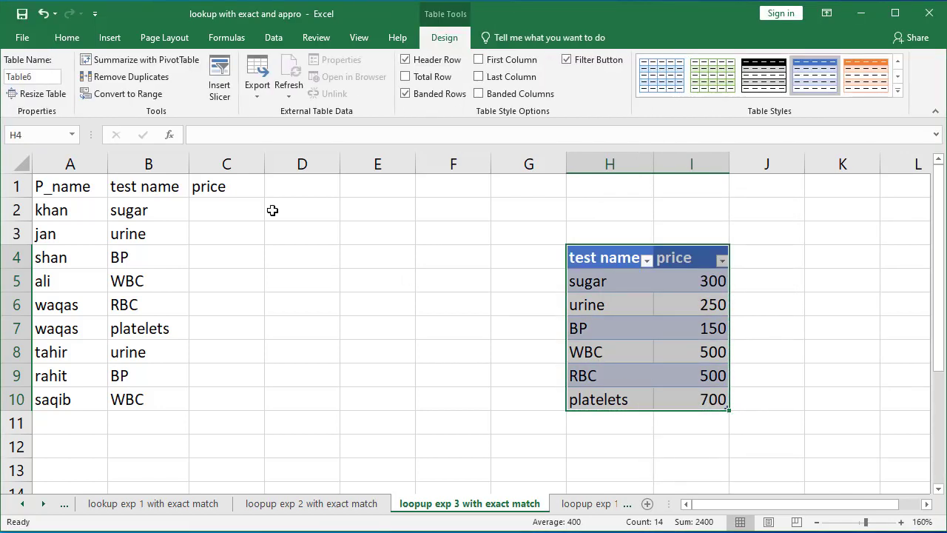
Step: Convert the patient range A1:C10 into a table, marking that it has headers
left_click_drag(38, 185, 212, 400)
key("ctrl+t")
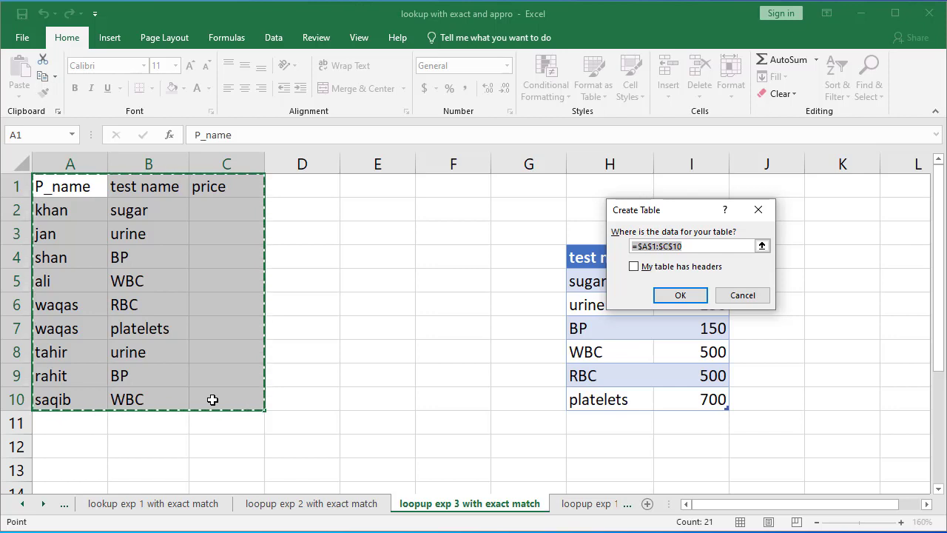
left_click(648, 271)
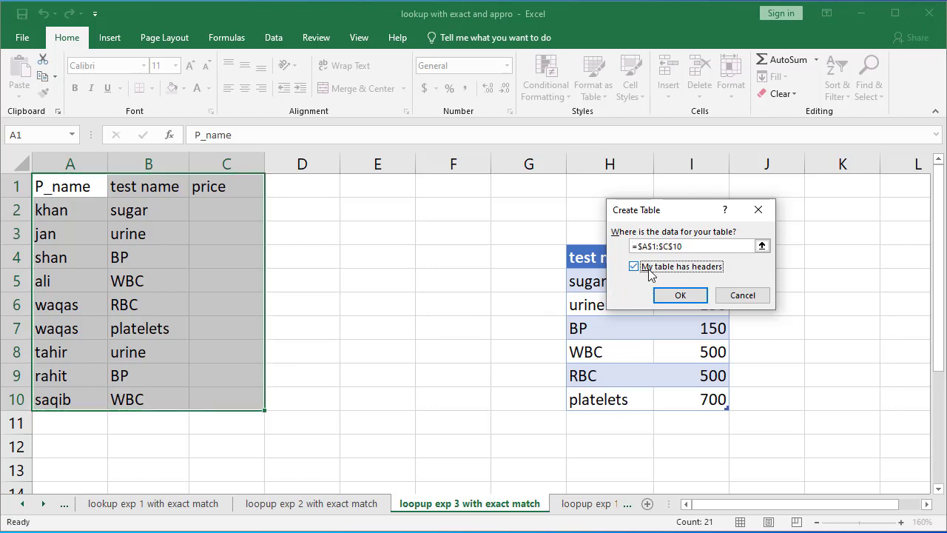
key("Return")
Step: Fill the price column with =VLOOKUP([@[test name]],Table6[#All],2,0) looking up each row's test name exactly
left_click(231, 209)
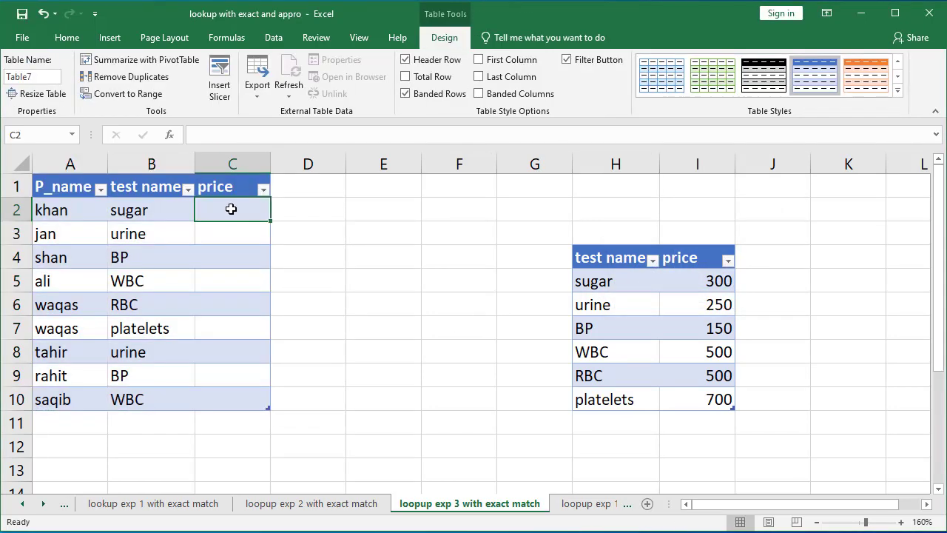
type("=vlo")
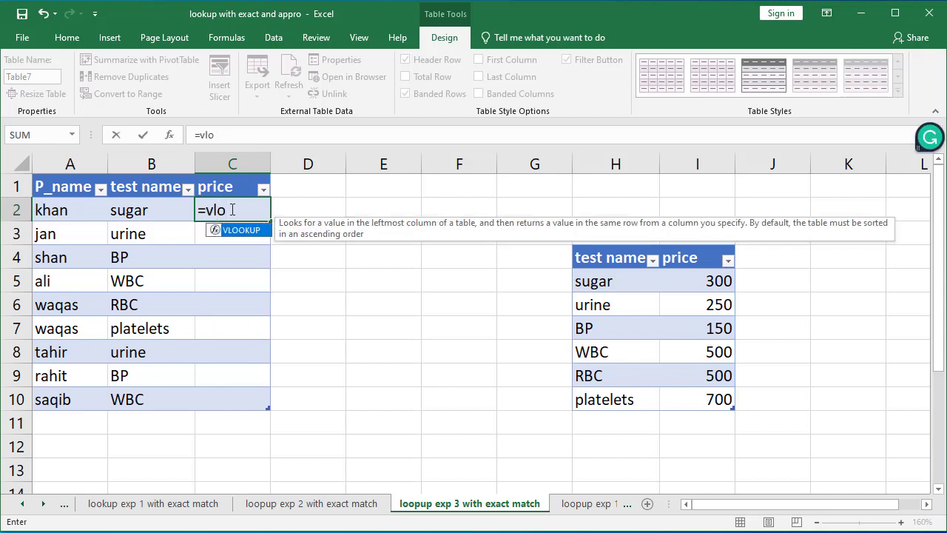
key("Tab")
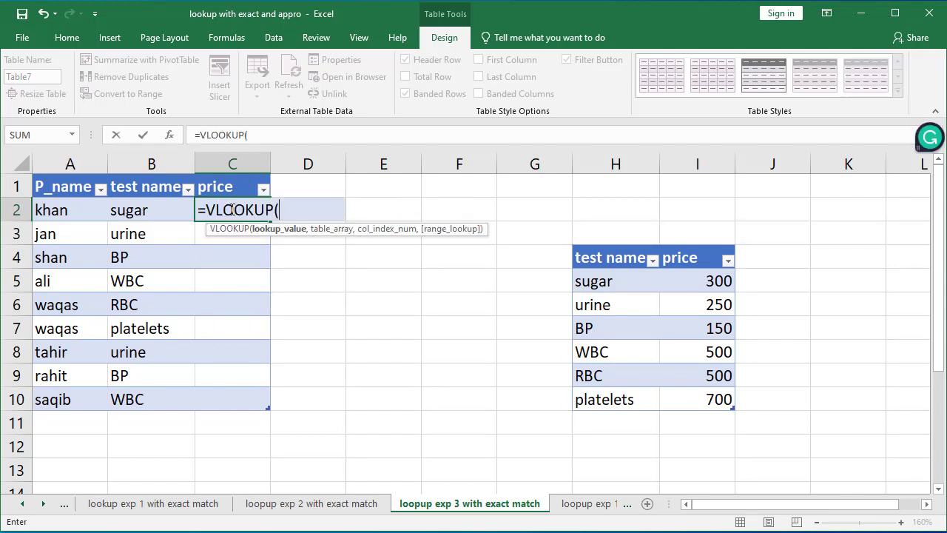
left_click(144, 211)
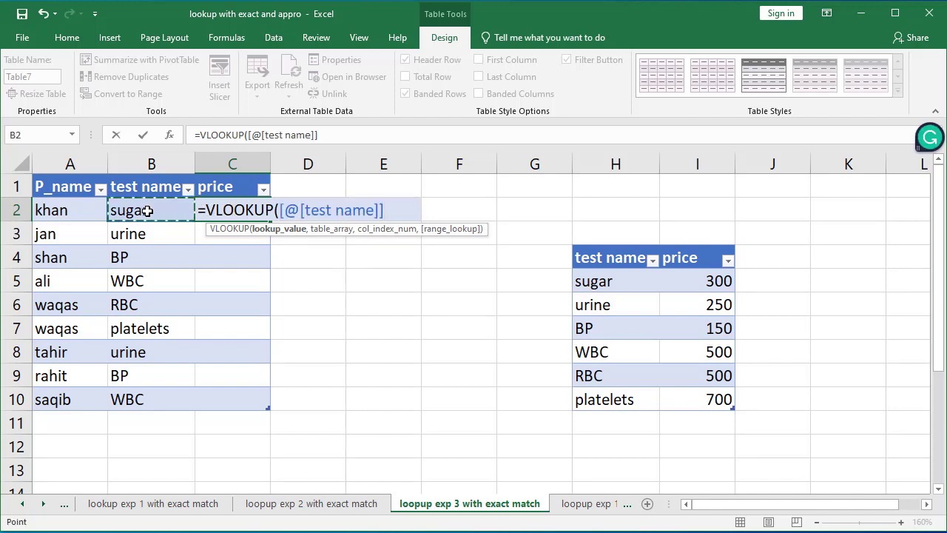
type(",")
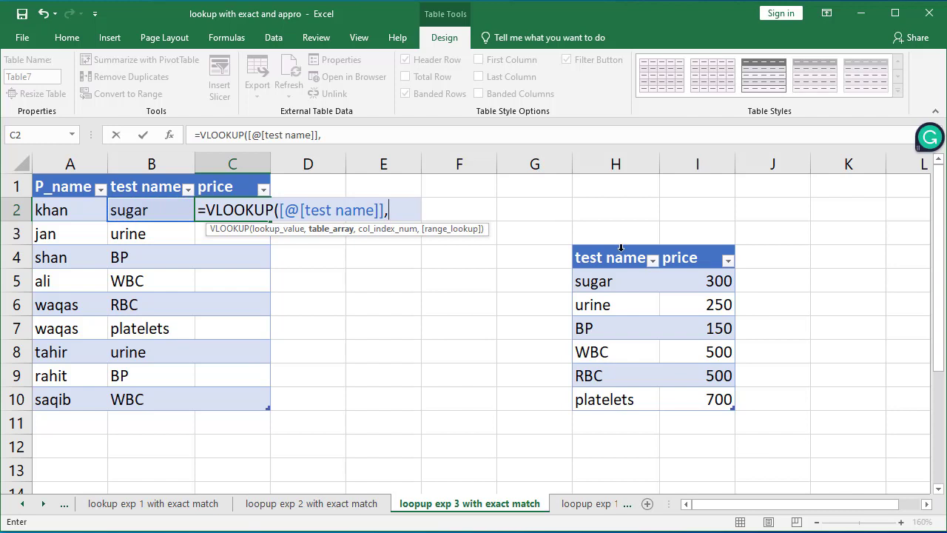
left_click_drag(621, 255, 695, 395)
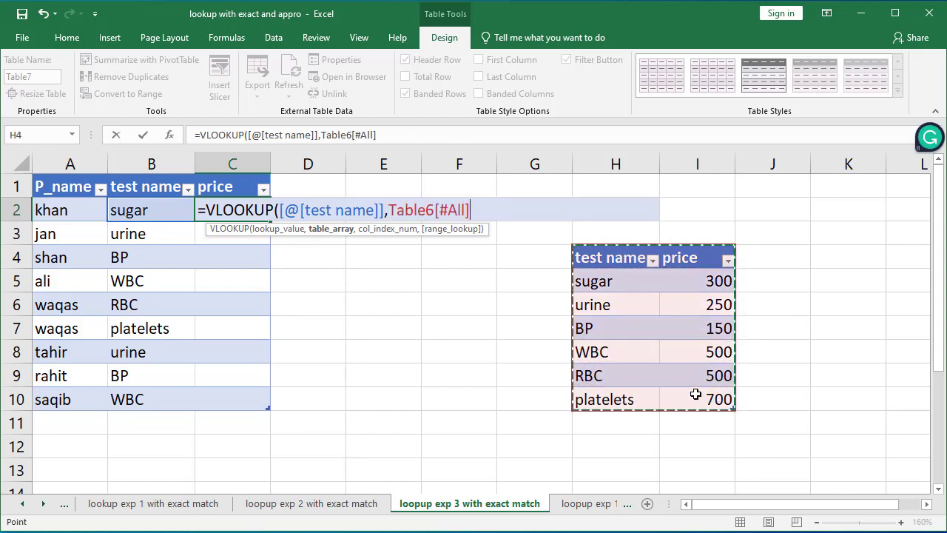
type(",")
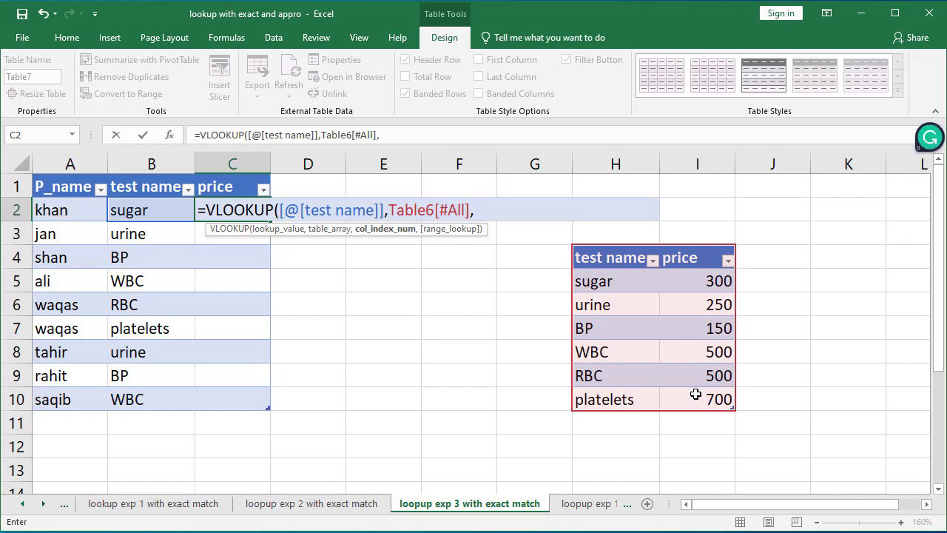
type("2")
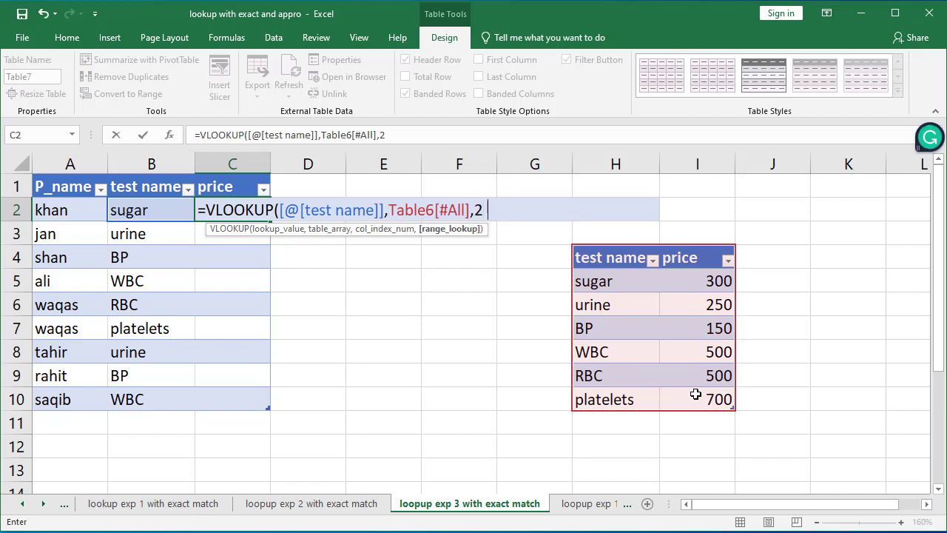
type(",0")
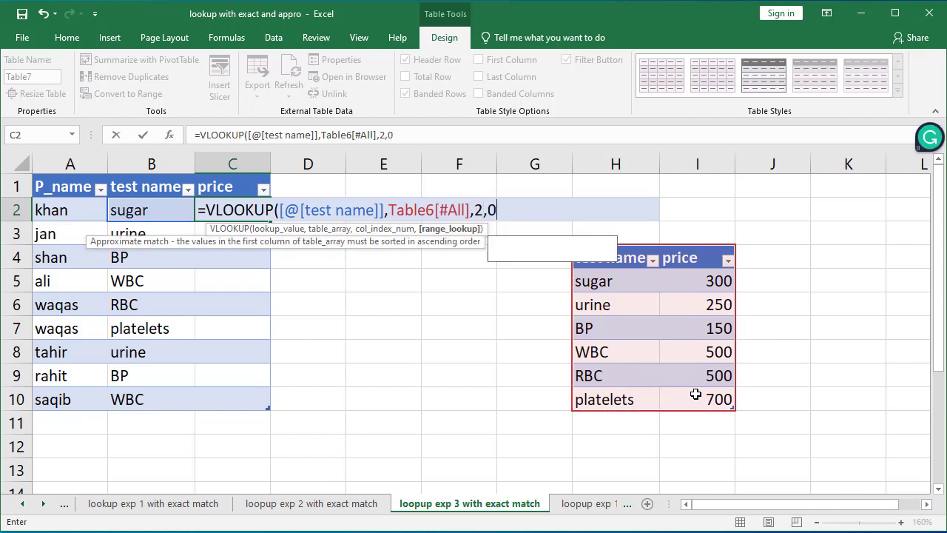
type(")")
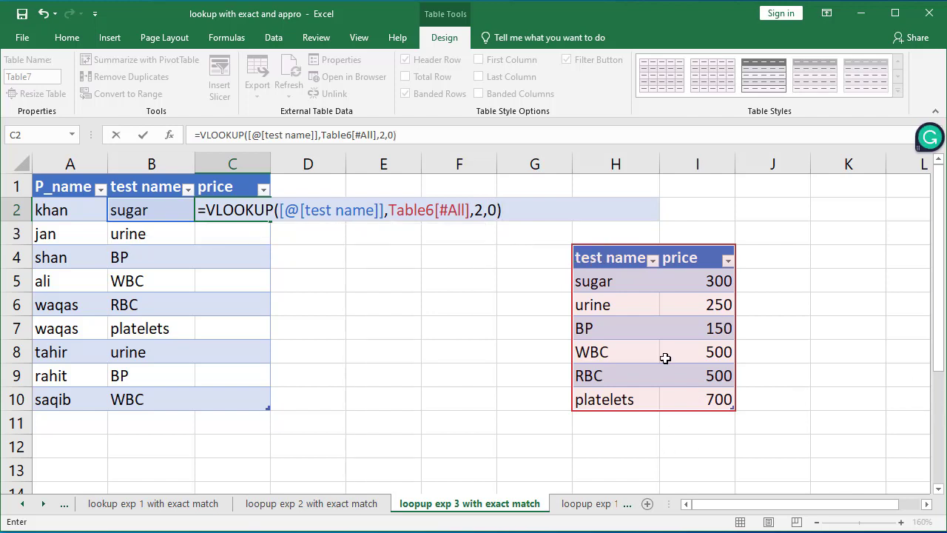
key("Return")
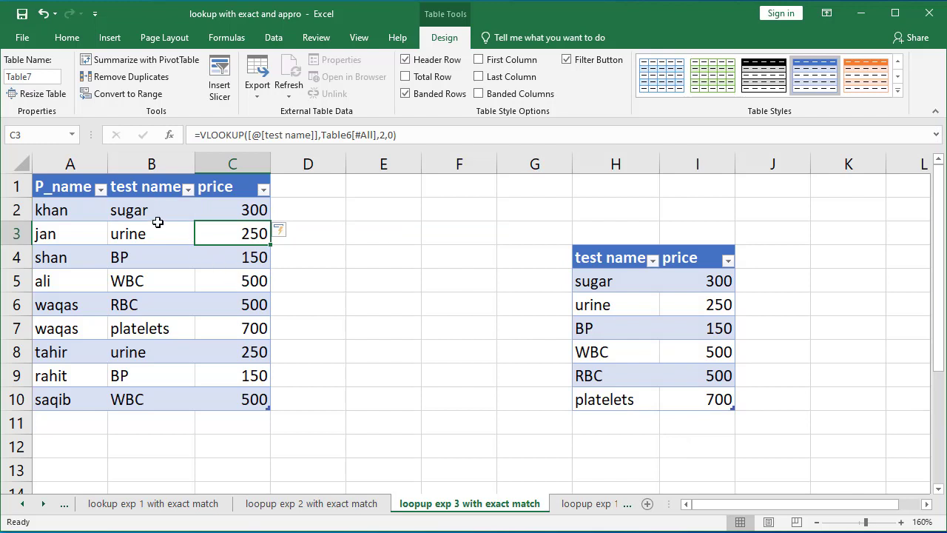
Step: Compare the looked-up prices against the test names and prices in the price table
left_click(153, 213)
left_click(239, 210)
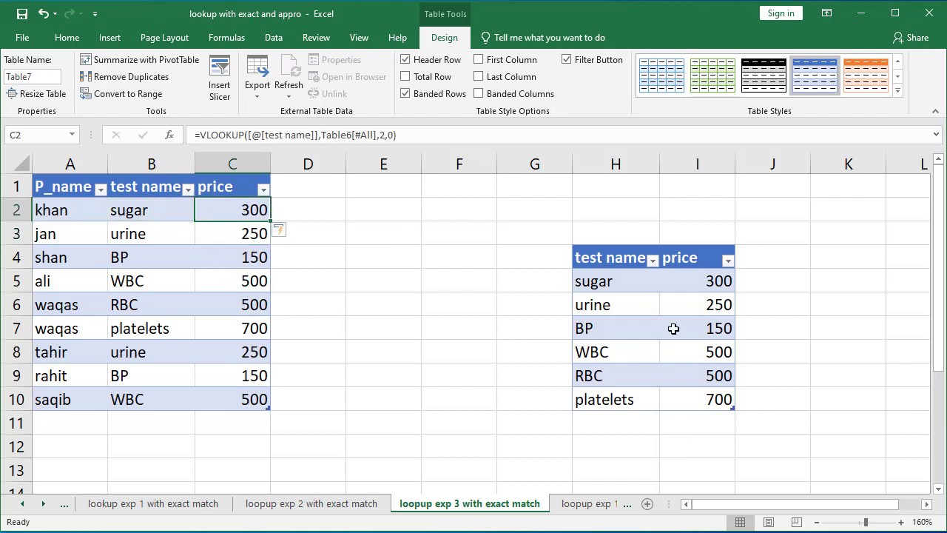
left_click(718, 280)
left_click(184, 235)
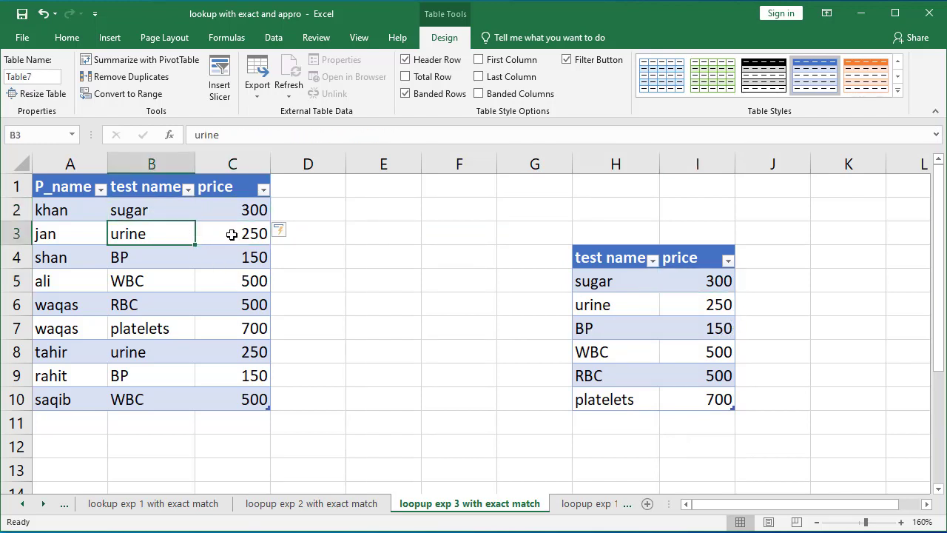
left_click(232, 234)
left_click(709, 303)
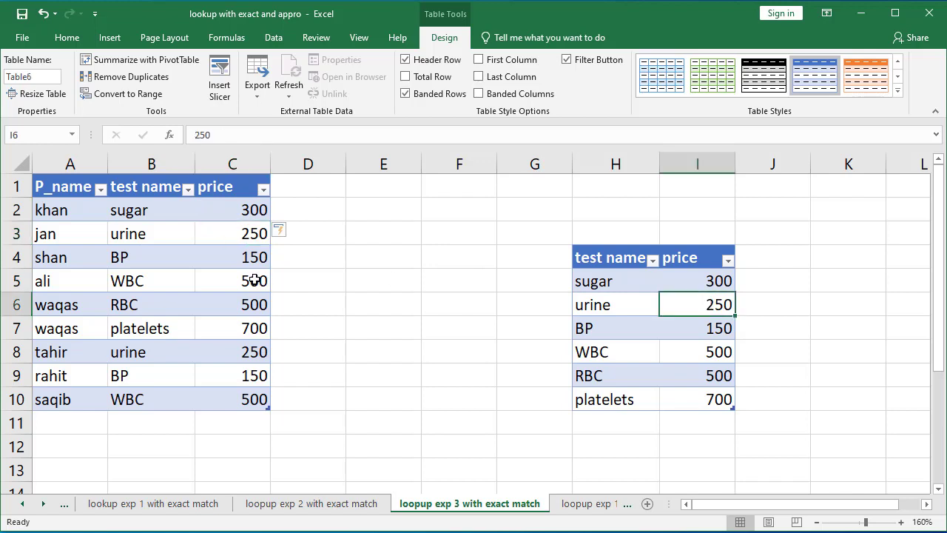
left_click(175, 258)
left_click(252, 257)
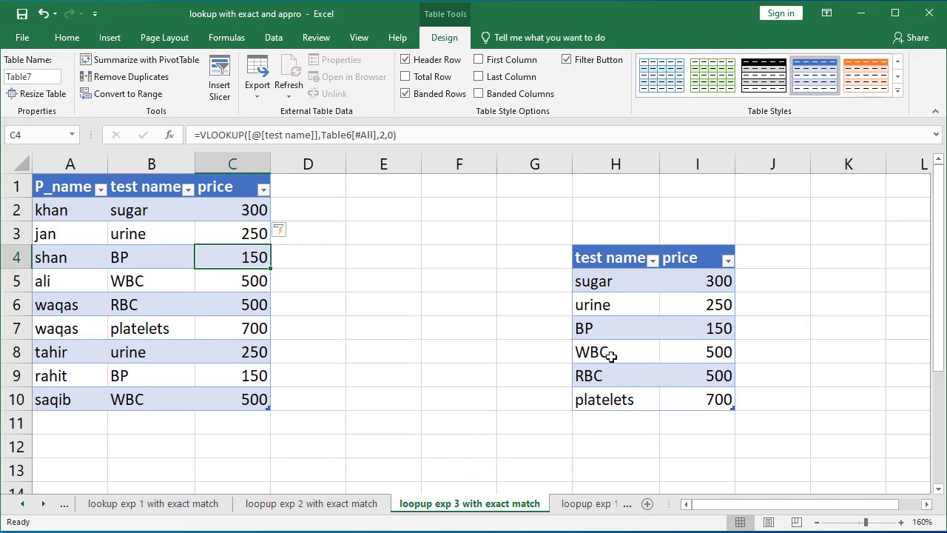
left_click(605, 289)
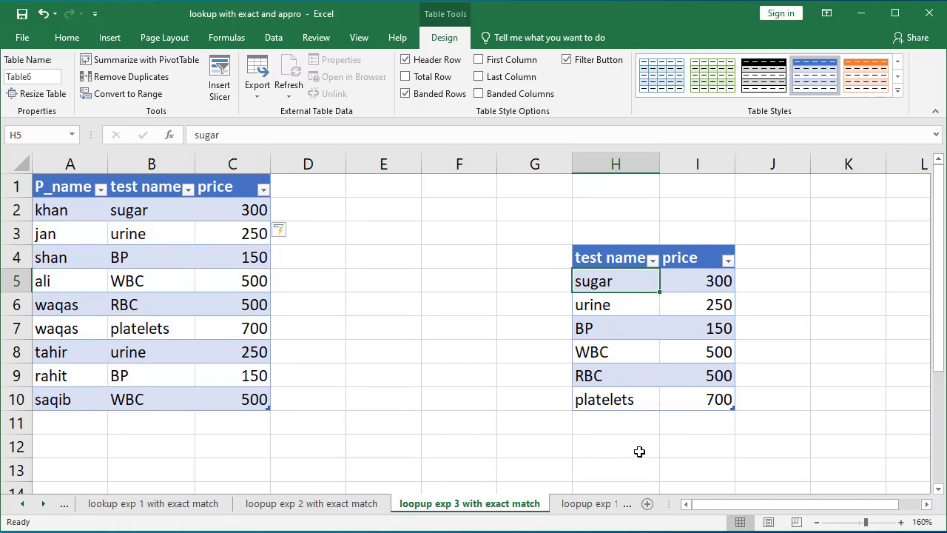
Step: Open the loopup exp 1 with appro match sheet and examine the % age and grade table
left_click(590, 506)
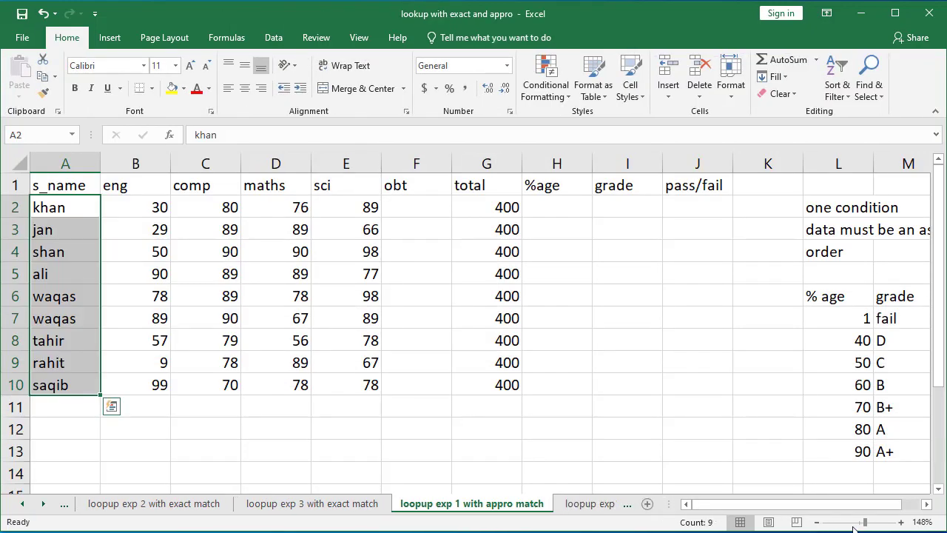
left_click_drag(867, 524, 862, 524)
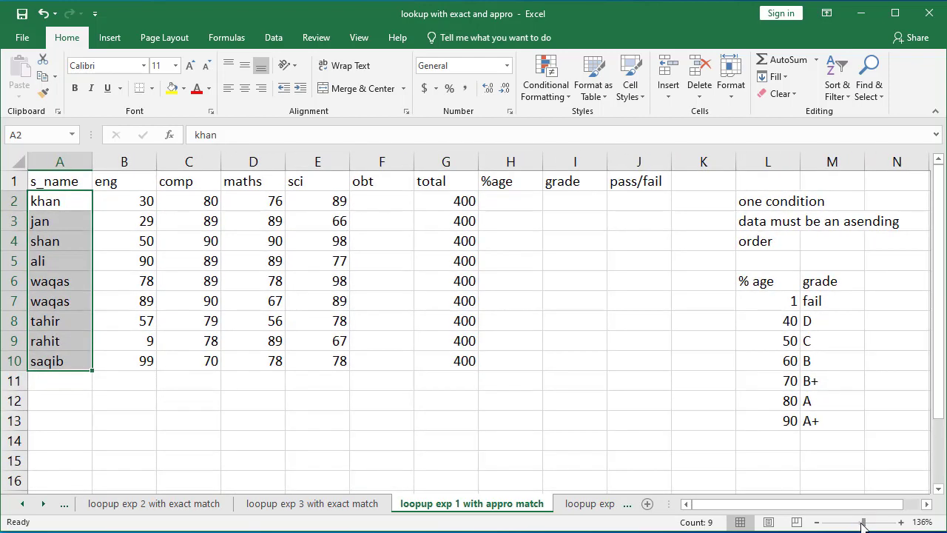
left_click_drag(787, 302, 819, 418)
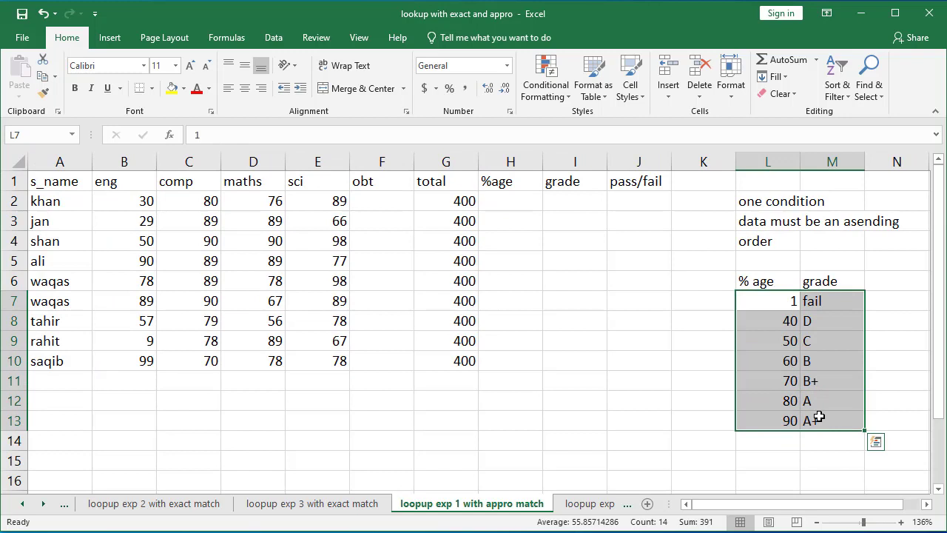
left_click(790, 305)
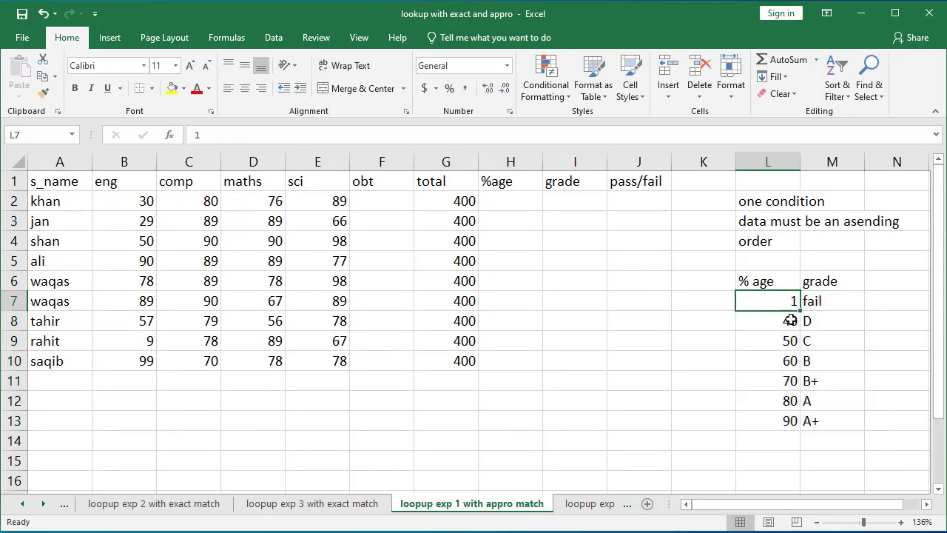
left_click(790, 324)
left_click(790, 340)
left_click(792, 361)
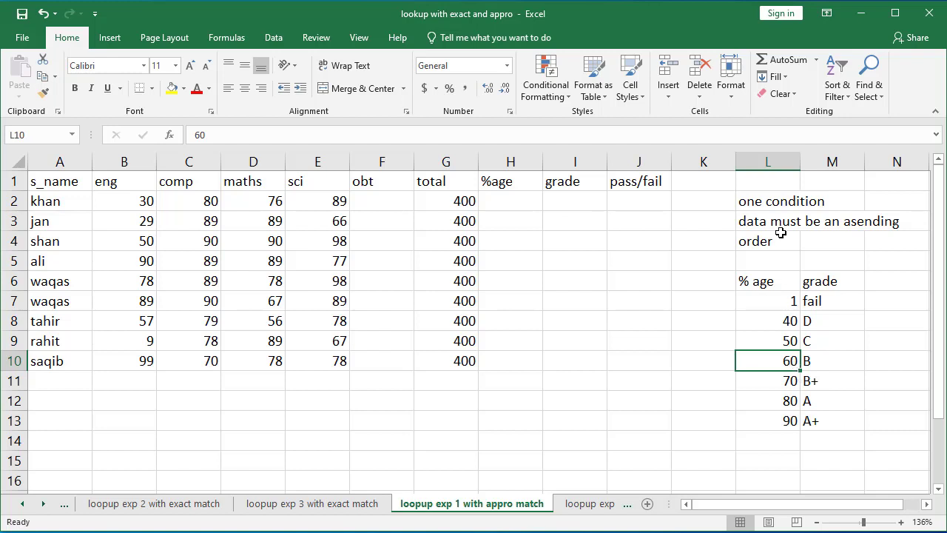
Step: Examine the ascending-order note and the student marks column headers on the sheet
left_click(770, 197)
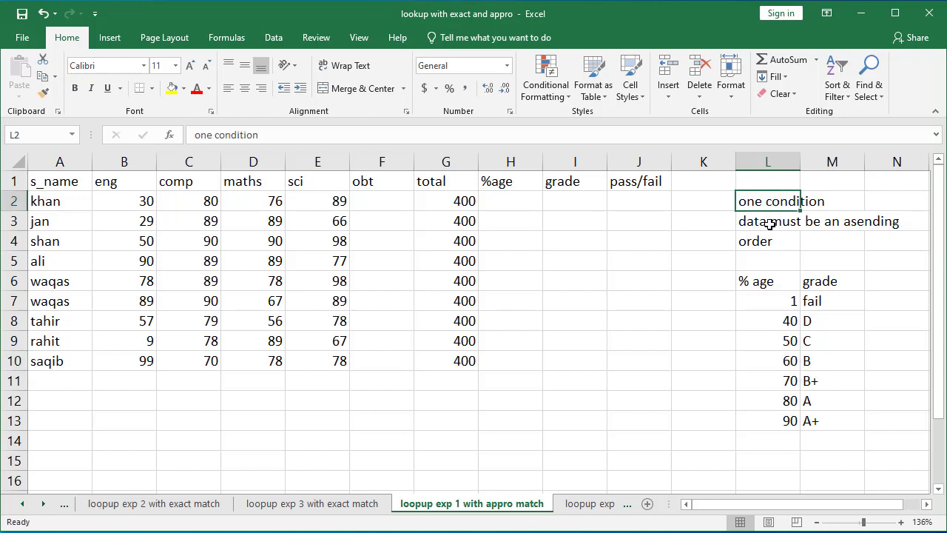
left_click(770, 224)
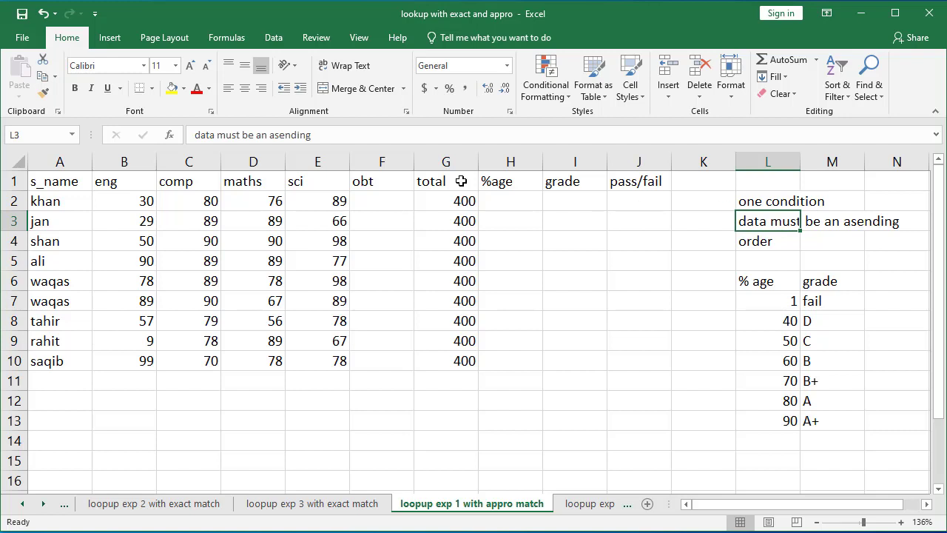
left_click(82, 189)
left_click_drag(81, 190, 601, 335)
left_click(75, 183)
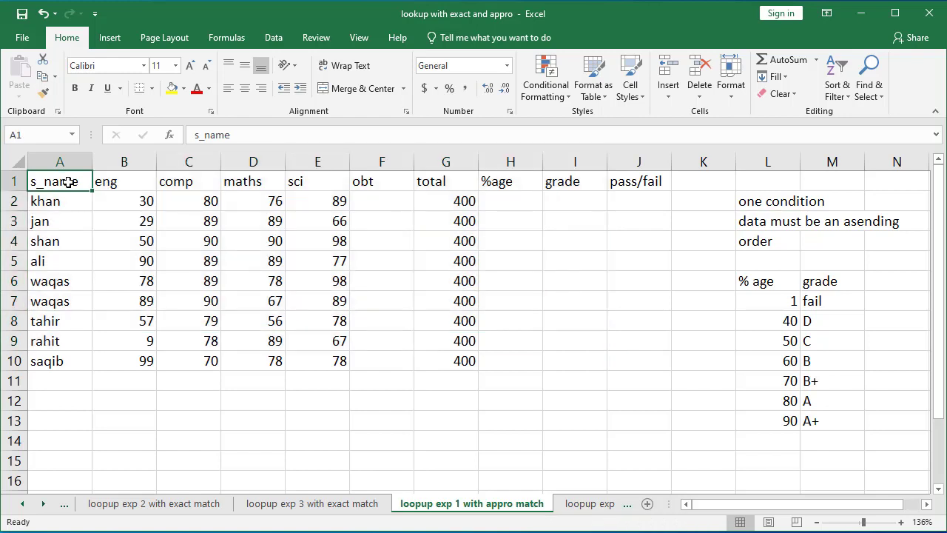
left_click(116, 182)
left_click(214, 182)
left_click(311, 179)
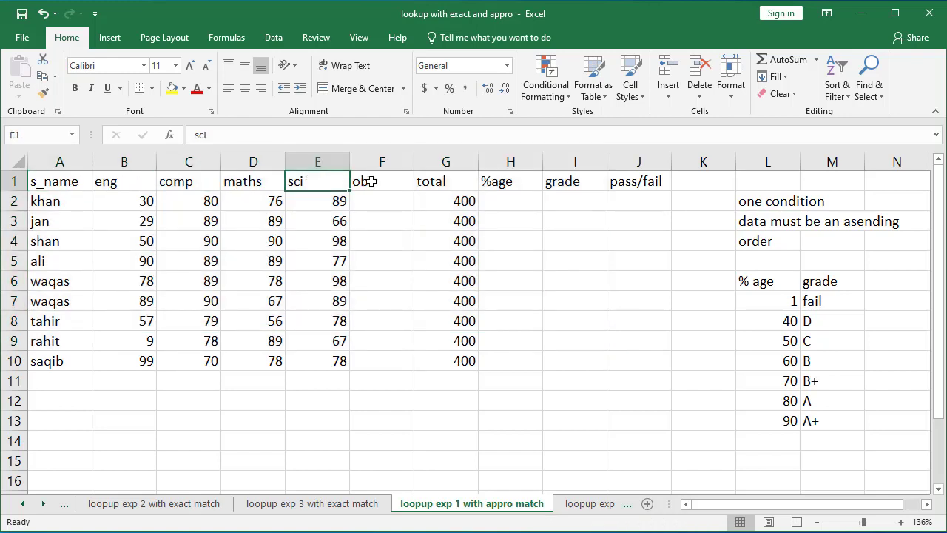
left_click(384, 182)
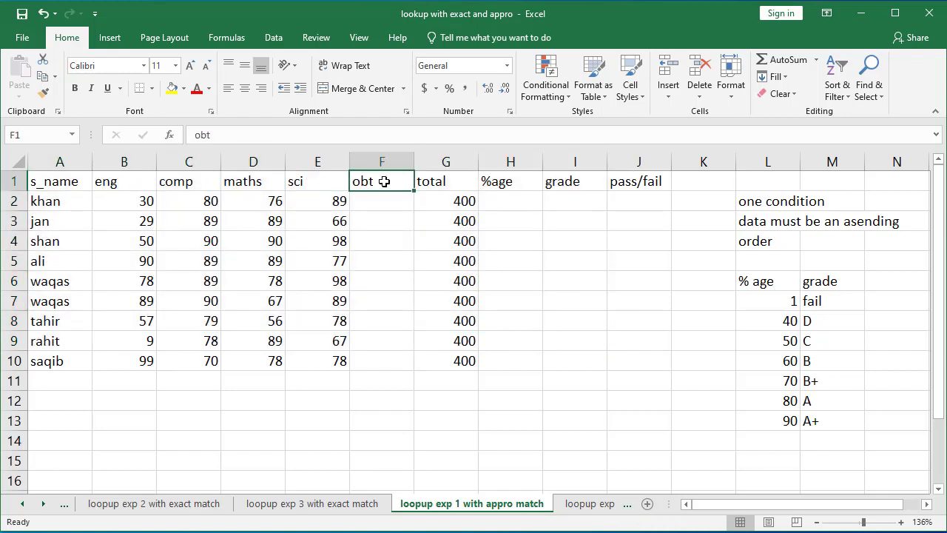
left_click(453, 184)
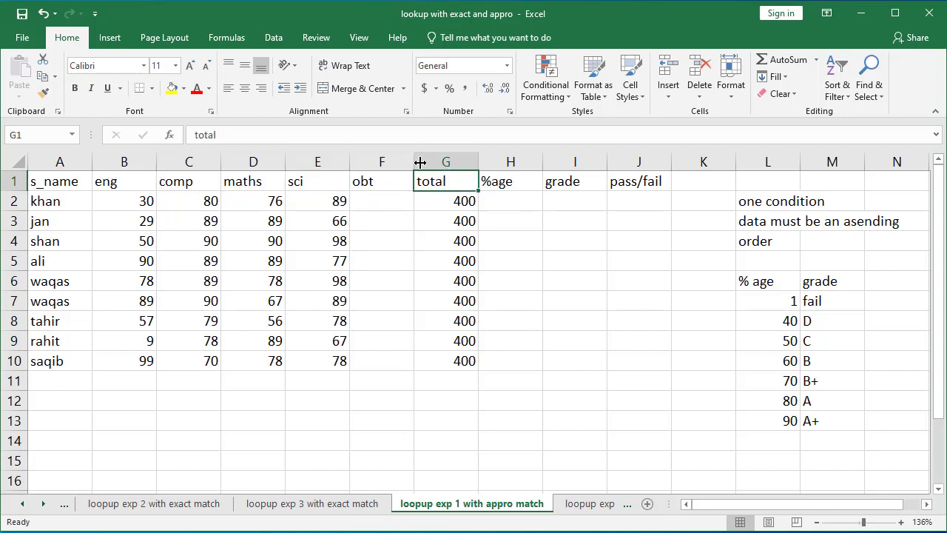
left_click(500, 181)
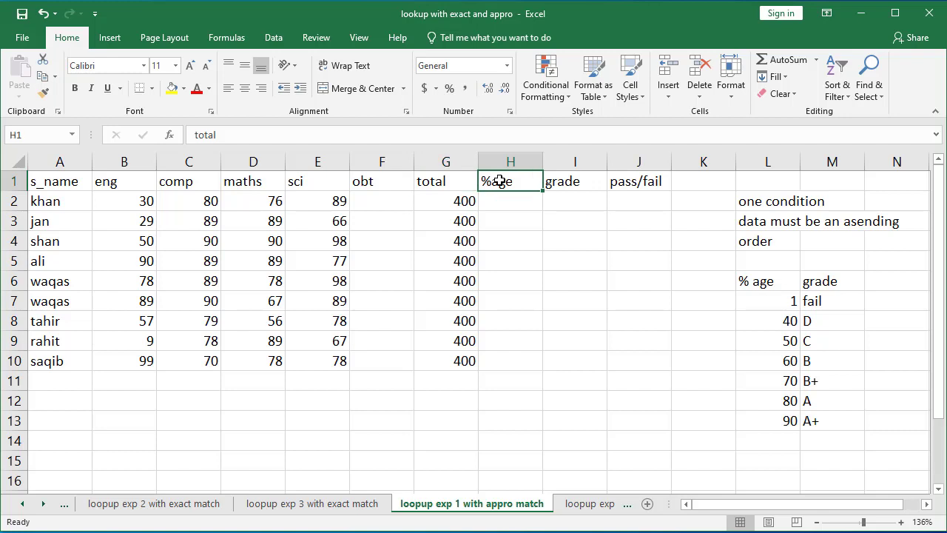
left_click(570, 183)
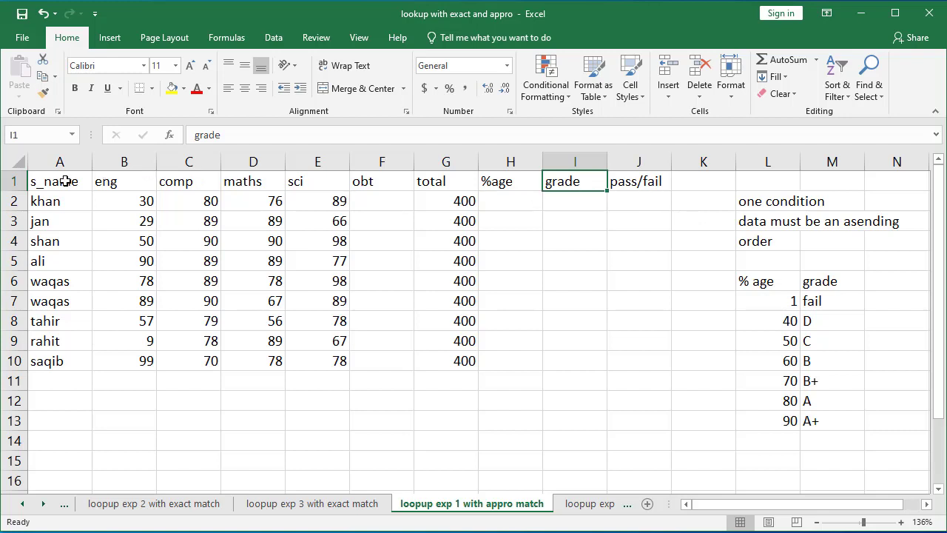
Step: Convert the student range A1:J10 into a table with headers
left_click_drag(66, 181, 619, 364)
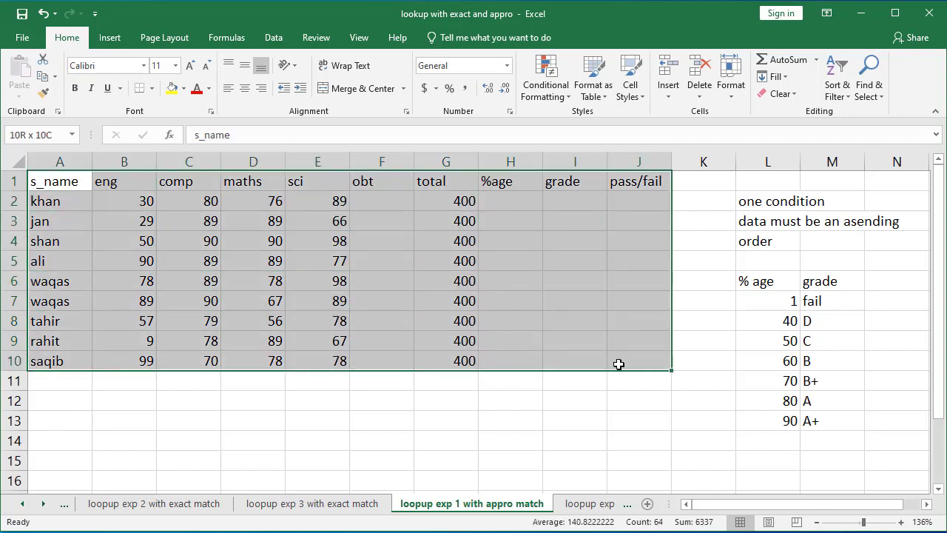
key("ctrl+t")
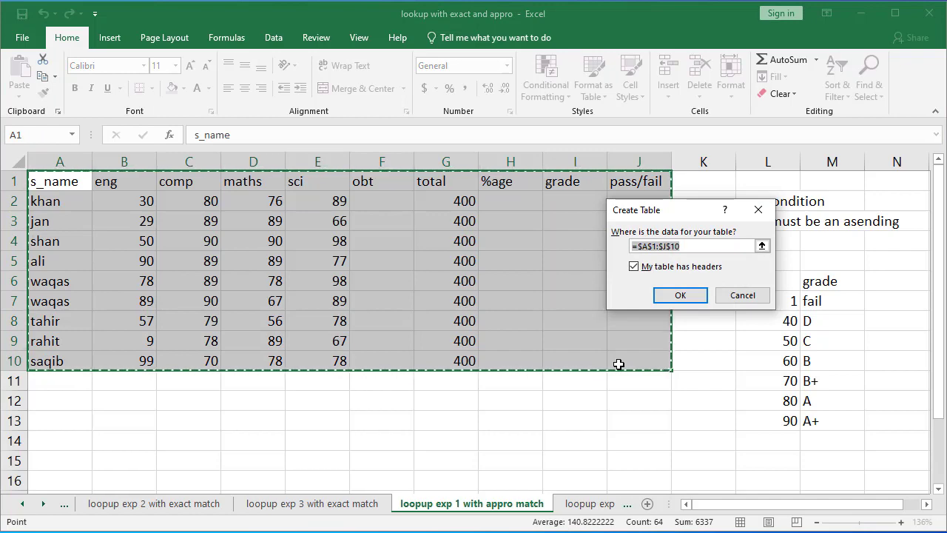
key("Return")
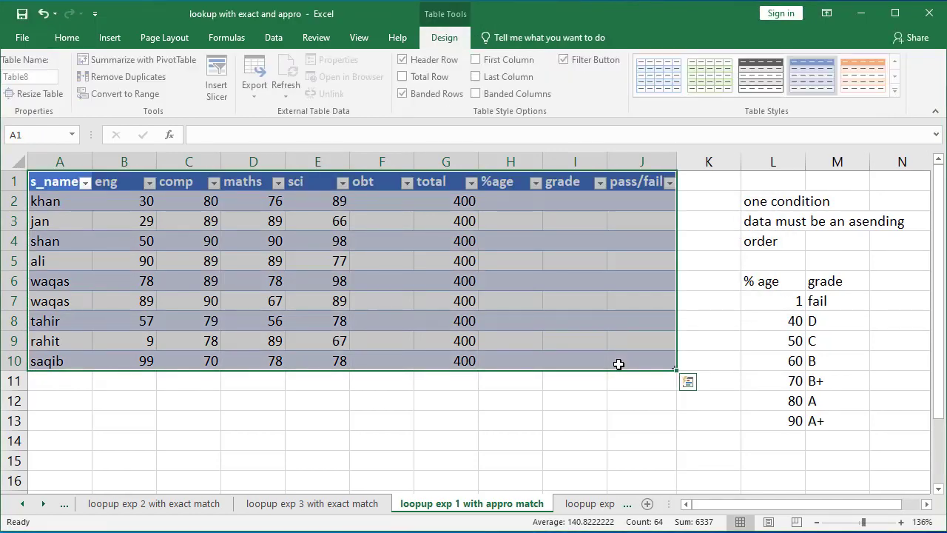
Step: Convert the % age and grade range L6:M13 into a table, marking that it has headers
left_click_drag(751, 277, 814, 414)
key("ctrl+t")
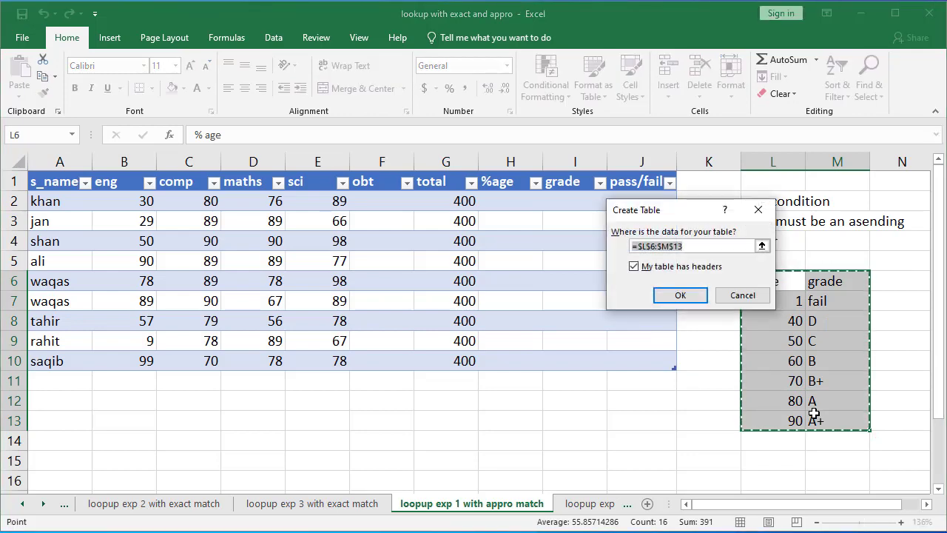
key("Return")
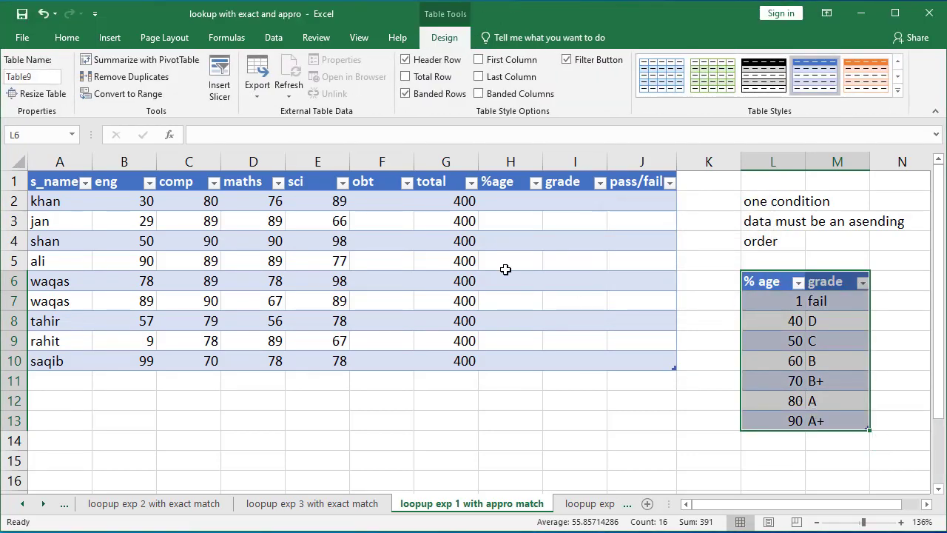
left_click(364, 201)
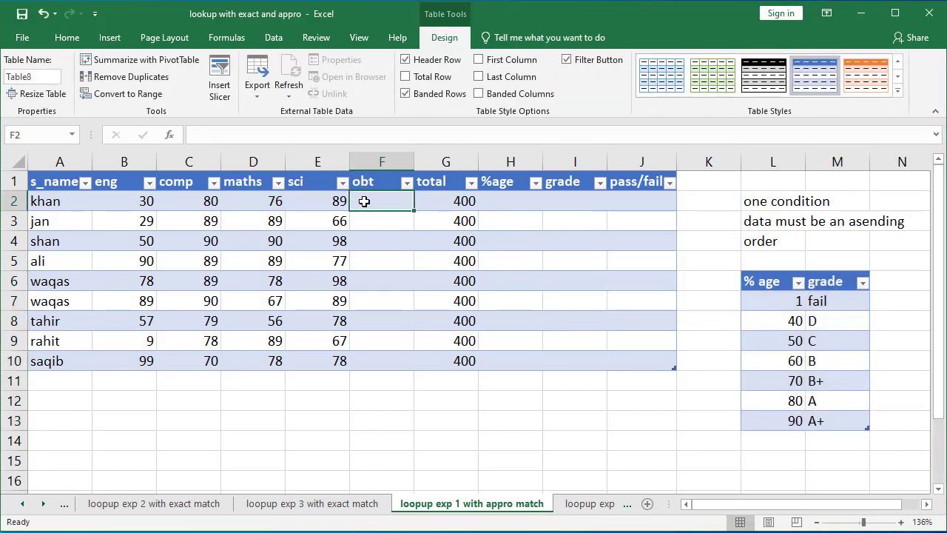
type("=")
key("BackSpace")
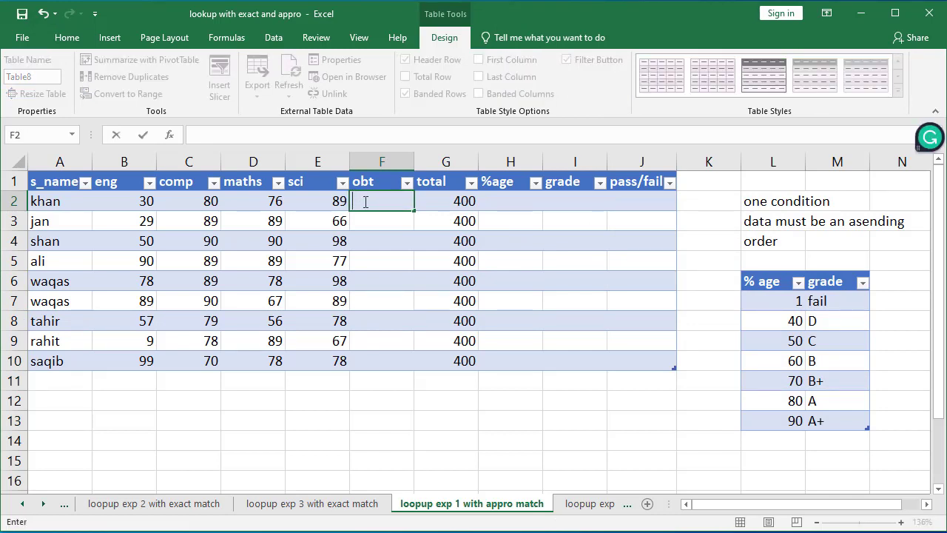
Step: Fill the obt column with an AutoSum of each row's eng through sci marks
left_click(370, 221)
left_click(371, 201)
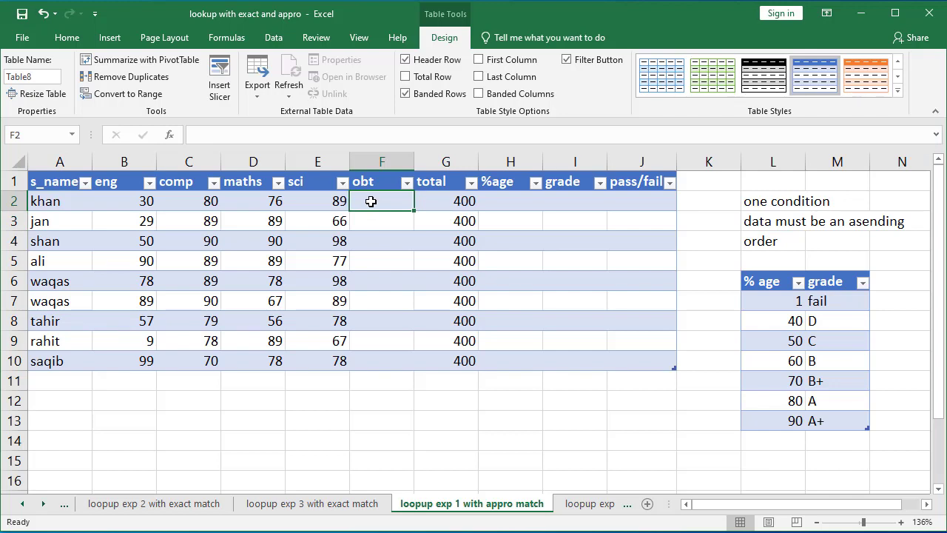
key("alt+equal")
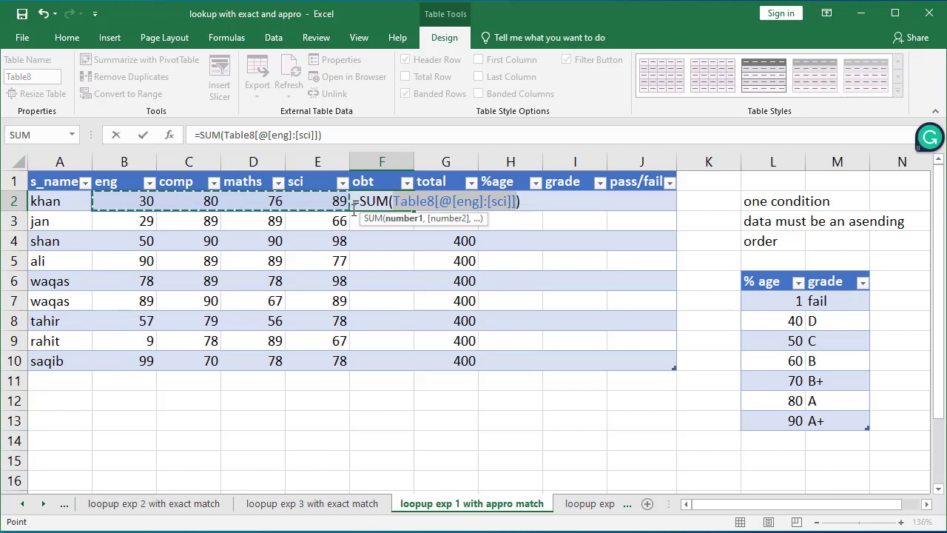
key("Return")
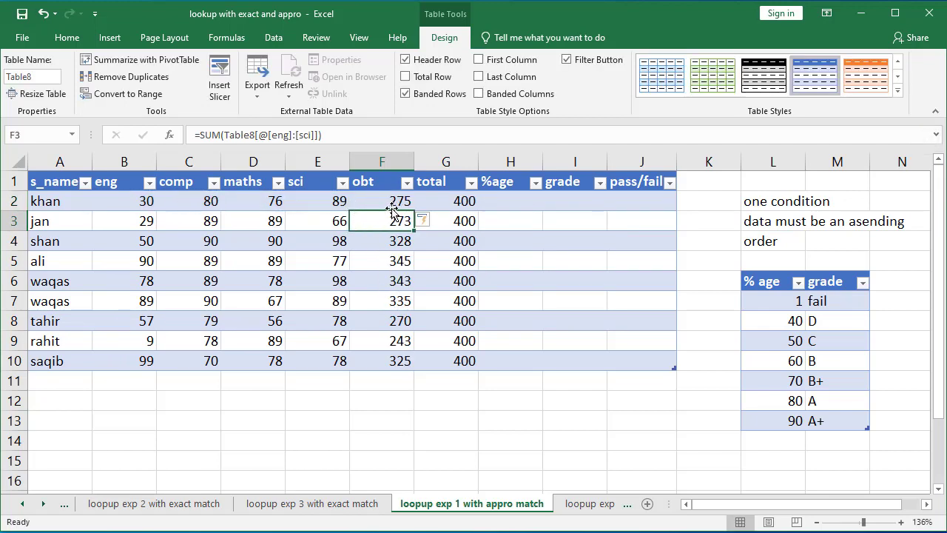
left_click(521, 196)
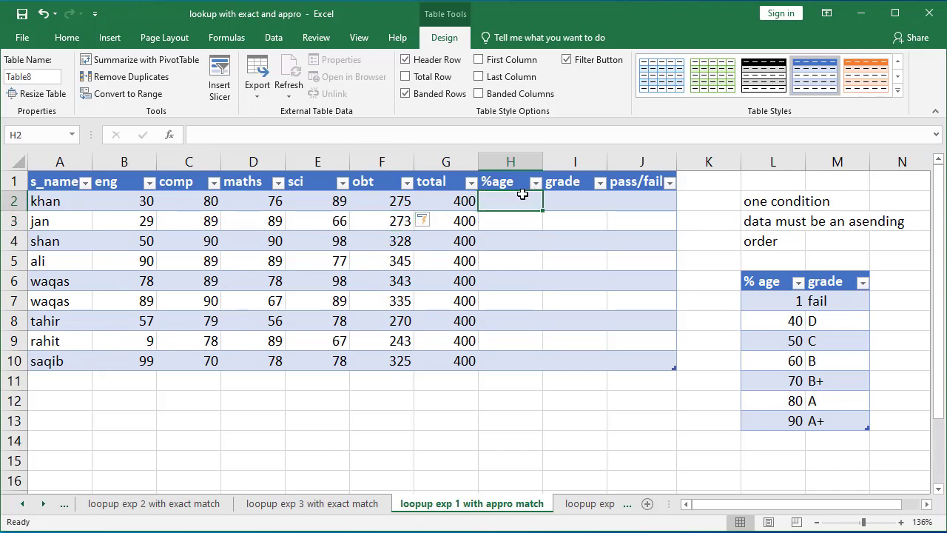
type("=")
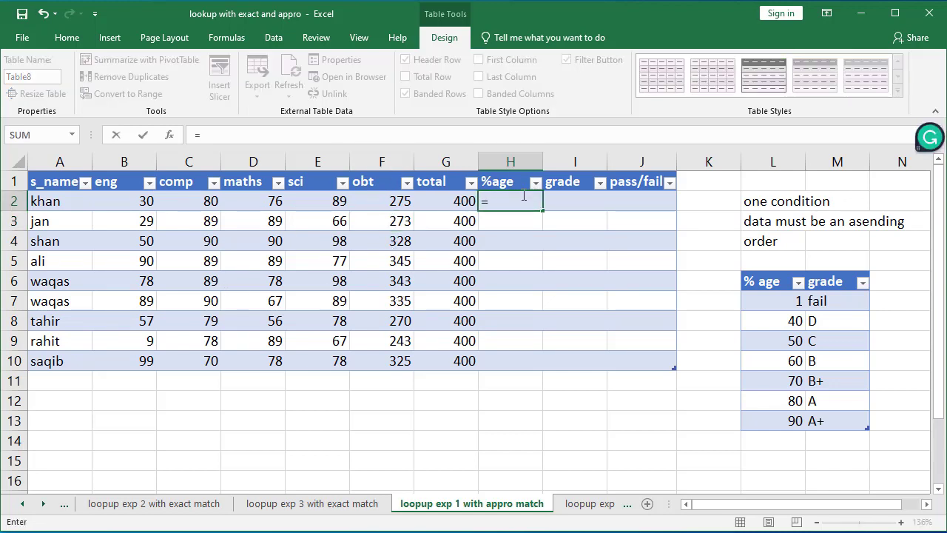
left_click(399, 202)
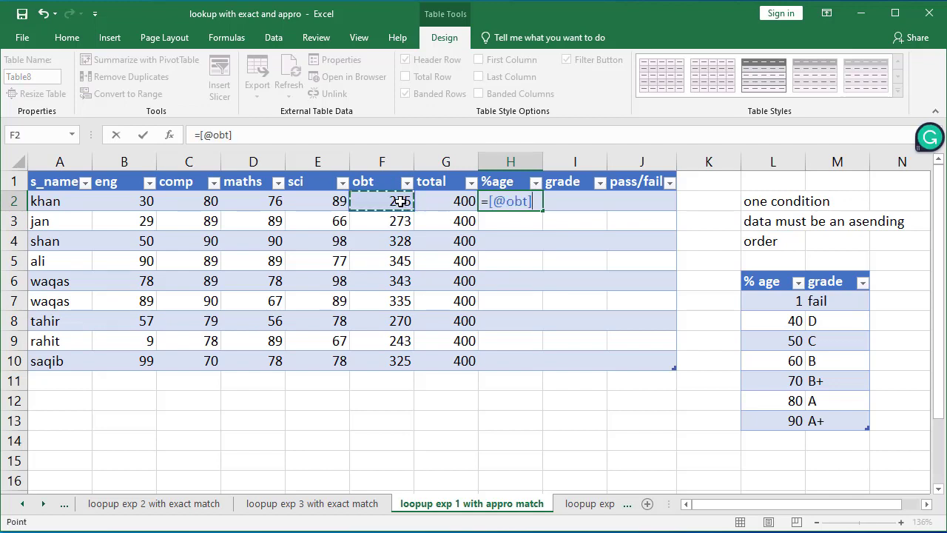
type("*")
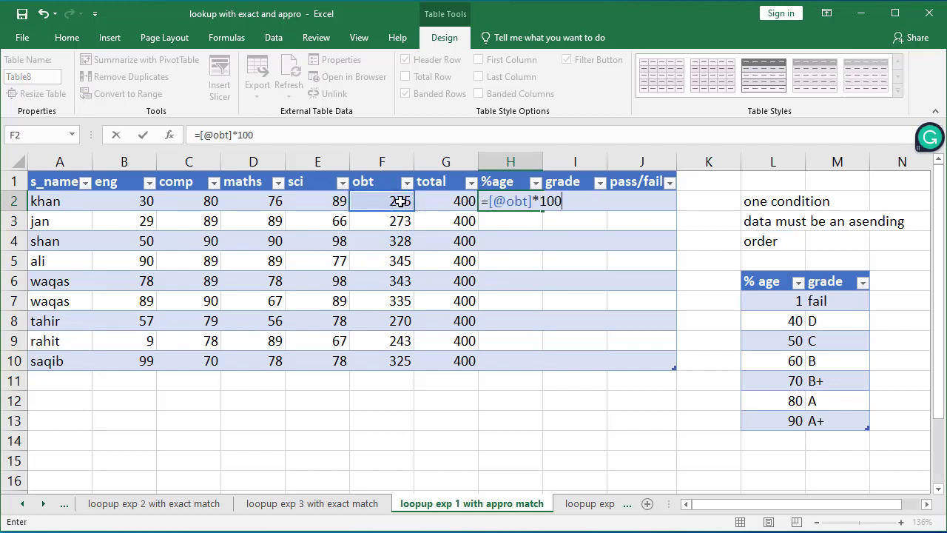
left_click(460, 203)
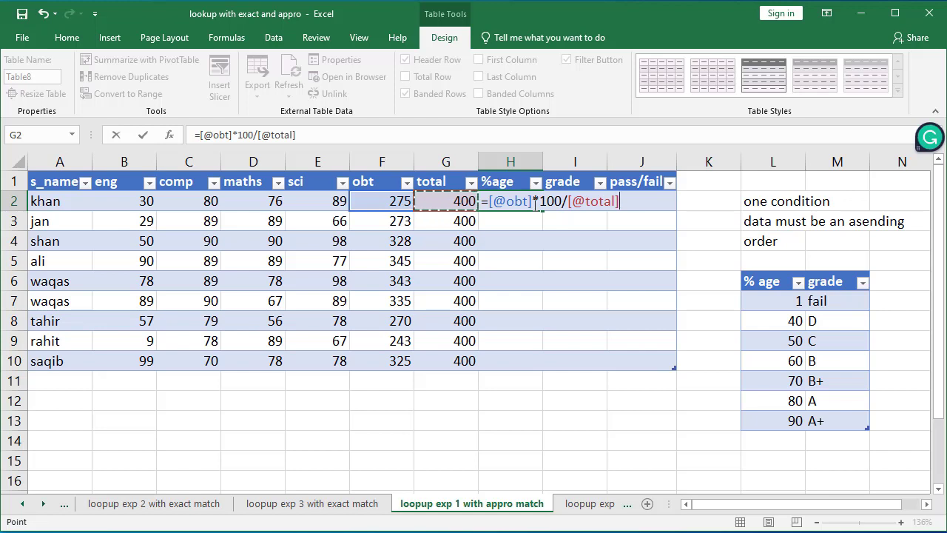
key("Return")
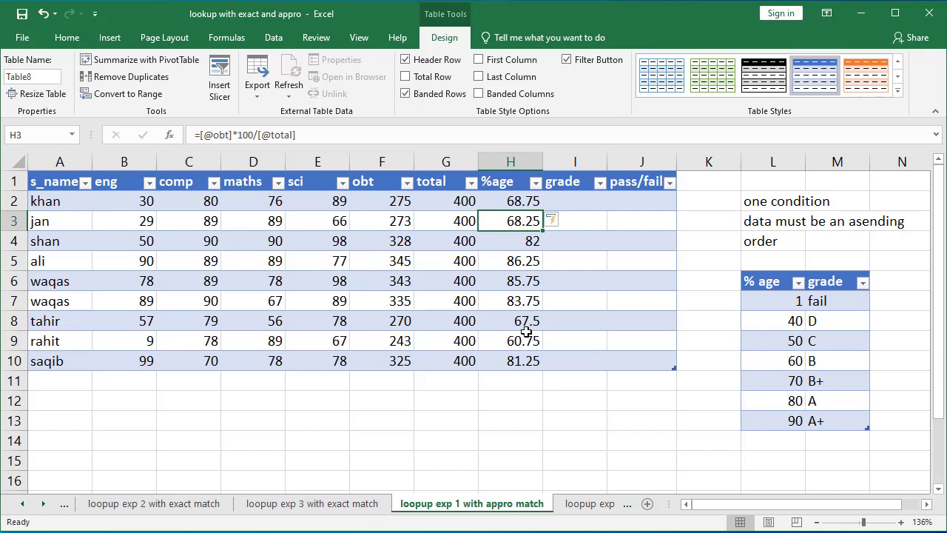
Step: Start a VLOOKUP in the grade column using the row's %age as lookup value and Table9[#All] as table array
left_click(575, 201)
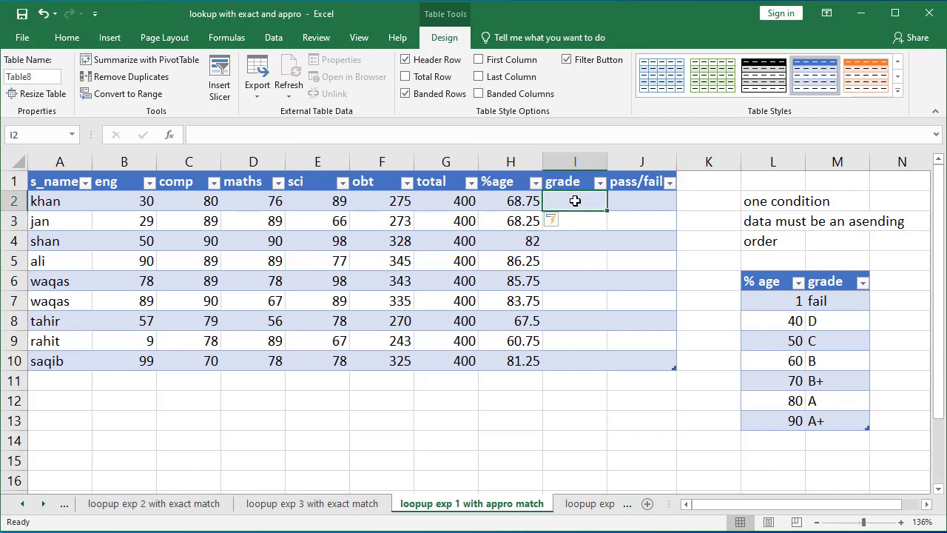
type("=vl")
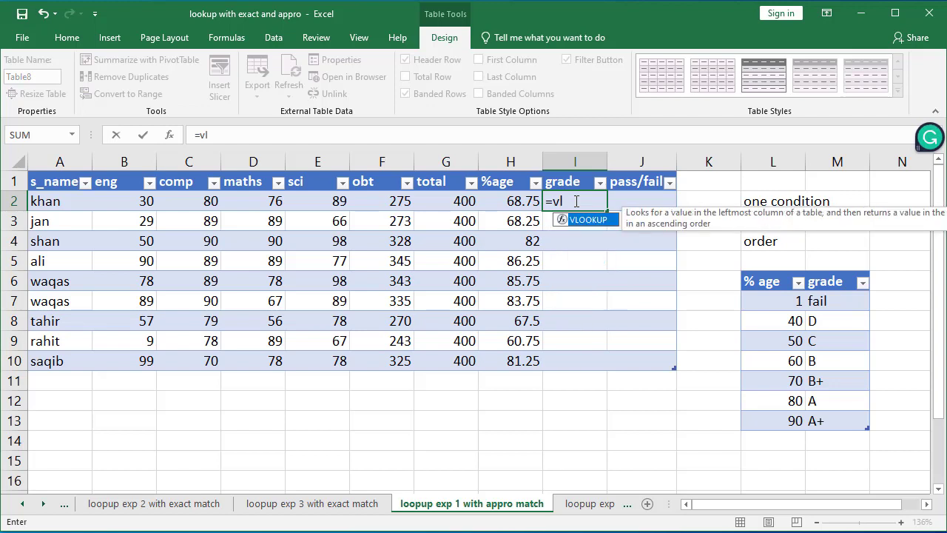
key("Tab")
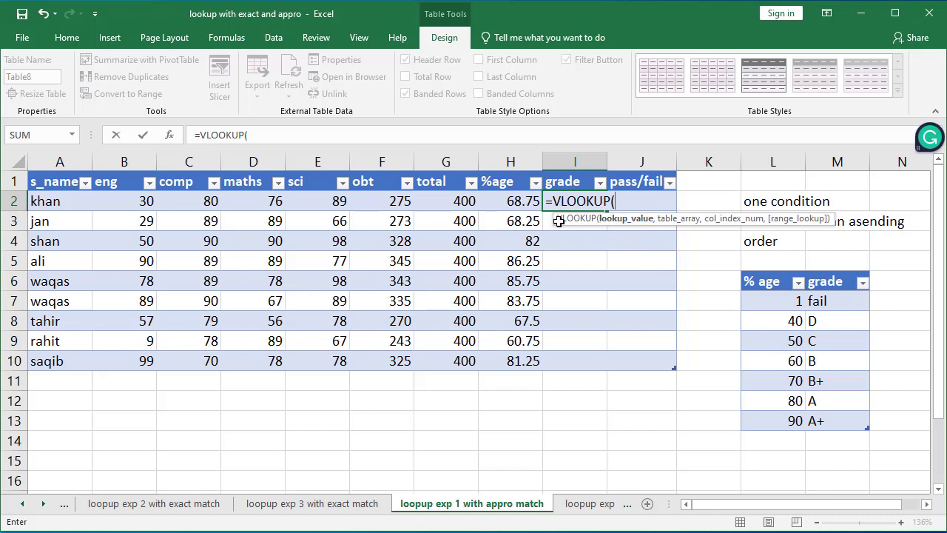
left_click(513, 201)
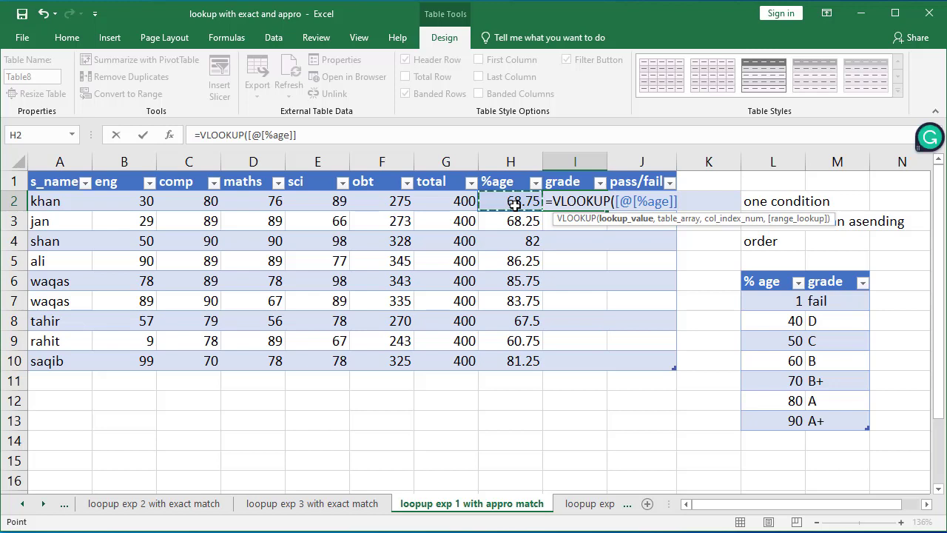
type(",")
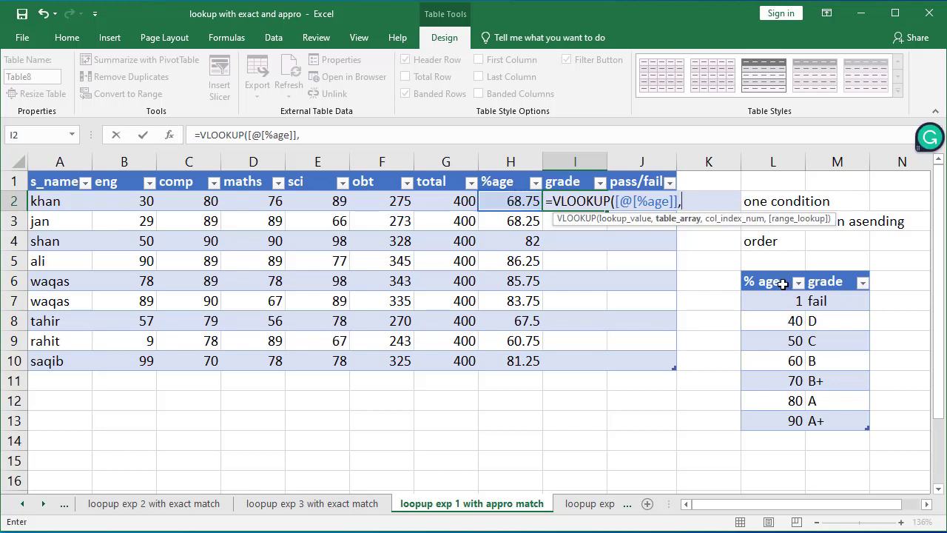
left_click_drag(798, 301, 838, 423)
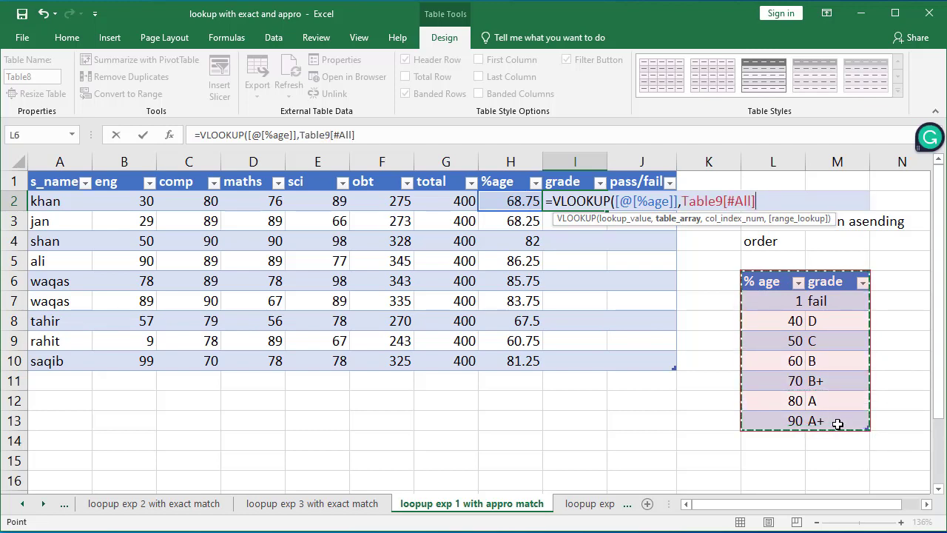
type(",")
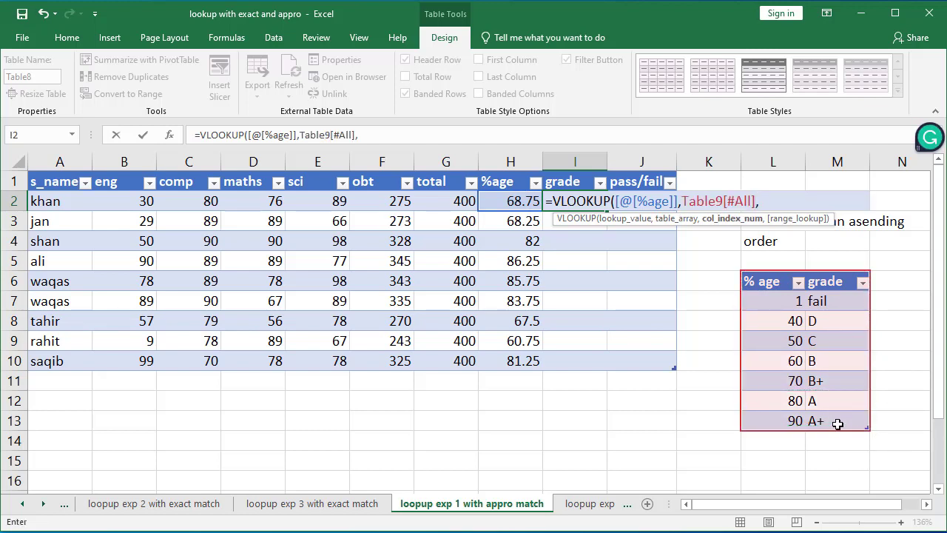
Step: Finish the grade VLOOKUP with column index 2 and range lookup 1, filling the grade column
left_click(837, 423)
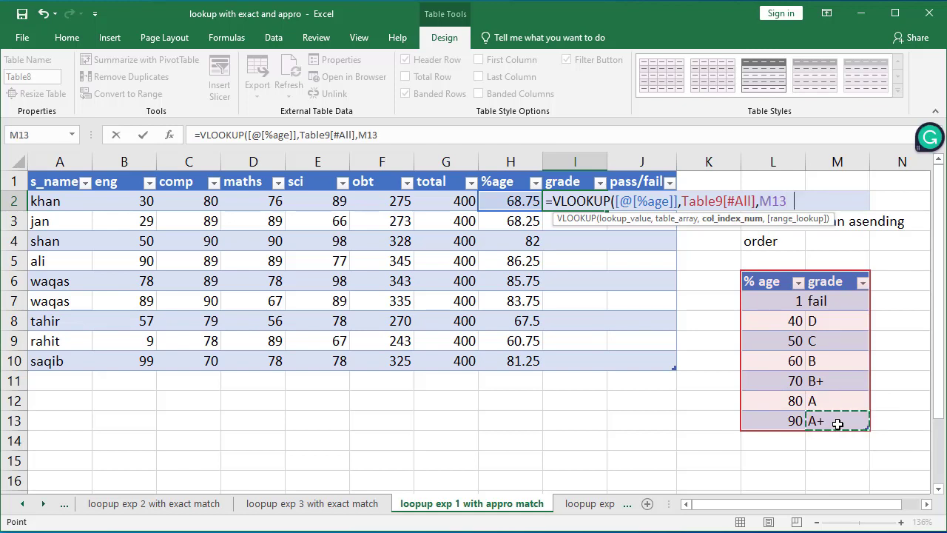
type("2")
key("Left")
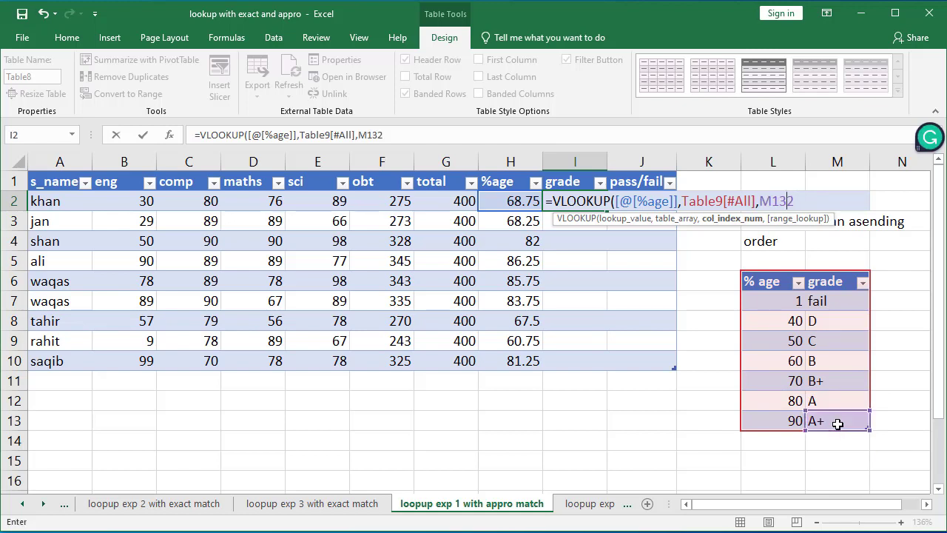
type(",")
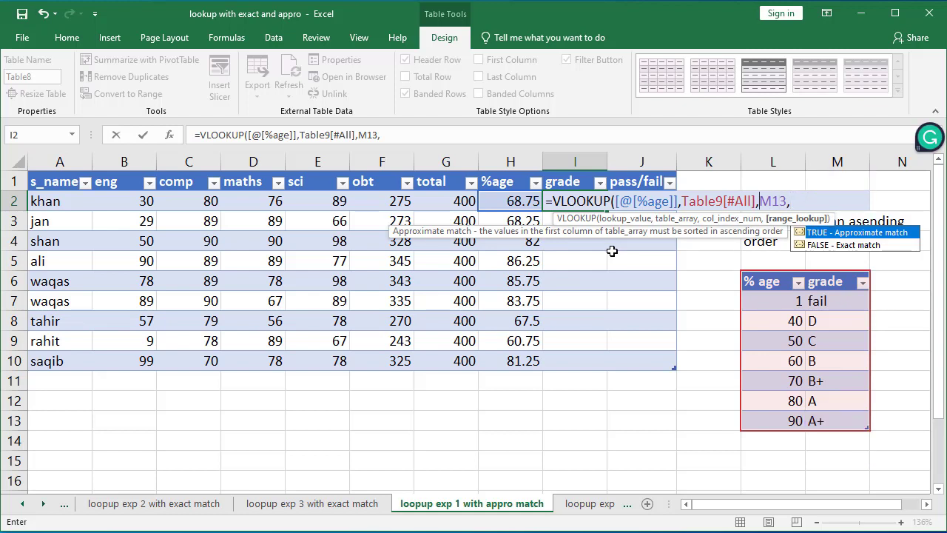
key("BackSpace")
key("BackSpace")
key("BackSpace")
key("BackSpace")
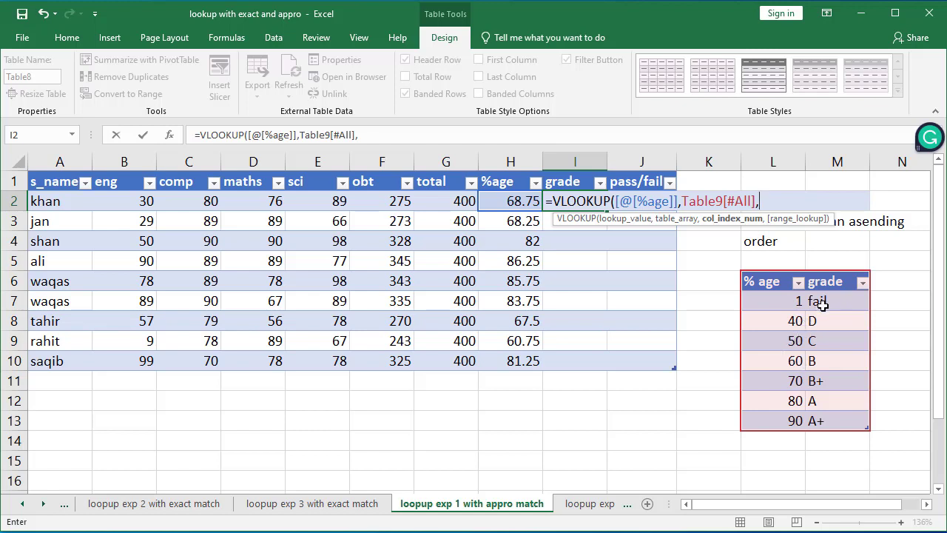
type("2,")
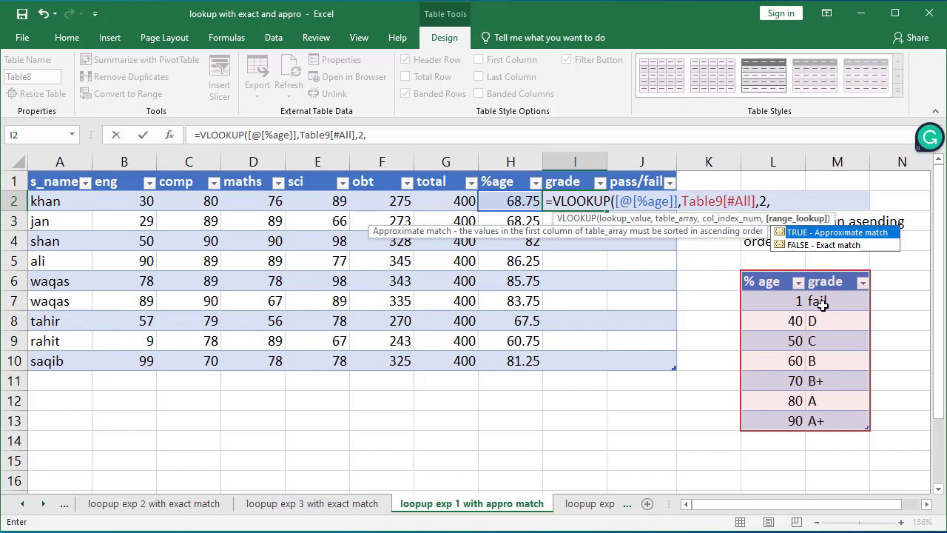
type("1)")
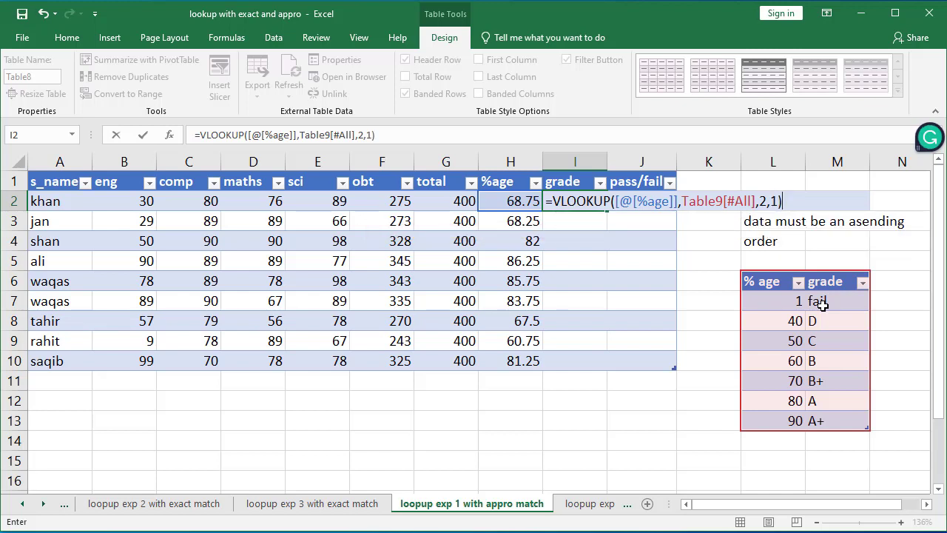
key("Return")
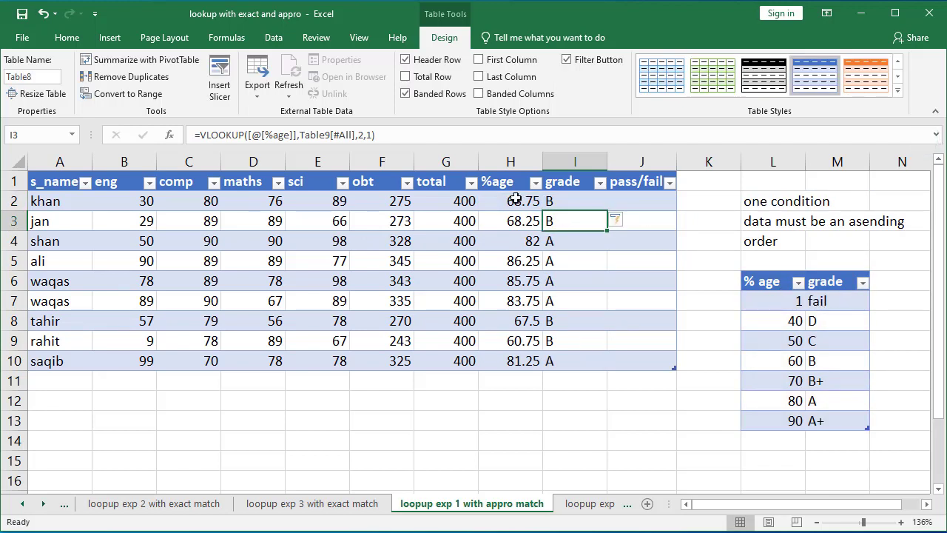
Step: Compare the %age values against the thresholds and grades in the grade table
left_click(515, 200)
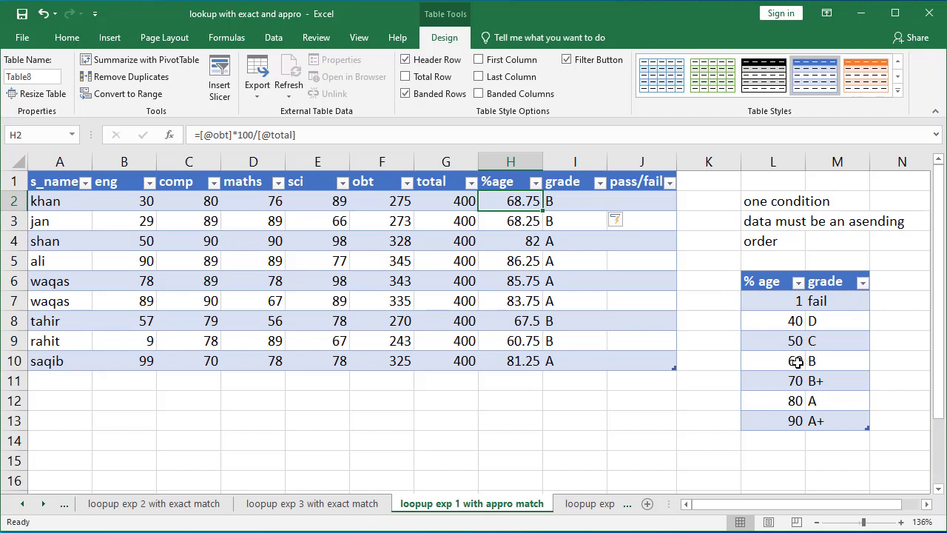
left_click(790, 343)
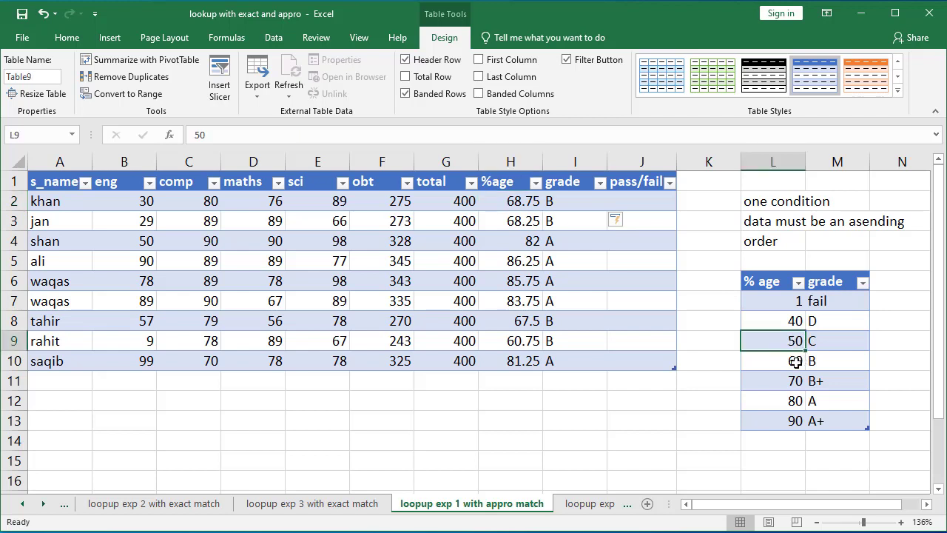
left_click(798, 360)
left_click(799, 377)
left_click(798, 362)
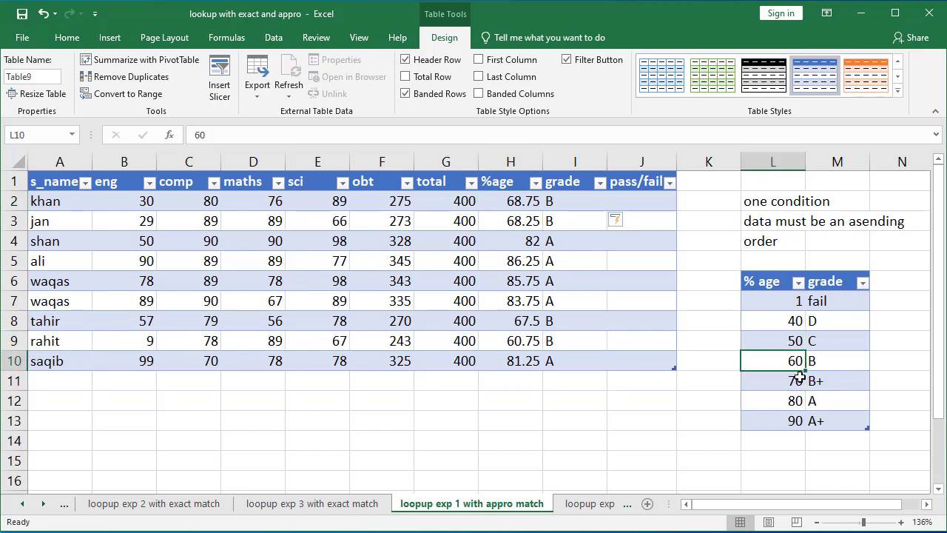
left_click(799, 379)
left_click(809, 361)
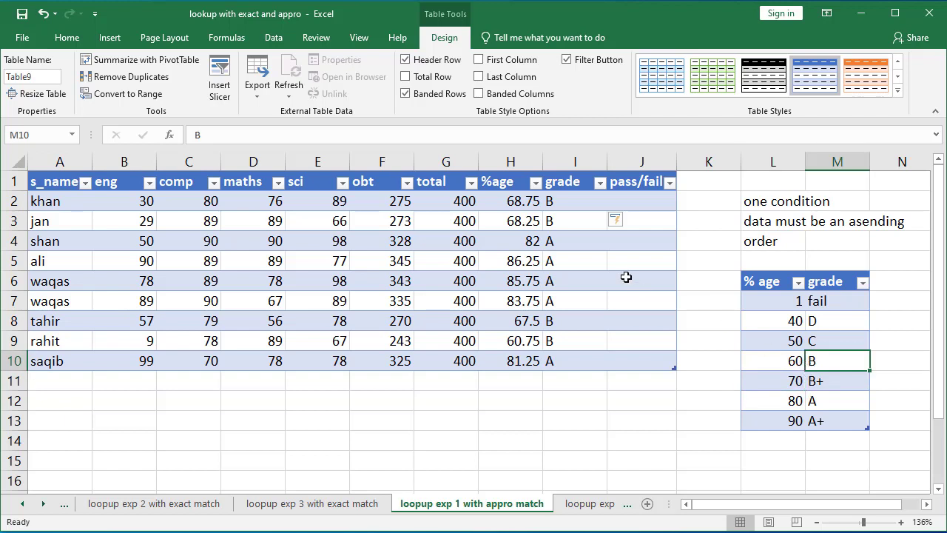
left_click(521, 299)
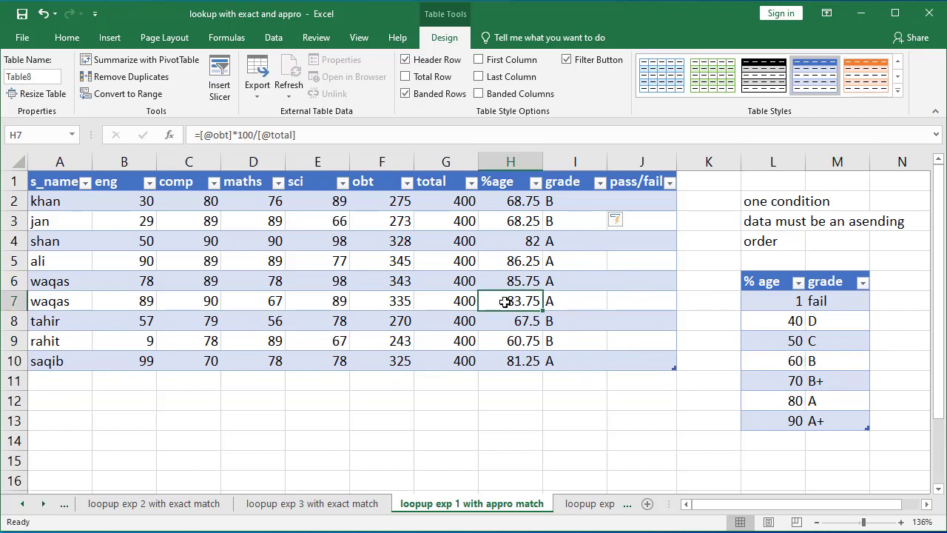
left_click(792, 400)
left_click(795, 417)
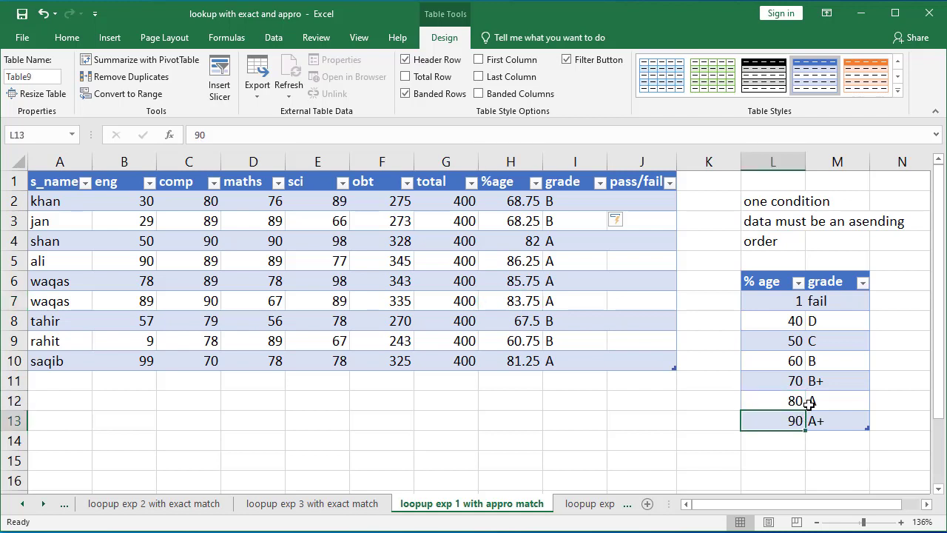
left_click(812, 403)
type("A")
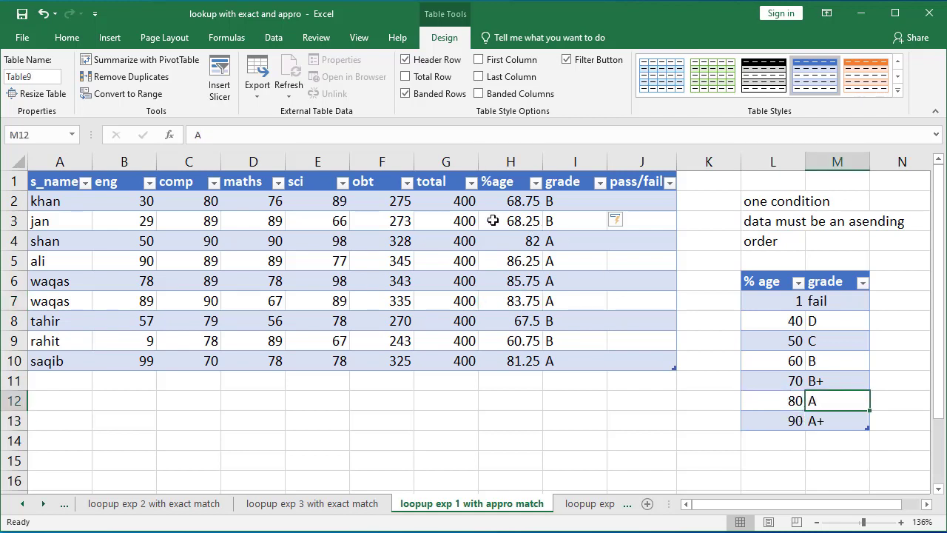
Step: Set the first student's maths mark to 0
left_click(260, 200)
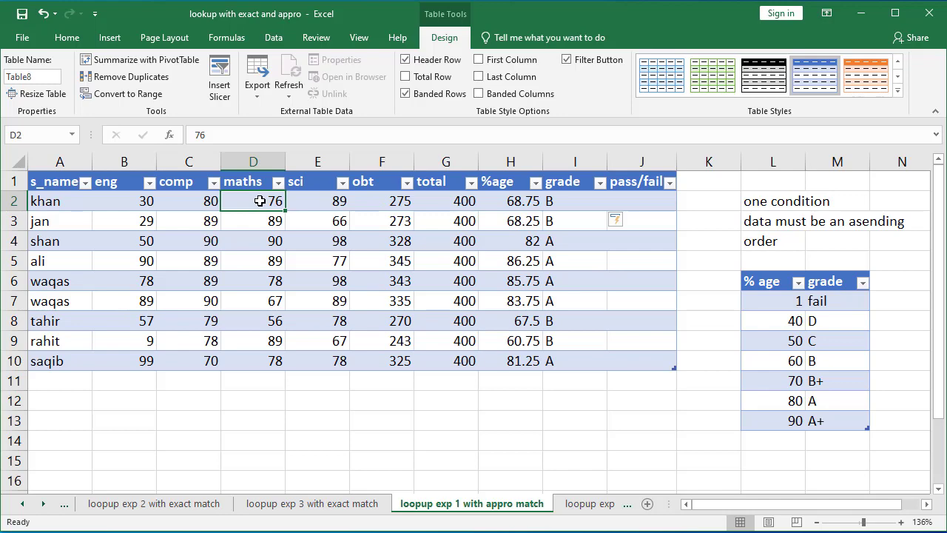
type("0")
key("Return")
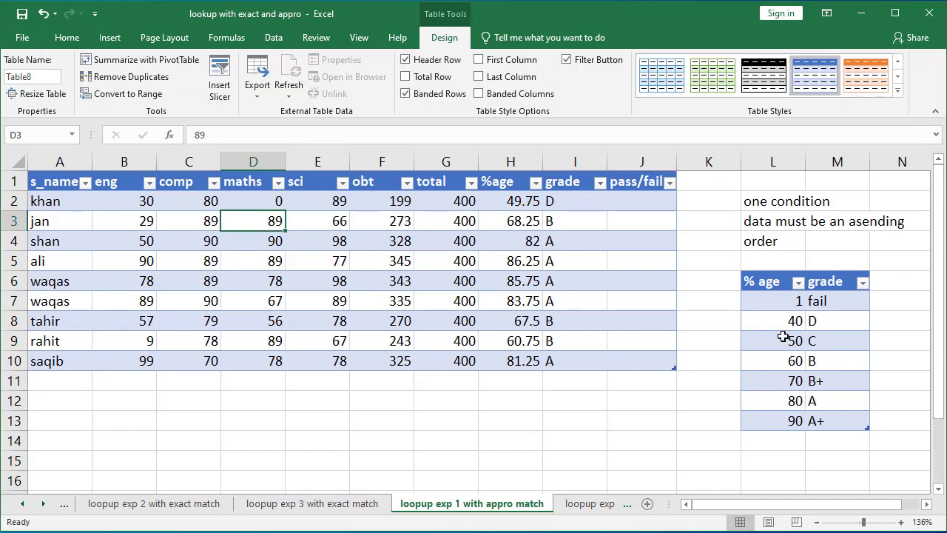
left_click_drag(795, 323, 797, 331)
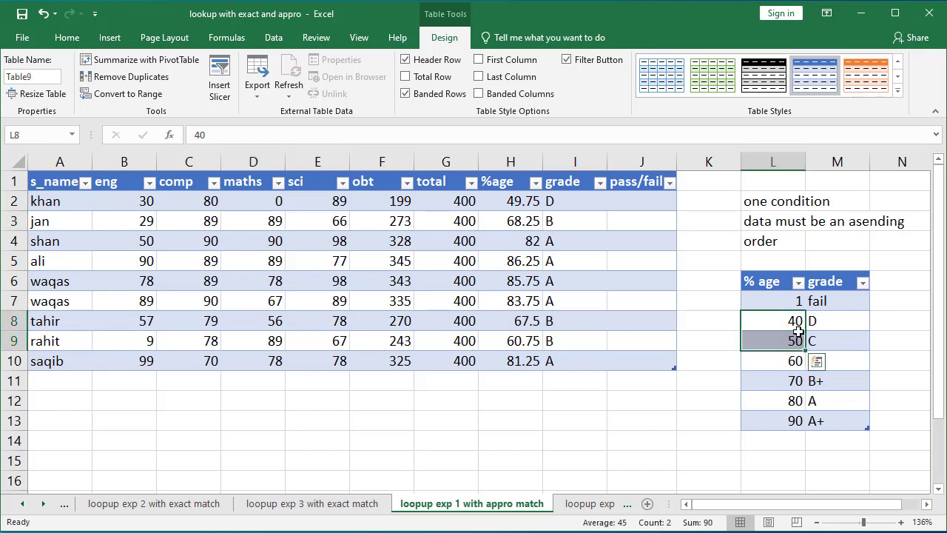
left_click(816, 321)
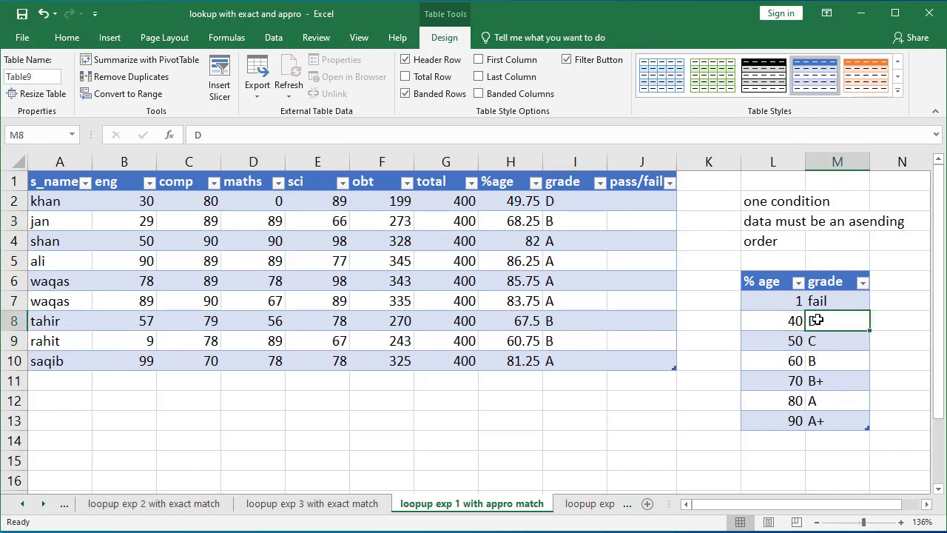
left_click(549, 203)
Step: Set the first student's sci mark to 0
left_click(345, 200)
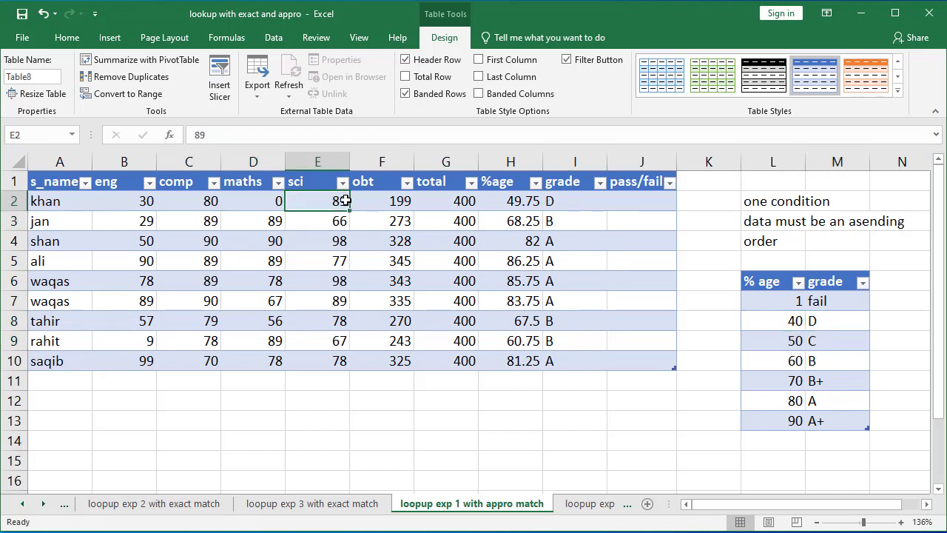
type("0")
key("Return")
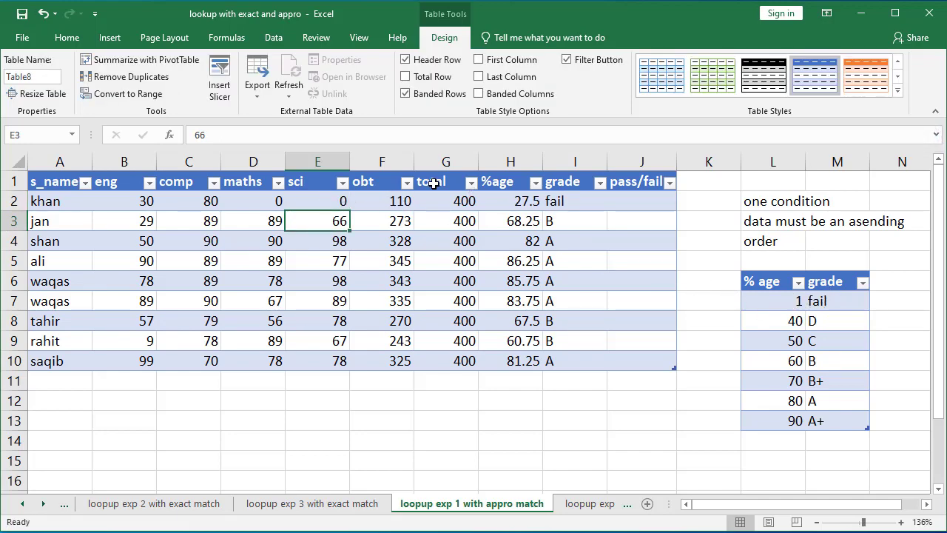
left_click(519, 198)
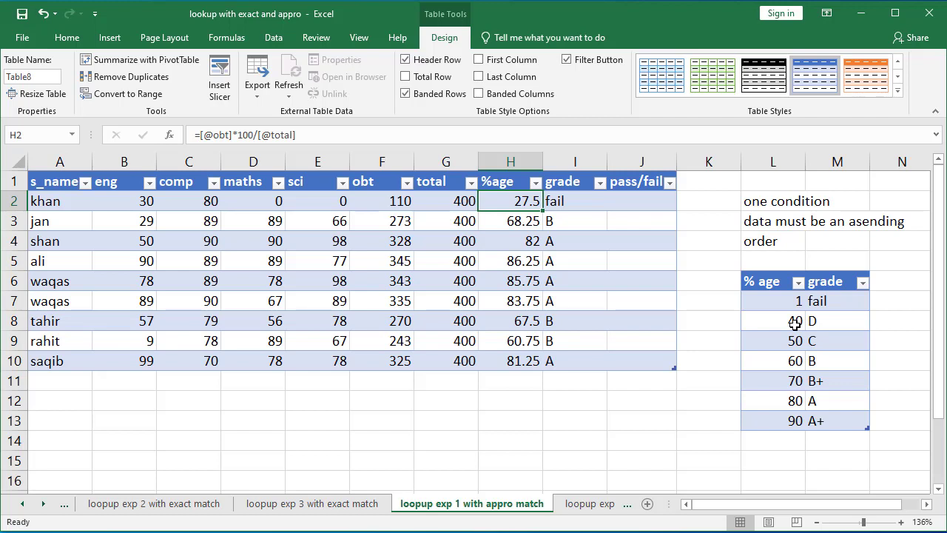
Step: Delete the pass/fail column from the student table
left_click(640, 162)
right_click(641, 162)
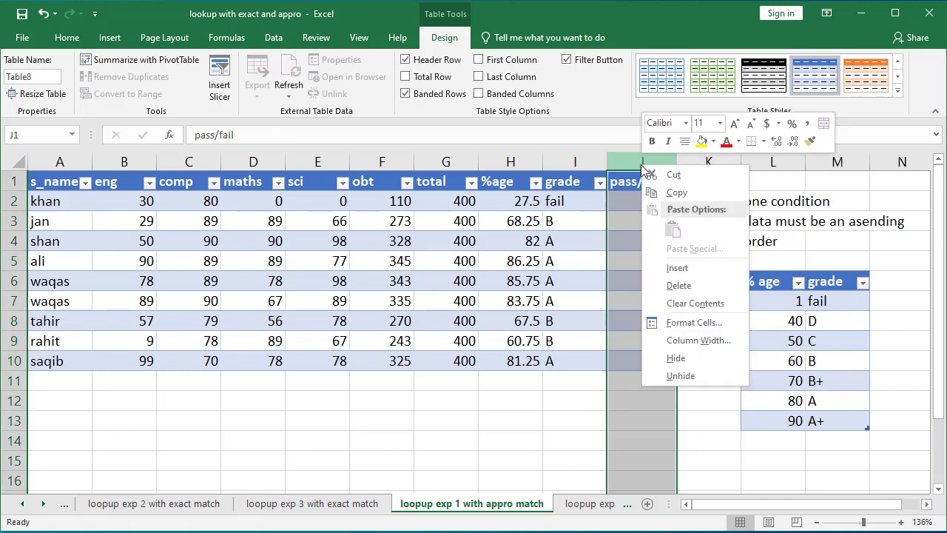
left_click(678, 287)
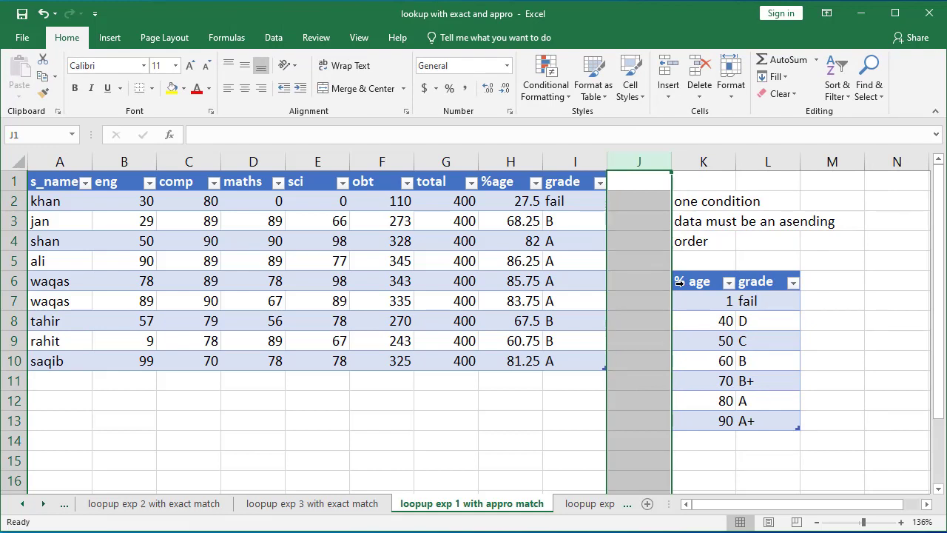
left_click(726, 322)
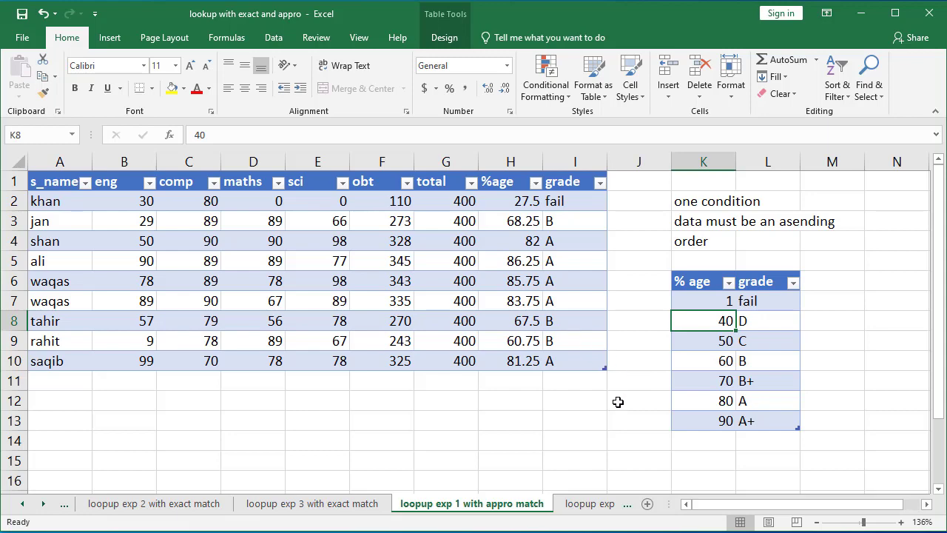
Step: Open the loopup exp 2 with appro match sheet and convert the sale and comm % range G4:H11 into a table with headers
left_click(585, 504)
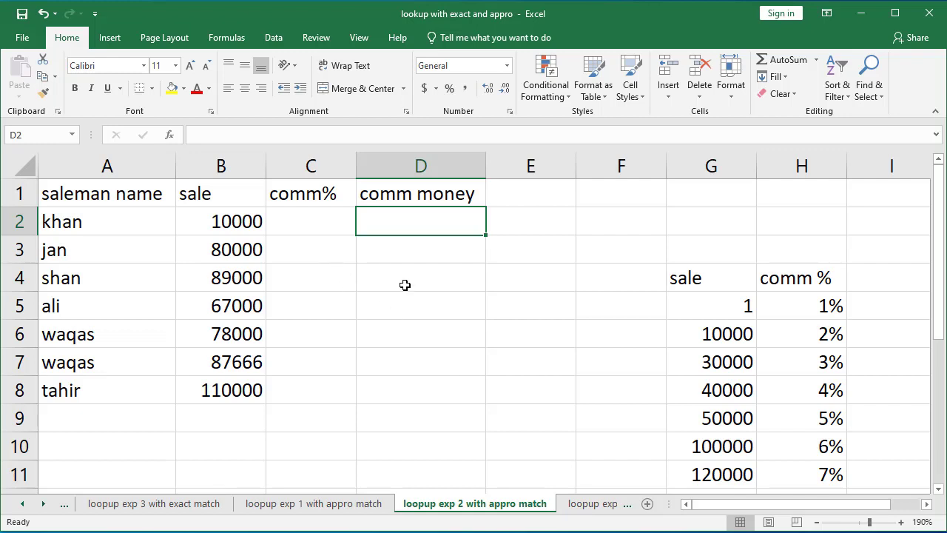
left_click(107, 193)
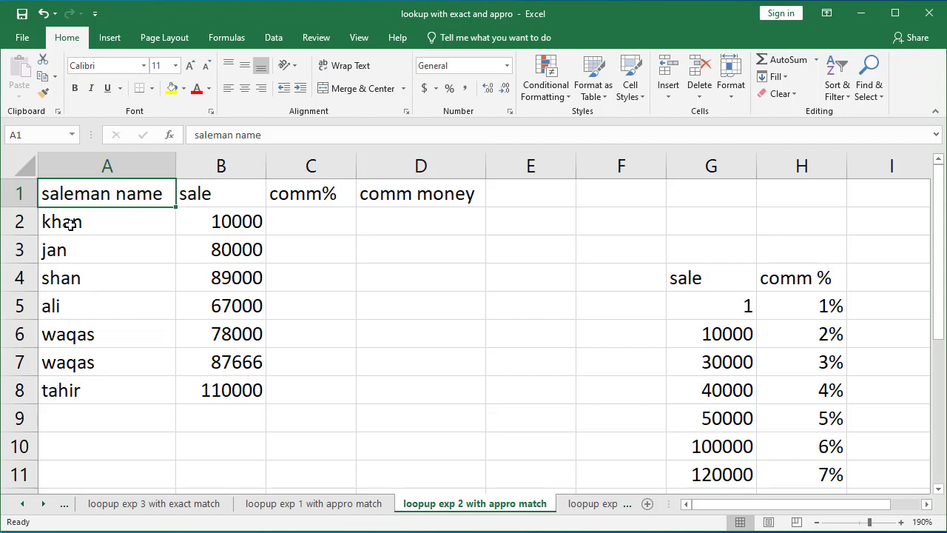
left_click_drag(215, 201, 228, 385)
left_click(302, 225)
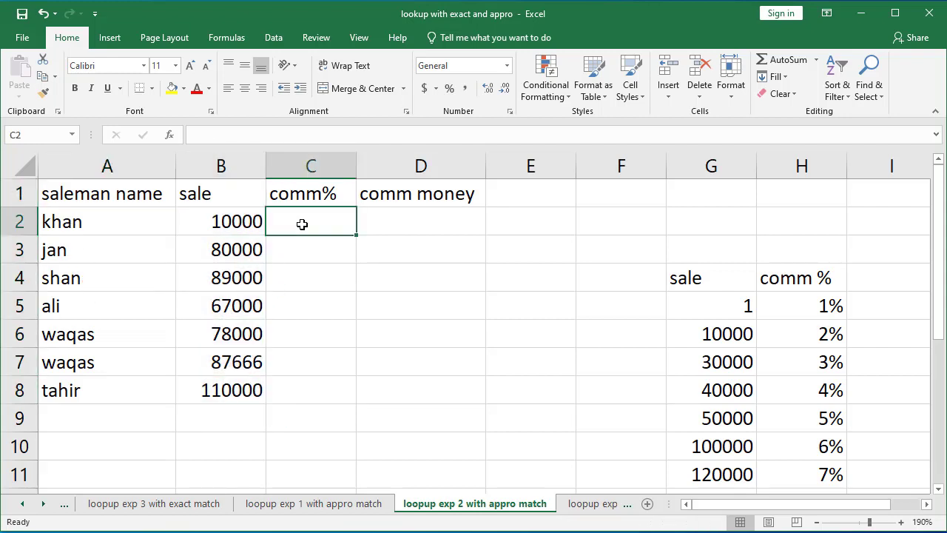
left_click_drag(725, 286, 790, 444)
left_click(426, 227)
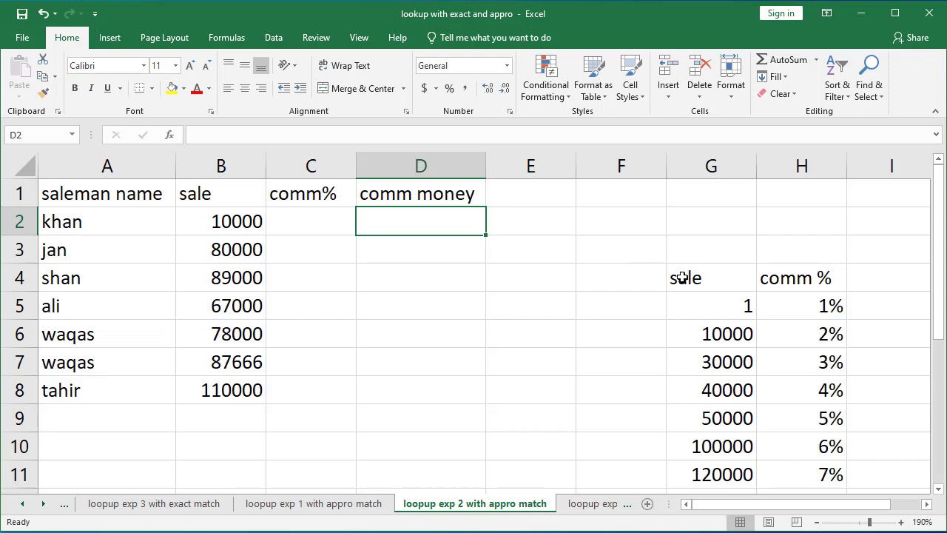
left_click_drag(677, 278, 783, 473)
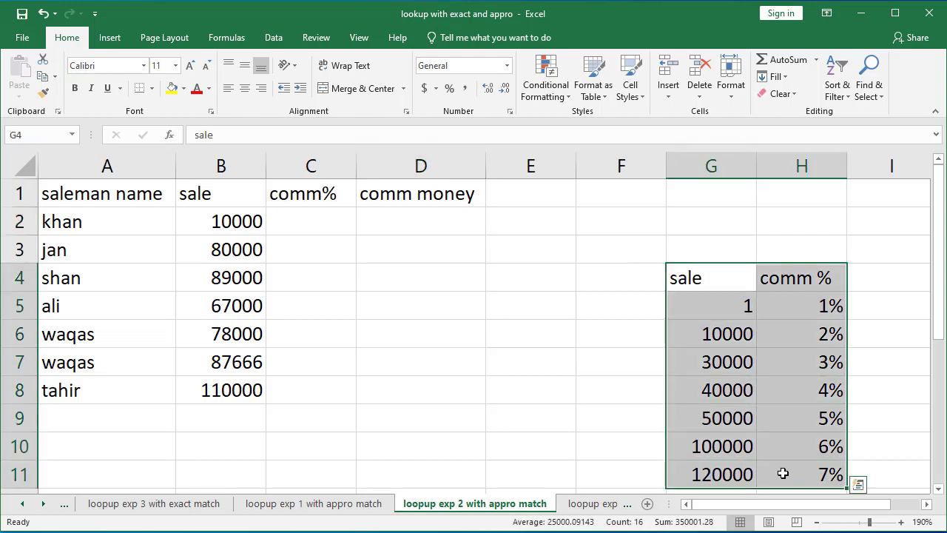
key("ctrl+t")
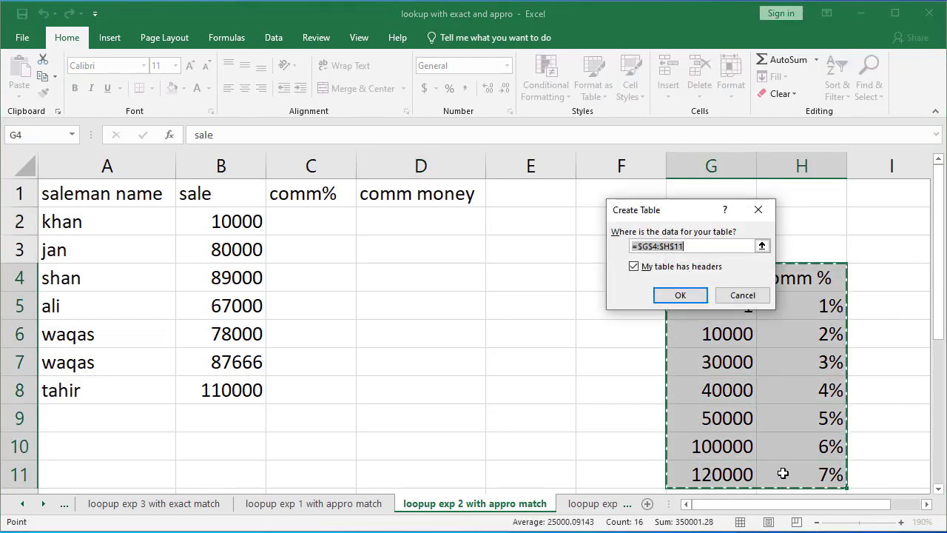
key("Return")
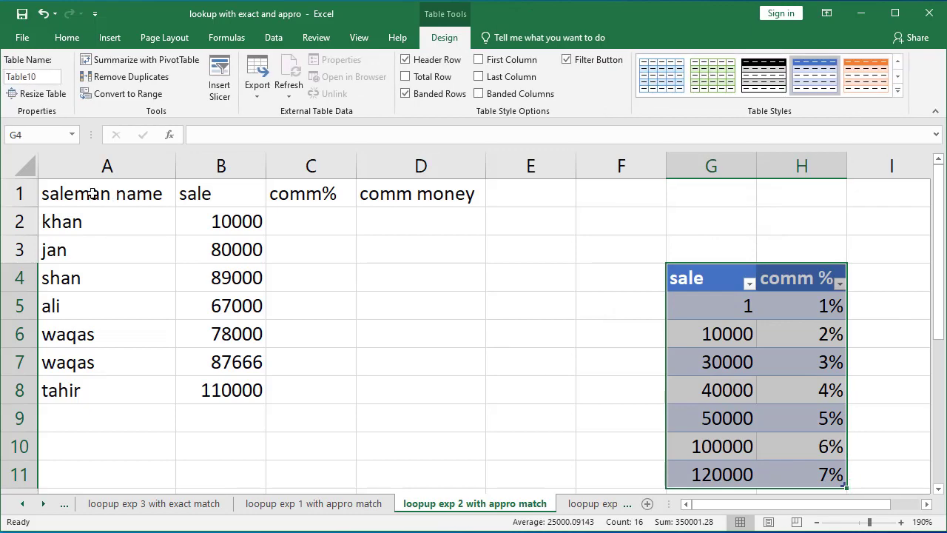
Step: Convert the salesman data range A1:D8 into a table with headers
left_click_drag(119, 200, 421, 391)
key("ctrl+t")
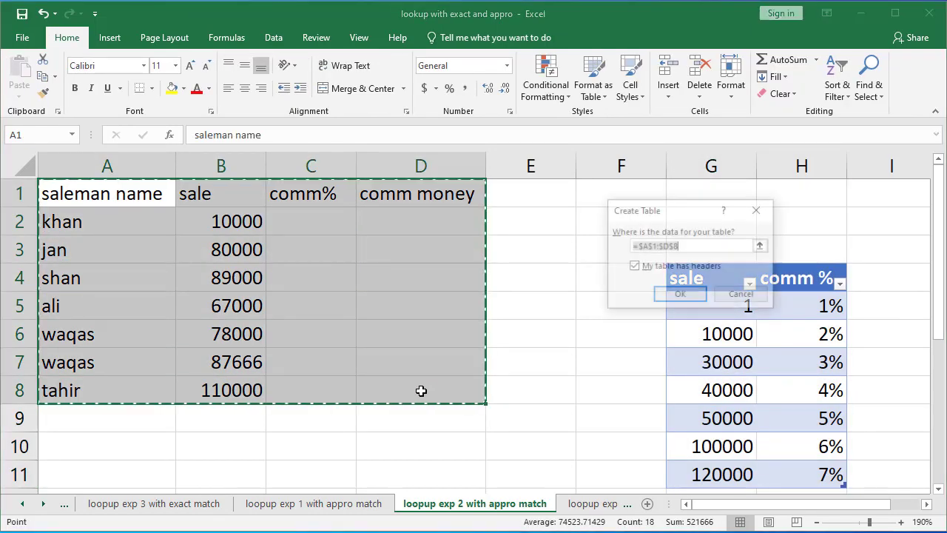
key("Return")
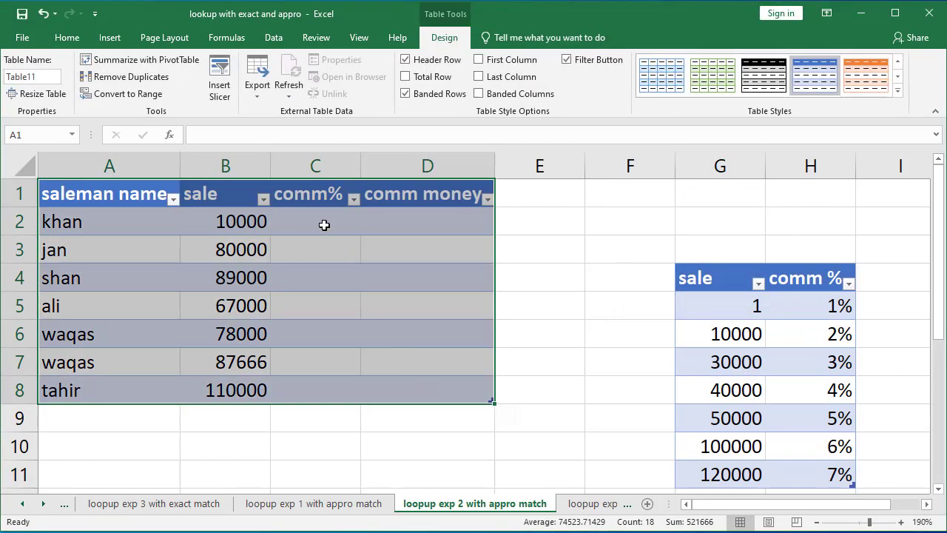
left_click(324, 225)
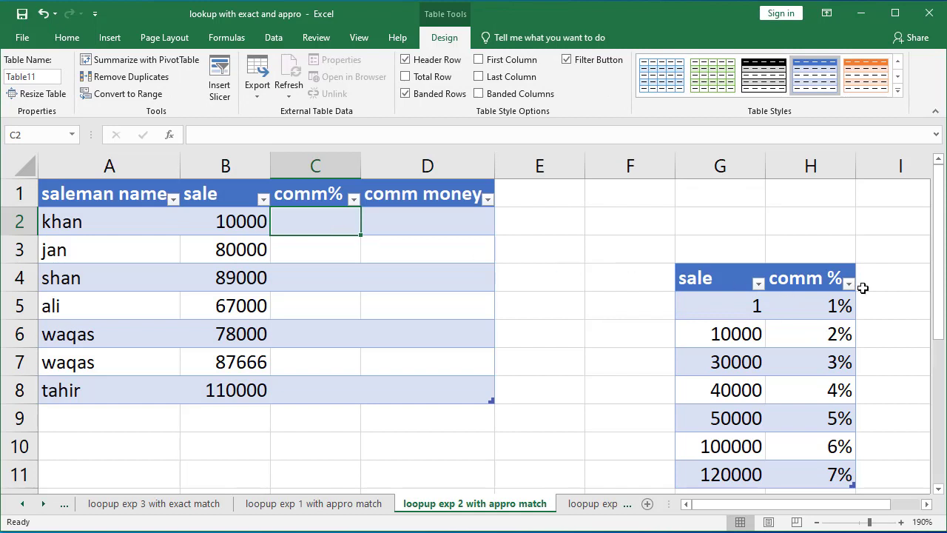
left_click(735, 306)
left_click(734, 325)
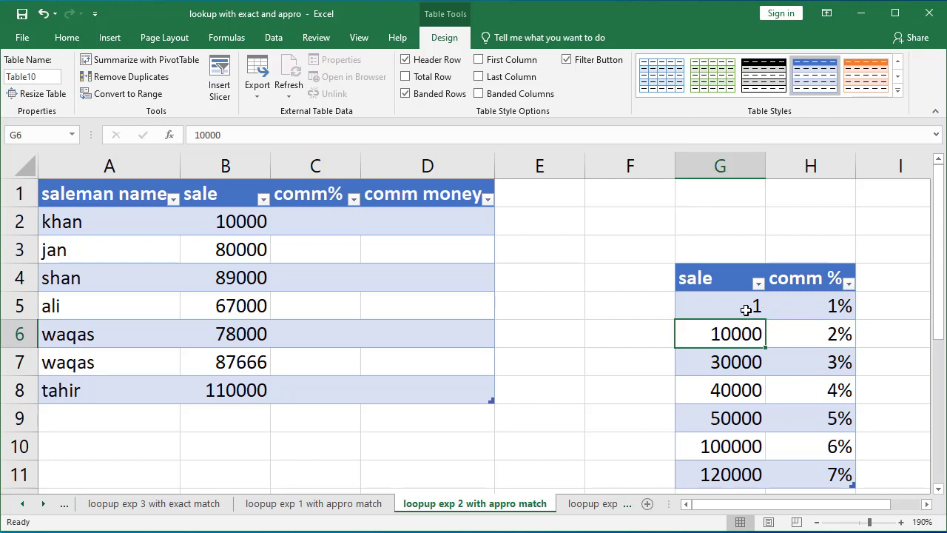
left_click(814, 311)
left_click(743, 335)
left_click(742, 363)
left_click(819, 334)
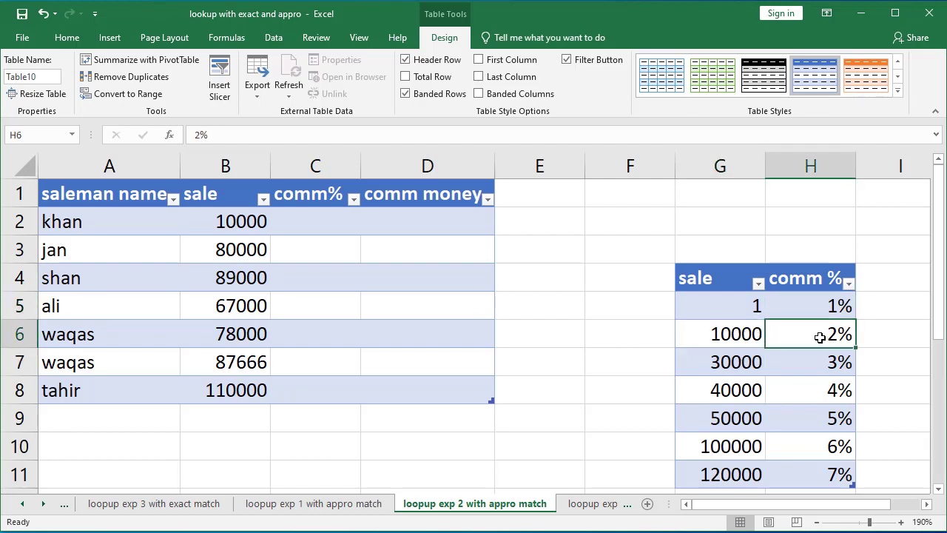
left_click(328, 218)
type("=")
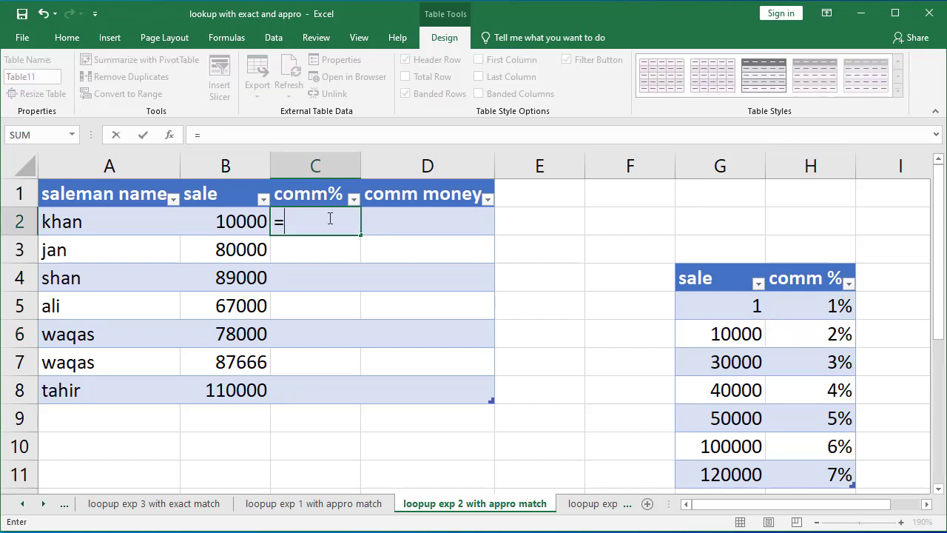
type("vl")
key("Tab")
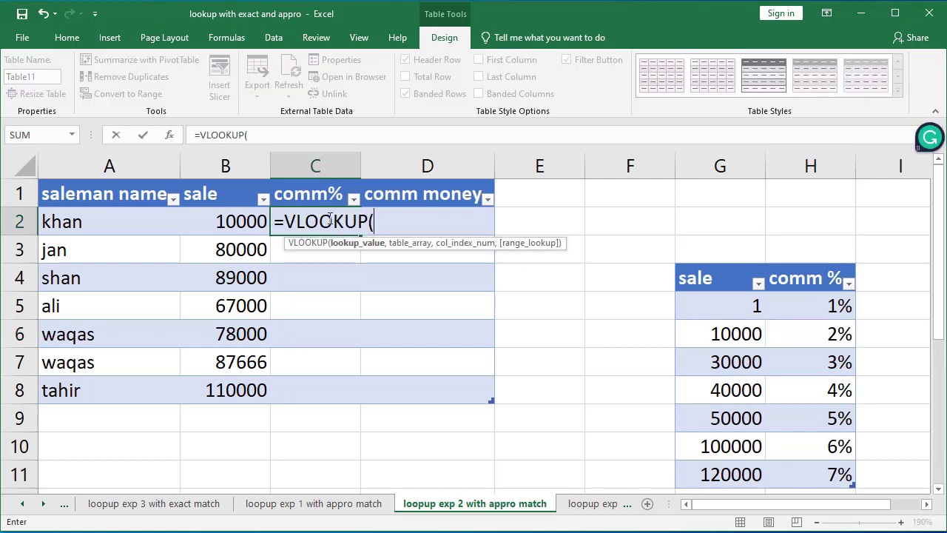
left_click(234, 221)
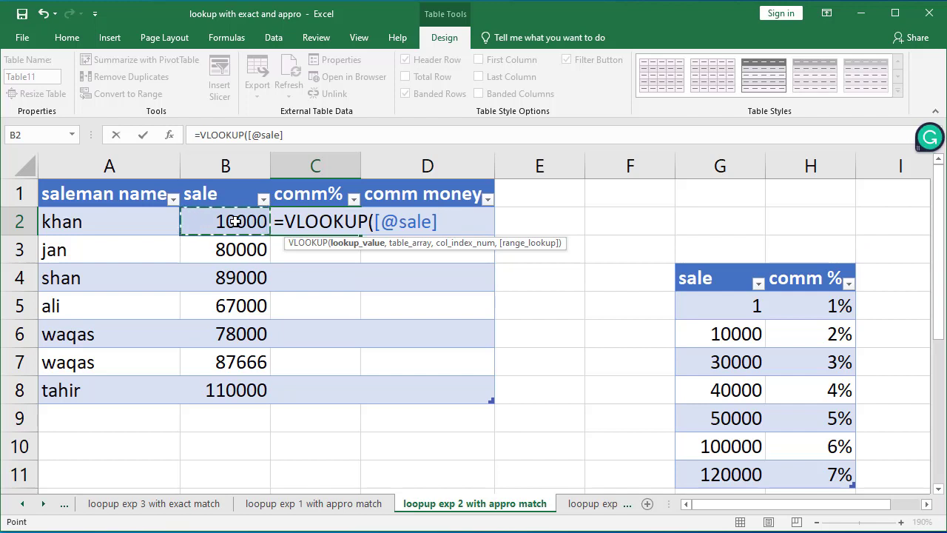
type(",")
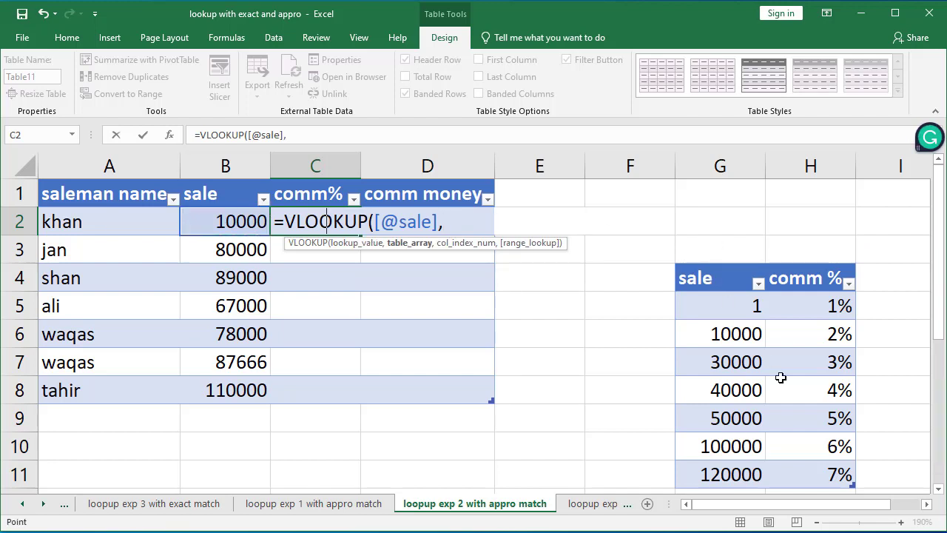
left_click_drag(781, 377, 834, 485)
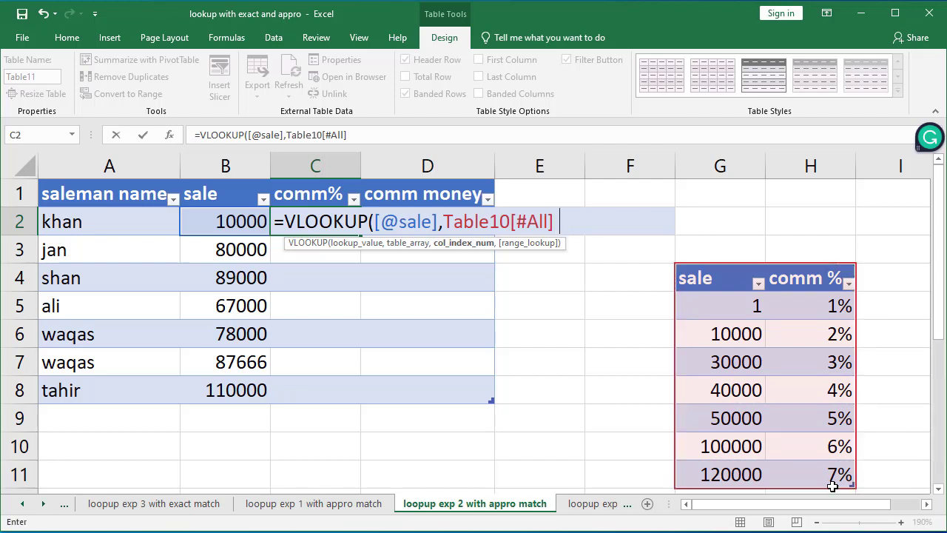
key("BackSpace")
type(",2")
type(",2,")
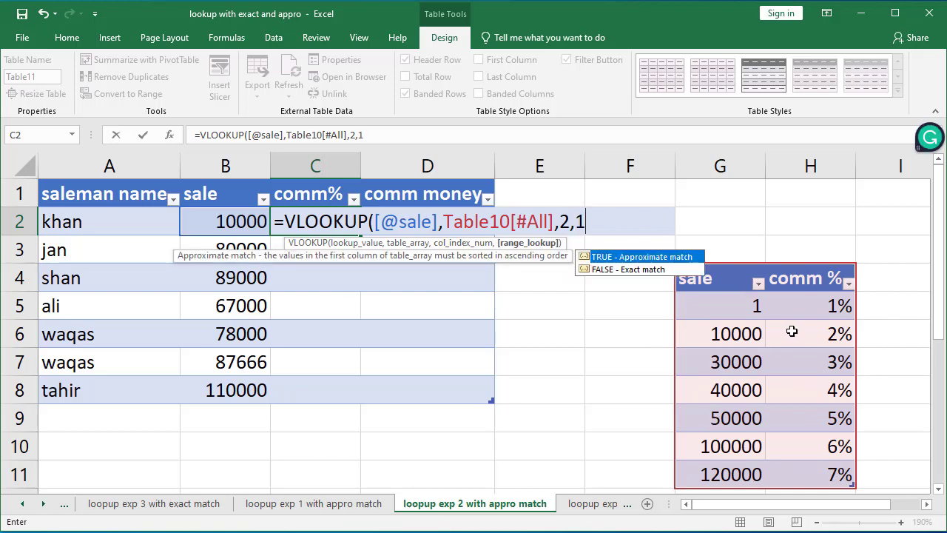
type("1)")
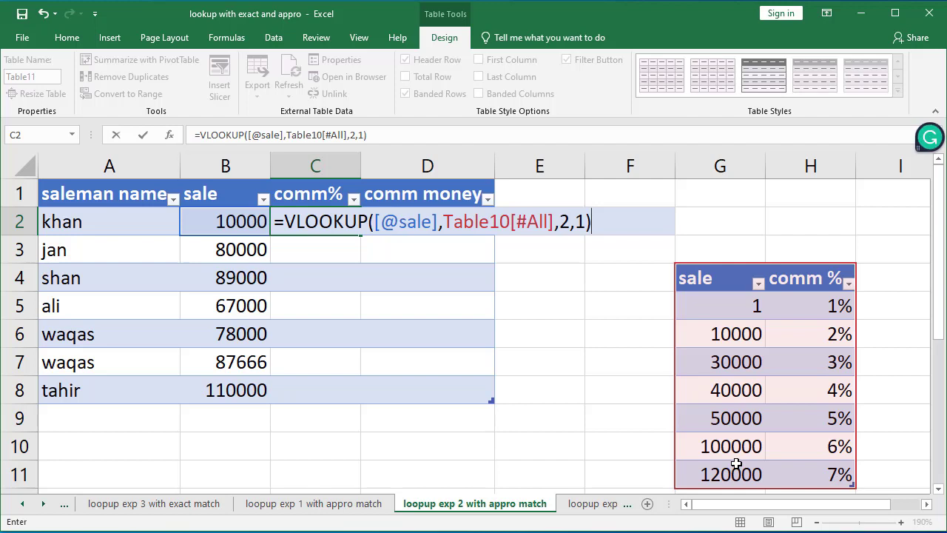
key("Return")
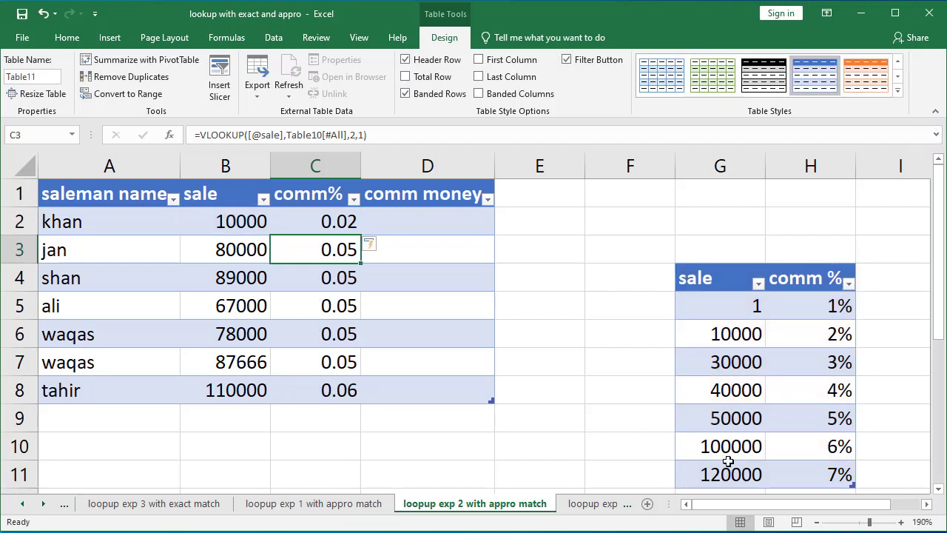
Step: Format the comm% column C2:C8 as percentages with no decimal places
left_click(341, 222)
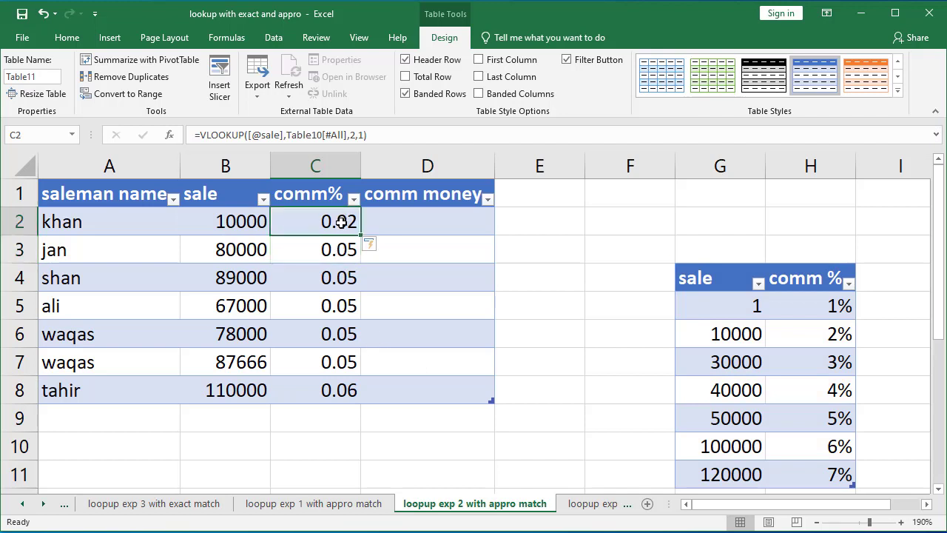
left_click_drag(341, 222, 342, 390)
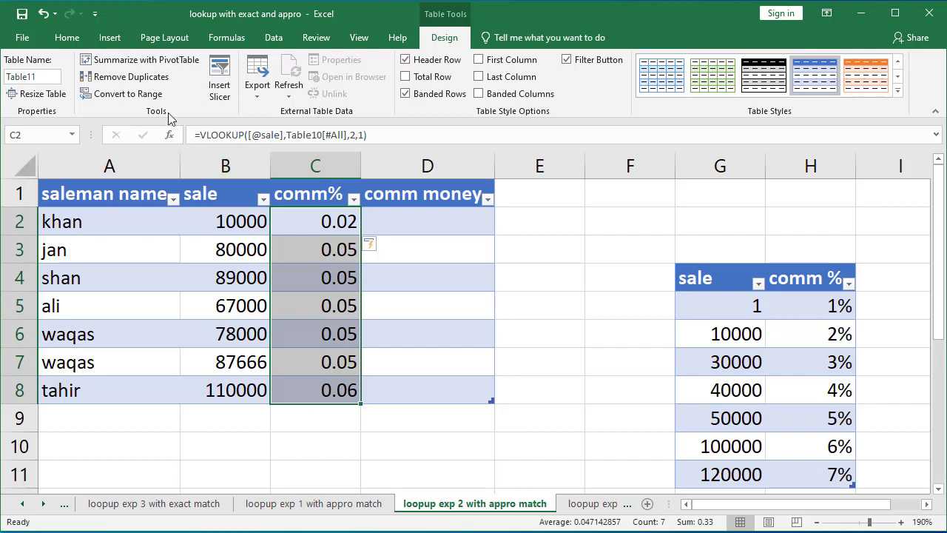
left_click(330, 169)
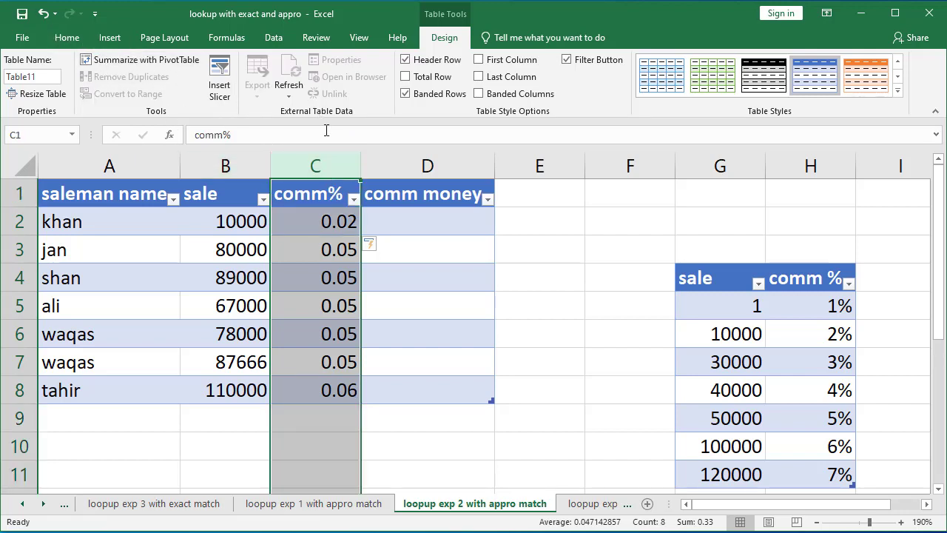
left_click_drag(323, 214, 332, 379)
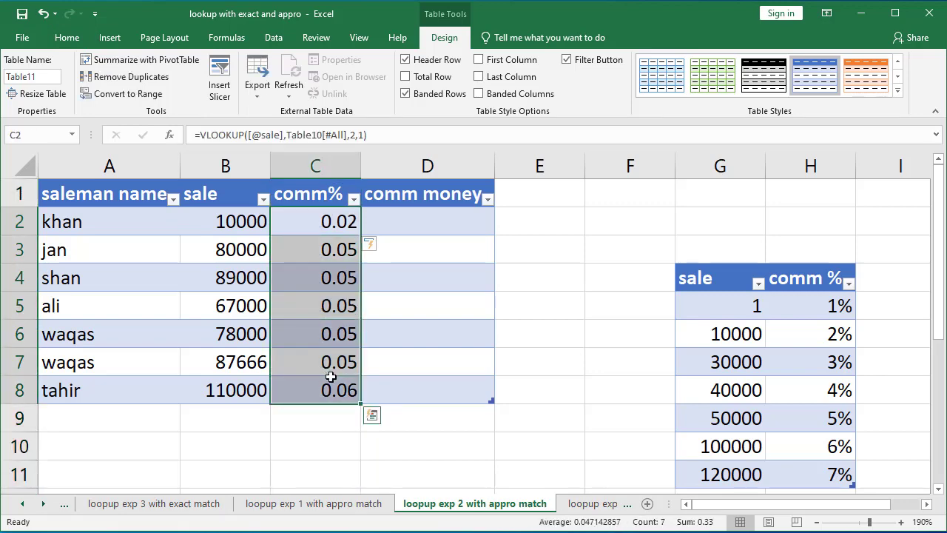
left_click(65, 38)
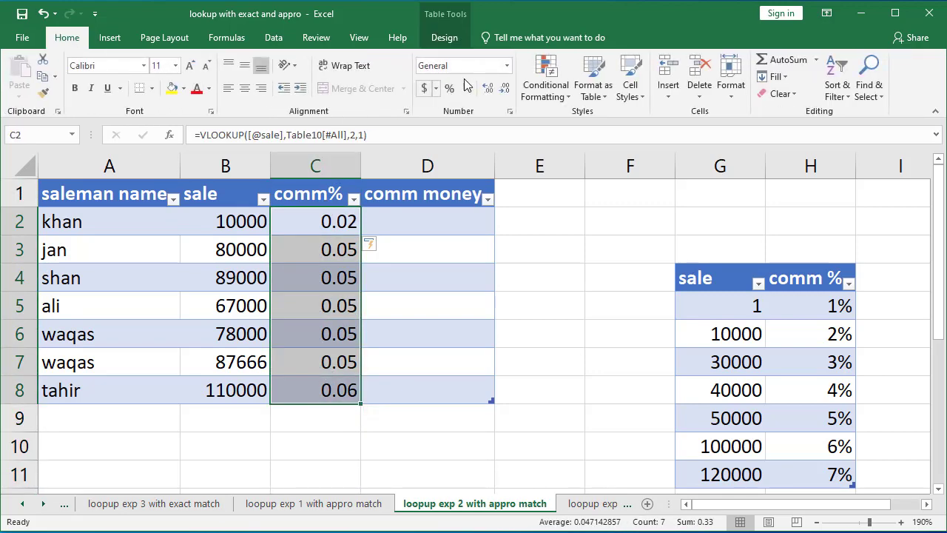
left_click(507, 66)
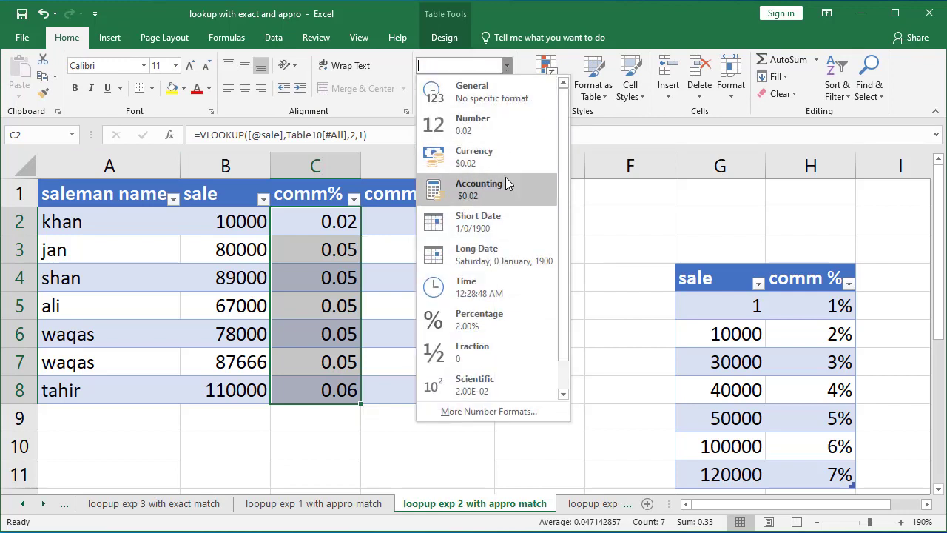
left_click(508, 316)
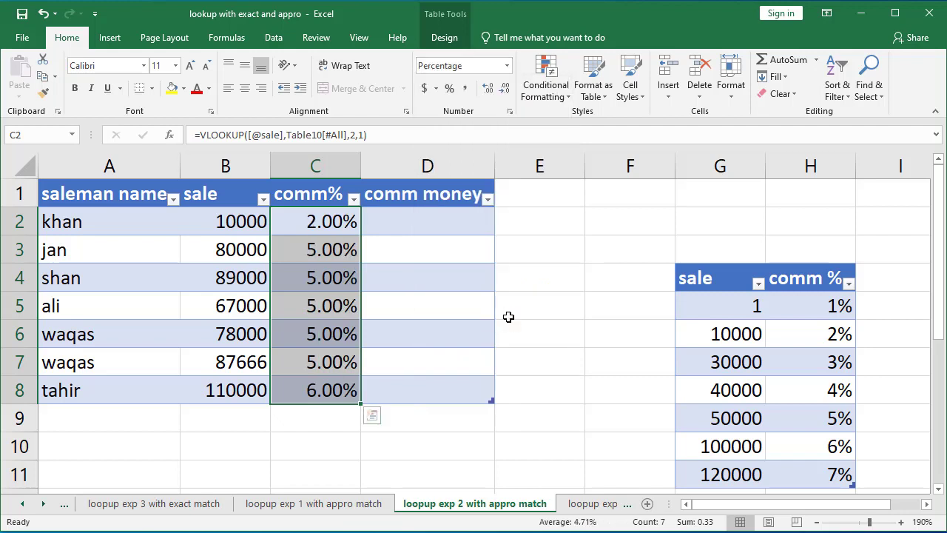
left_click(504, 88)
left_click(505, 88)
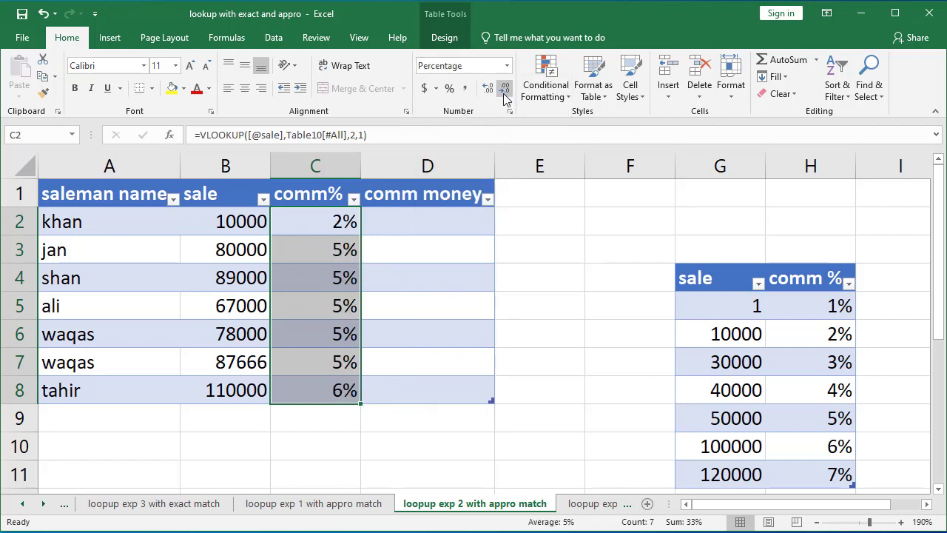
Step: Change the first salesman's sale to 5000
left_click(382, 227)
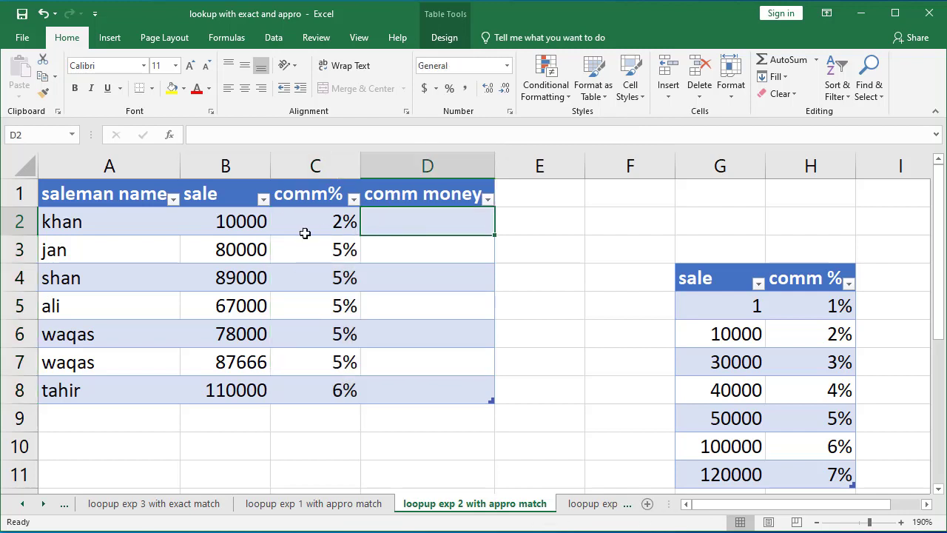
left_click(249, 222)
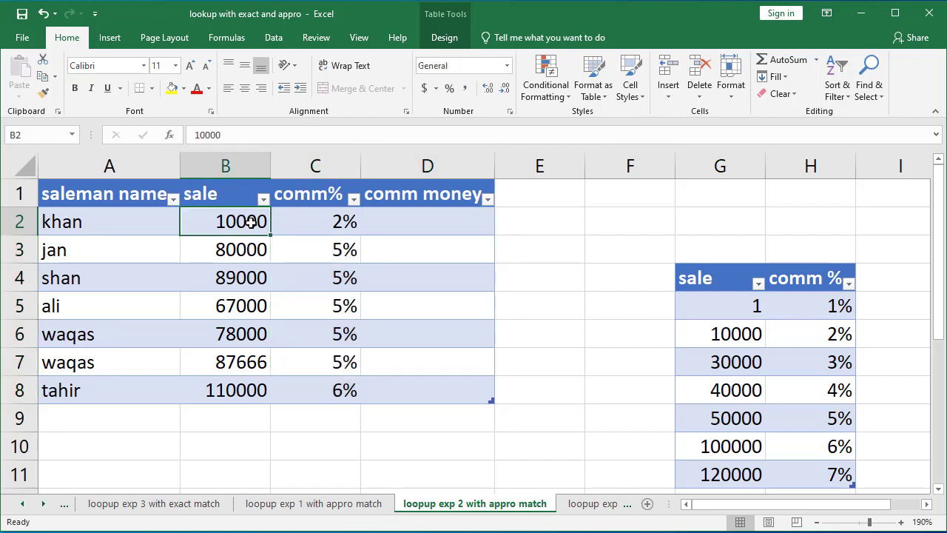
left_click(742, 335)
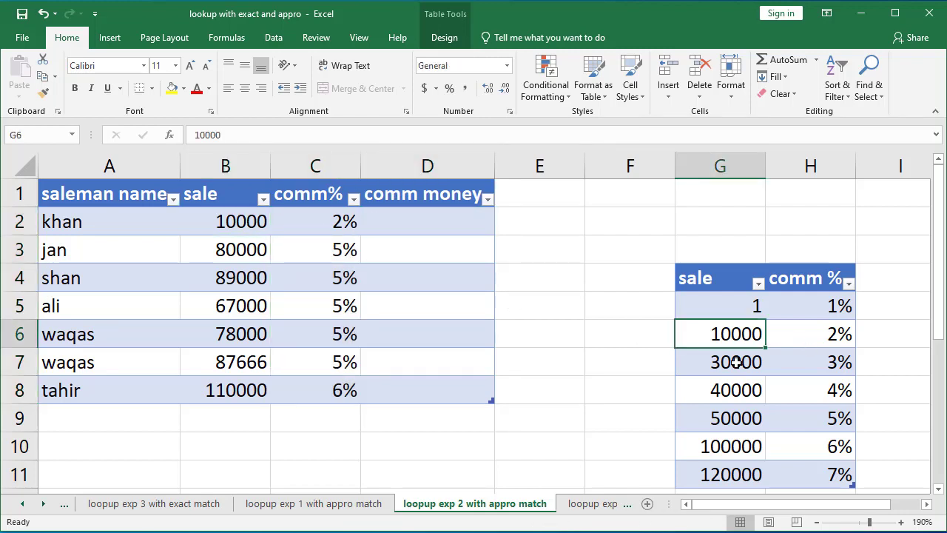
left_click(733, 362)
left_click(324, 220)
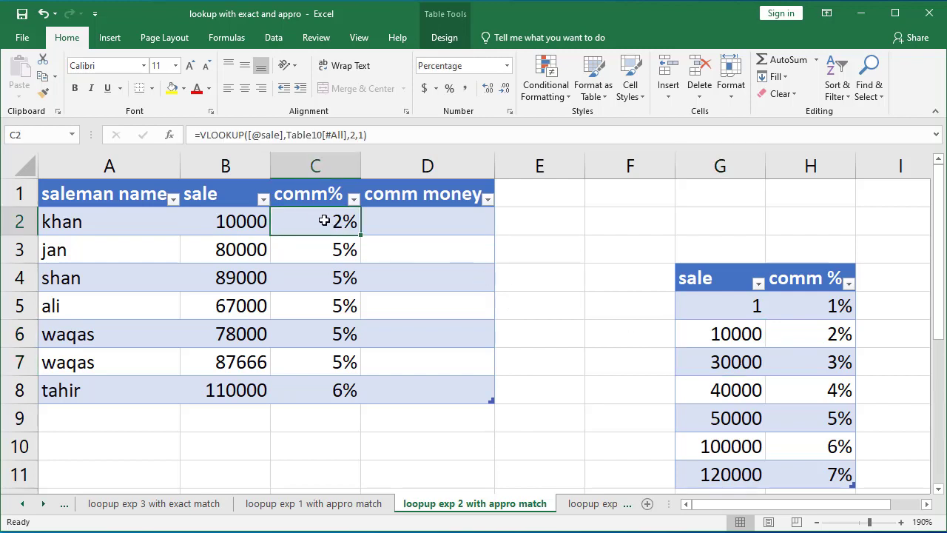
left_click(260, 226)
type("5000")
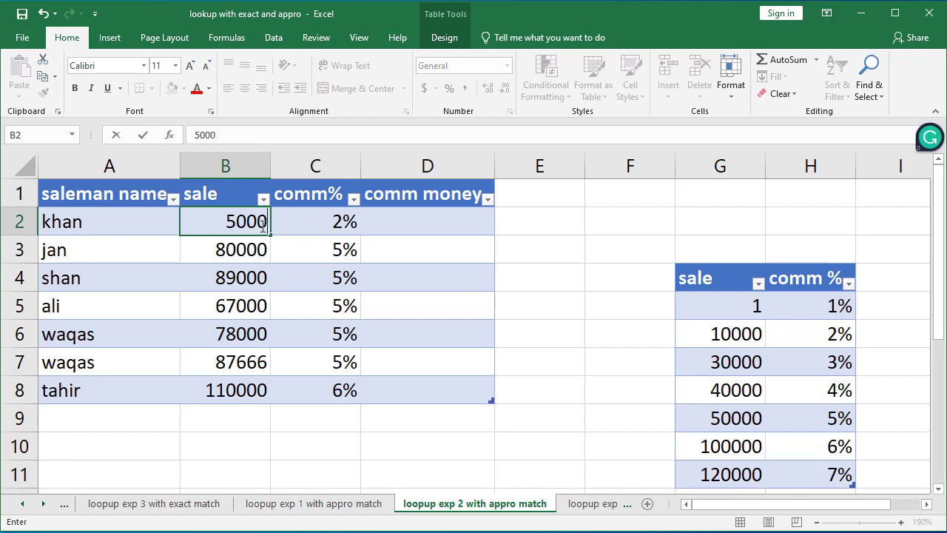
key("Return")
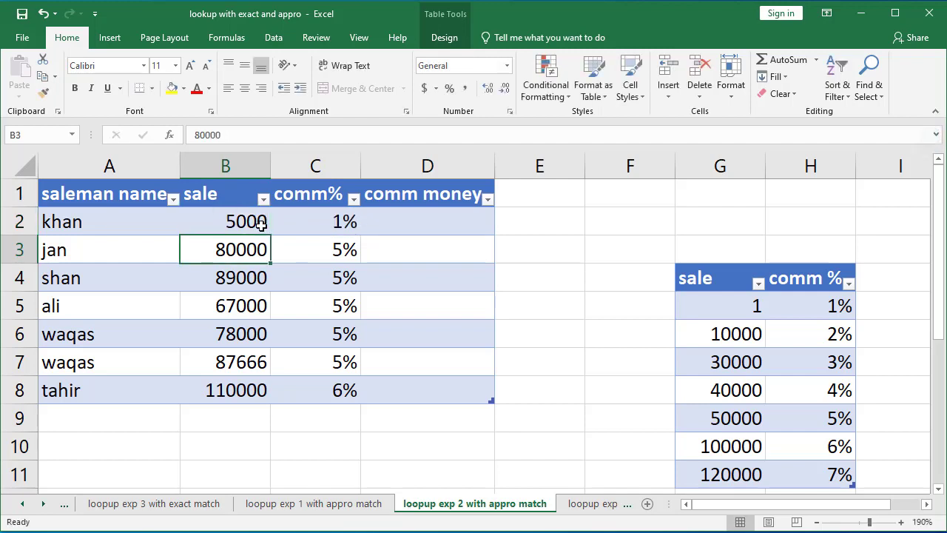
Step: Compare the salesmen's sales and commission percentages against the sale brackets in the commission table
left_click(747, 302)
left_click(747, 329)
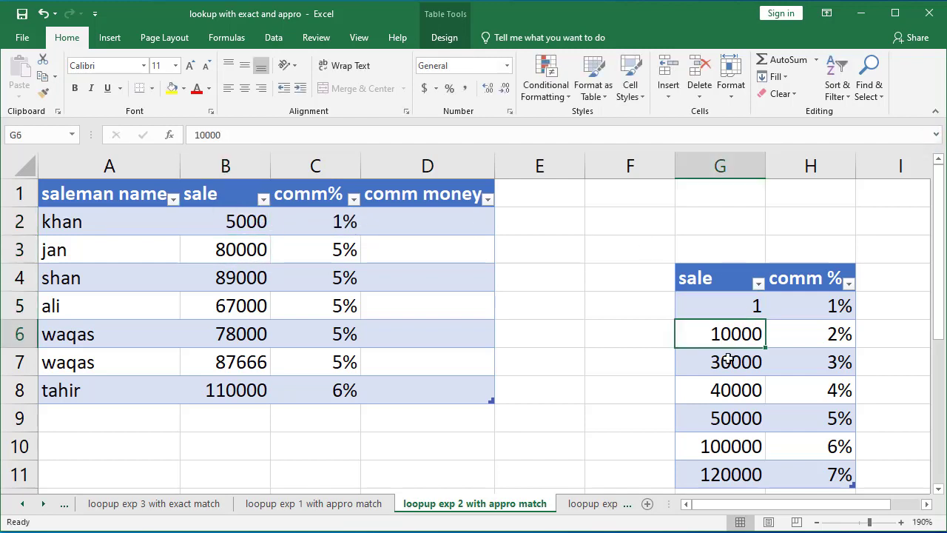
left_click(242, 391)
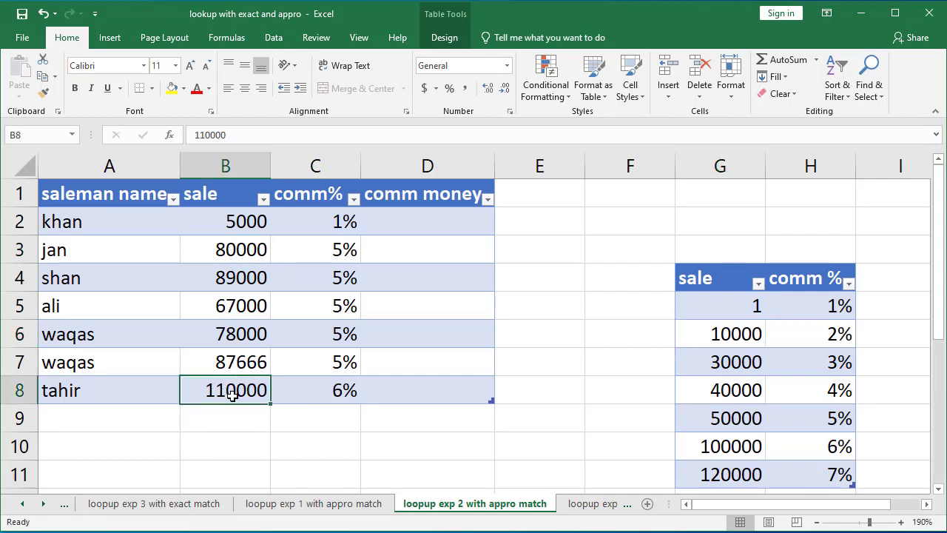
left_click(721, 448)
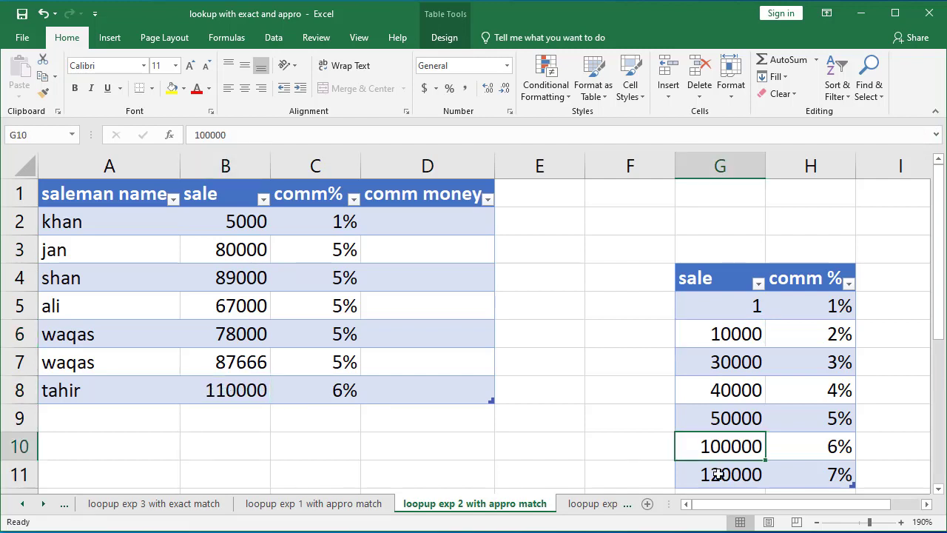
left_click(725, 469)
left_click(822, 454)
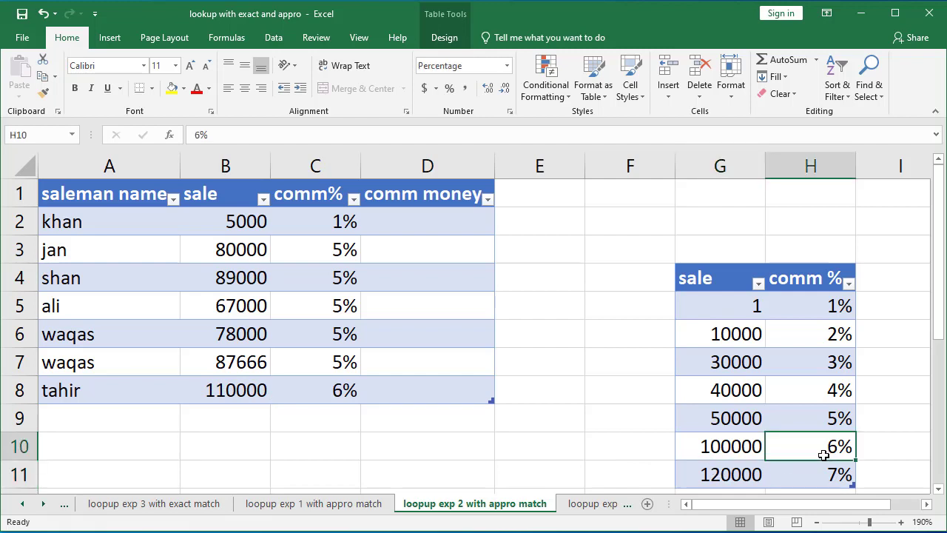
left_click_drag(343, 220, 347, 383)
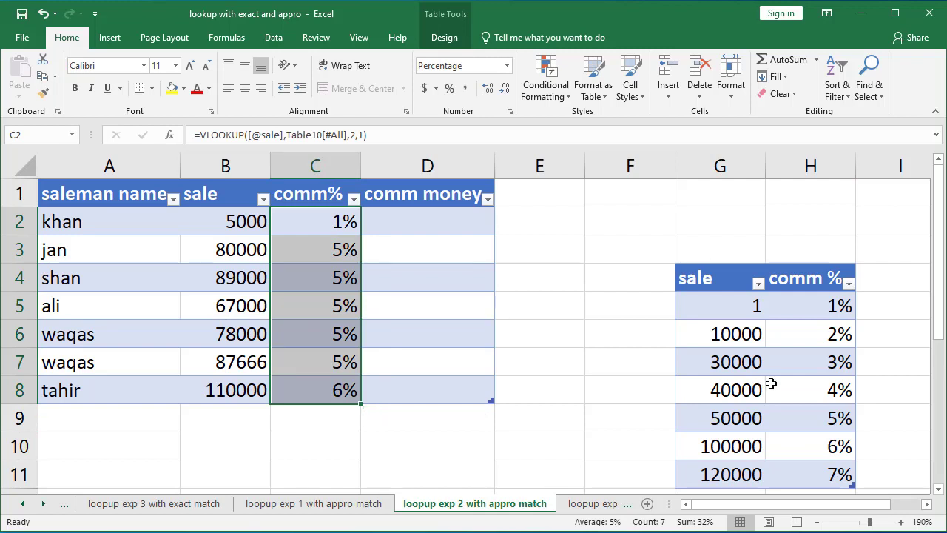
left_click(716, 365)
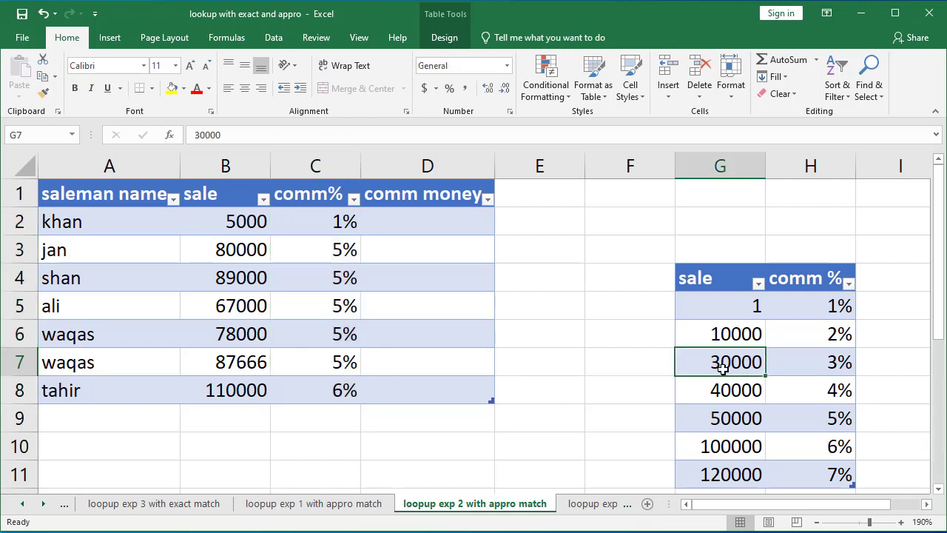
left_click(222, 279)
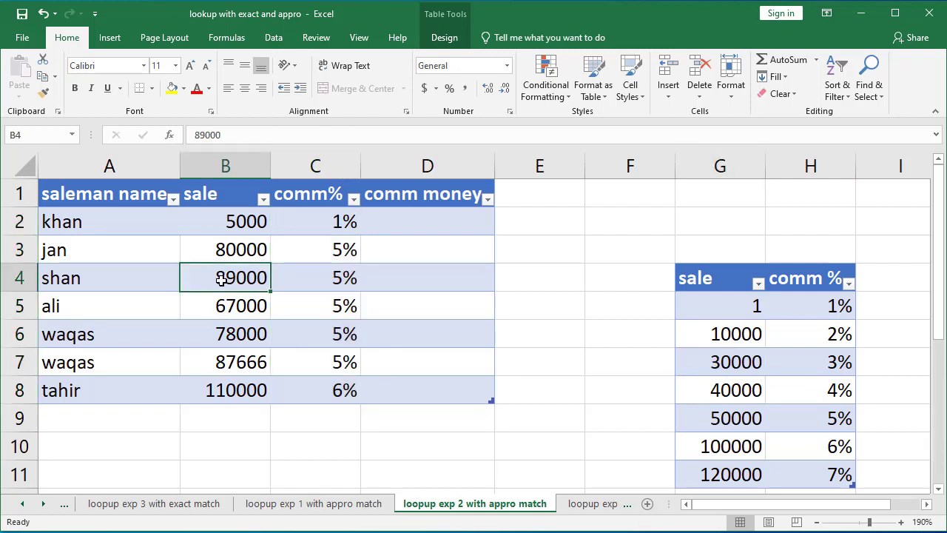
left_click(750, 393)
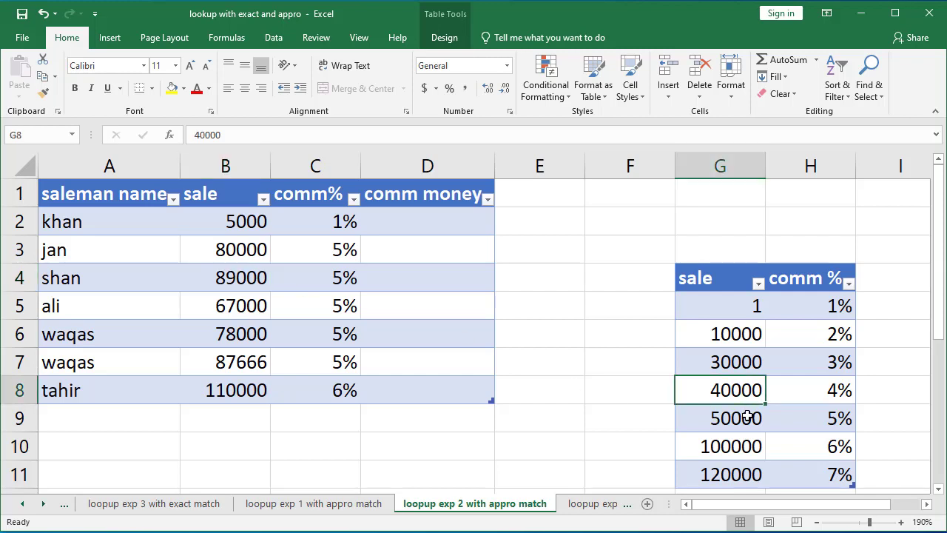
left_click(256, 278)
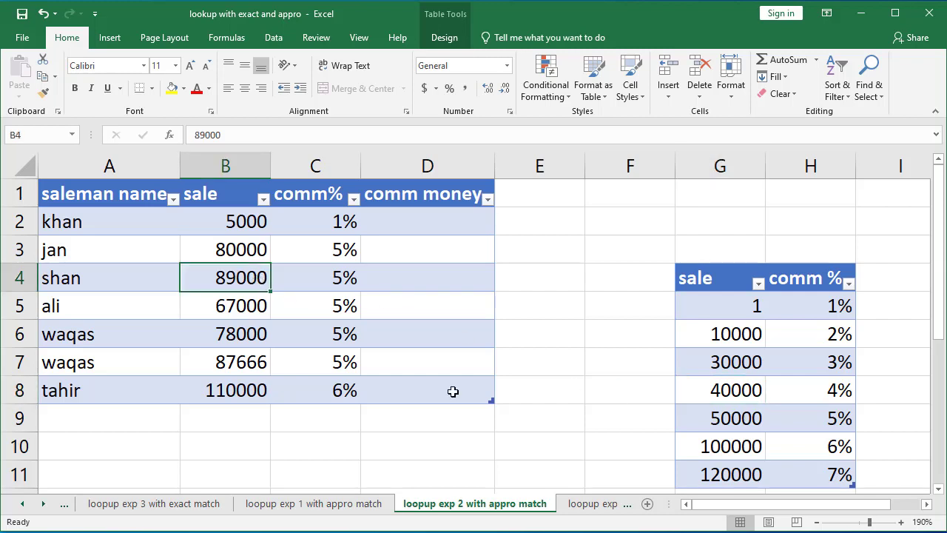
left_click(745, 419)
left_click(738, 442)
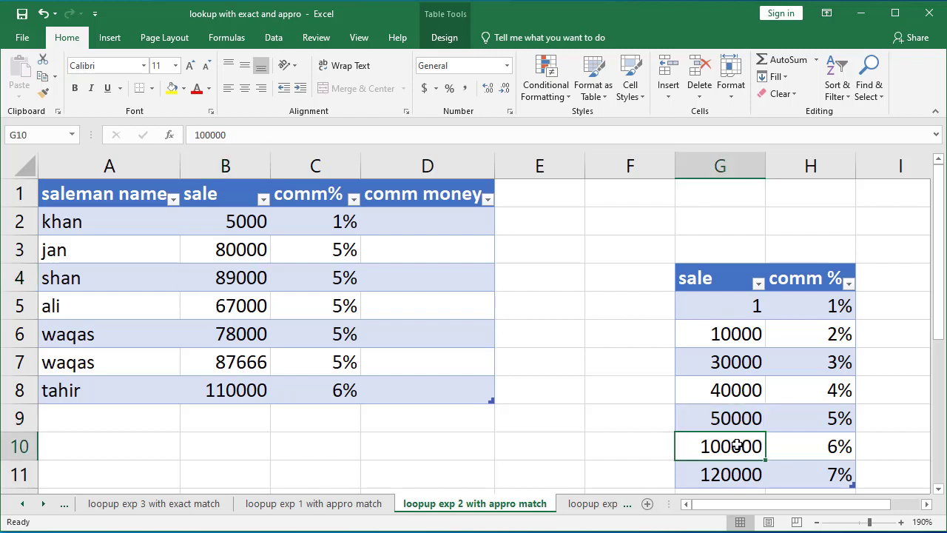
left_click(742, 418)
left_click(745, 442)
left_click(239, 279)
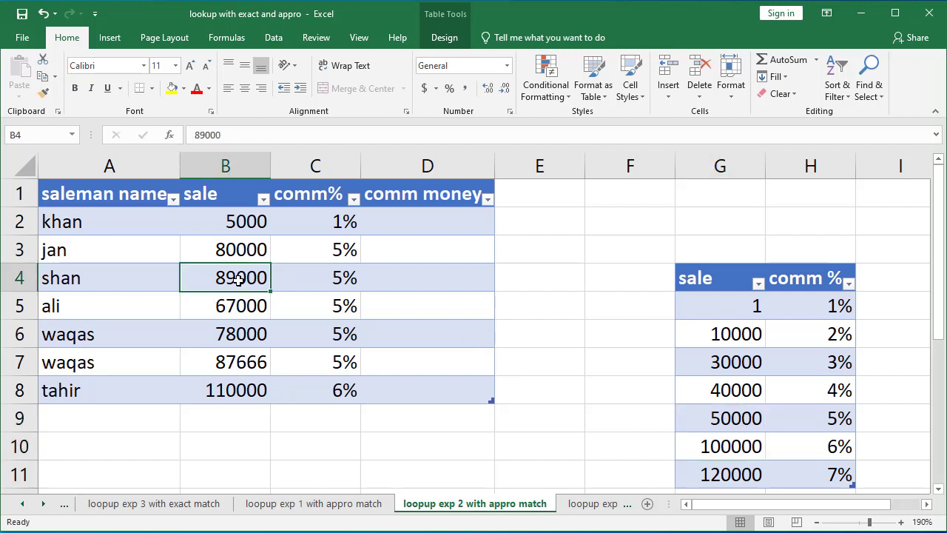
left_click(727, 414)
left_click(725, 440)
left_click(826, 421)
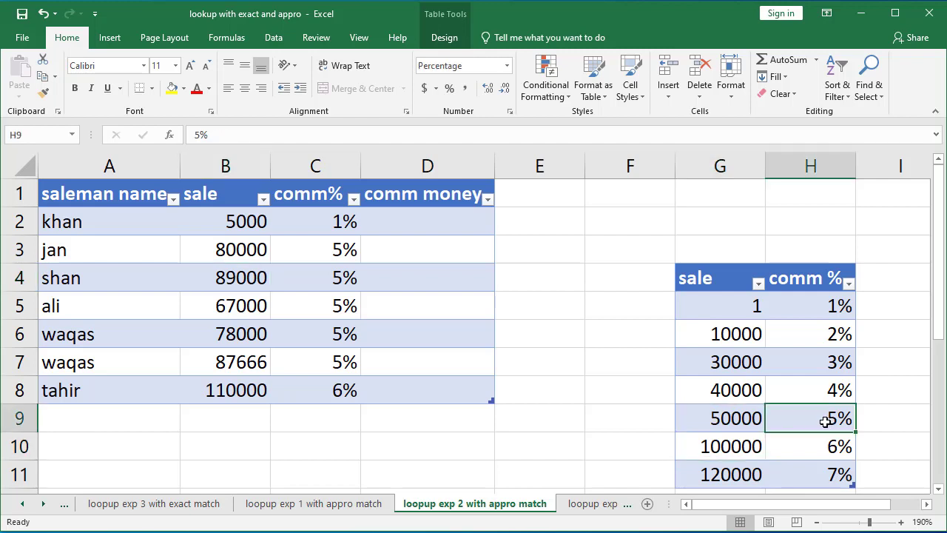
left_click(437, 222)
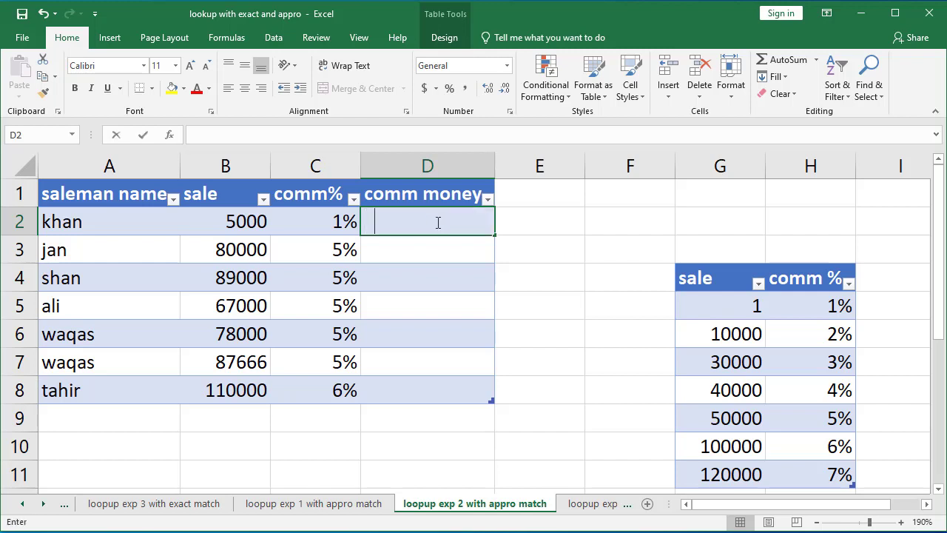
type("=")
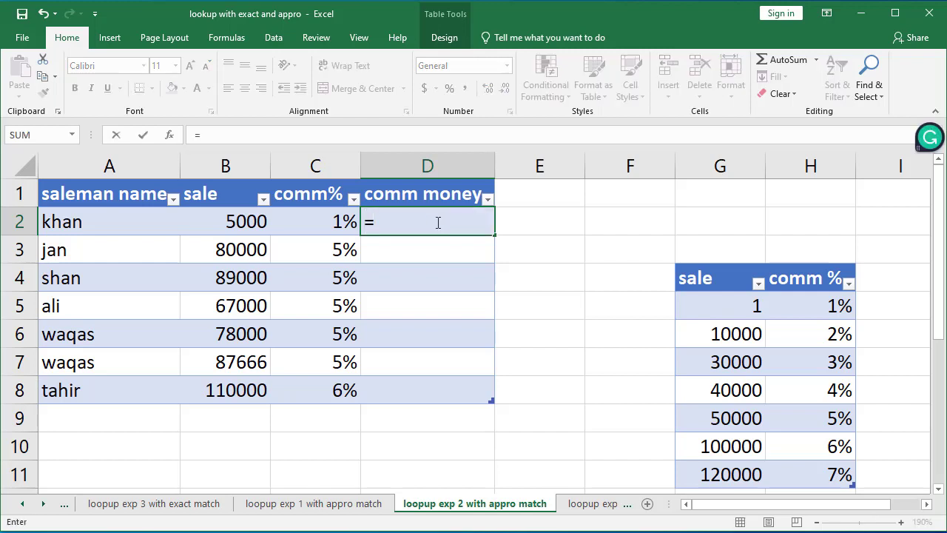
left_click(253, 221)
type("*")
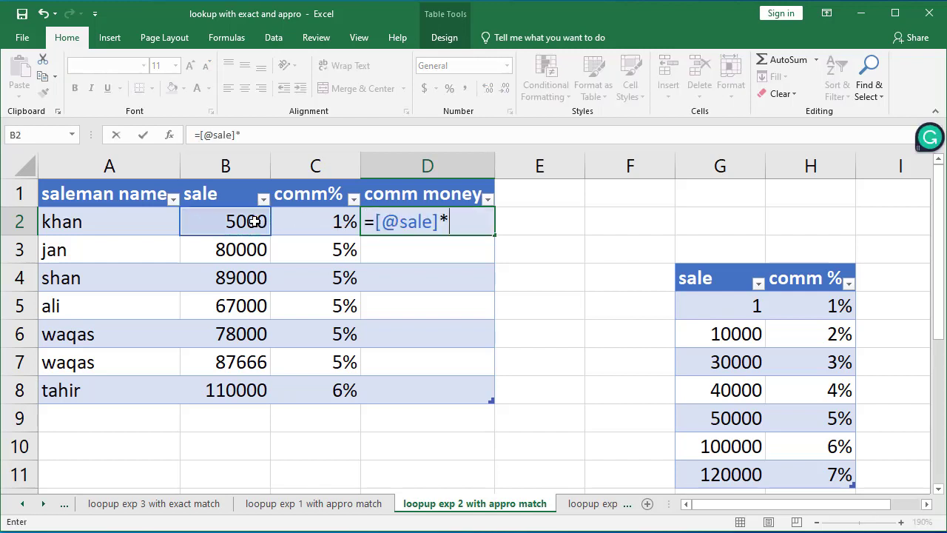
left_click(306, 221)
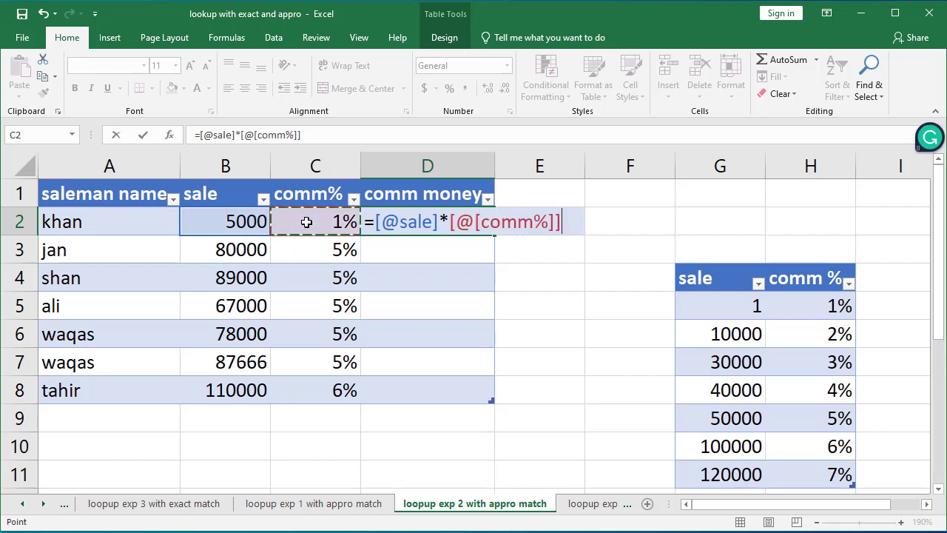
key("Return")
Step: Inspect the sale, comm% and comm money cells and their formulas for the first salesmen
left_click(466, 214)
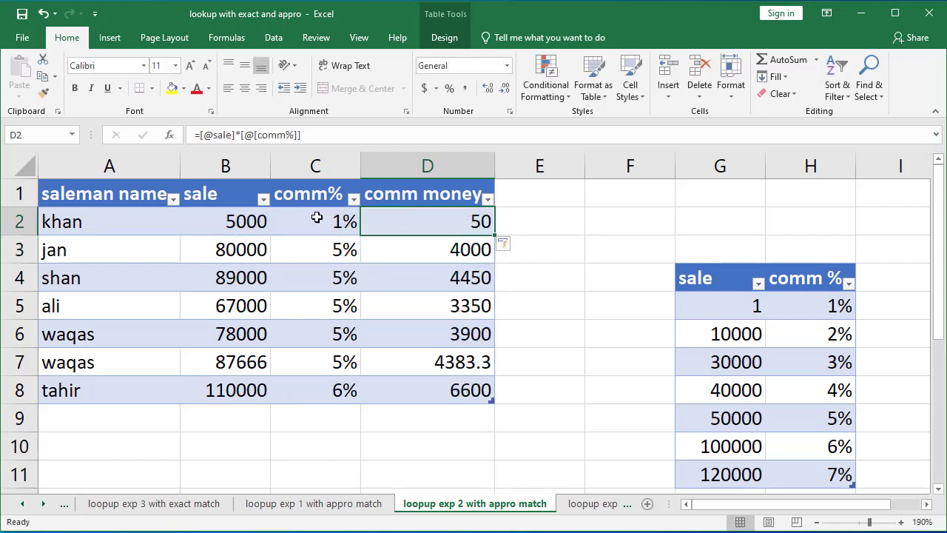
left_click(254, 222)
left_click(326, 220)
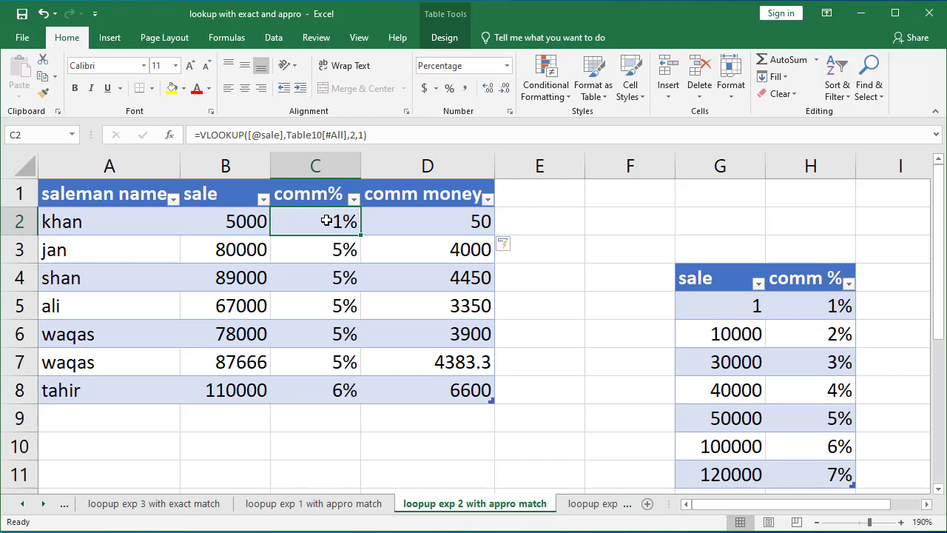
left_click(464, 219)
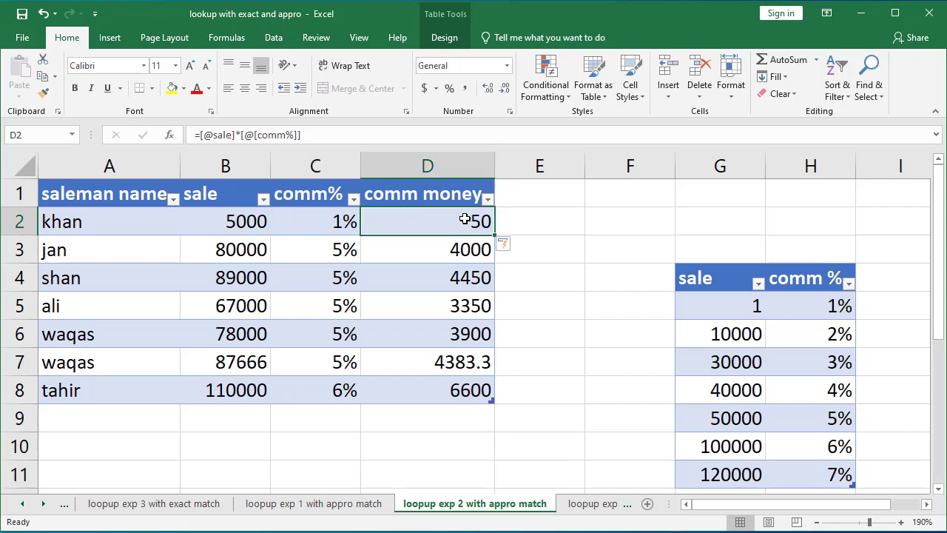
left_click(251, 252)
left_click(421, 249)
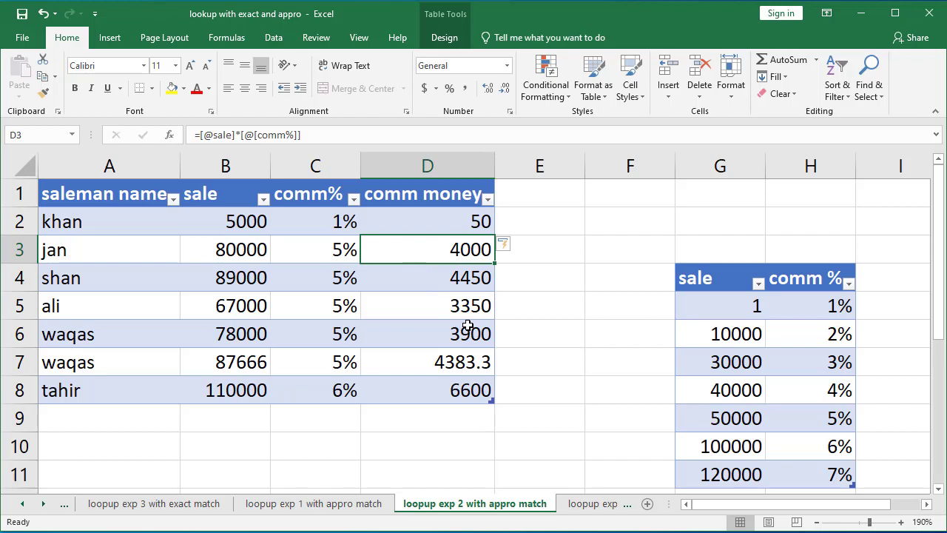
left_click(331, 215)
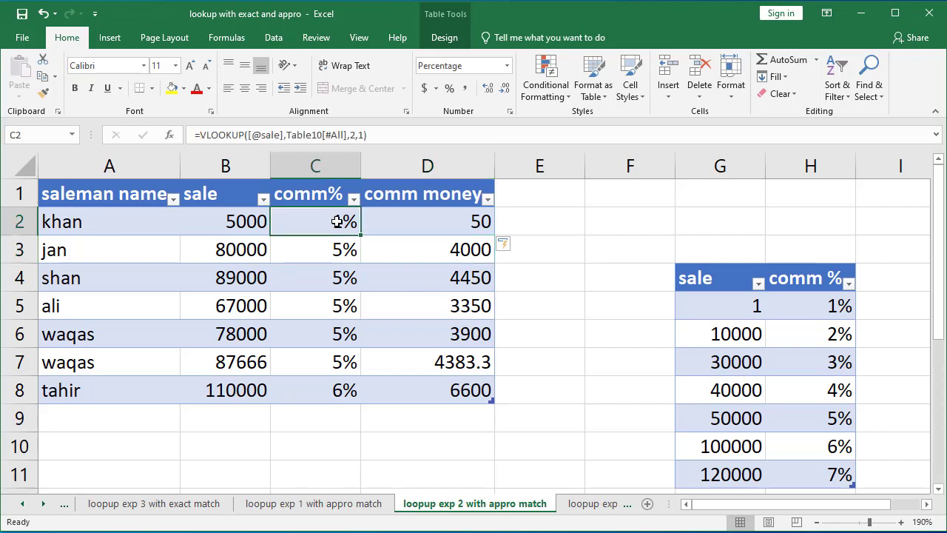
left_click(441, 222)
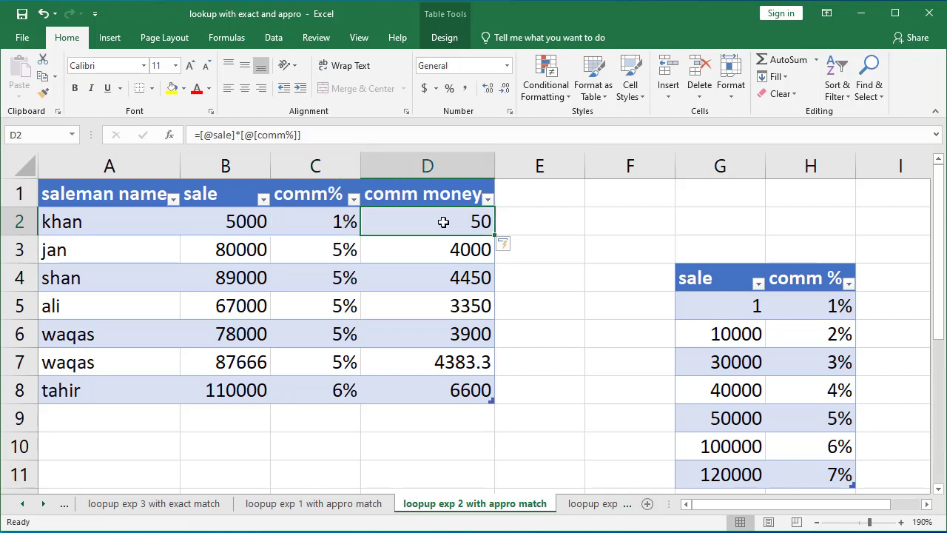
left_click(265, 221)
left_click(343, 221)
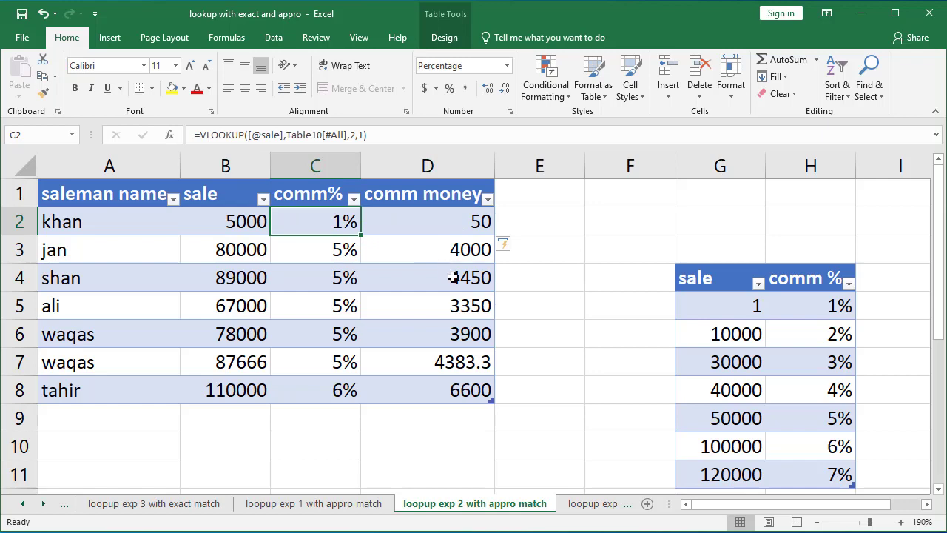
Step: Switch to the loopup exp 3 with appro match sheet and examine the purchase and dis % bracket table
left_click(597, 505)
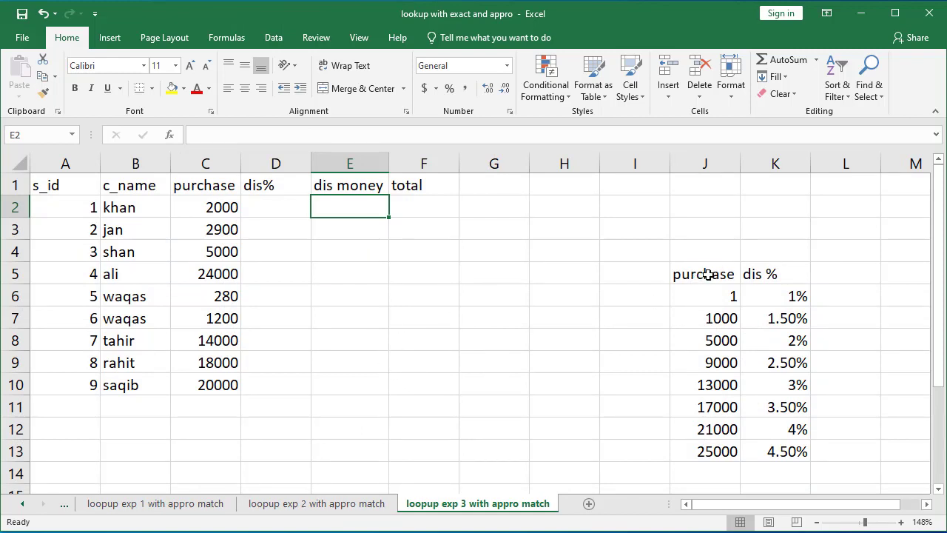
left_click_drag(707, 272, 791, 444)
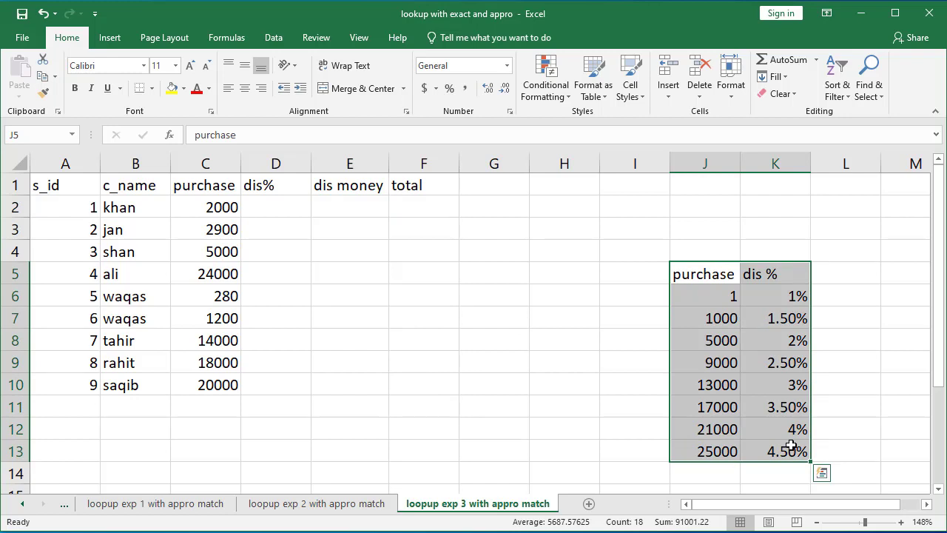
left_click(734, 296)
left_click(732, 317)
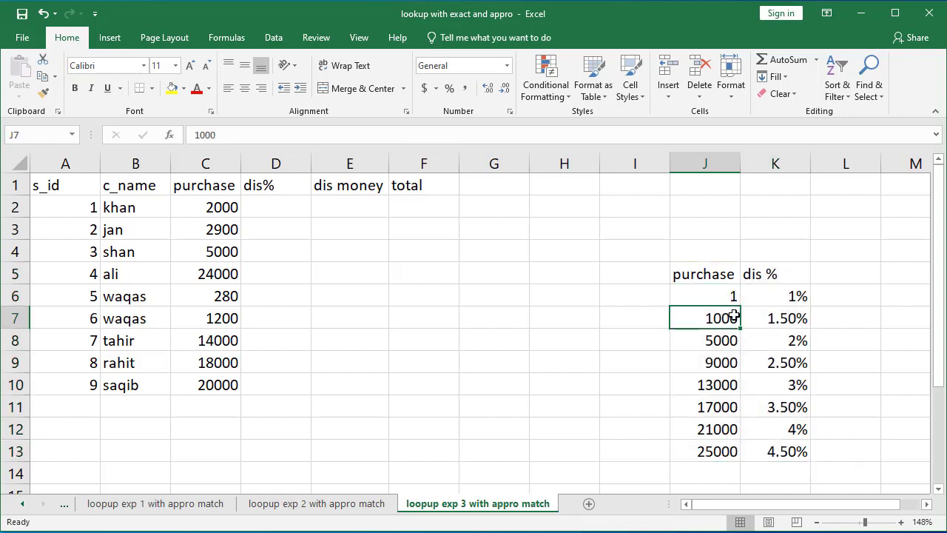
left_click(793, 296)
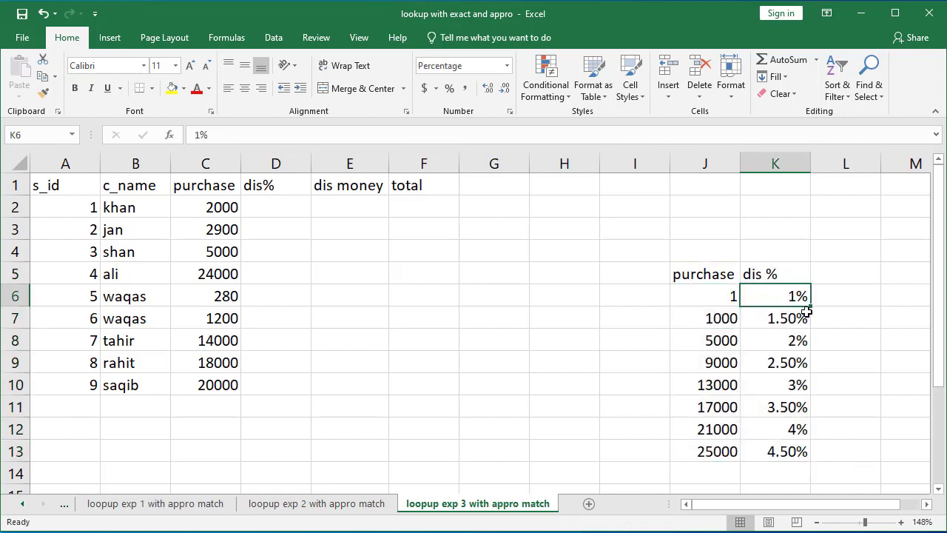
left_click(721, 318)
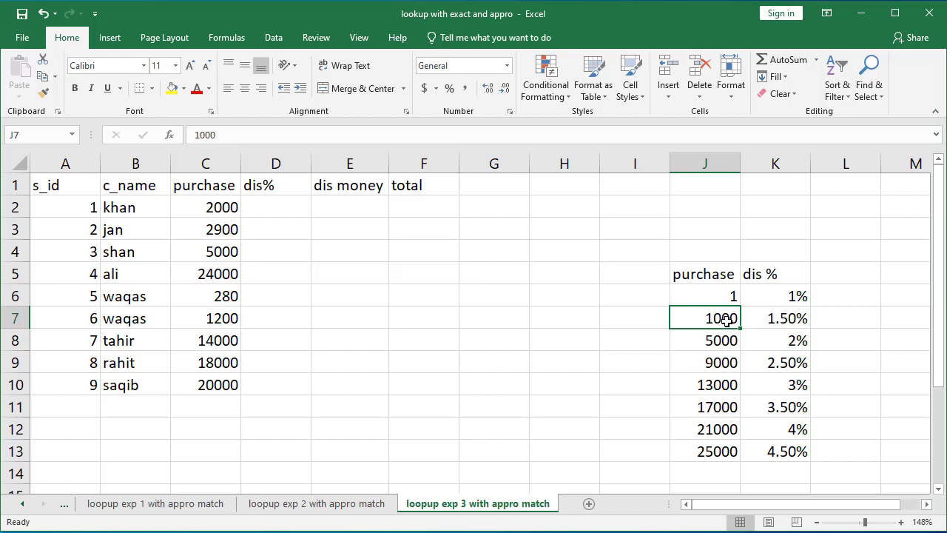
left_click(726, 339)
left_click(791, 318)
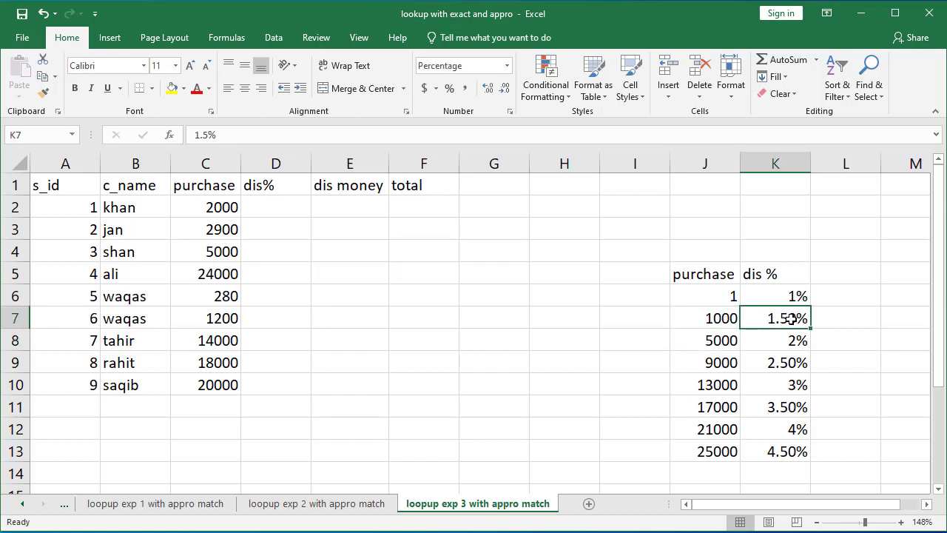
left_click(729, 340)
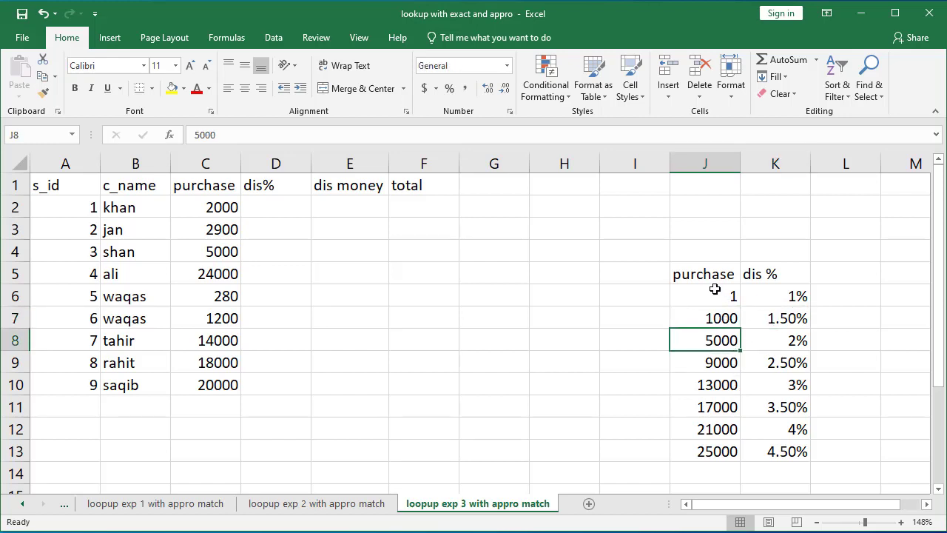
Step: Convert the purchase and dis % range J5:K13 into a table with headers
left_click_drag(707, 275, 781, 449)
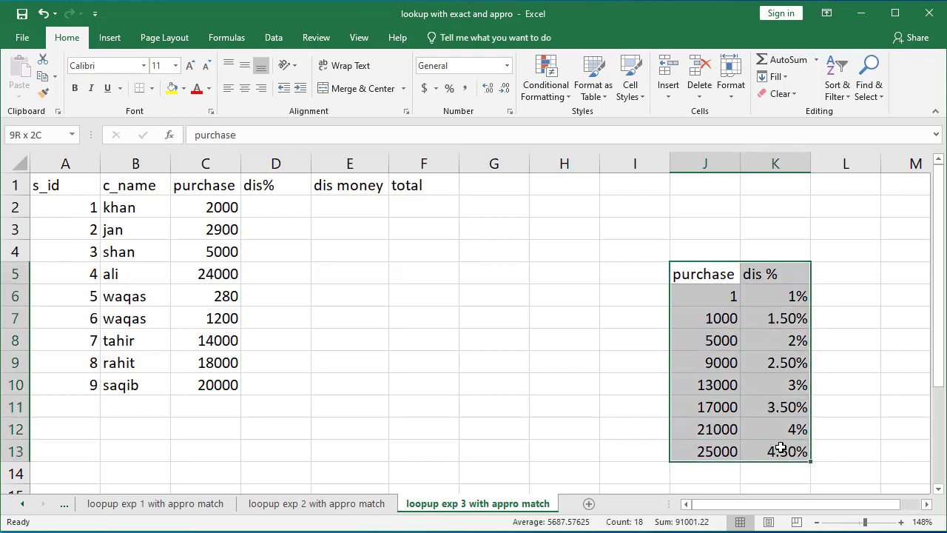
key("ctrl+t")
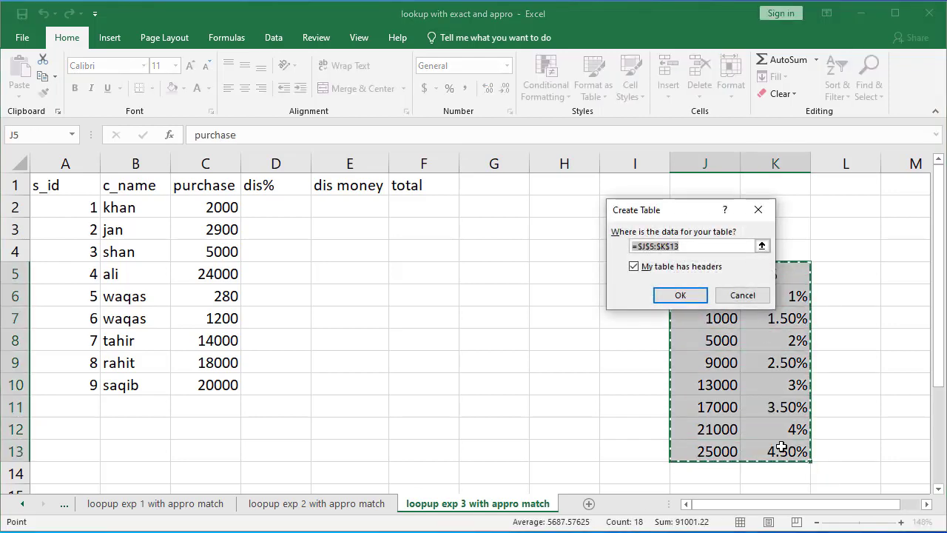
key("Return")
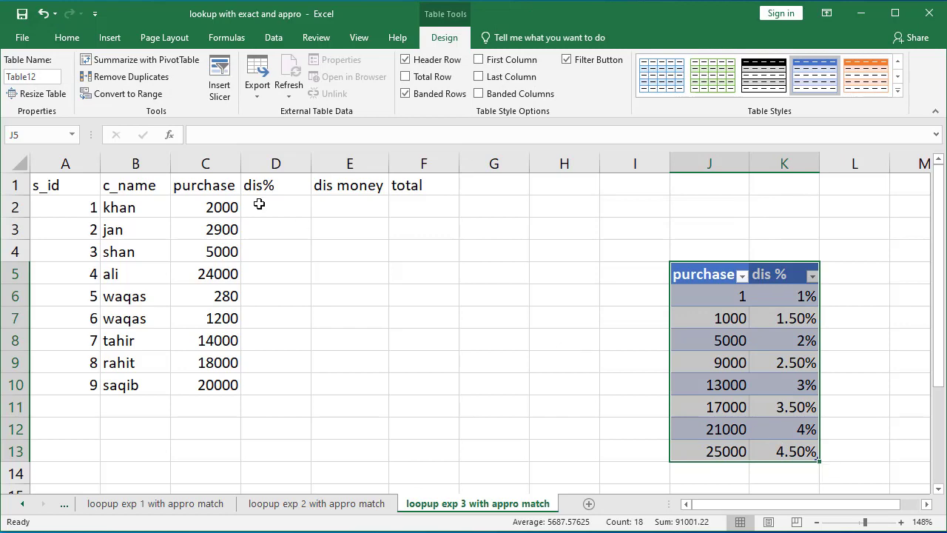
Step: Convert the customer data range A1:F10 into a table with headers
left_click_drag(57, 187, 419, 389)
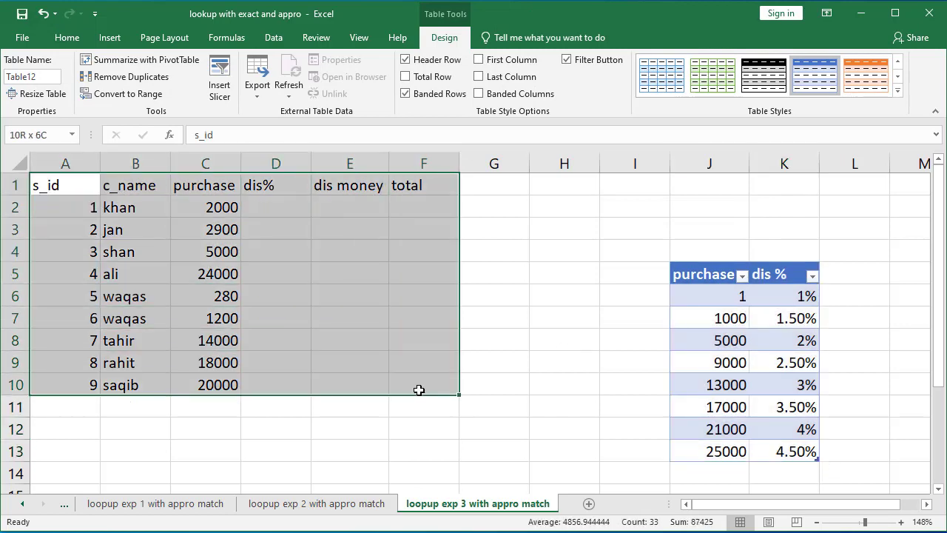
key("ctrl+t")
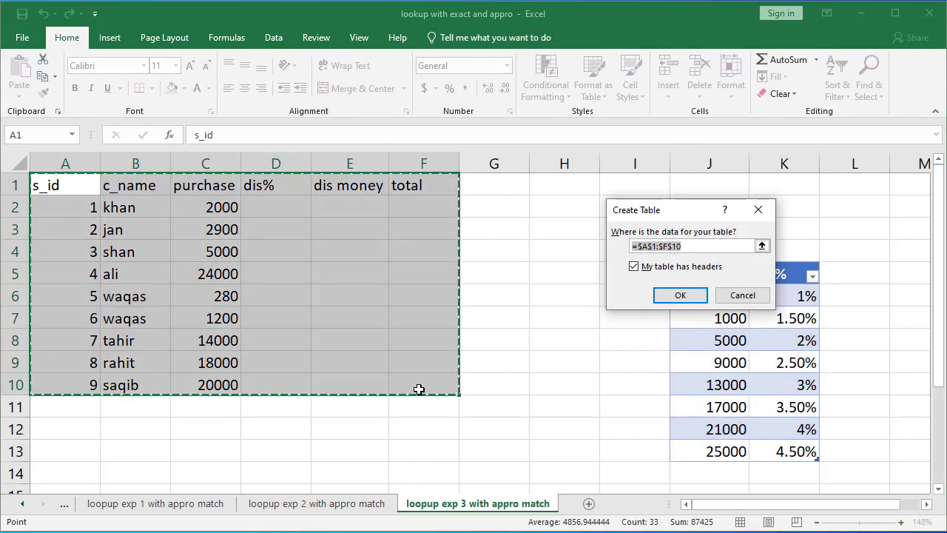
key("Return")
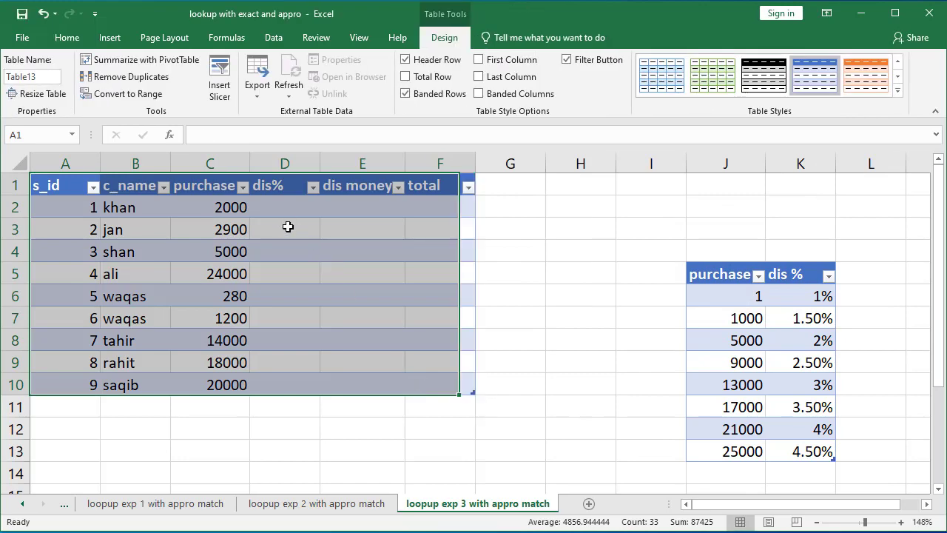
key("ctrl+z")
key("ctrl+t")
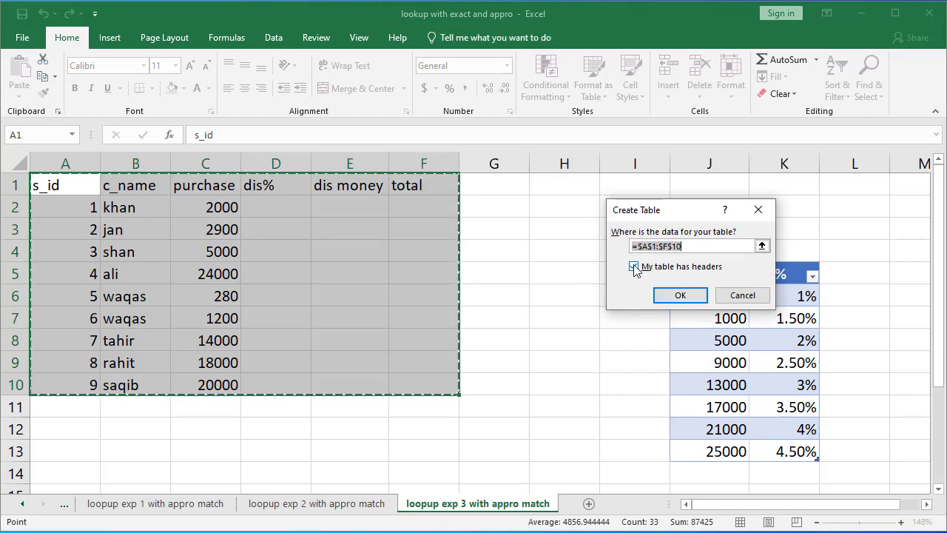
left_click(679, 296)
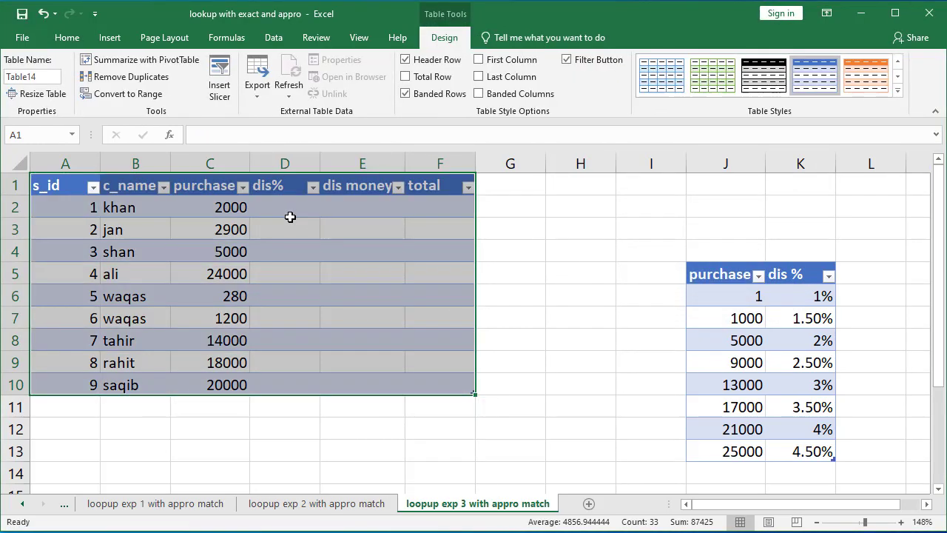
left_click(289, 216)
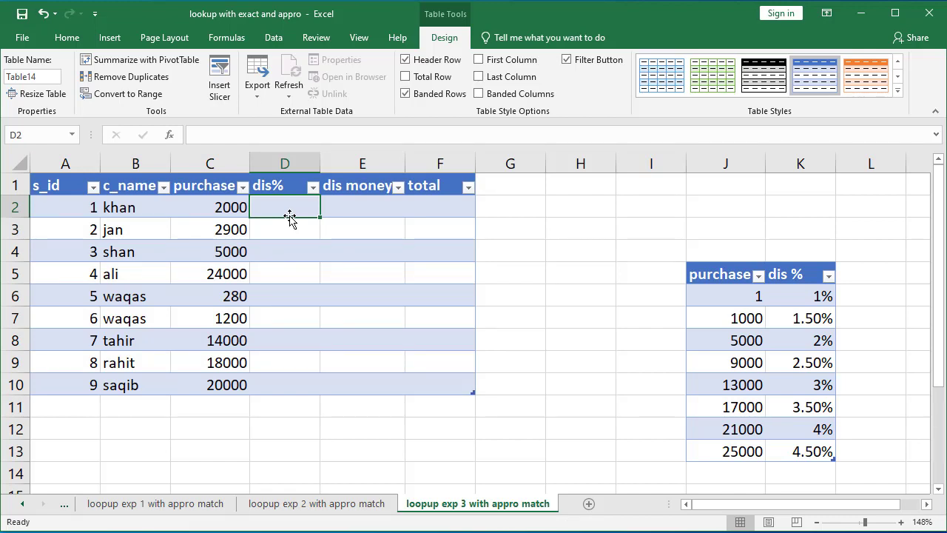
type("=vlo")
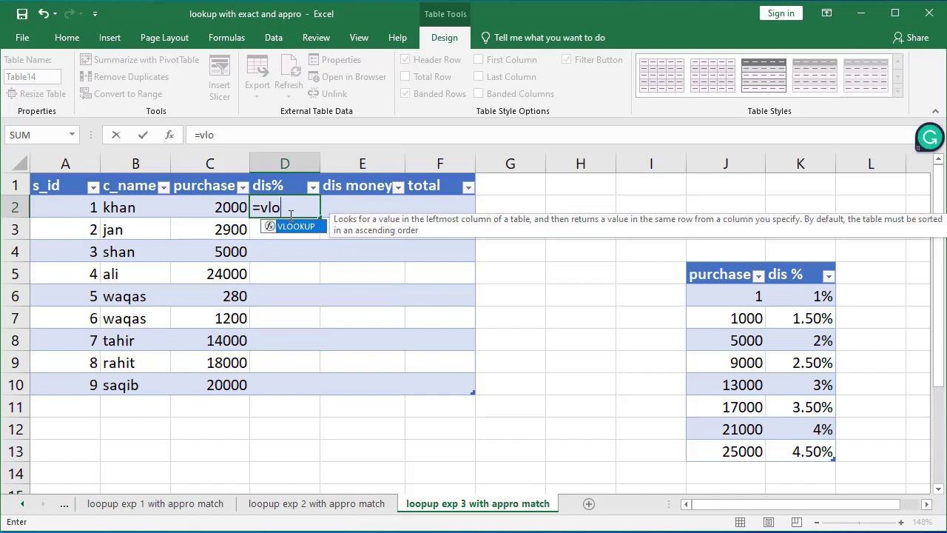
key("Tab")
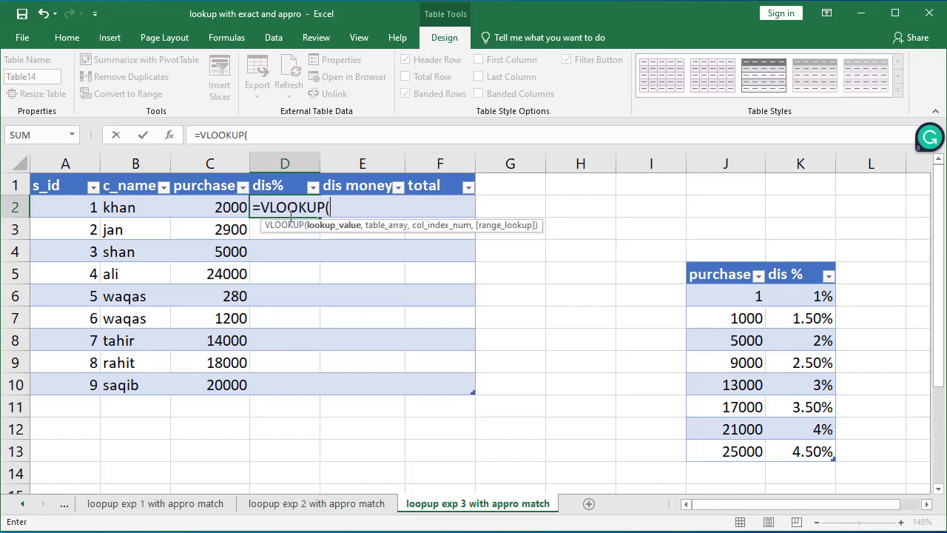
left_click(220, 209)
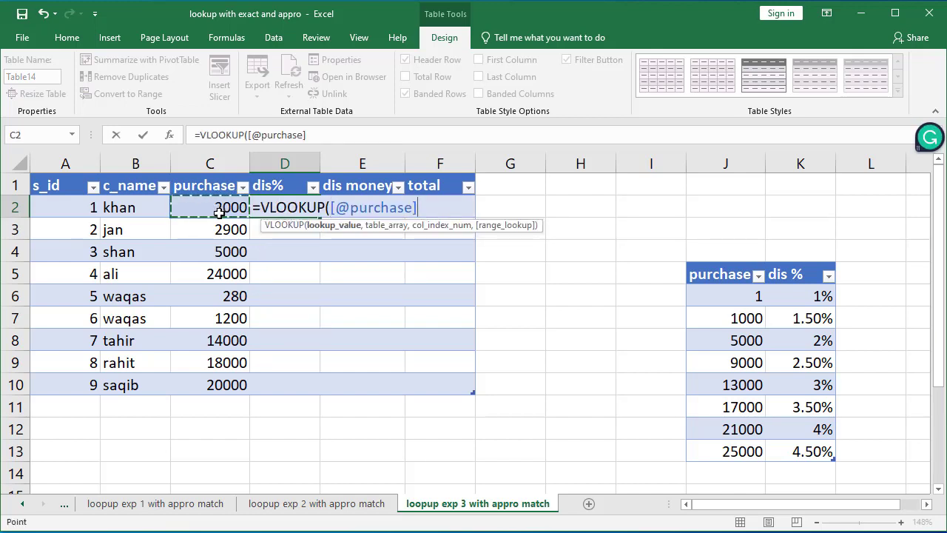
type(",")
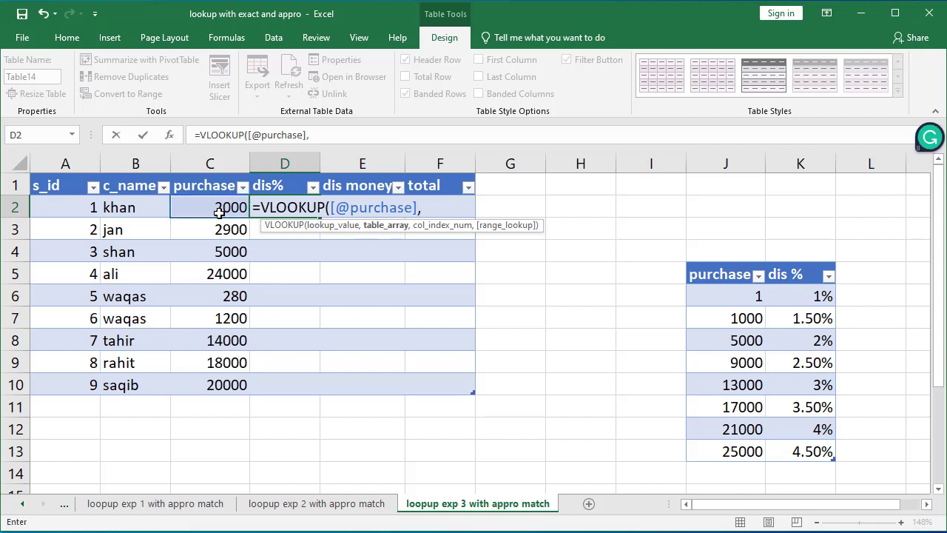
left_click_drag(740, 275, 803, 455)
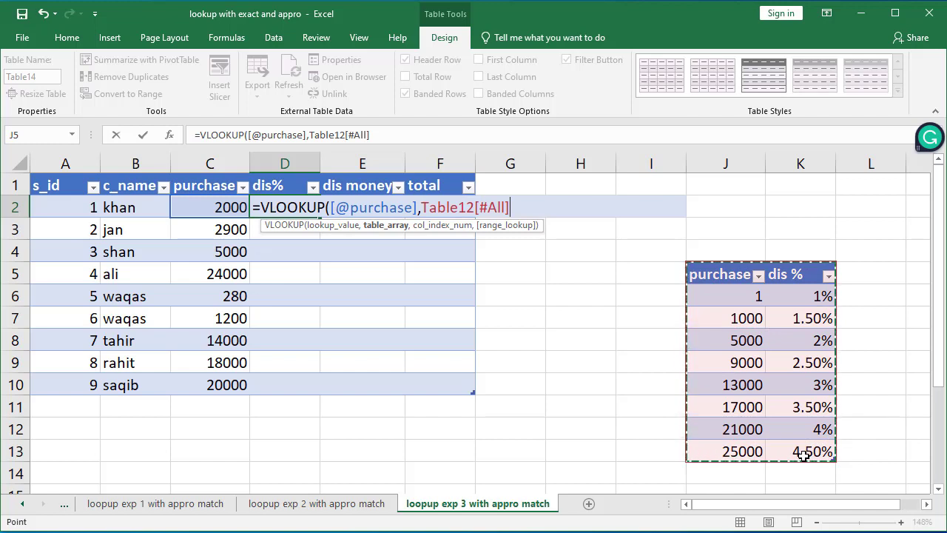
type(",2")
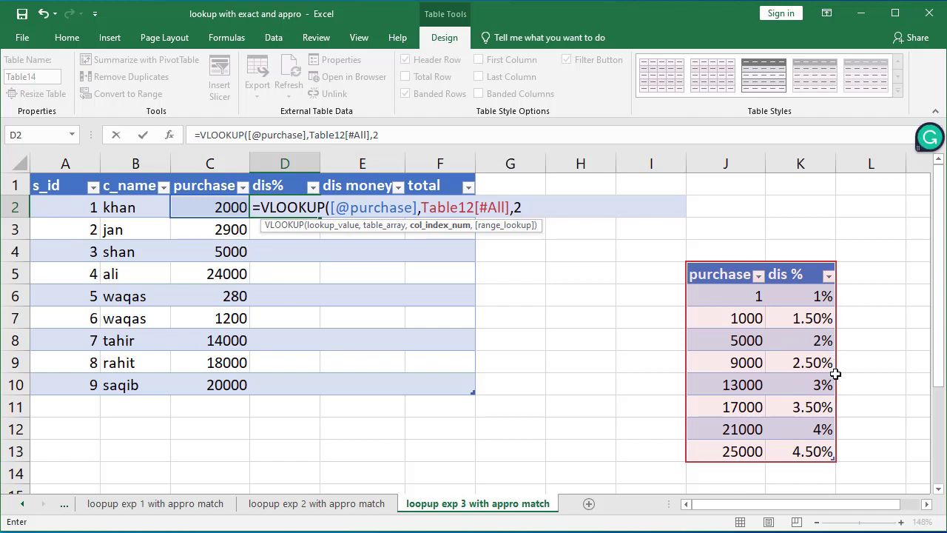
type(",")
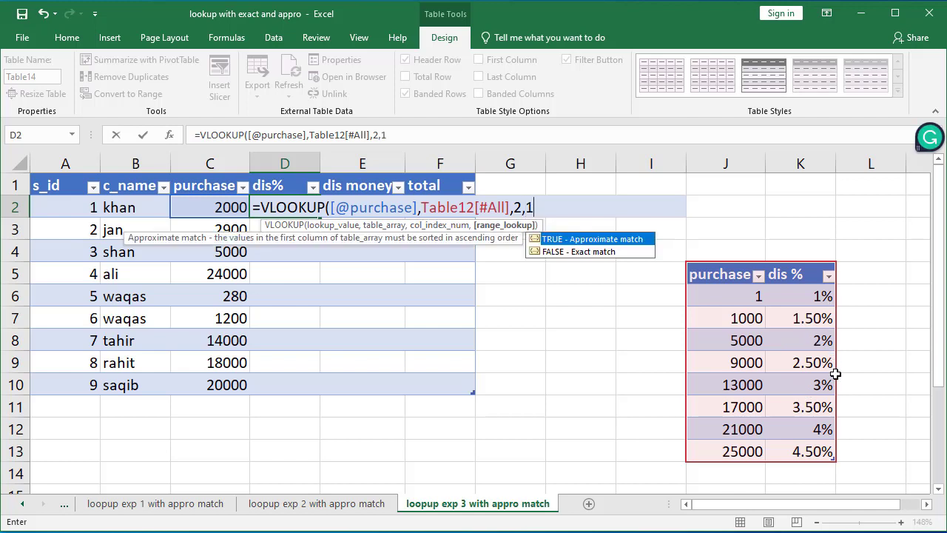
type("1)")
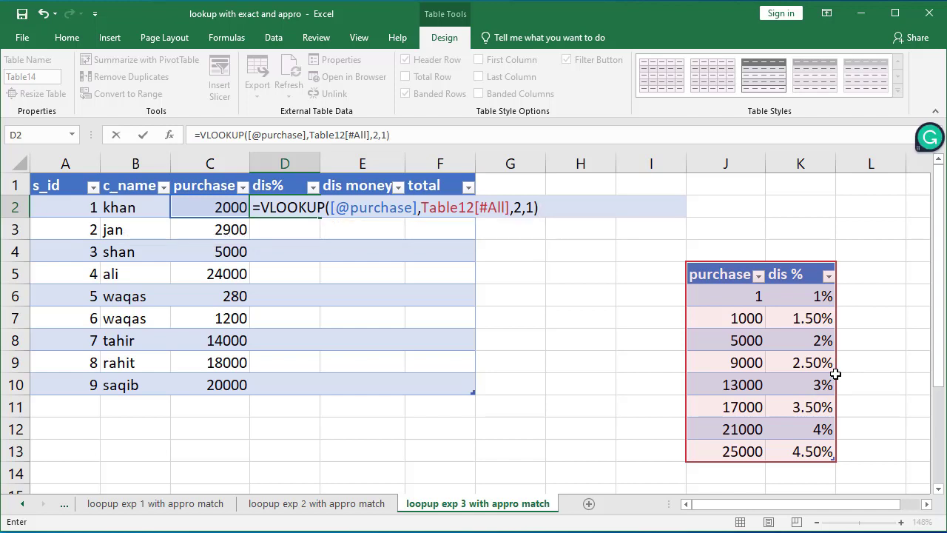
key("Return")
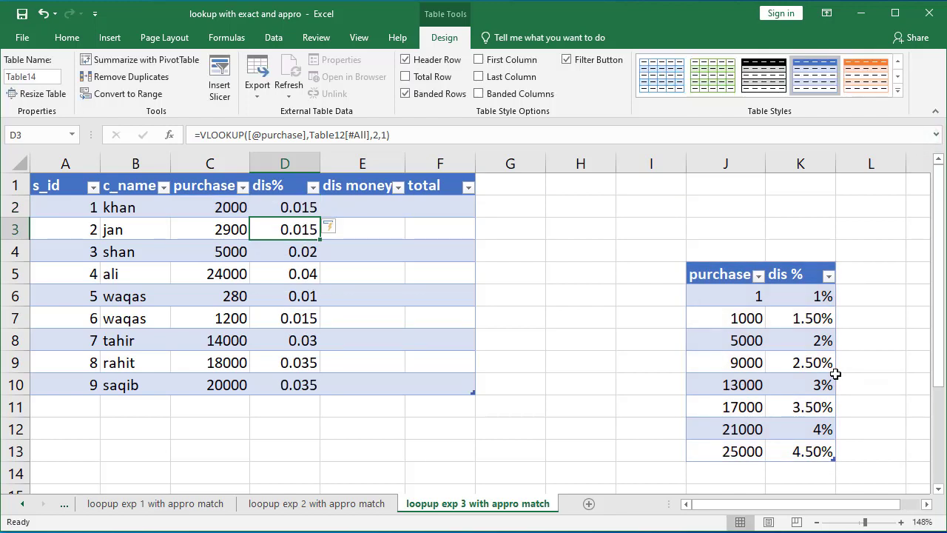
Step: Format the dis% column values as Percentage
left_click_drag(287, 207, 303, 383)
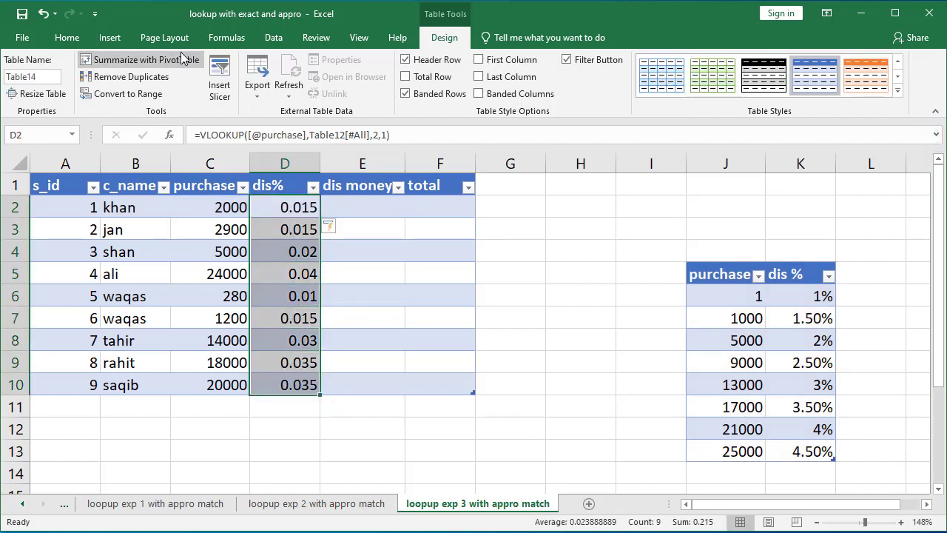
left_click(71, 38)
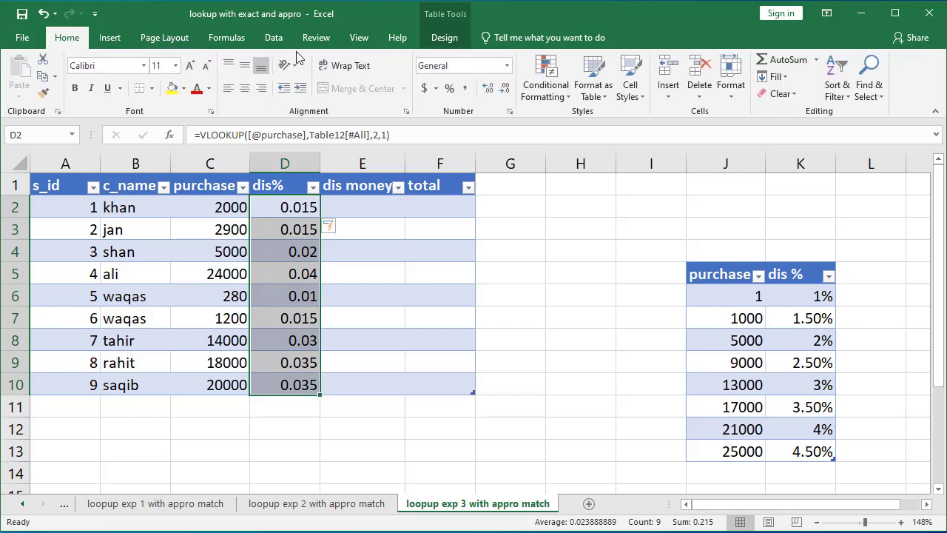
left_click(508, 66)
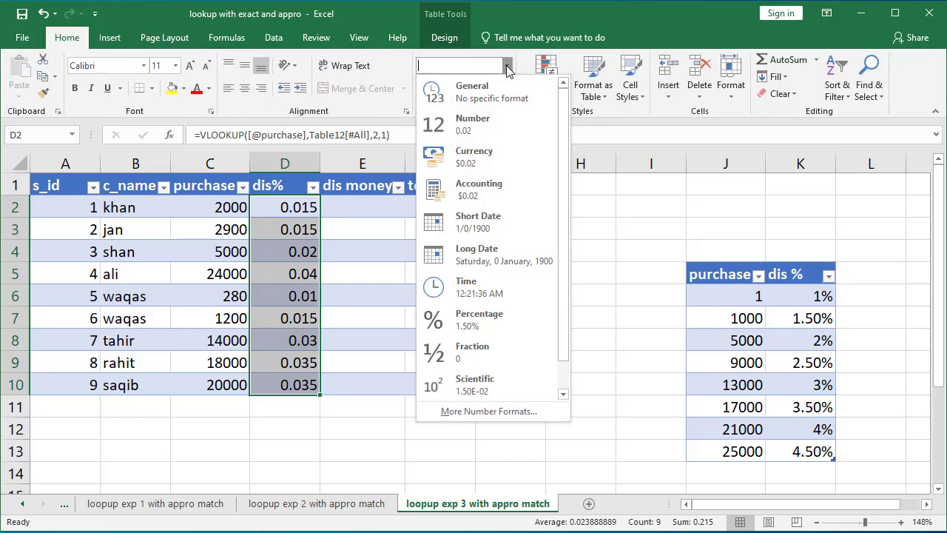
left_click(484, 320)
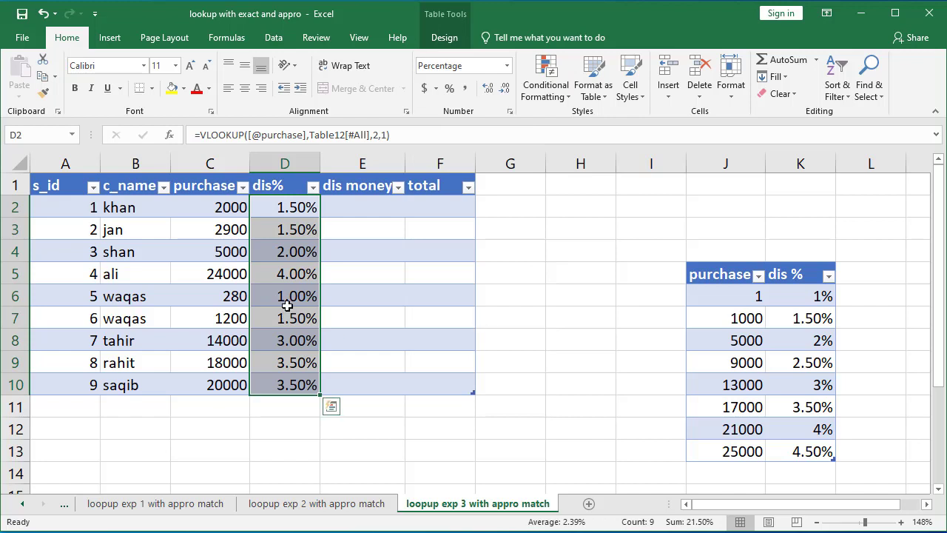
Step: Compare customers' purchases and discounts against the purchase brackets in the discount table
left_click(366, 300)
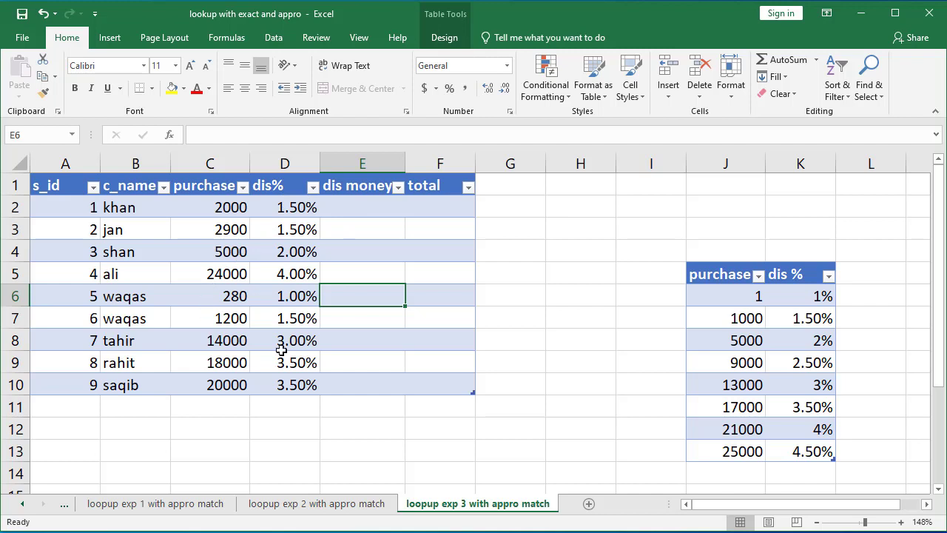
left_click(249, 378)
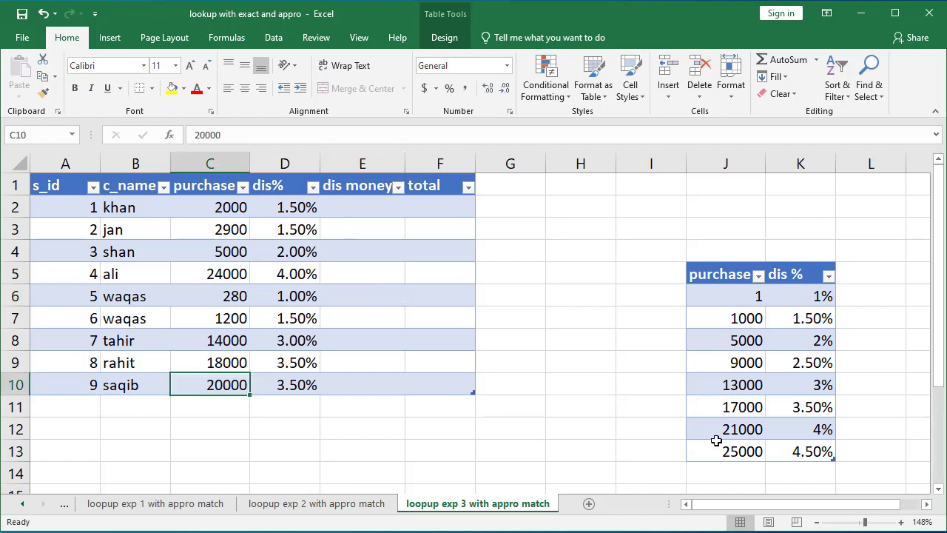
left_click(742, 435)
left_click(746, 407)
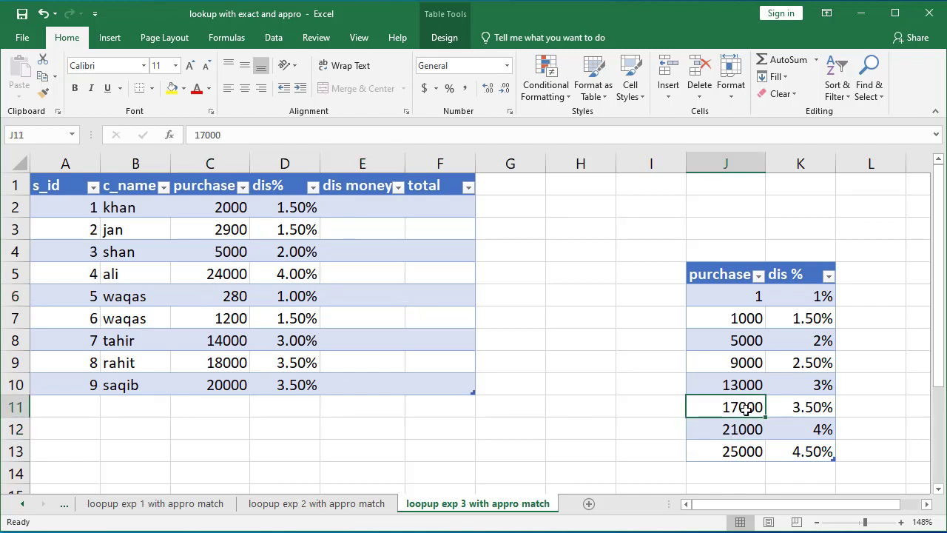
left_click(743, 435)
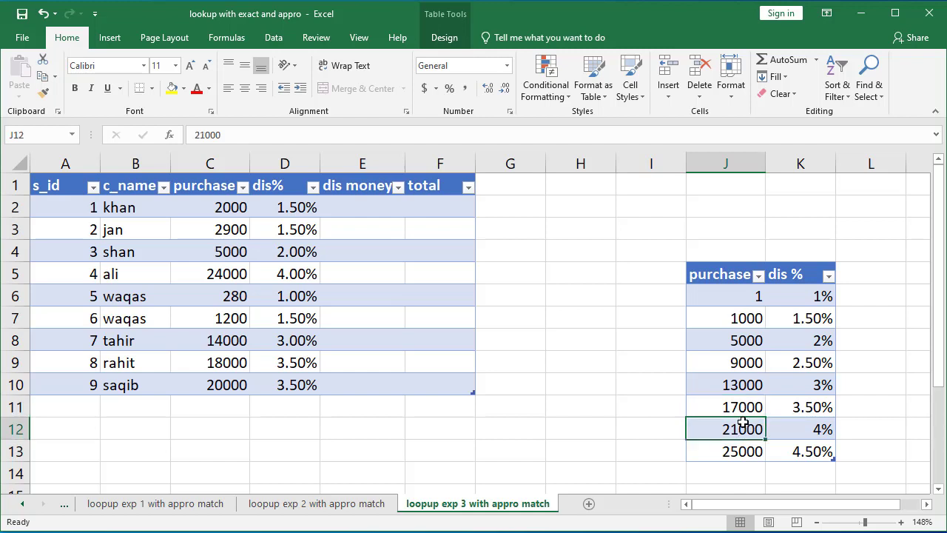
left_click(820, 410)
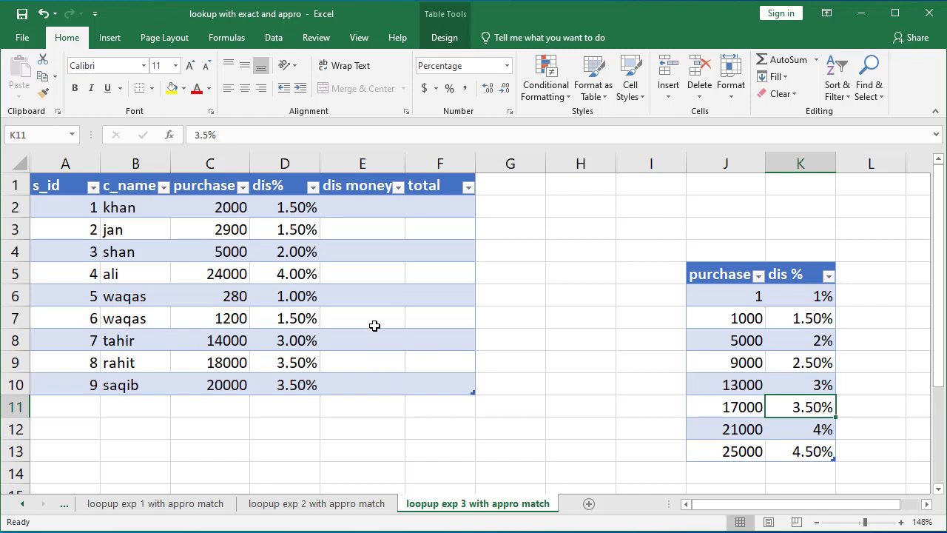
left_click(358, 207)
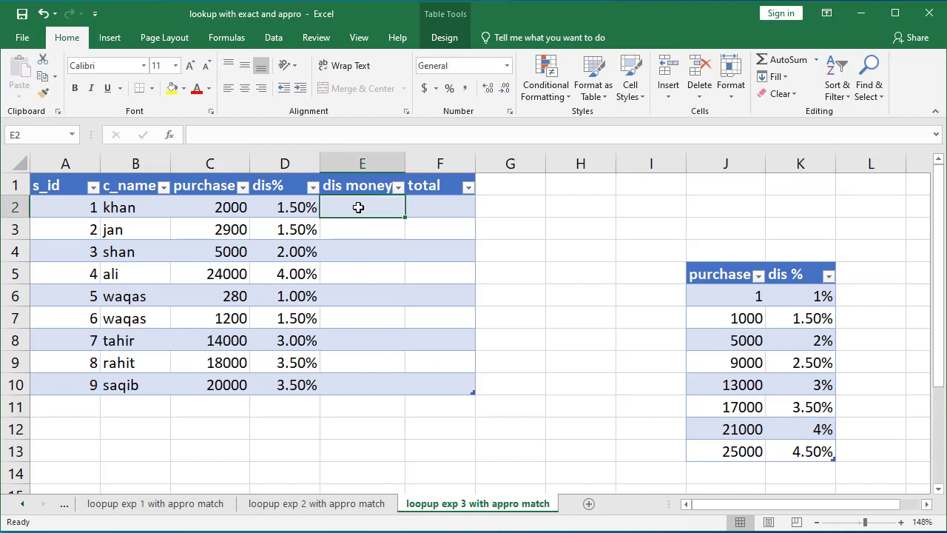
type("=")
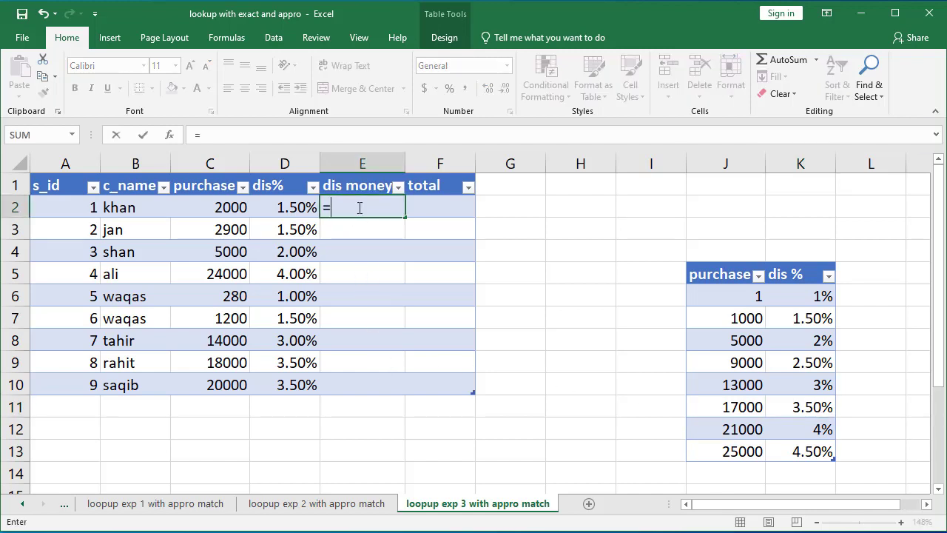
left_click(220, 208)
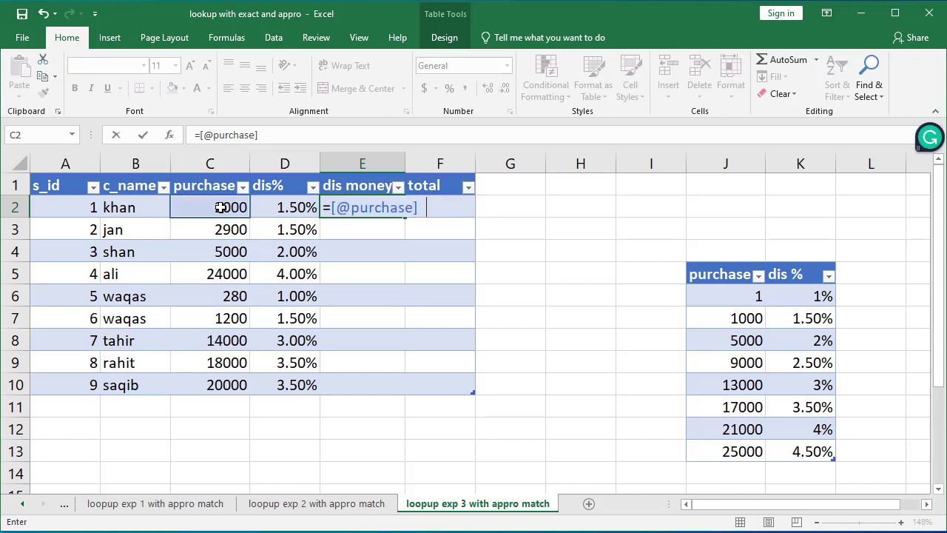
left_click(272, 207)
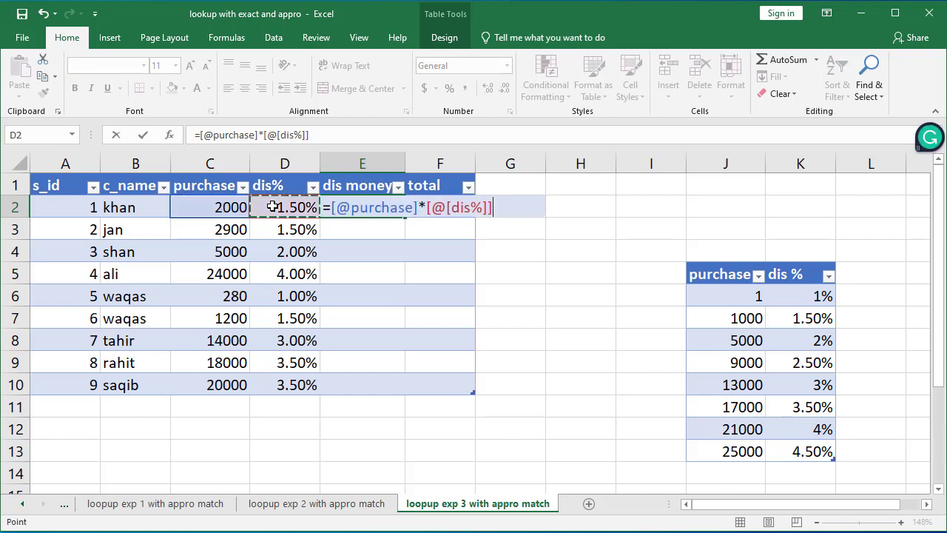
key("Return")
key("Return")
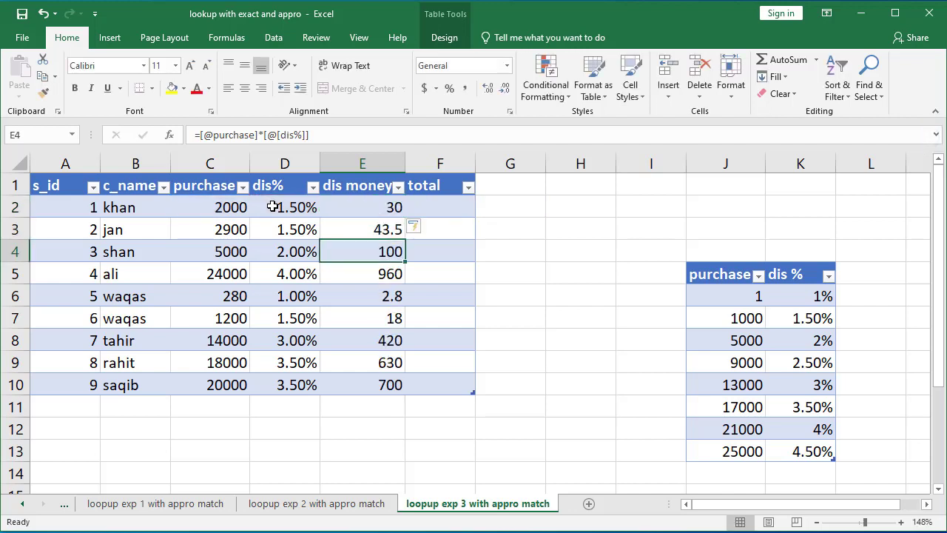
left_click_drag(391, 207, 383, 376)
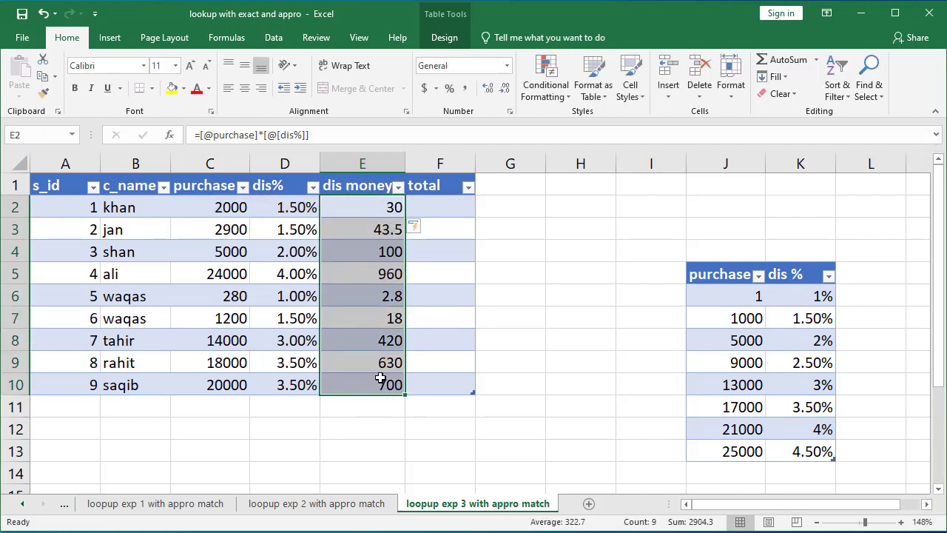
left_click(450, 207)
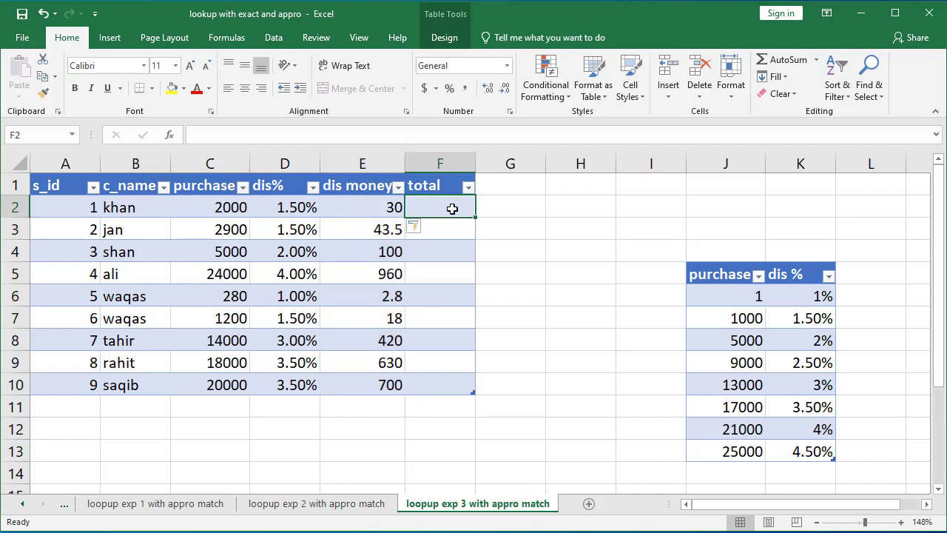
type("=")
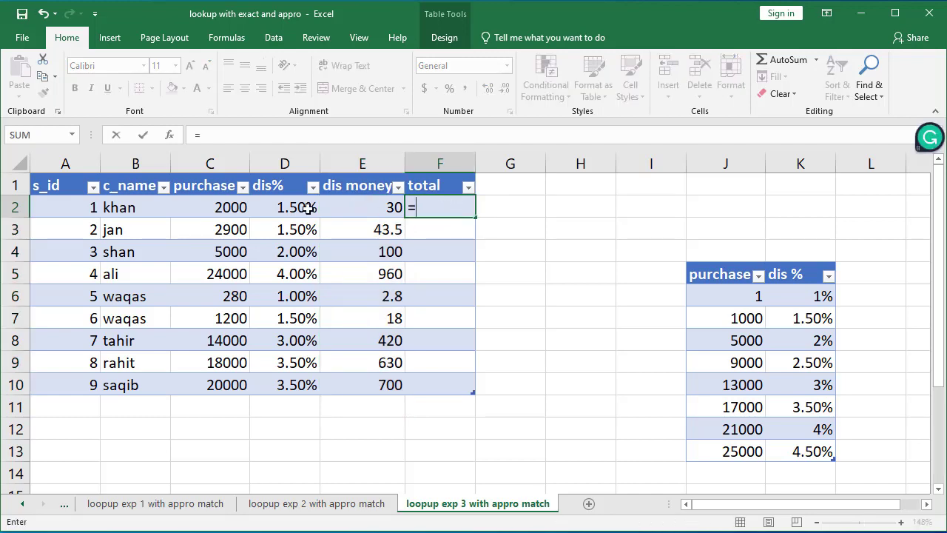
left_click(241, 209)
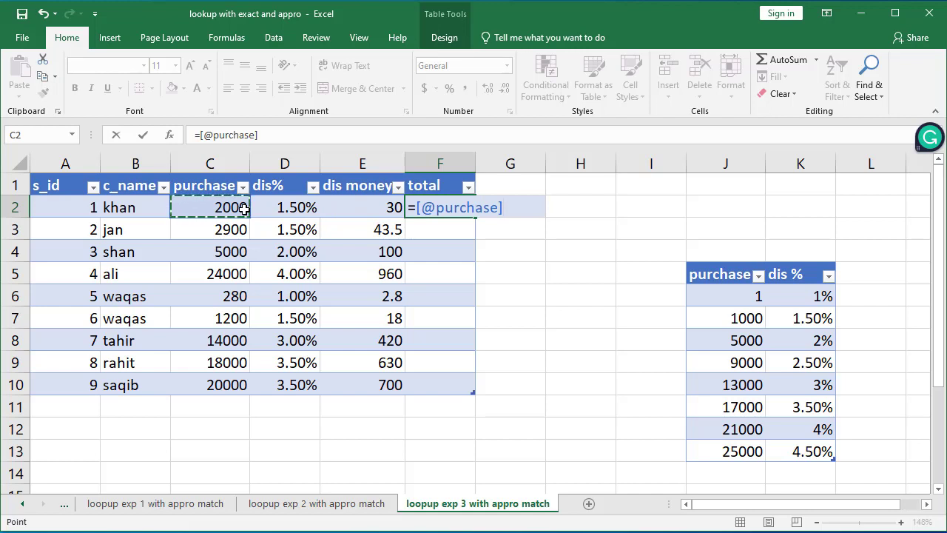
type("-")
left_click(367, 205)
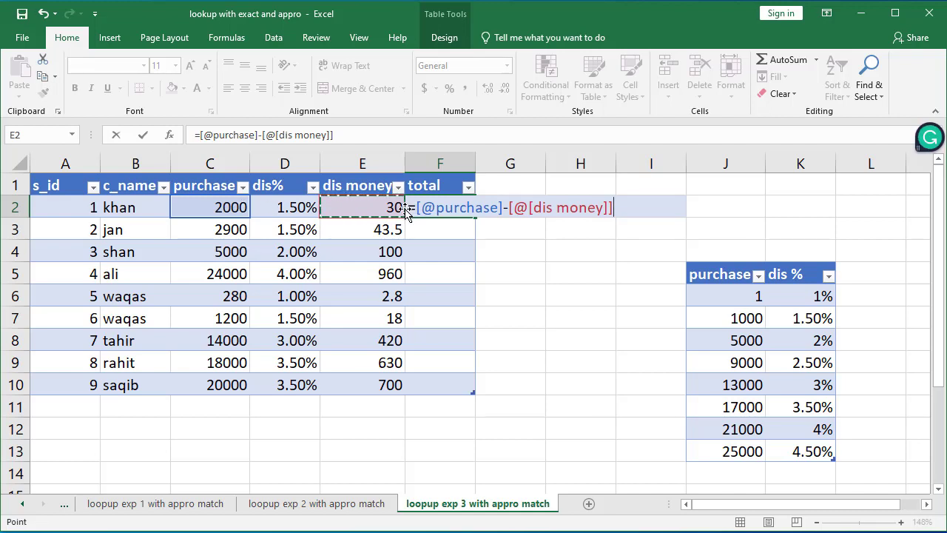
key("Return")
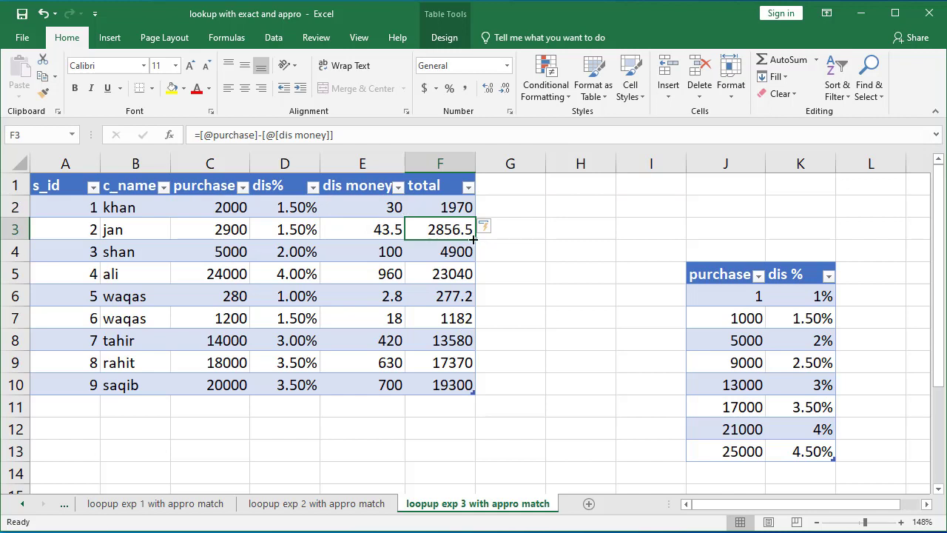
Step: Review the first customer's purchase and dis% formula alongside the discount table's purchase thresholds
left_click(229, 213)
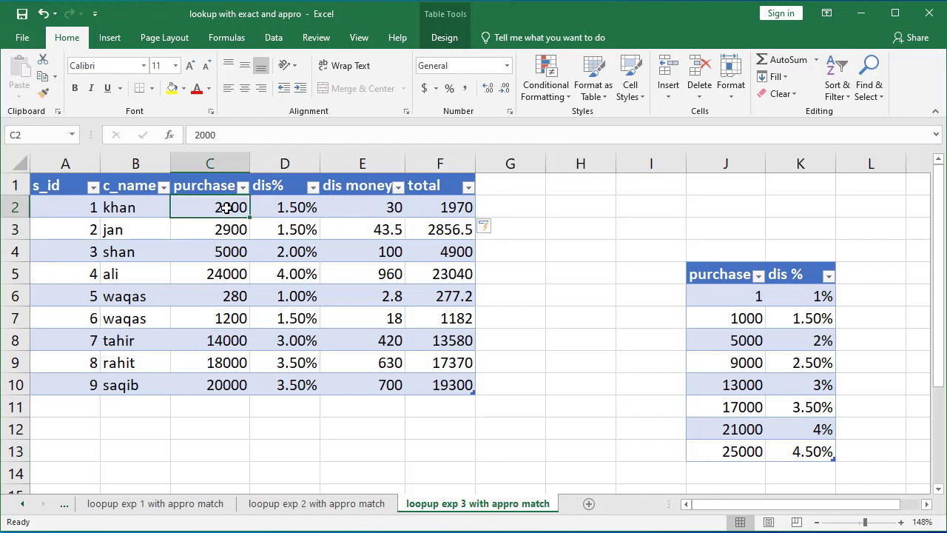
left_click(307, 211)
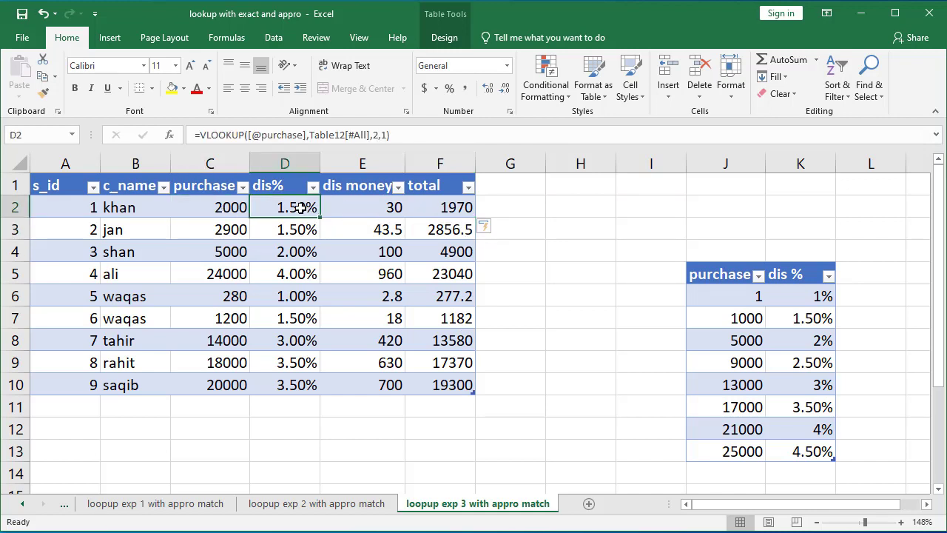
left_click(725, 295)
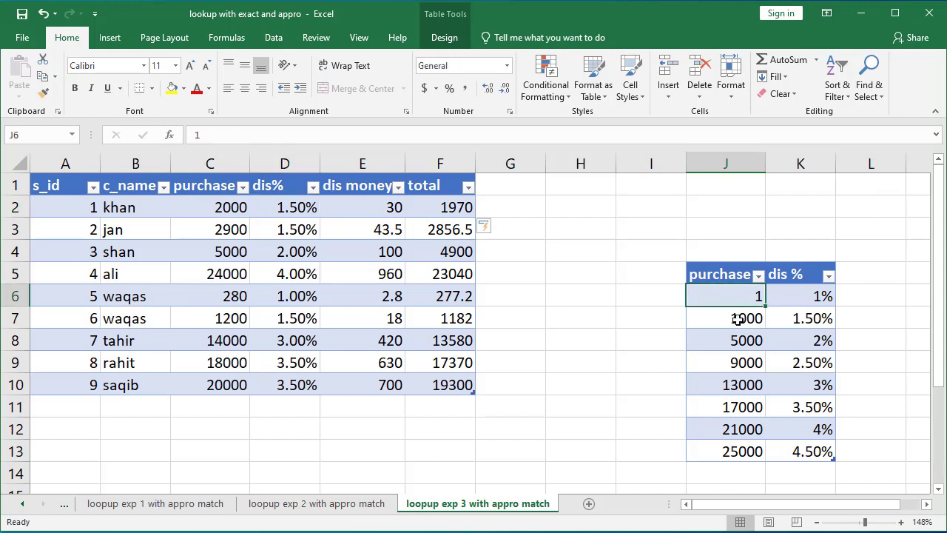
left_click(737, 318)
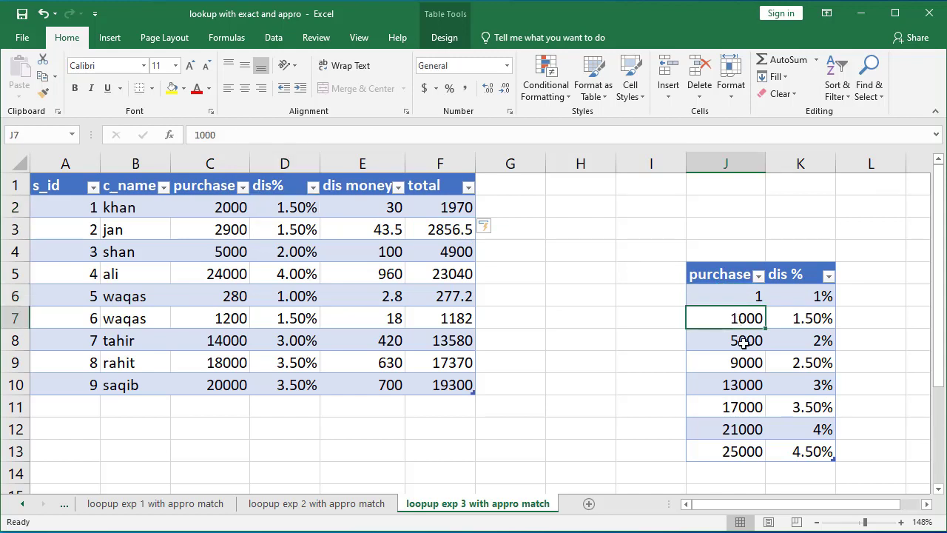
left_click(745, 349)
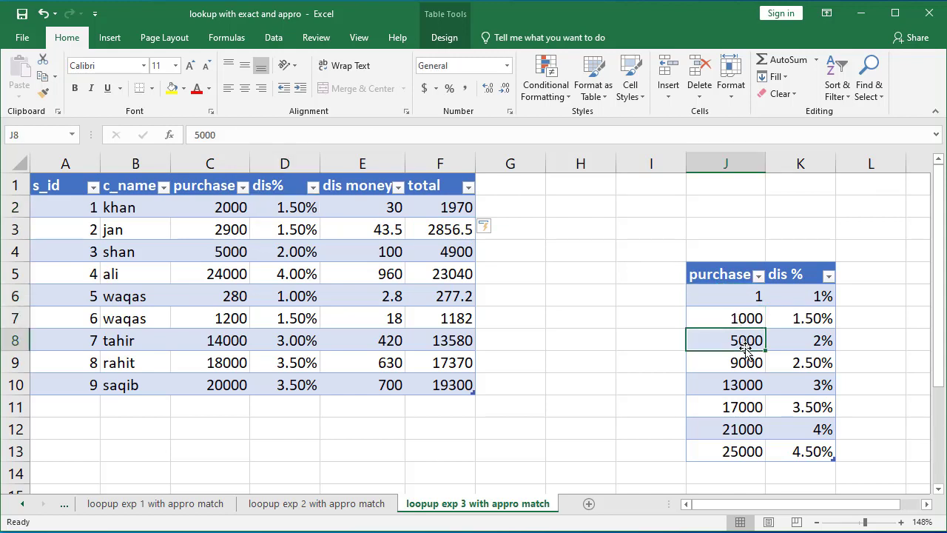
Step: Inspect the discount table's dis % entry and the first customer's dis money and total formulas
left_click(814, 318)
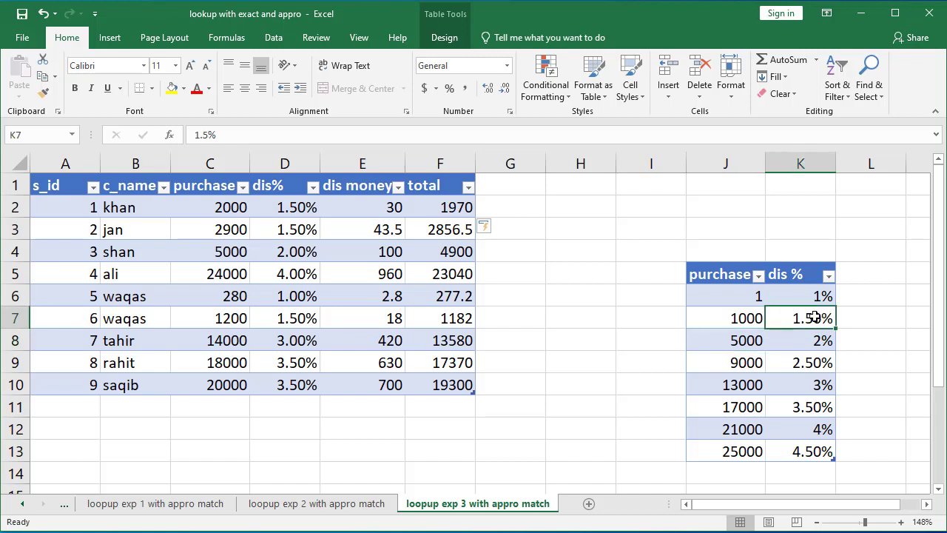
left_click(385, 210)
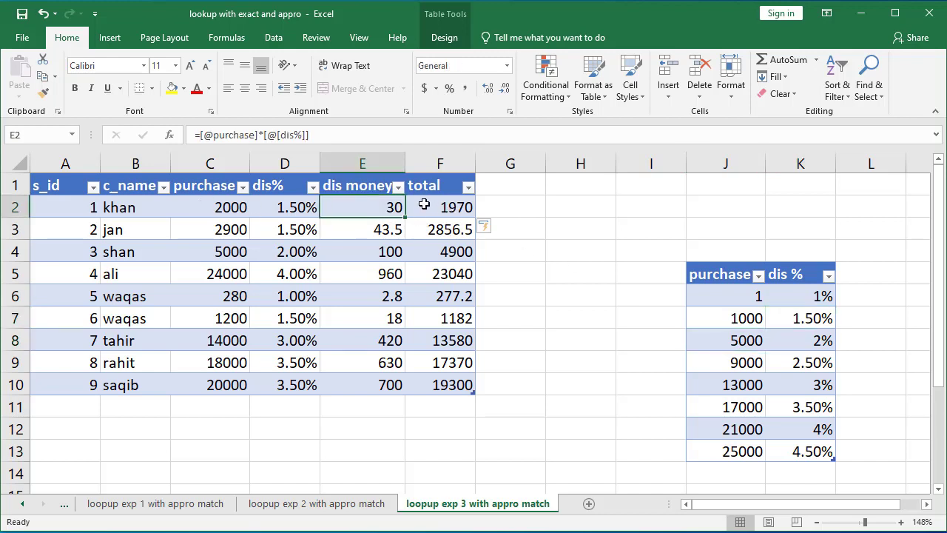
left_click(456, 204)
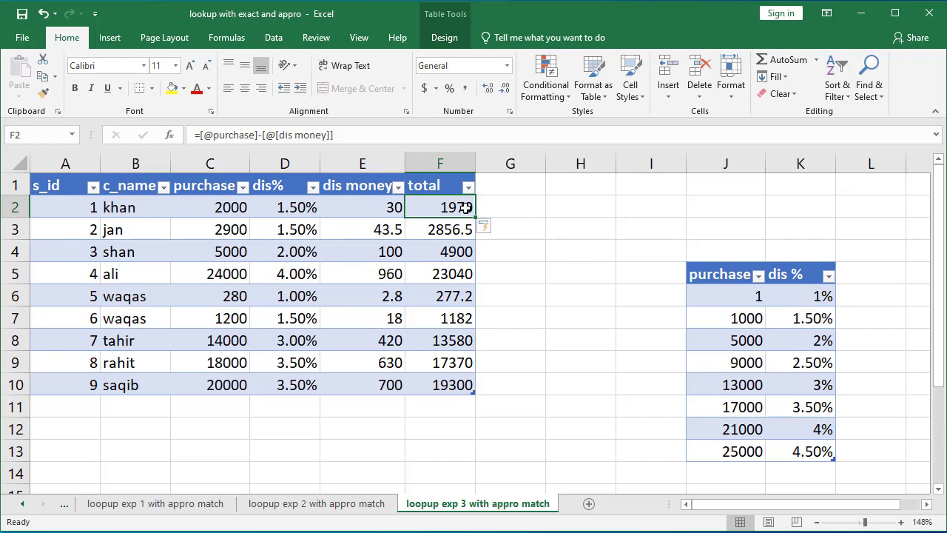
Step: Add a new customer row to the table with s_id 10, c_name ali and purchase 26000
left_click(456, 382)
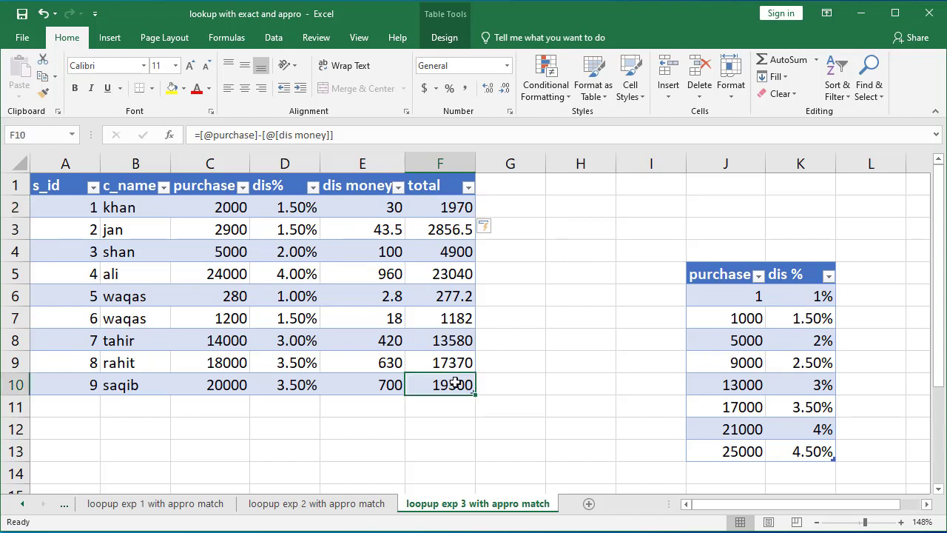
key("Tab")
type("10")
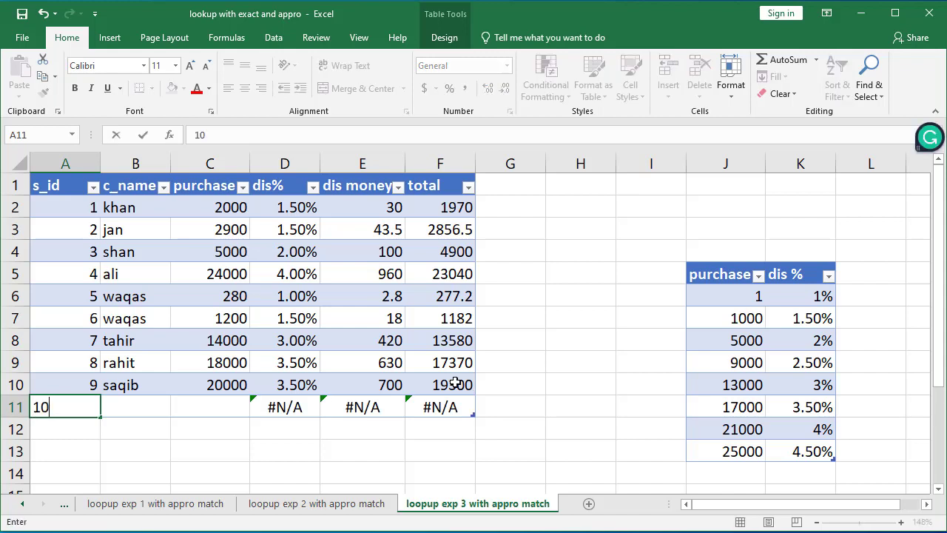
key("Tab")
type("ali")
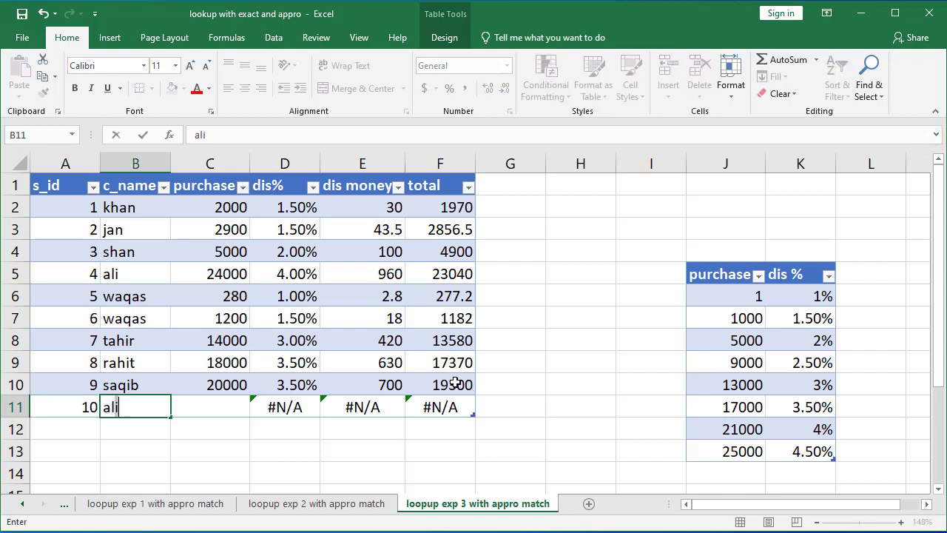
key("Tab")
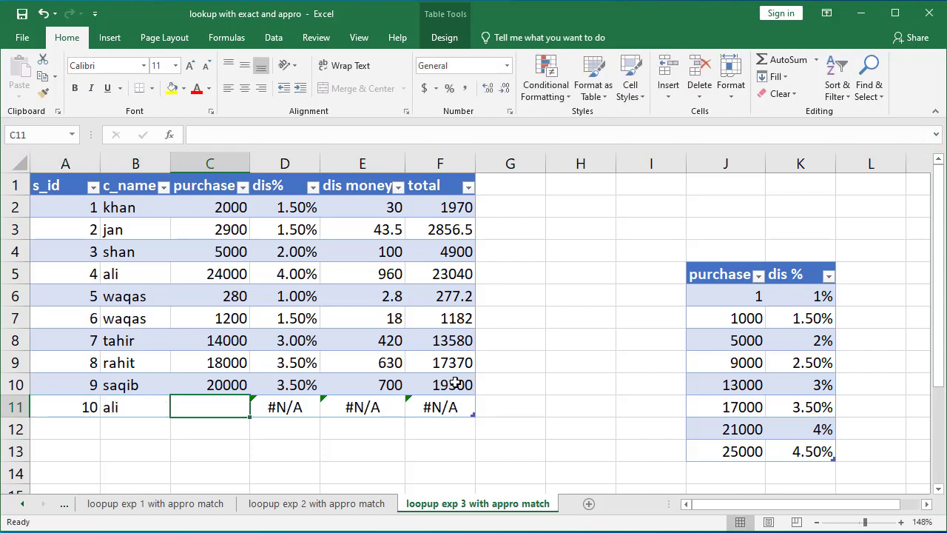
type("25000")
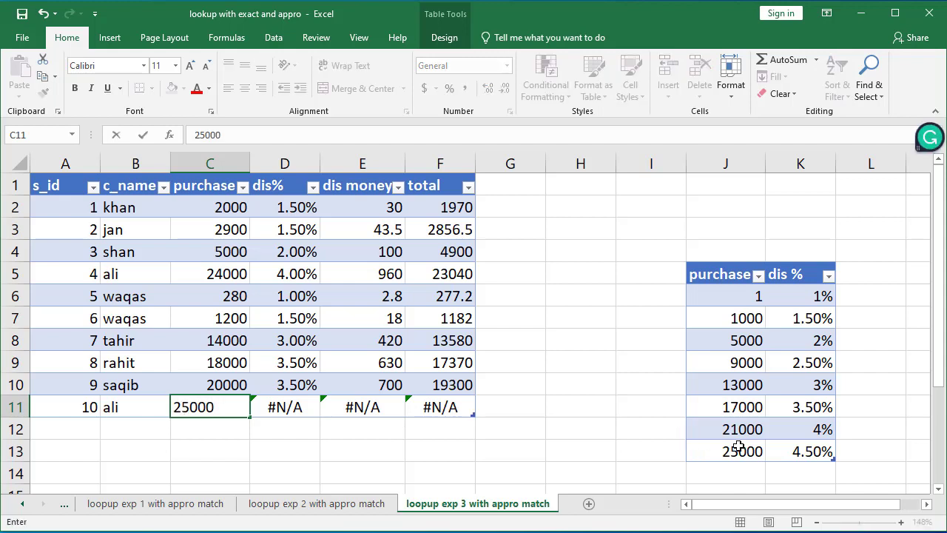
key("BackSpace")
key("BackSpace")
key("BackSpace")
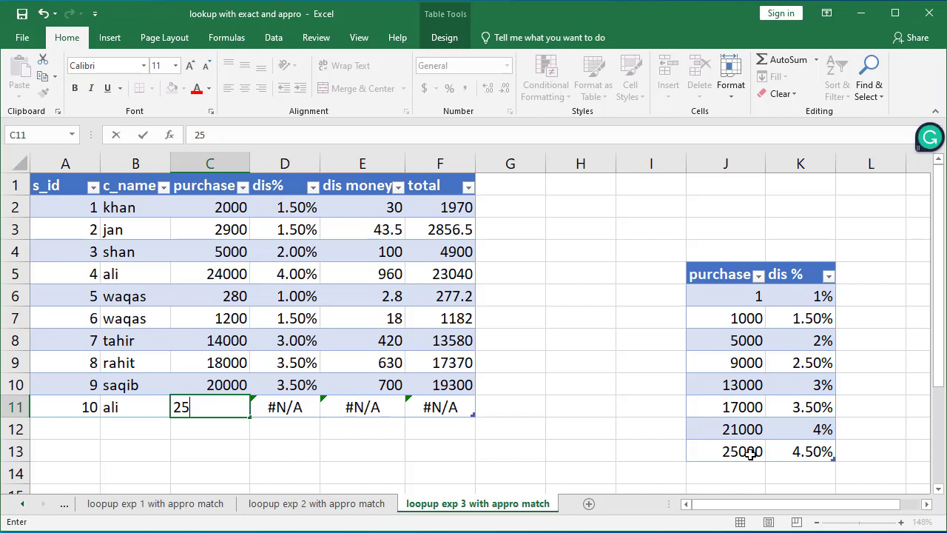
key("BackSpace")
key("BackSpace")
type("26000")
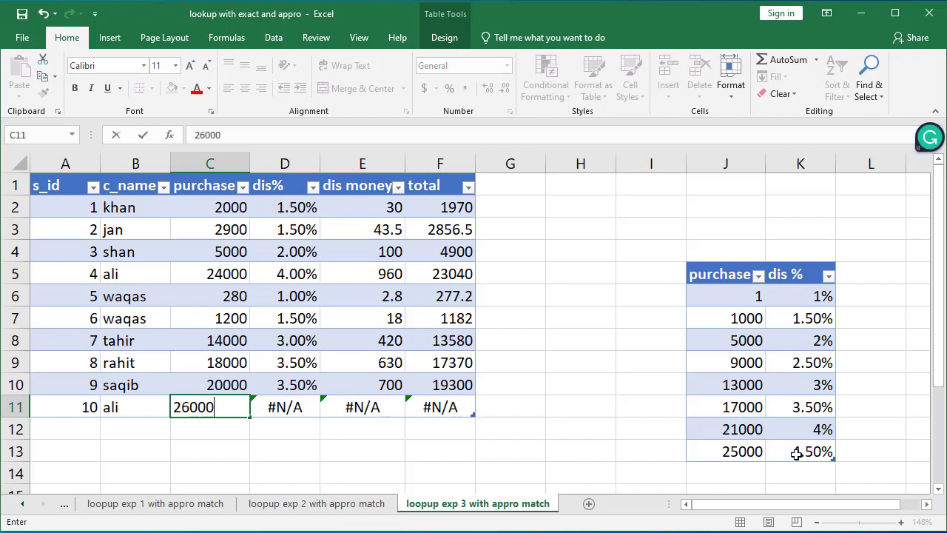
key("Tab")
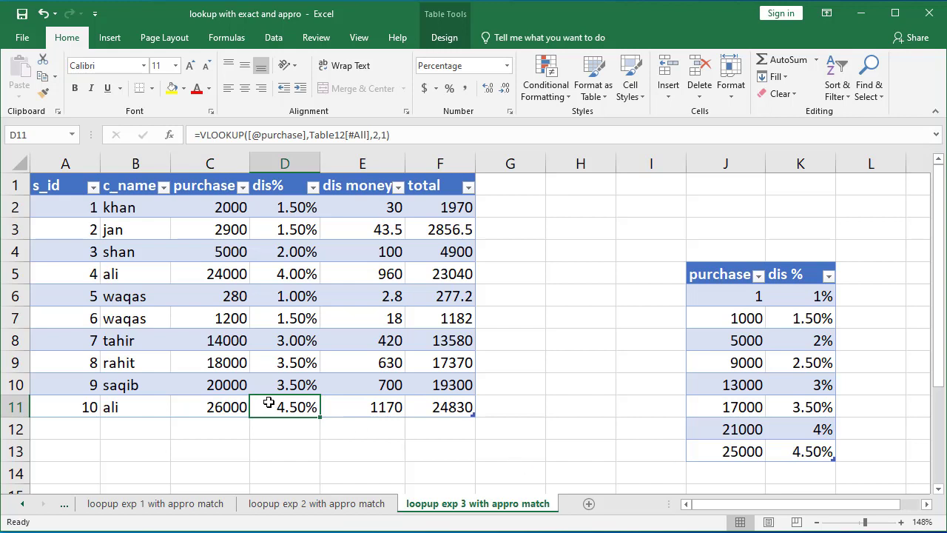
Step: Review the new row's purchase, dis%, dis money and total cells and their formulas
left_click(378, 411)
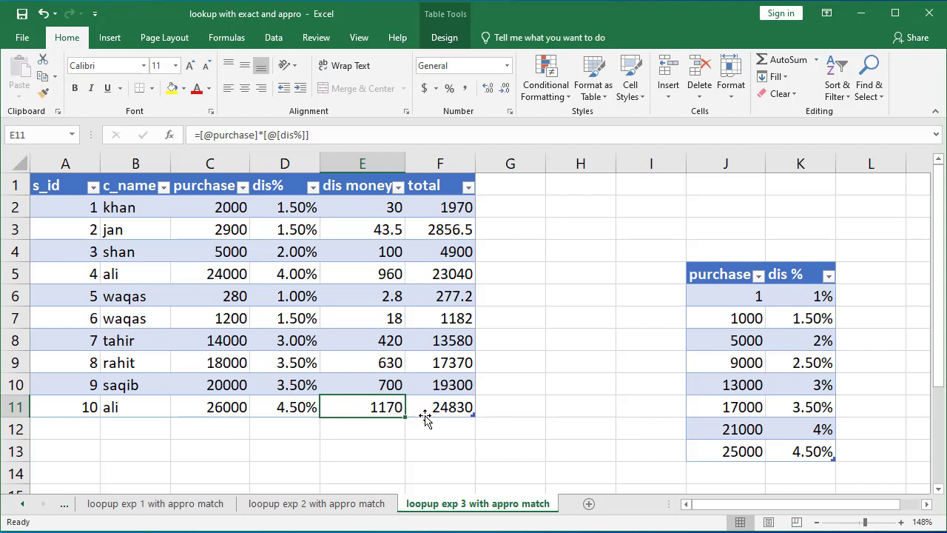
left_click(238, 411)
left_click(377, 408)
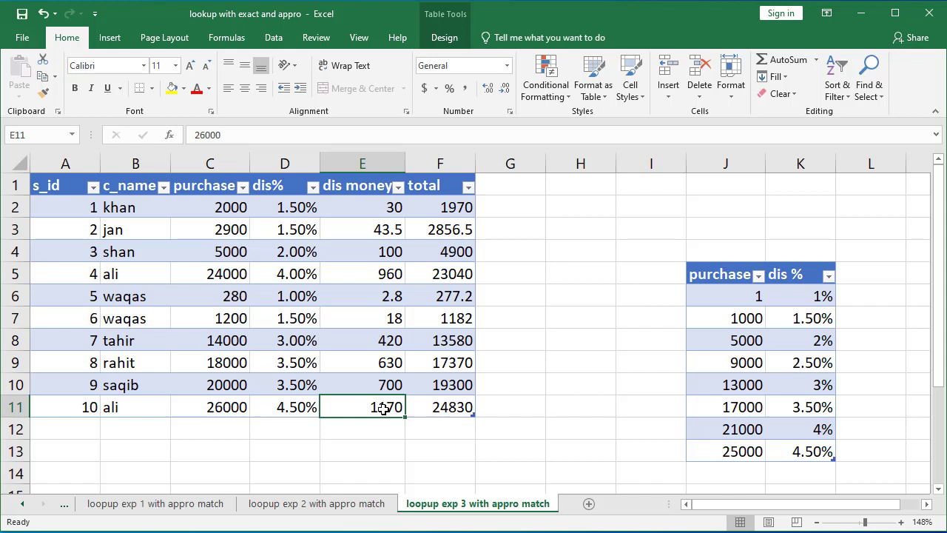
left_click(457, 407)
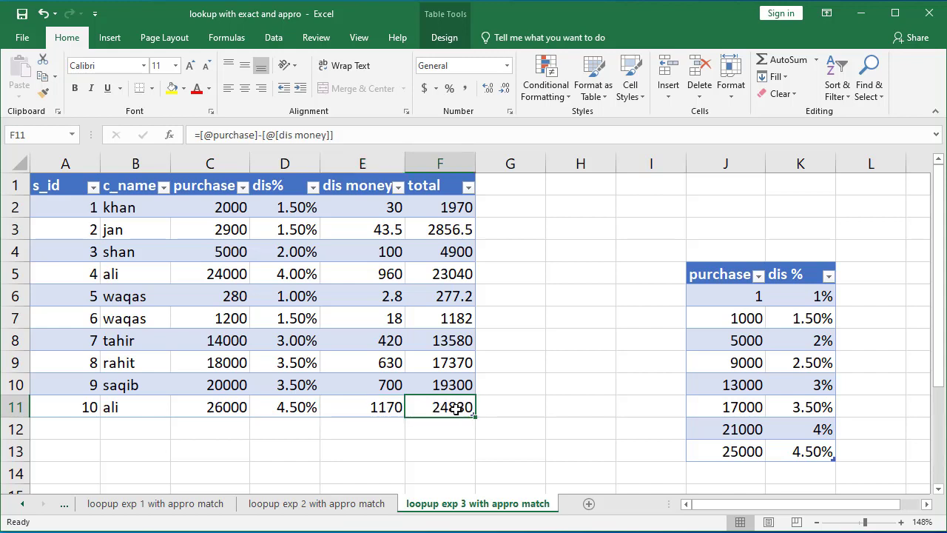